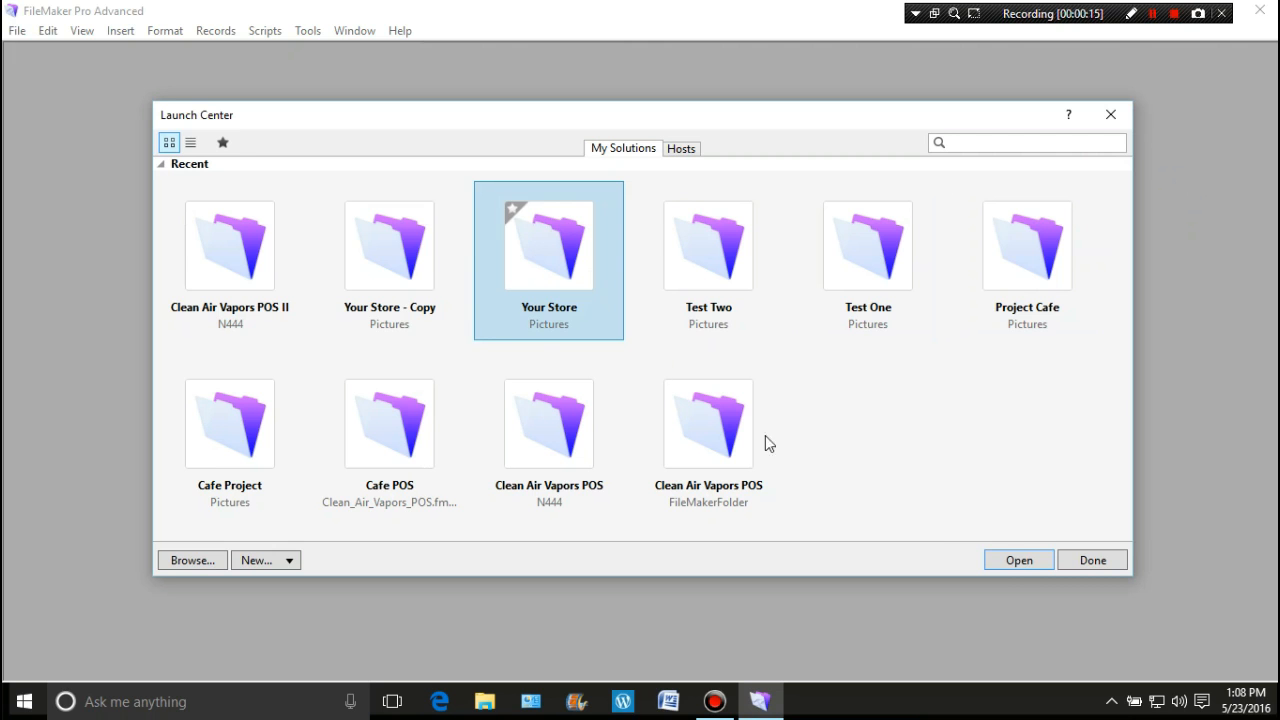
# Step: Open the Your Store solution from Launch Center and go to the LaunchPage layout
pyautogui.click(1020, 560)
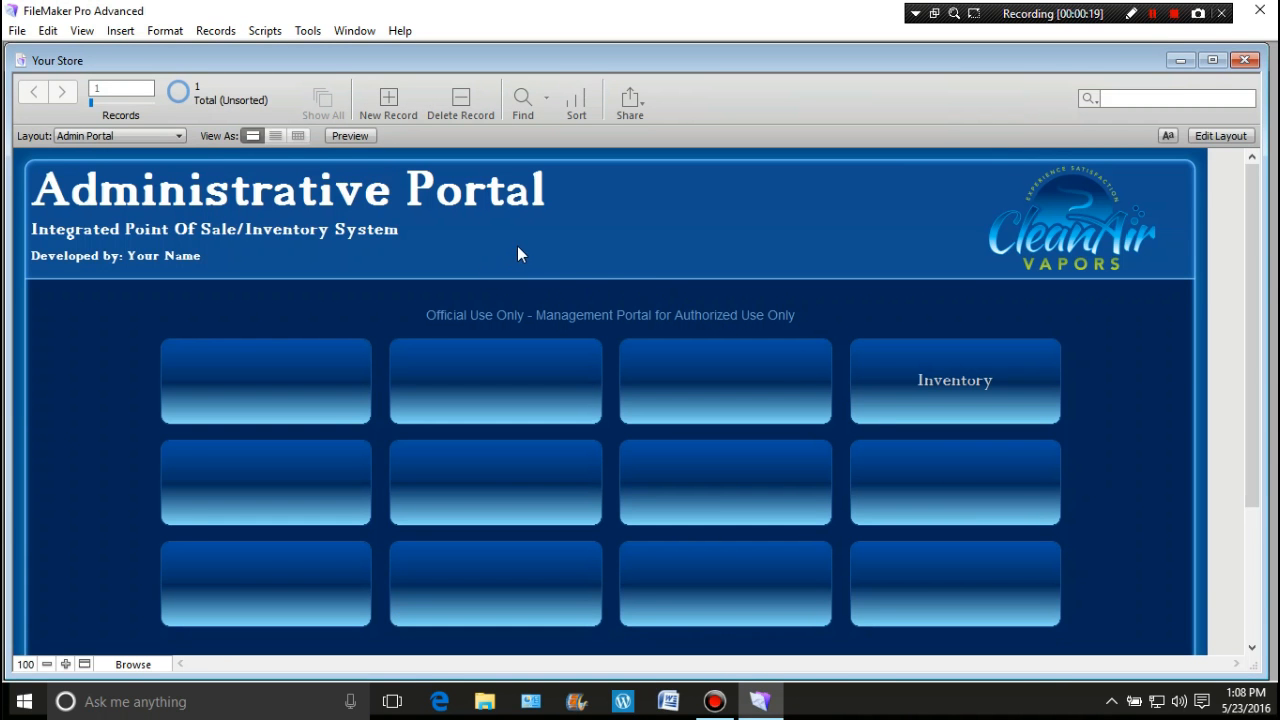
pyautogui.click(180, 136)
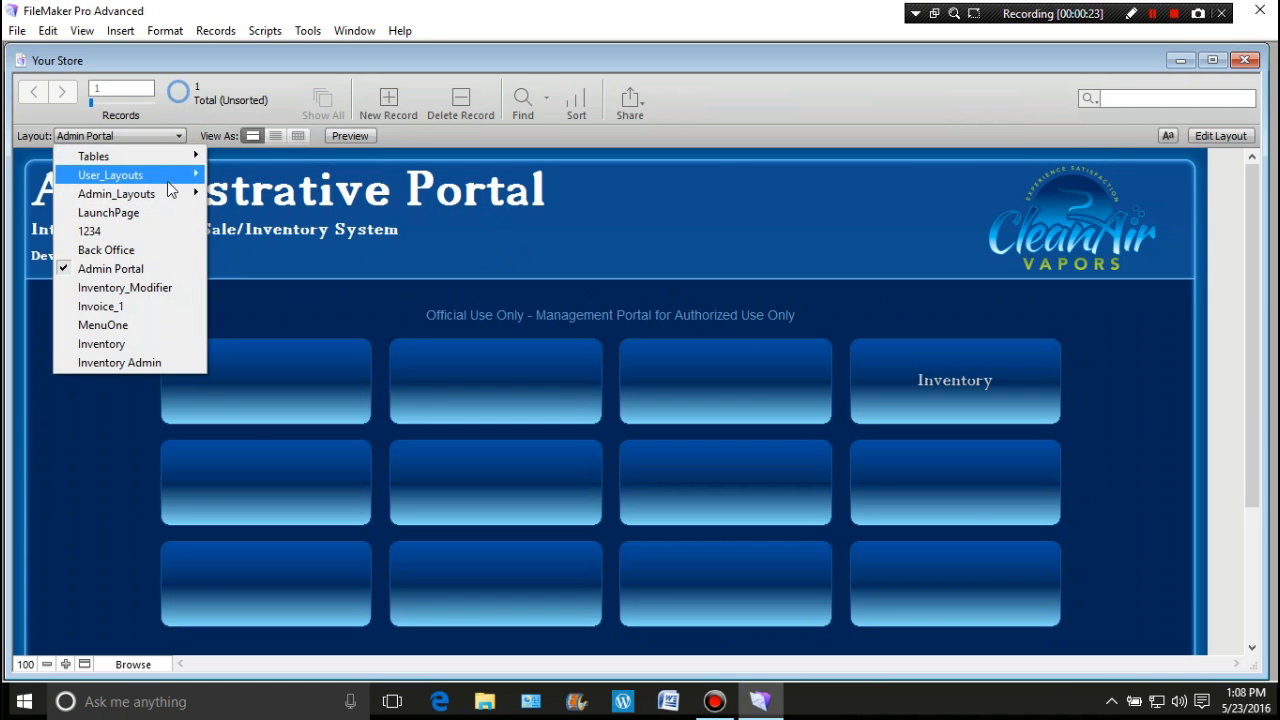
pyautogui.click(158, 214)
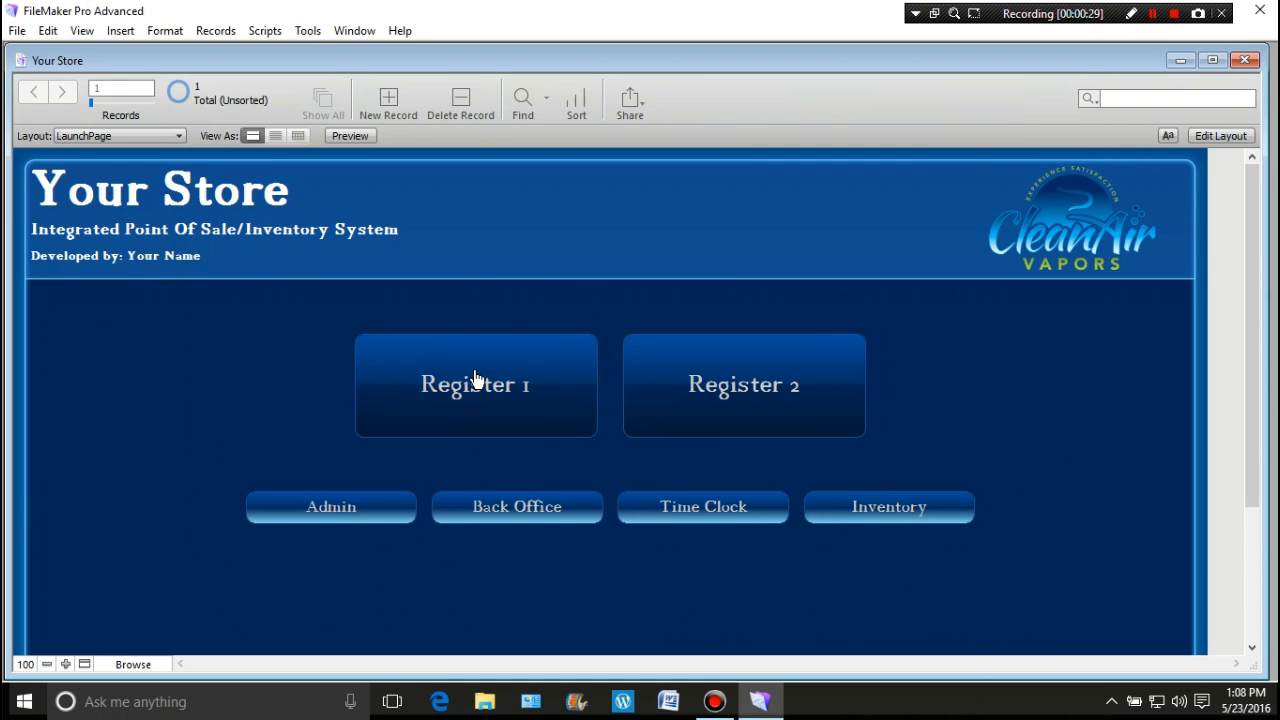
# Step: View the Admin Portal layout, then return to LaunchPage
pyautogui.click(181, 136)
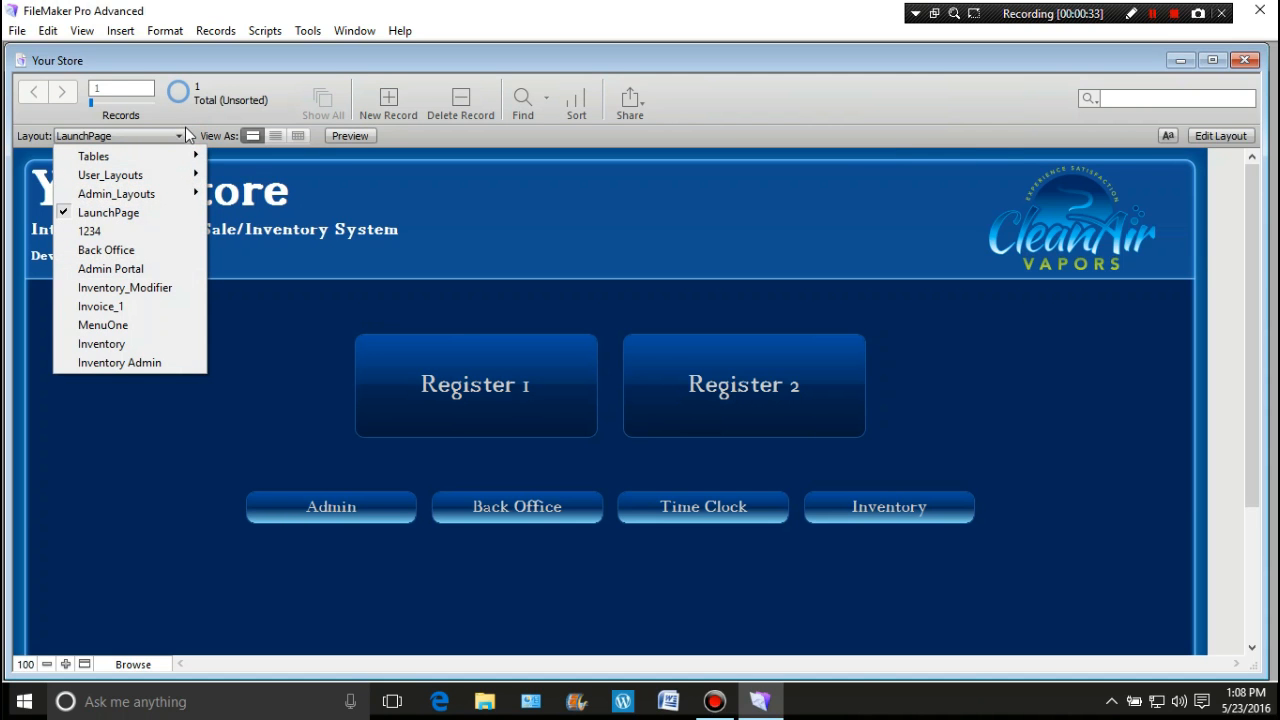
pyautogui.click(162, 273)
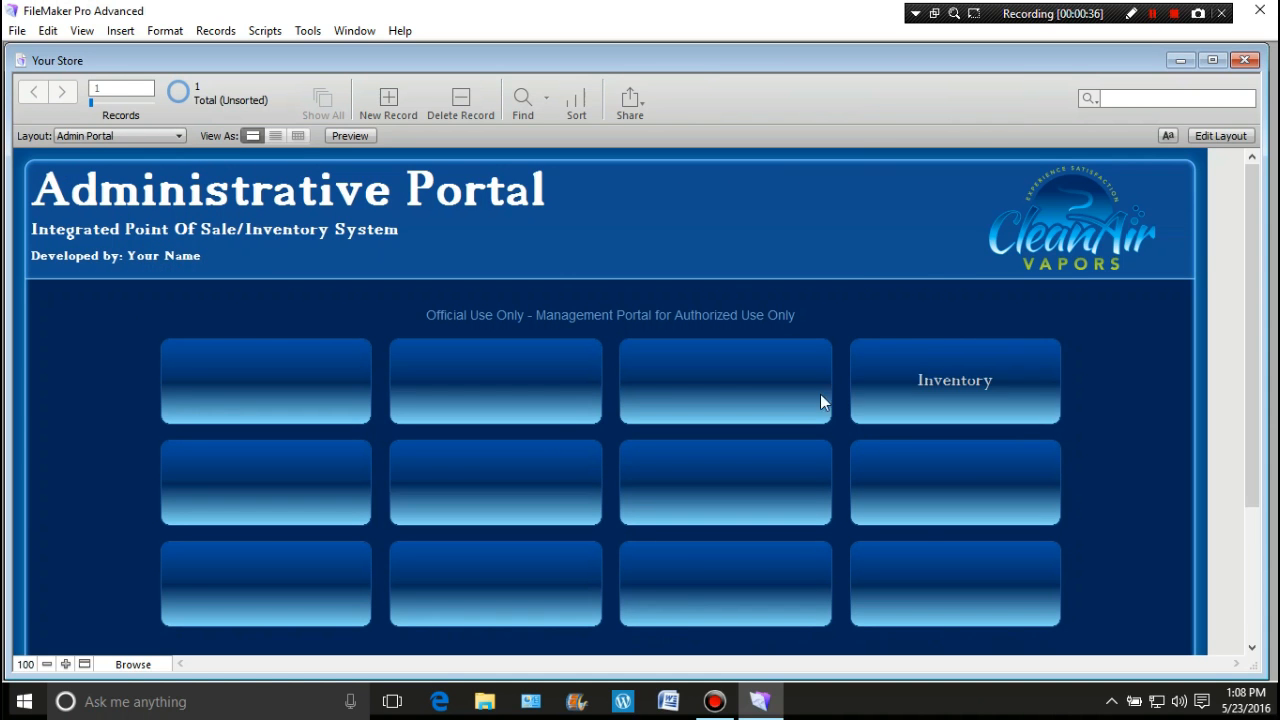
pyautogui.moveTo(1262, 346); pyautogui.dragTo(1257, 396)
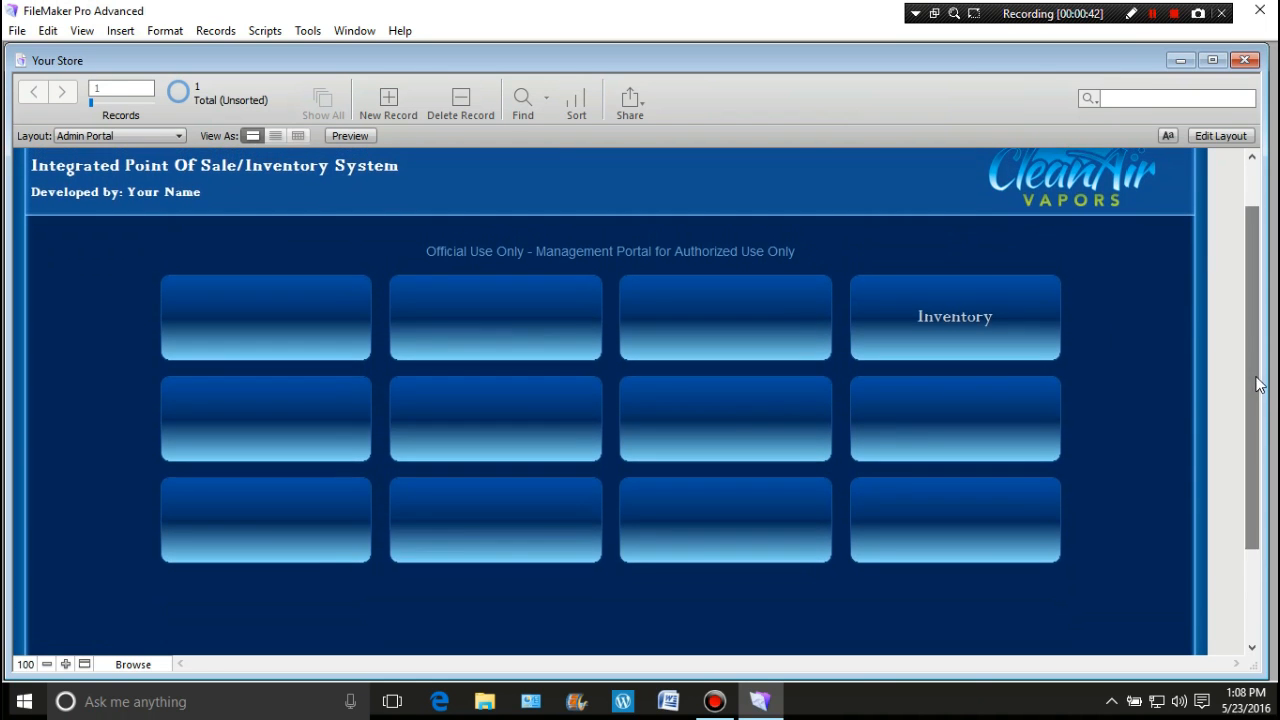
pyautogui.click(180, 136)
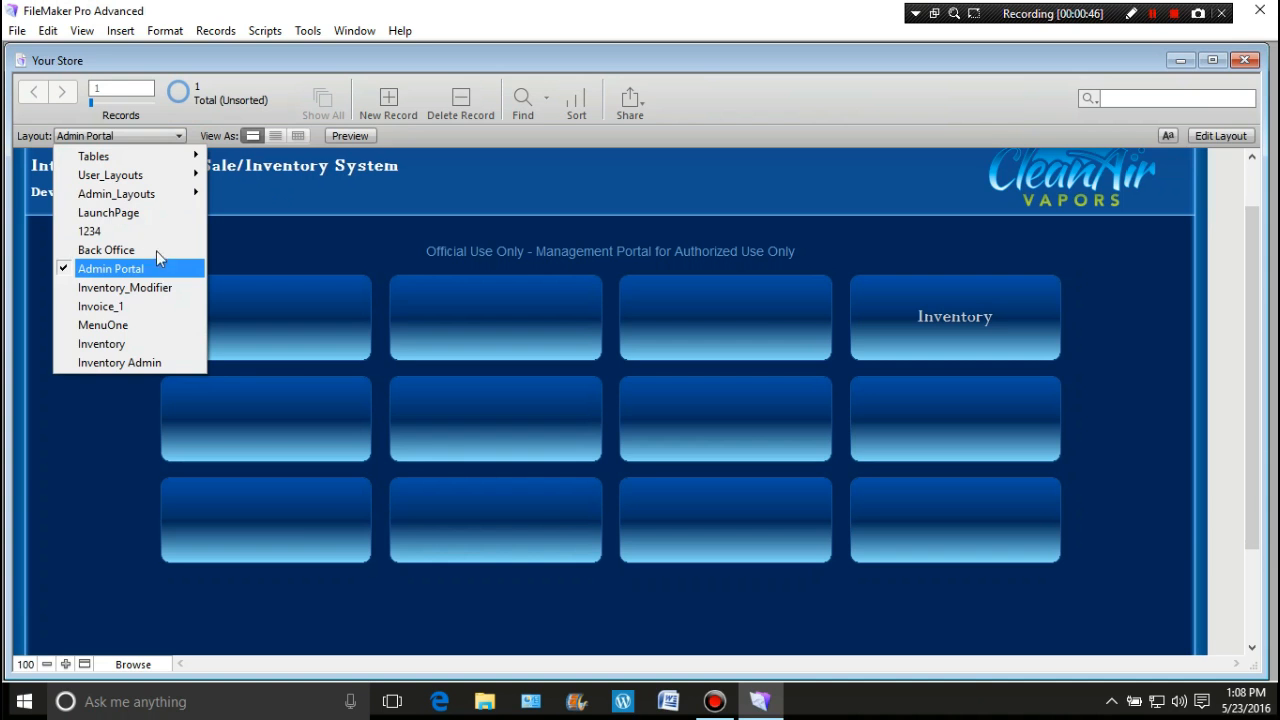
pyautogui.click(135, 212)
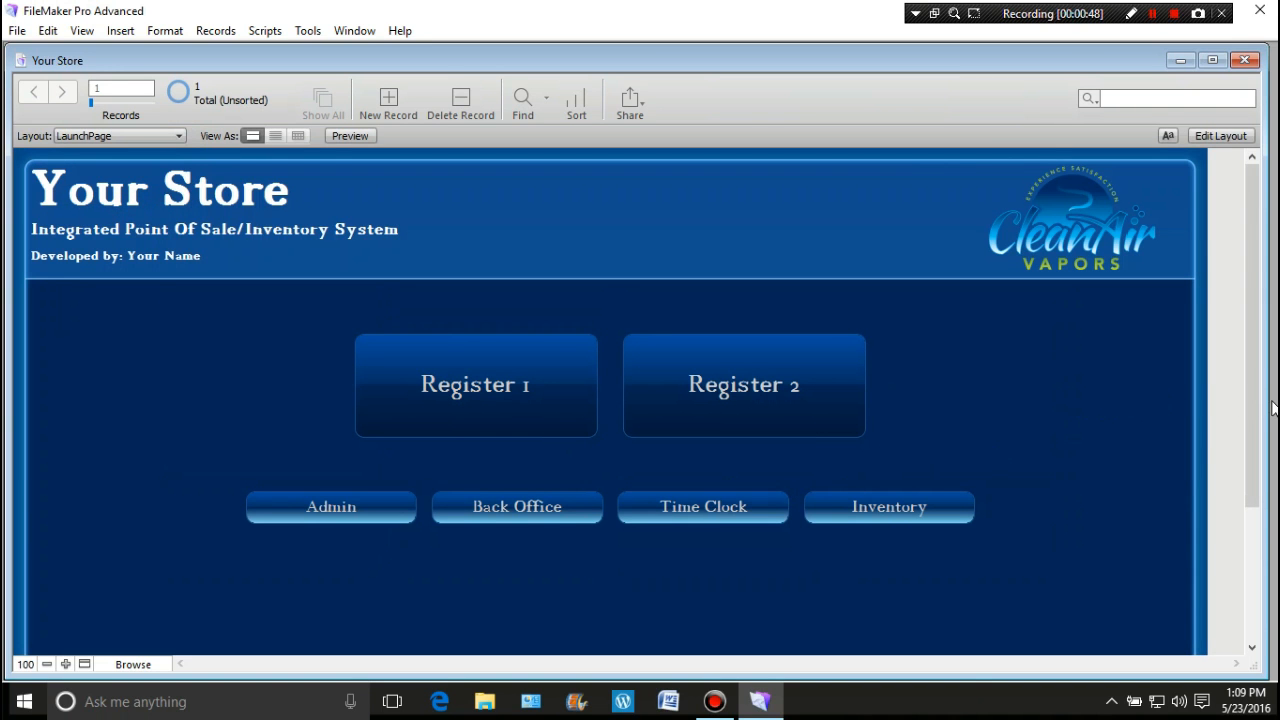
pyautogui.moveTo(1256, 410); pyautogui.dragTo(1275, 376)
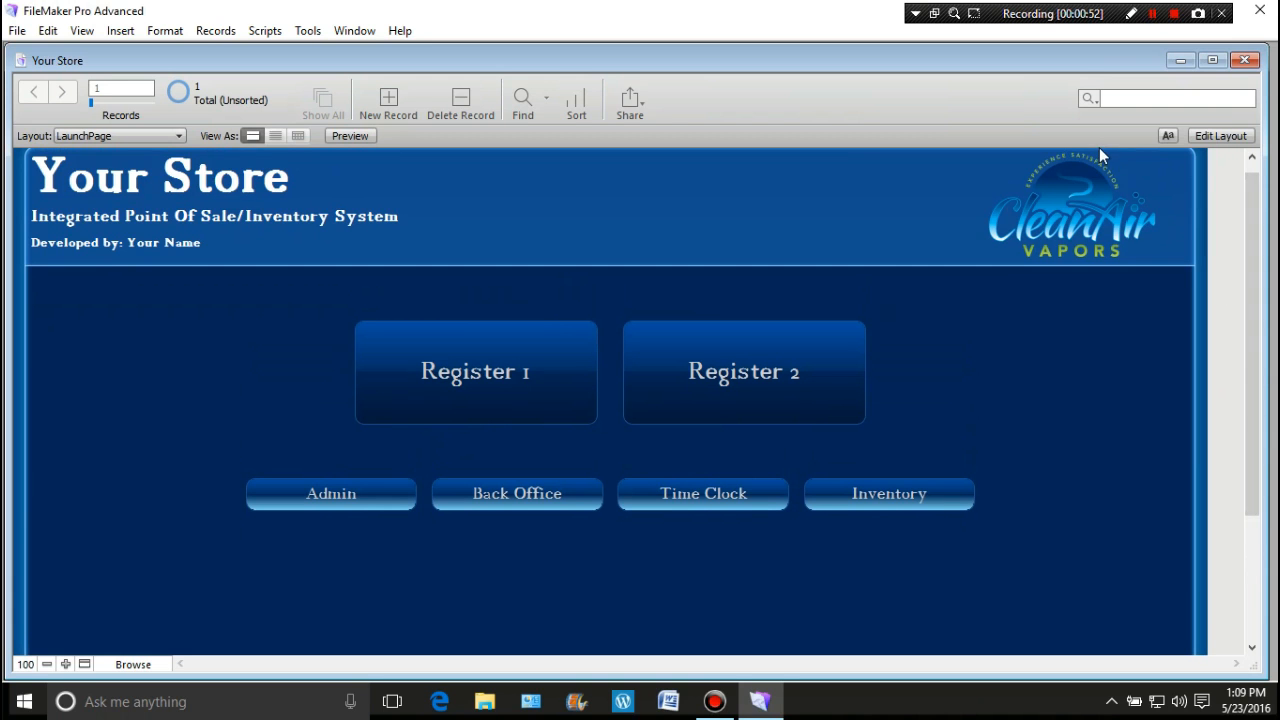
# Step: In Layout mode, place SecurityBox without a label in the header, then narrow it and shift it right
pyautogui.click(1221, 135)
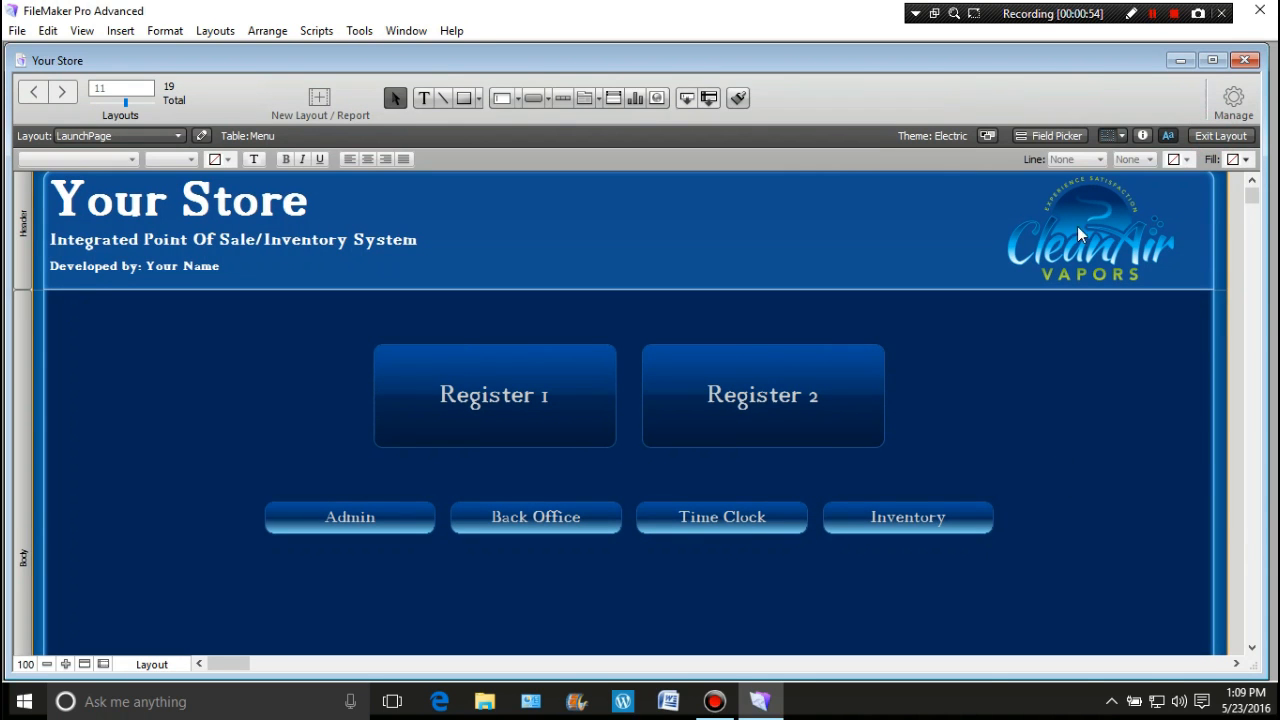
pyautogui.click(1074, 138)
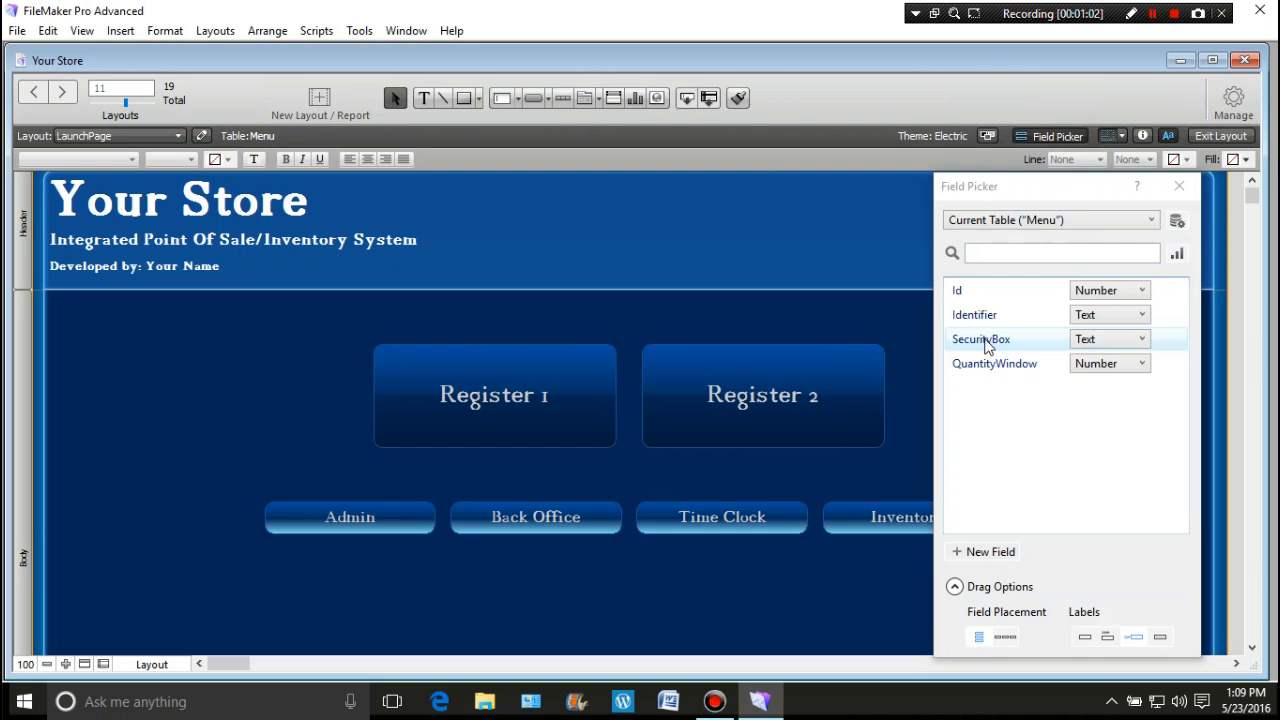
pyautogui.click(1085, 638)
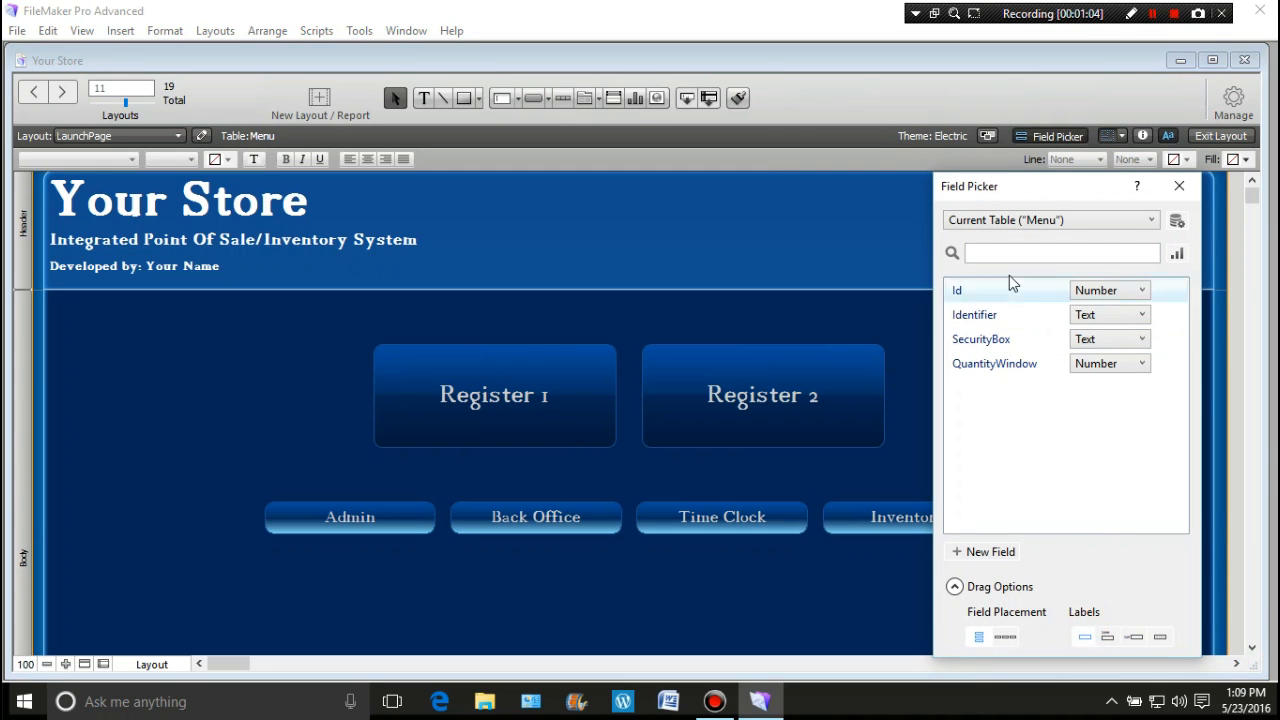
pyautogui.moveTo(1003, 342); pyautogui.dragTo(690, 220)
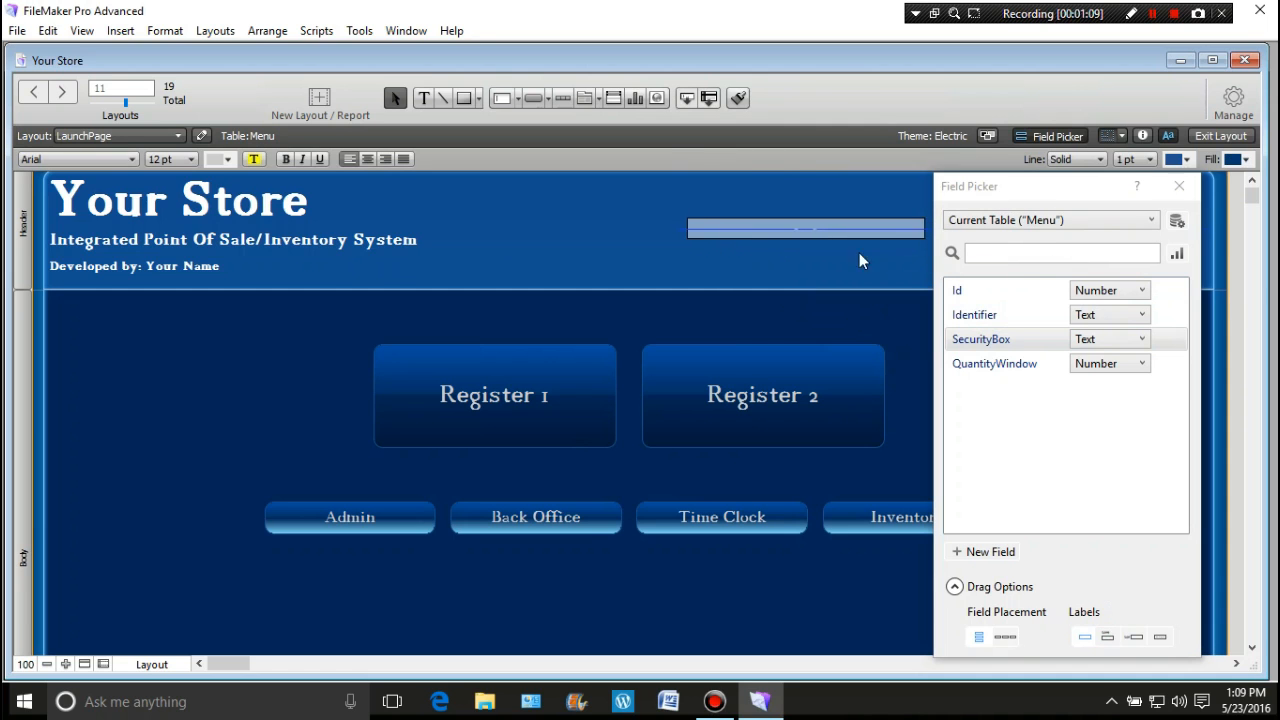
pyautogui.click(1178, 187)
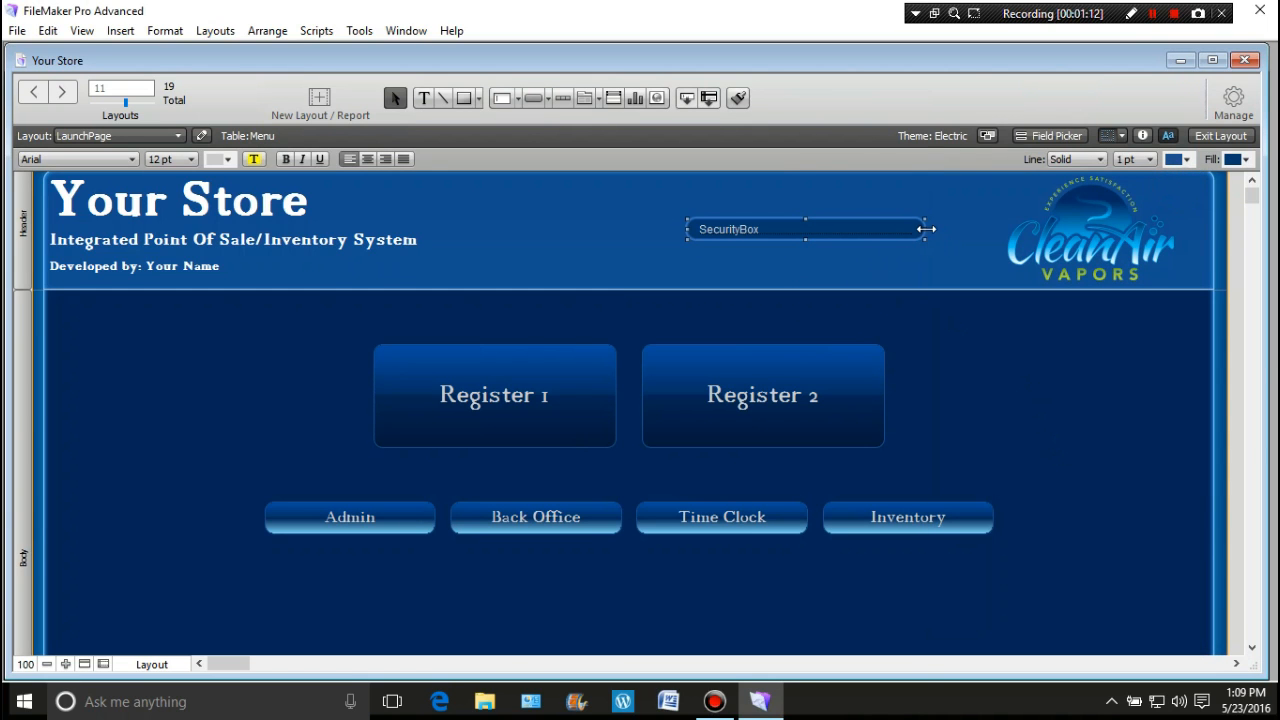
pyautogui.moveTo(925, 229); pyautogui.dragTo(832, 237)
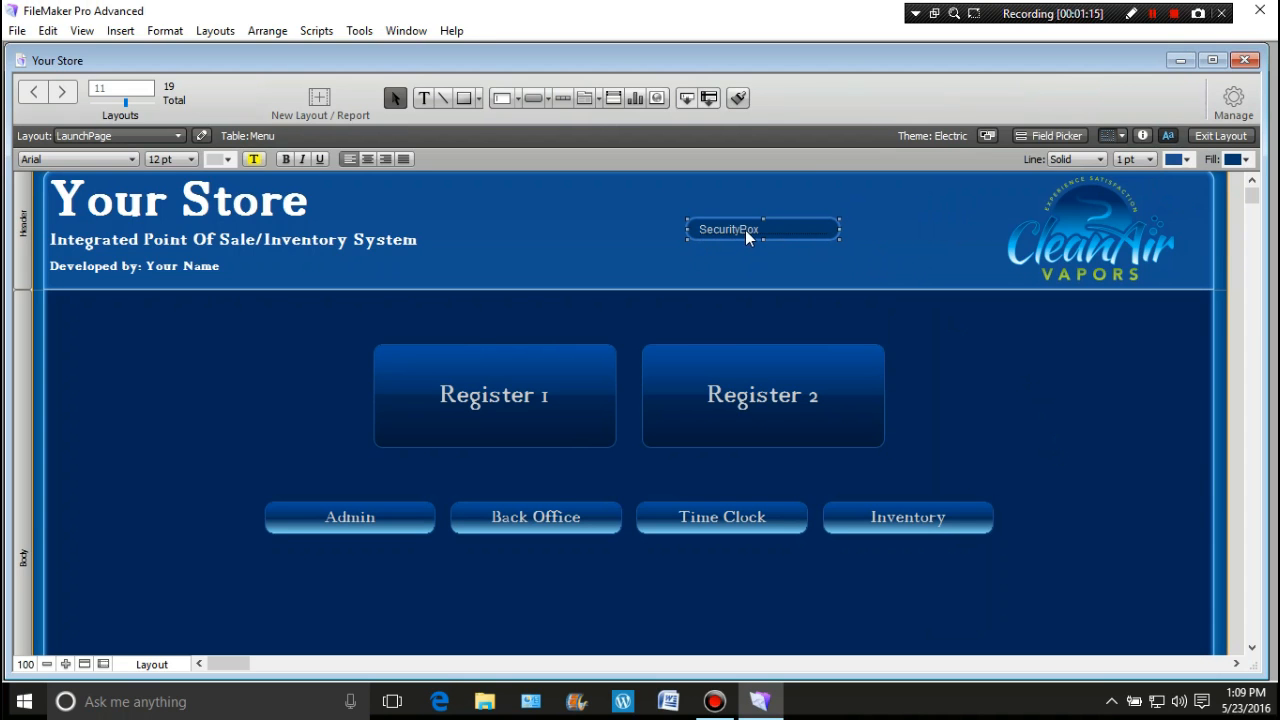
pyautogui.moveTo(737, 229); pyautogui.dragTo(864, 250)
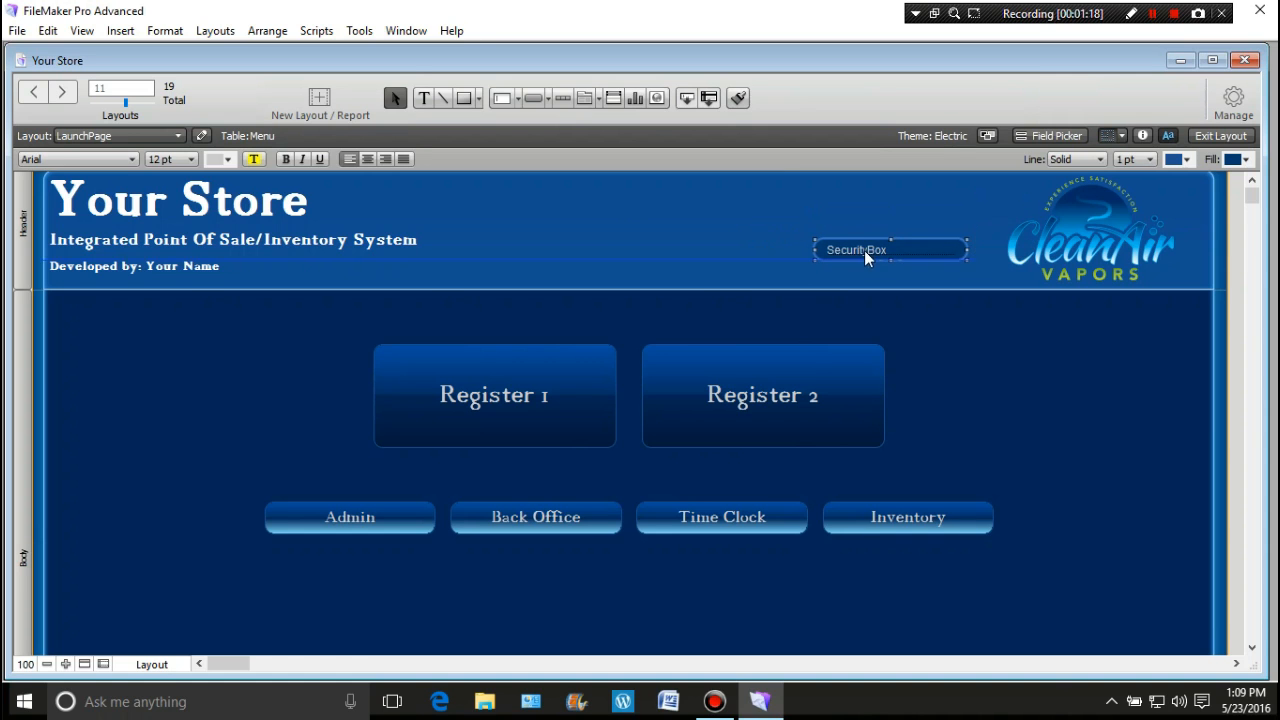
# Step: Set SecurityBox text to 18 pt, widen it slightly, move it to the header top and center-align it
pyautogui.click(193, 160)
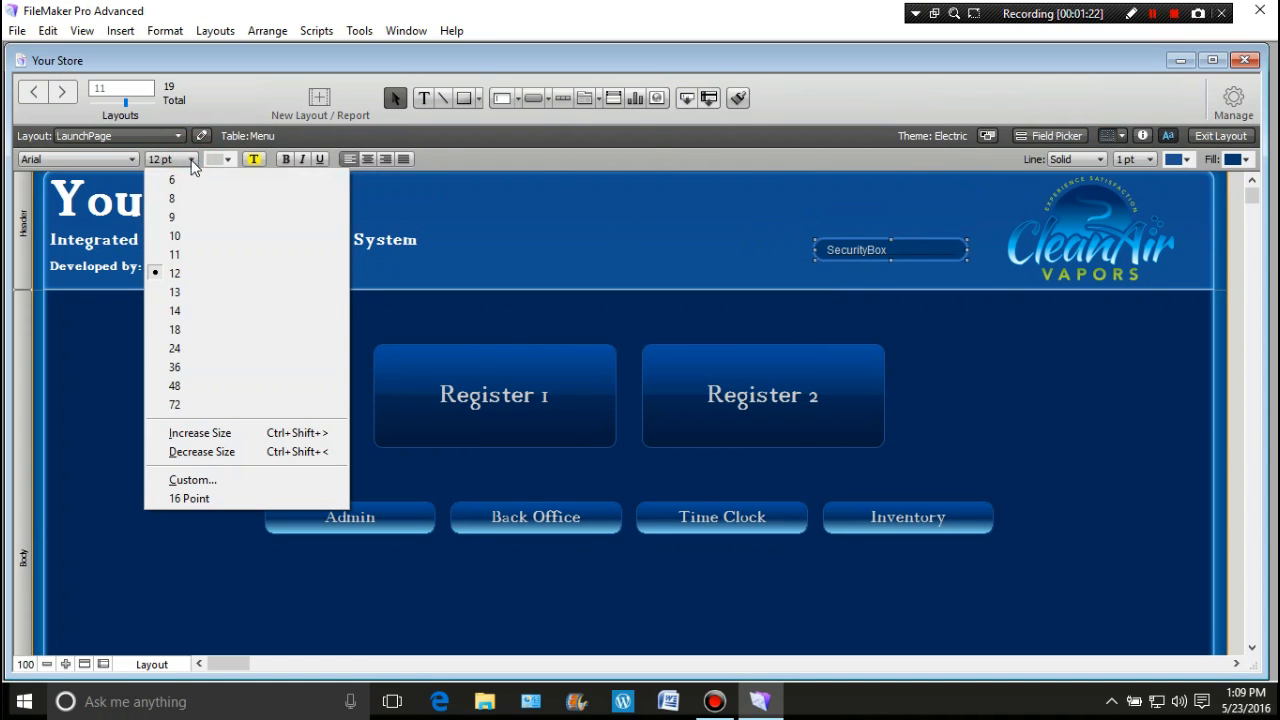
pyautogui.click(196, 330)
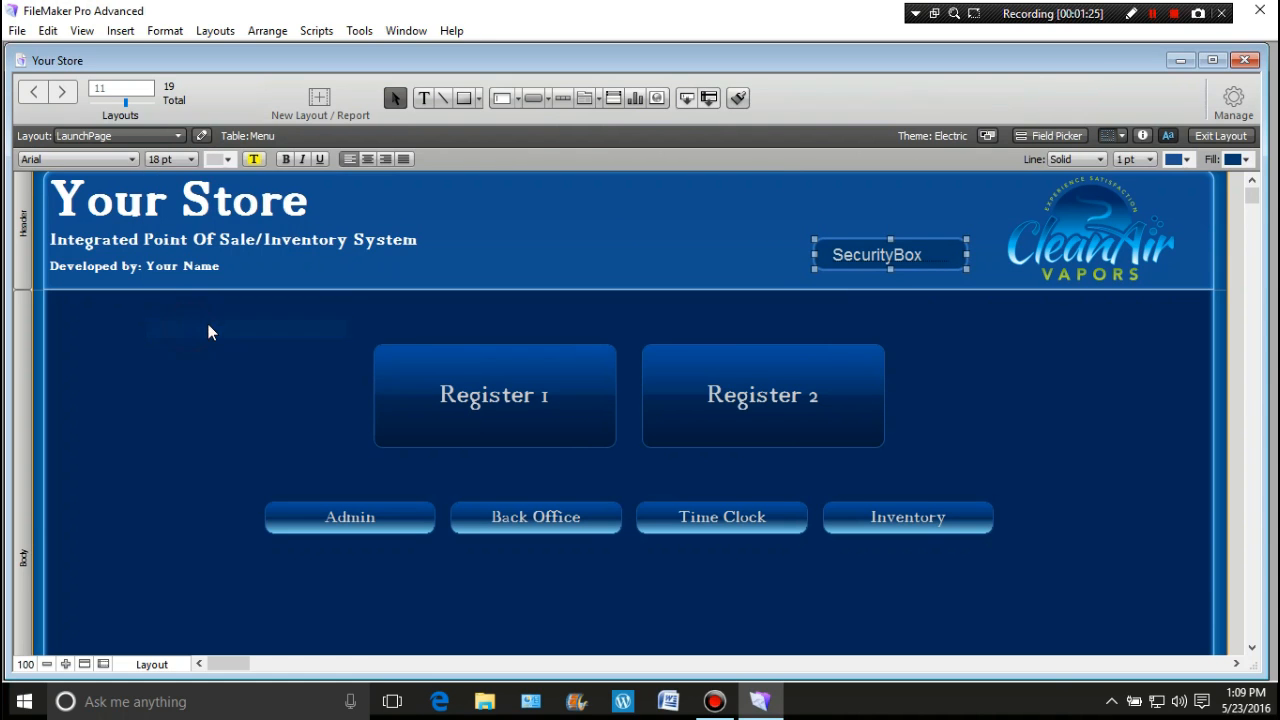
pyautogui.moveTo(815, 255); pyautogui.dragTo(796, 256)
pyautogui.moveTo(878, 261); pyautogui.dragTo(888, 206)
pyautogui.click(951, 394)
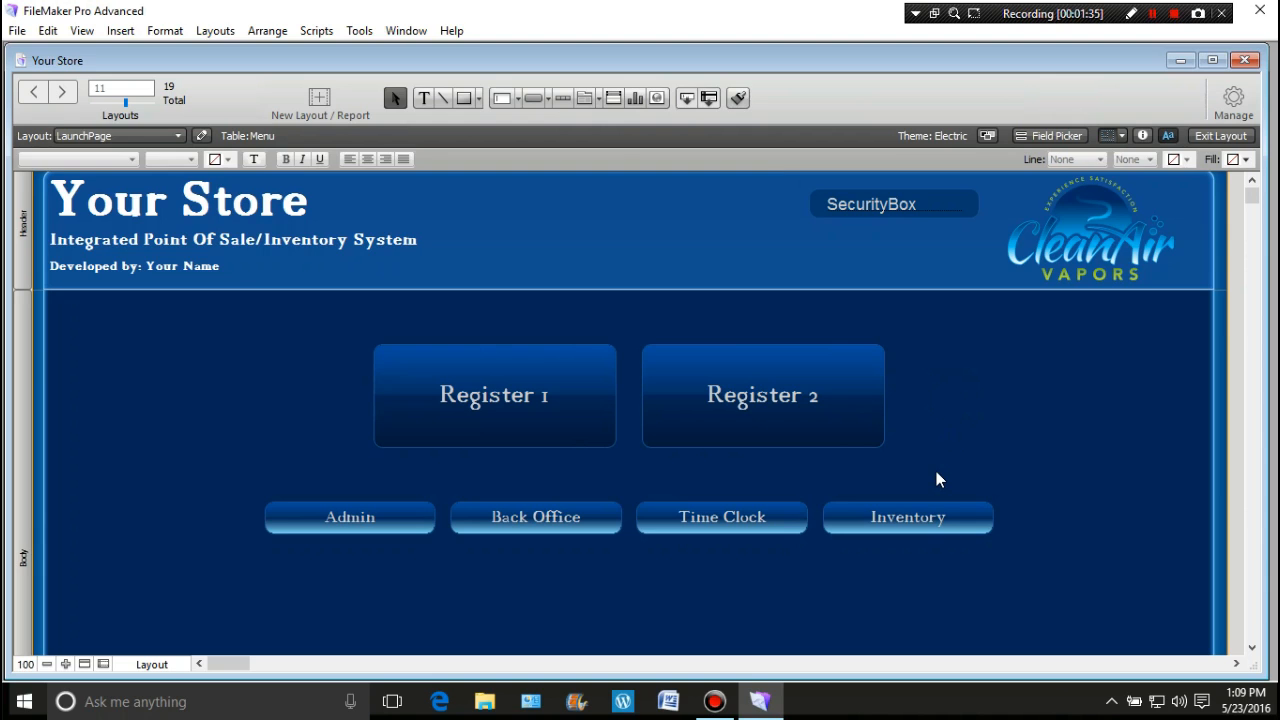
pyautogui.click(900, 209)
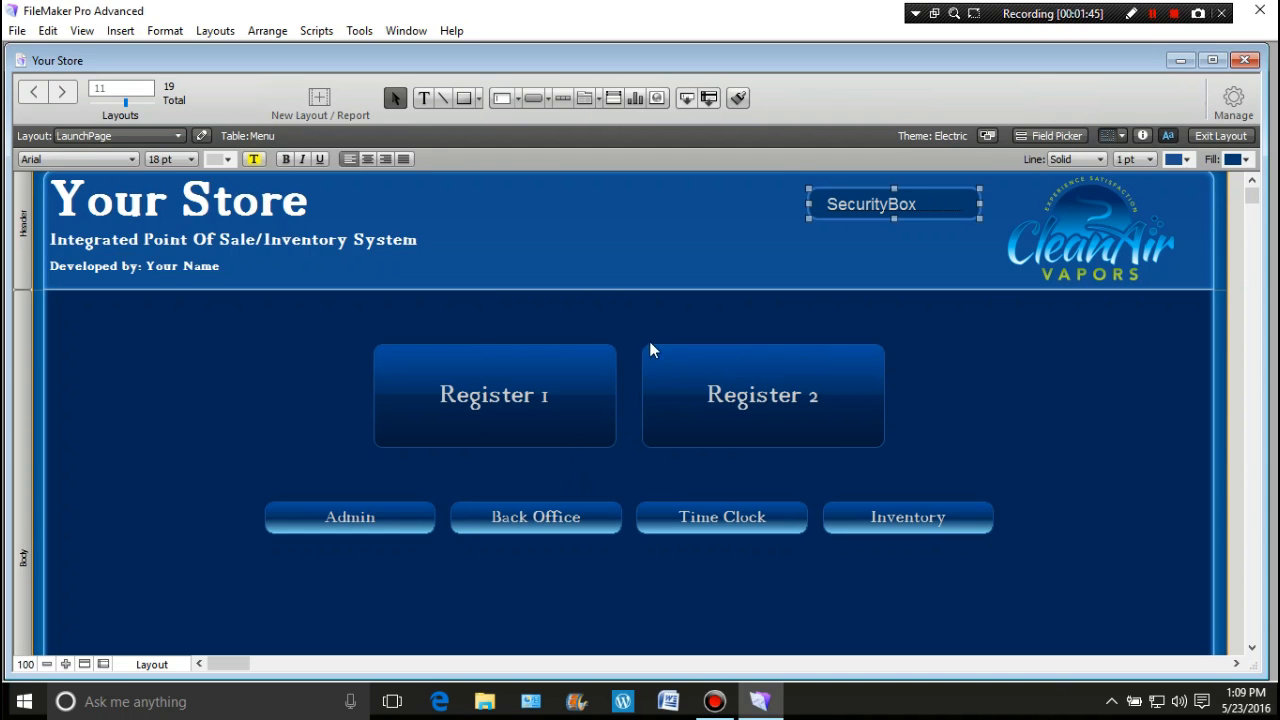
pyautogui.click(370, 159)
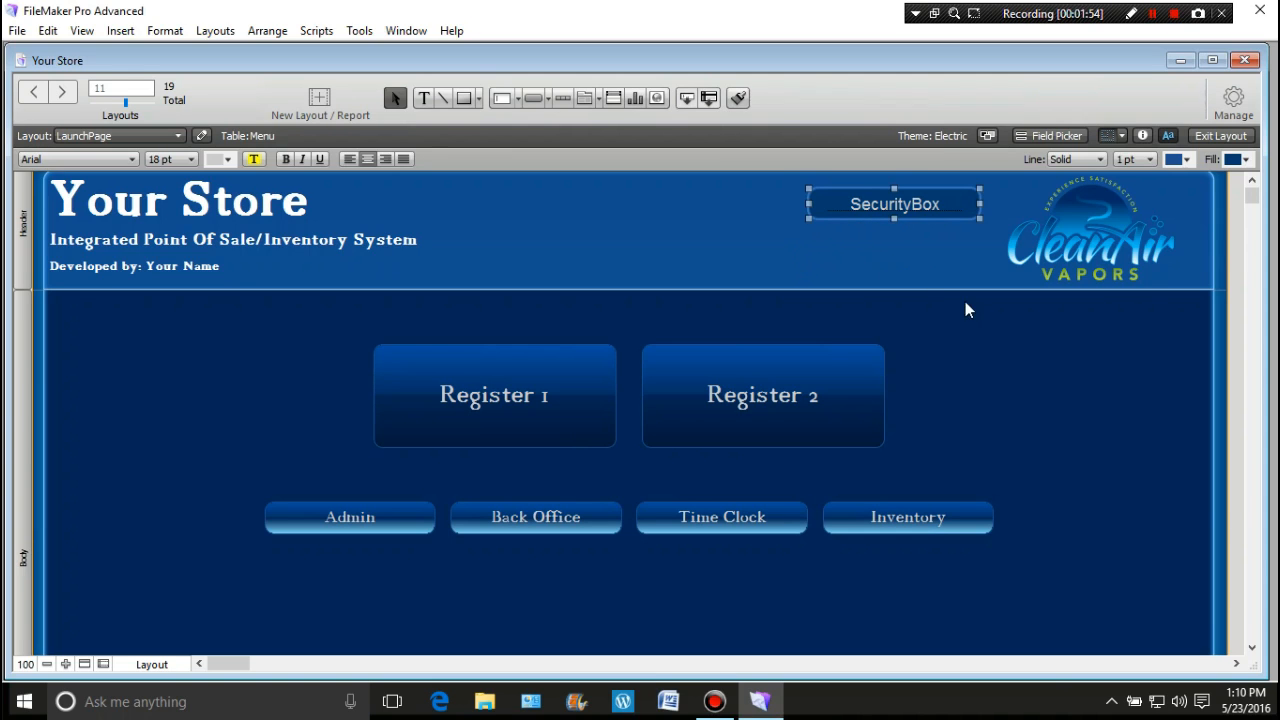
pyautogui.click(974, 343)
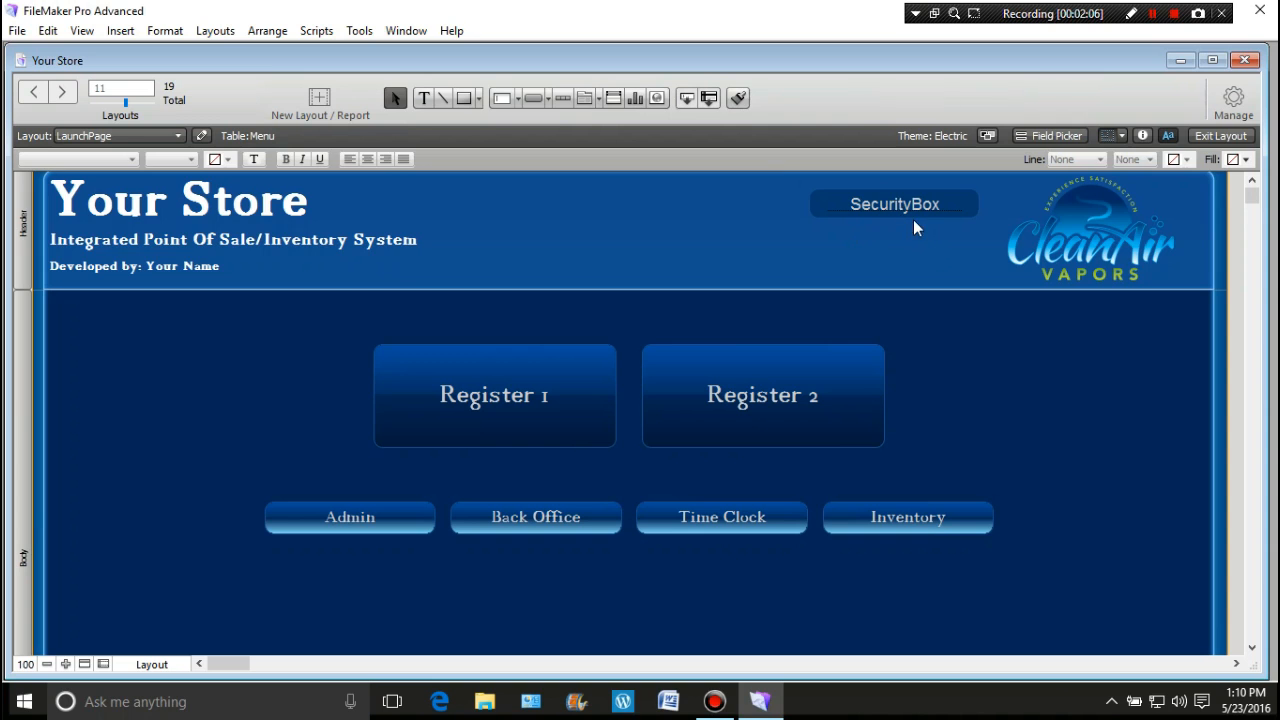
# Step: Clear all entries from the LaunchPage tab order using Layouts > Set Tab Order
pyautogui.click(170, 32)
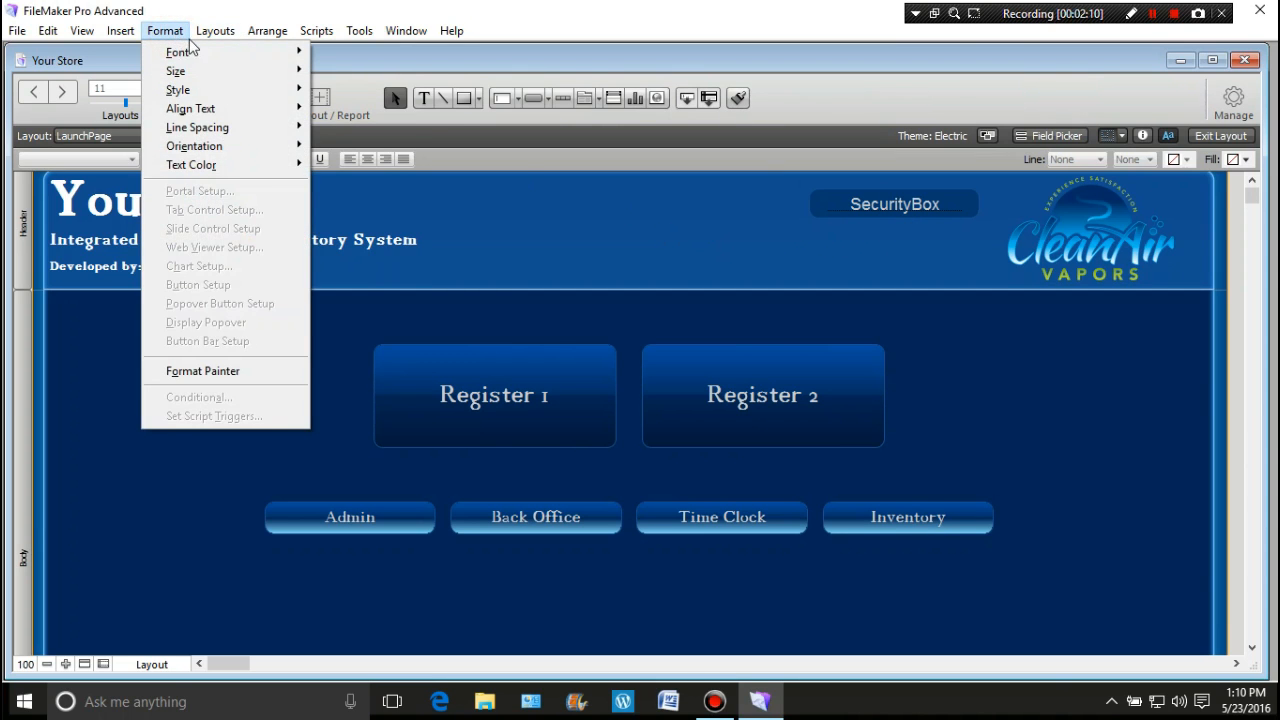
pyautogui.click(215, 31)
pyautogui.click(241, 212)
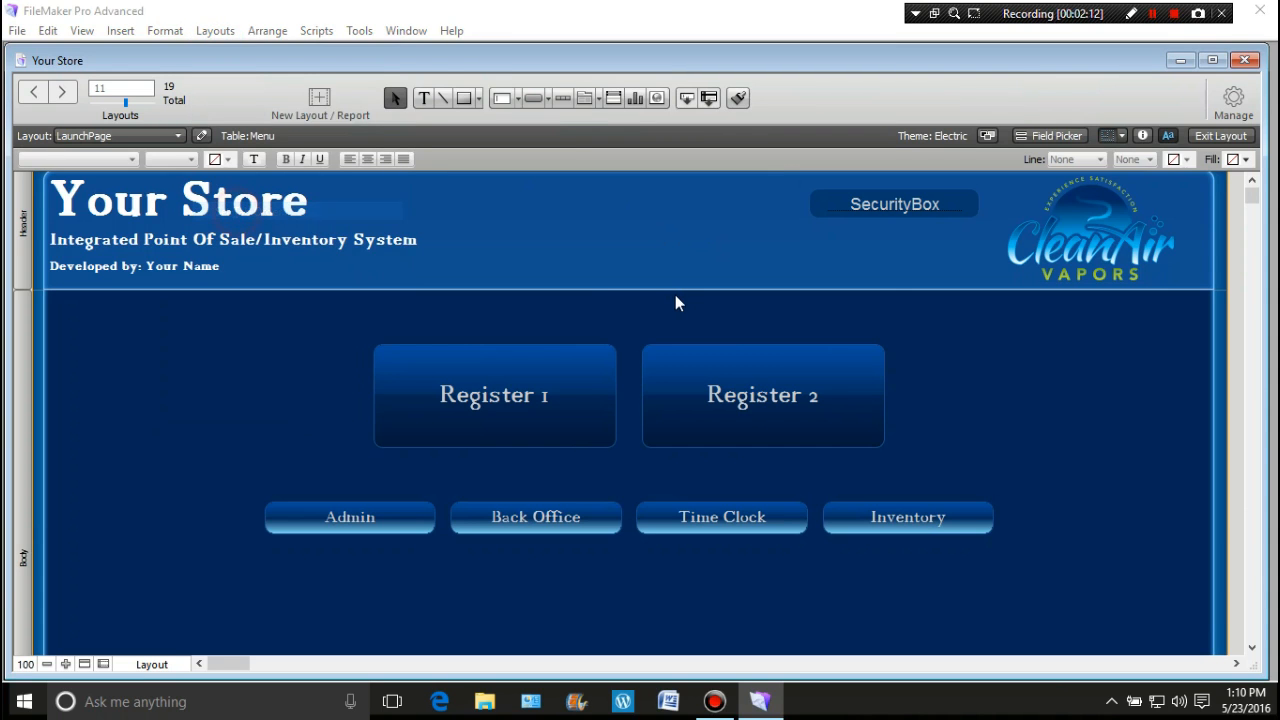
pyautogui.click(930, 556)
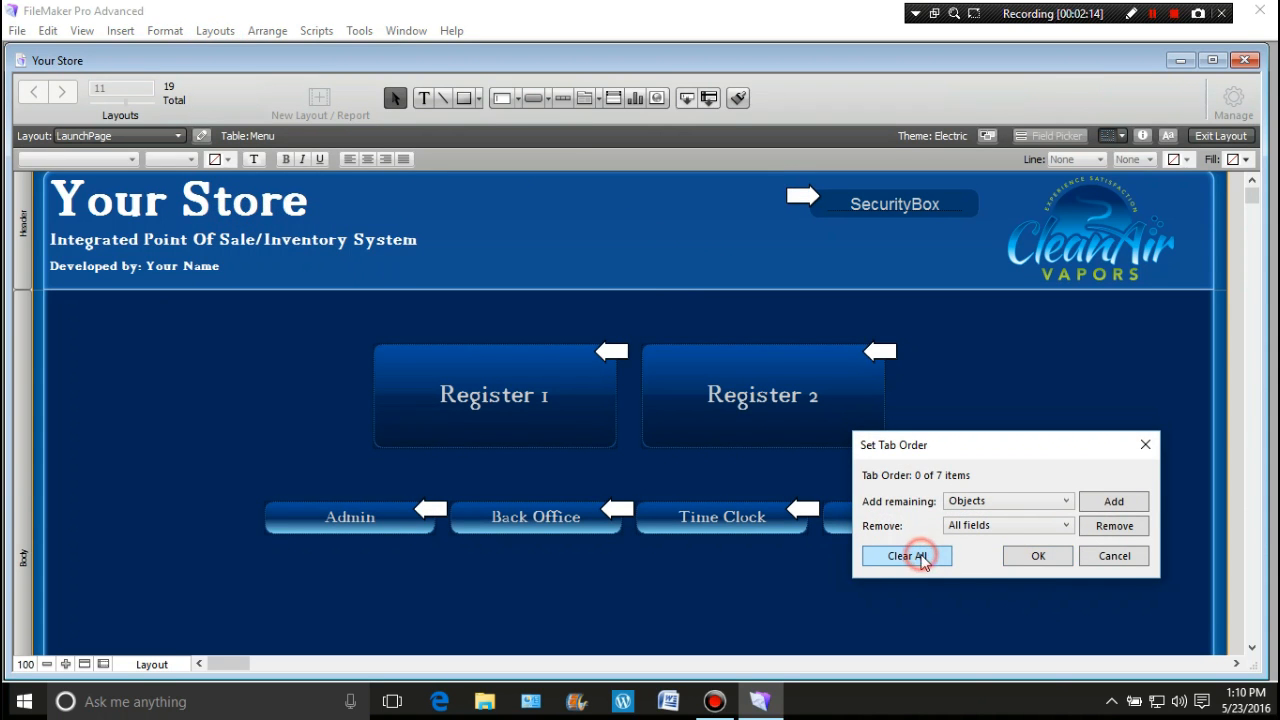
pyautogui.click(1035, 558)
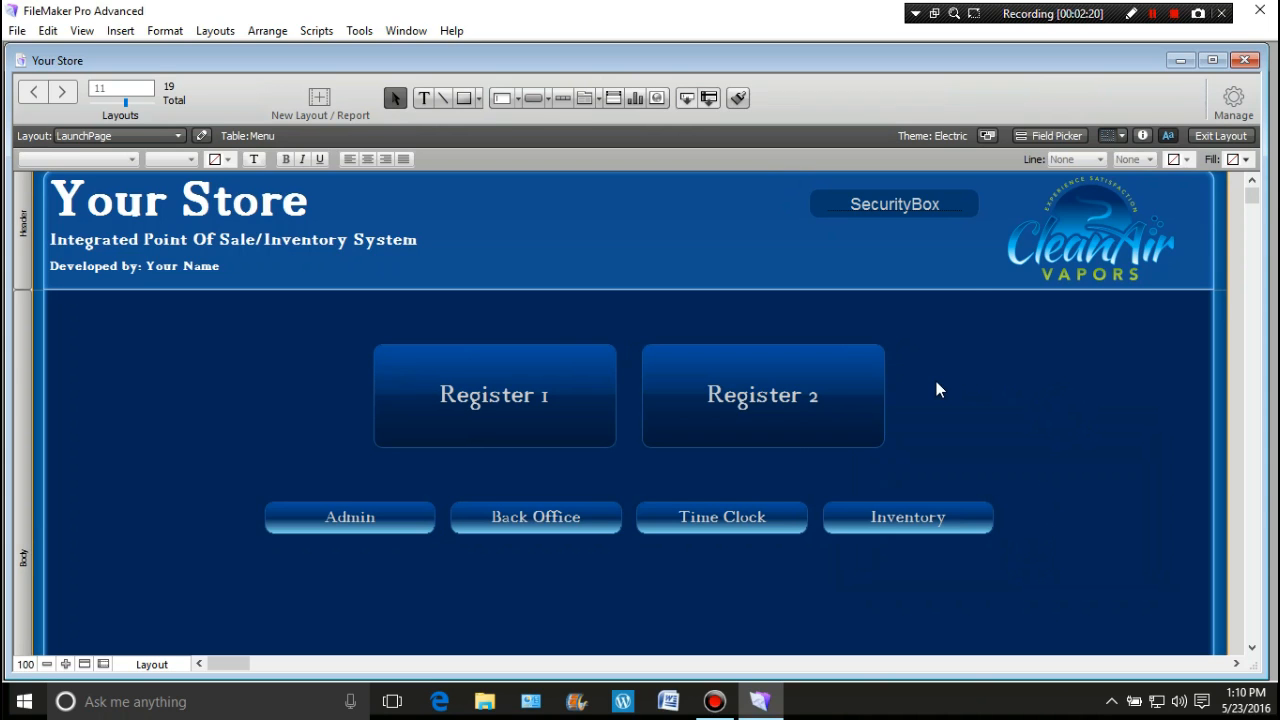
# Step: Set the Admin button's action to Perform Script and create a new script named LetMeIn
pyautogui.click(394, 521)
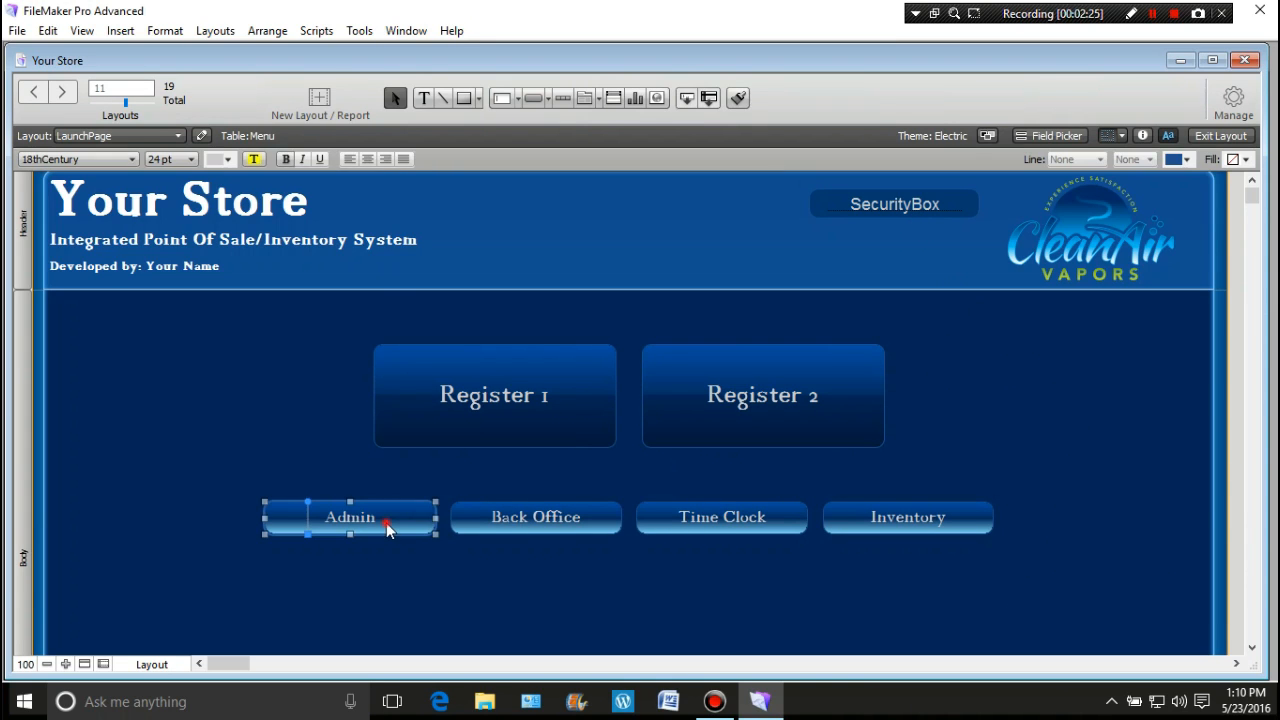
pyautogui.doubleClick(386, 522)
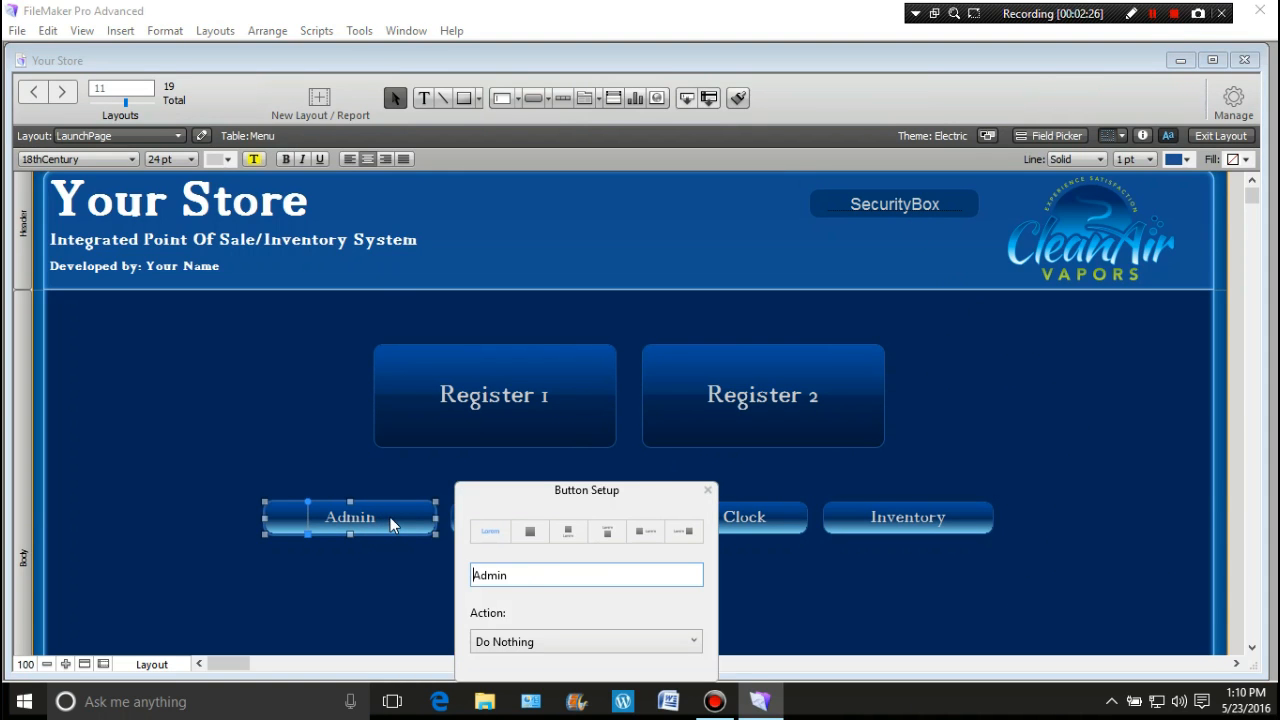
pyautogui.click(530, 648)
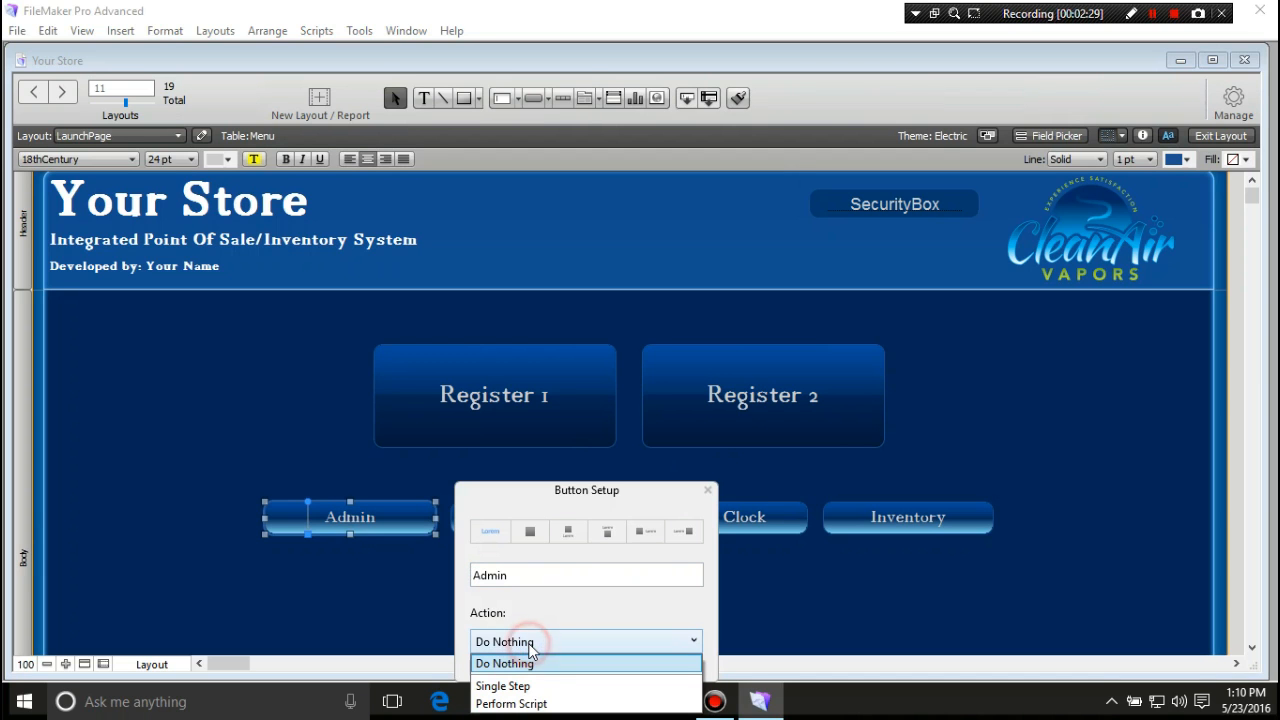
pyautogui.click(512, 704)
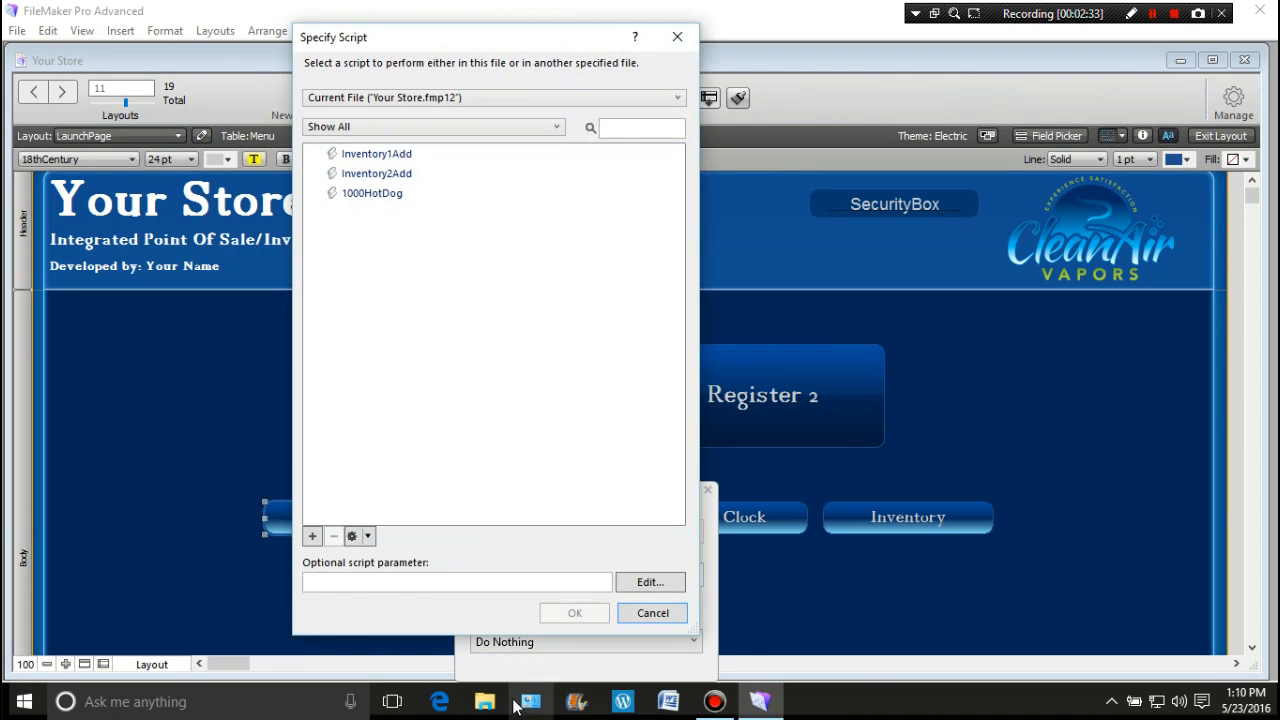
pyautogui.click(313, 538)
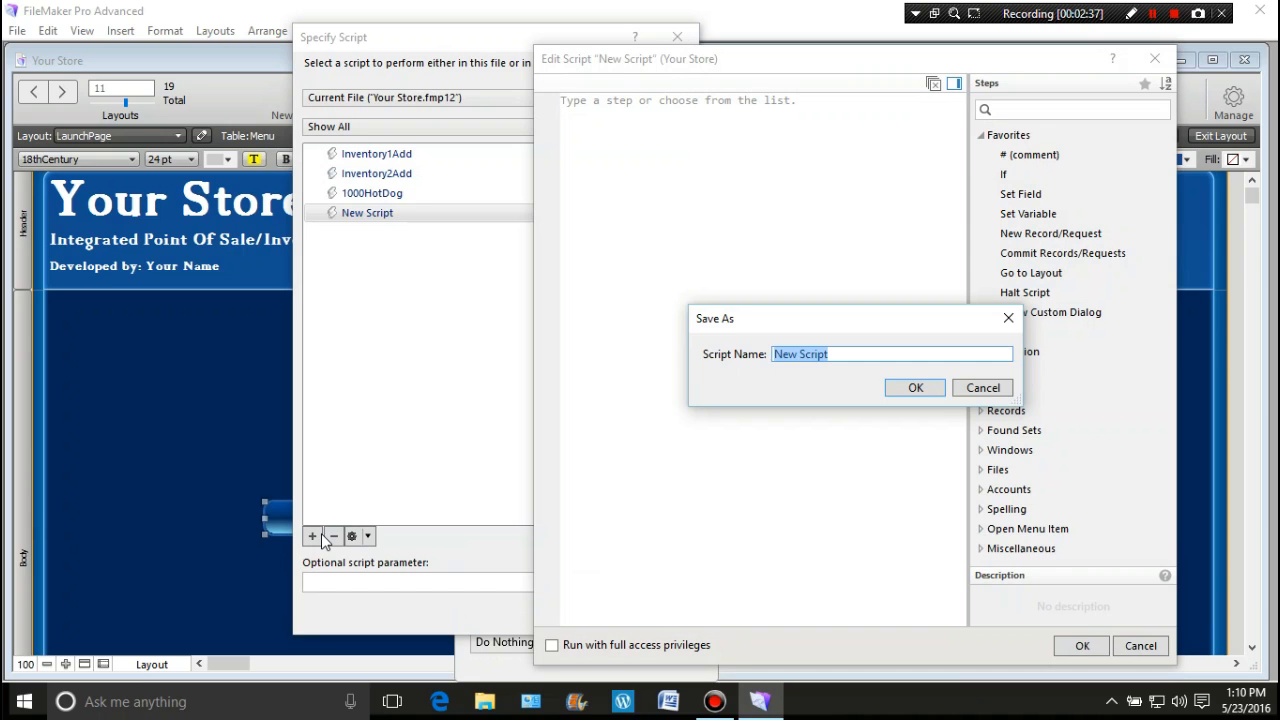
pyautogui.write('Let')
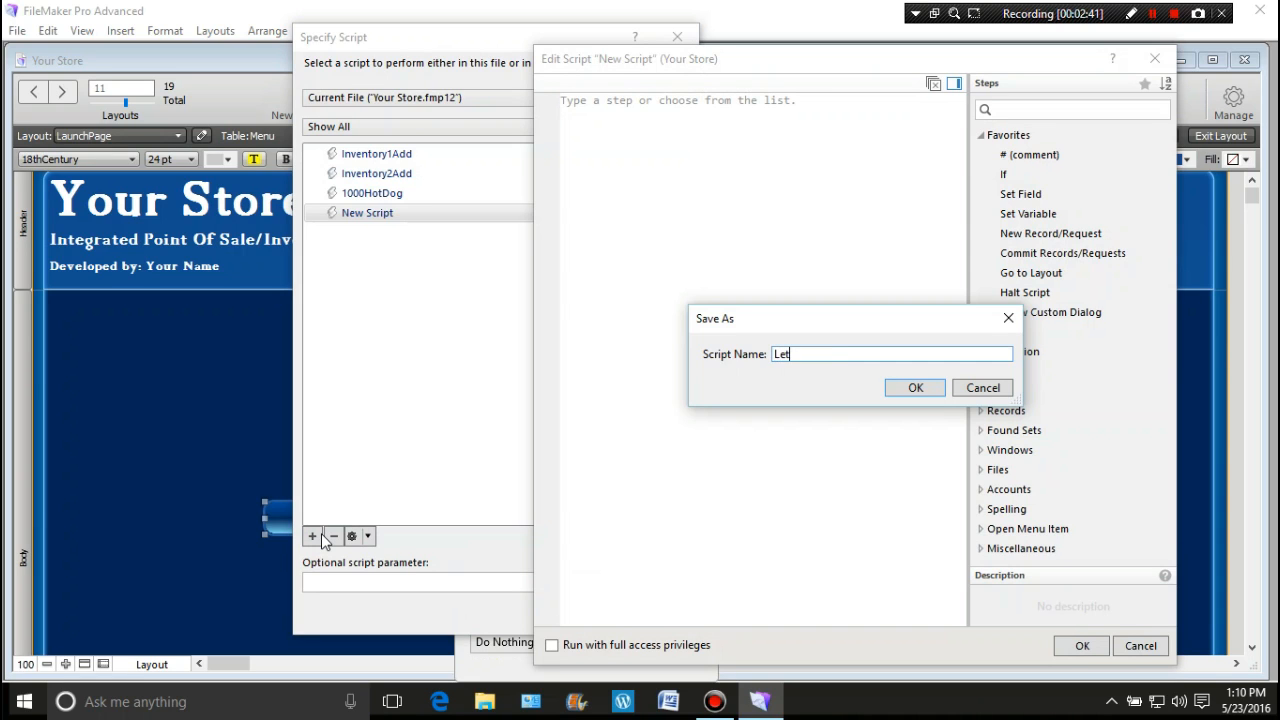
pyautogui.write('MeIn')
pyautogui.click(909, 390)
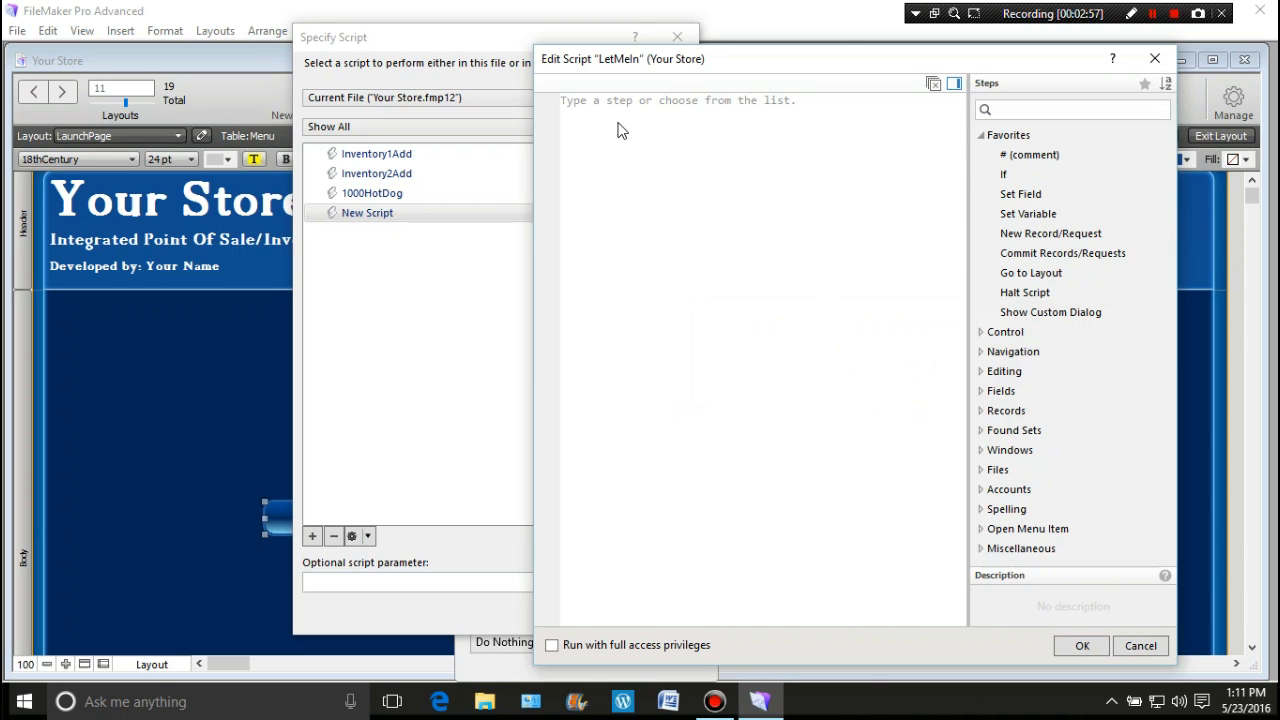
# Step: Add If [IsEmpty ( Menu::SecurityBox )] with a Halt Script step inside it
pyautogui.doubleClick(1003, 174)
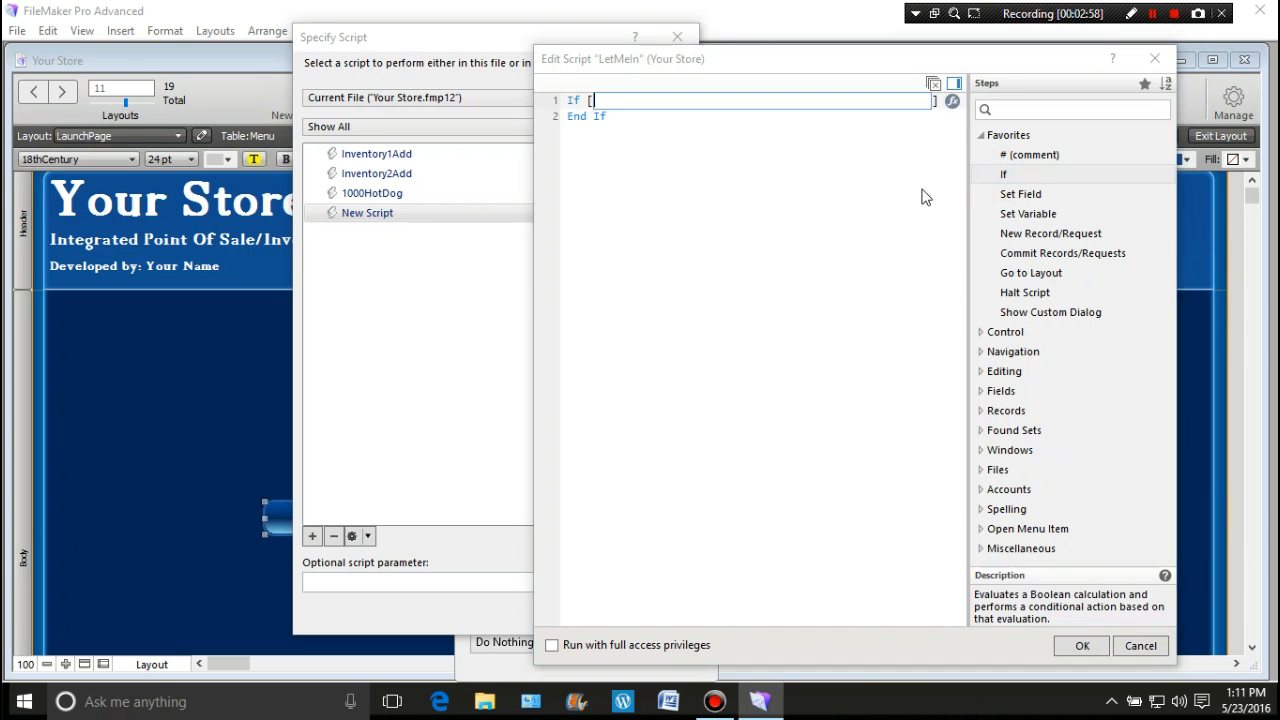
pyautogui.click(955, 101)
pyautogui.click(626, 102)
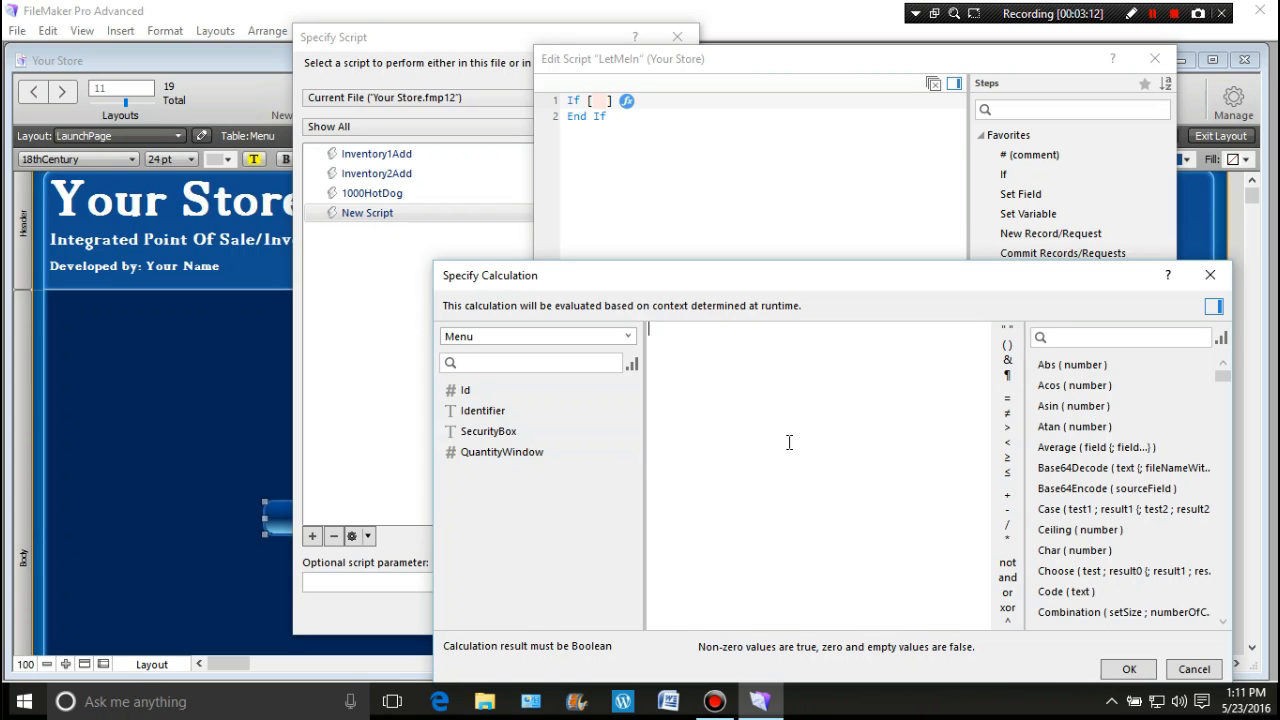
pyautogui.write('is')
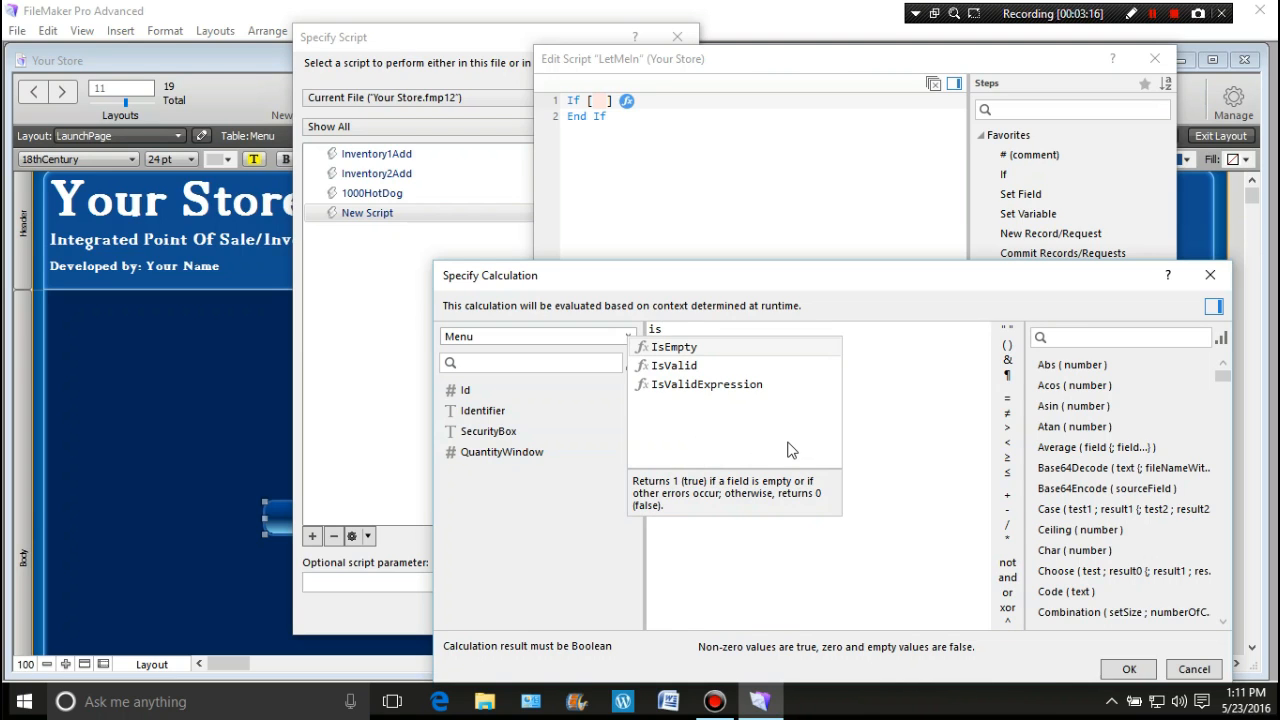
pyautogui.press('Return')
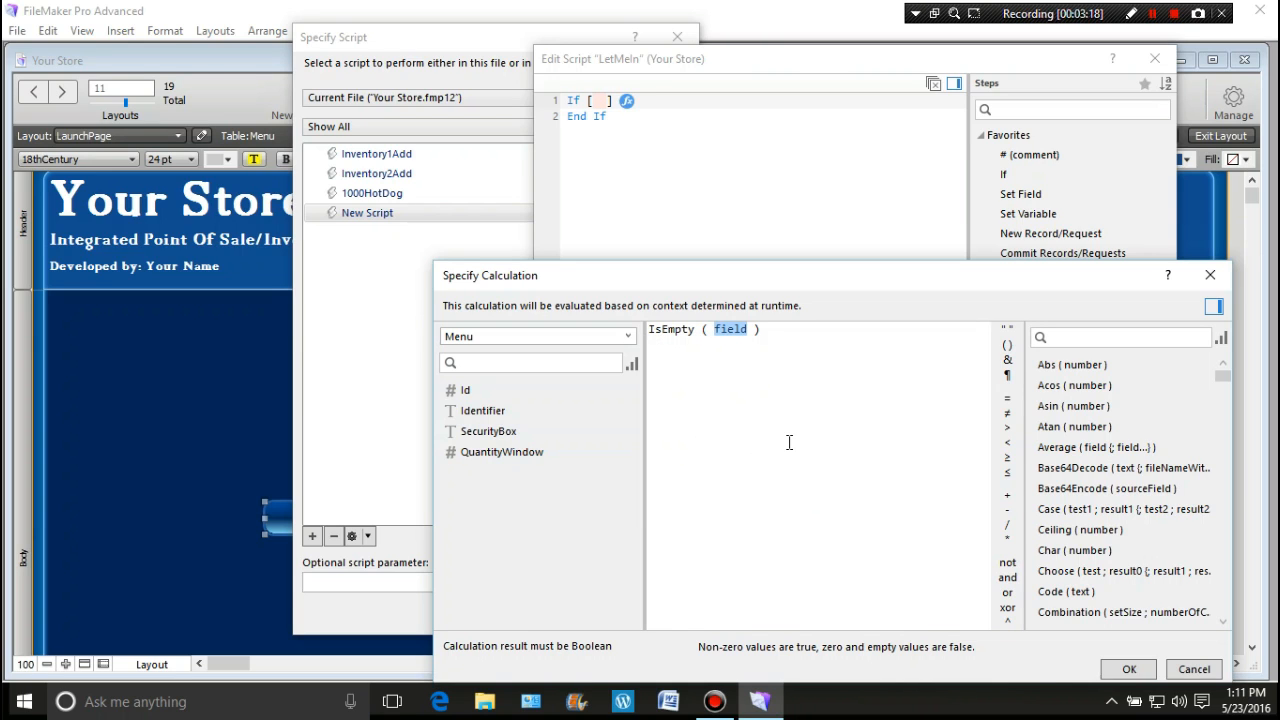
pyautogui.doubleClick(475, 431)
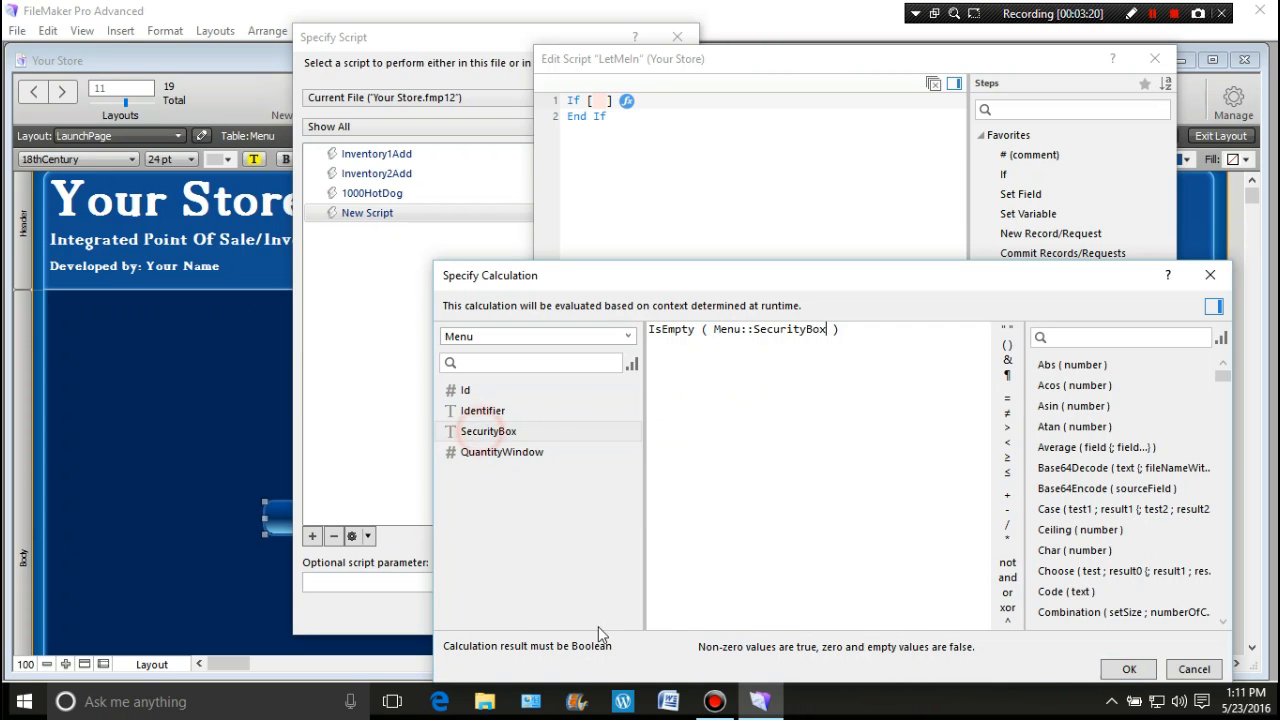
pyautogui.click(1124, 670)
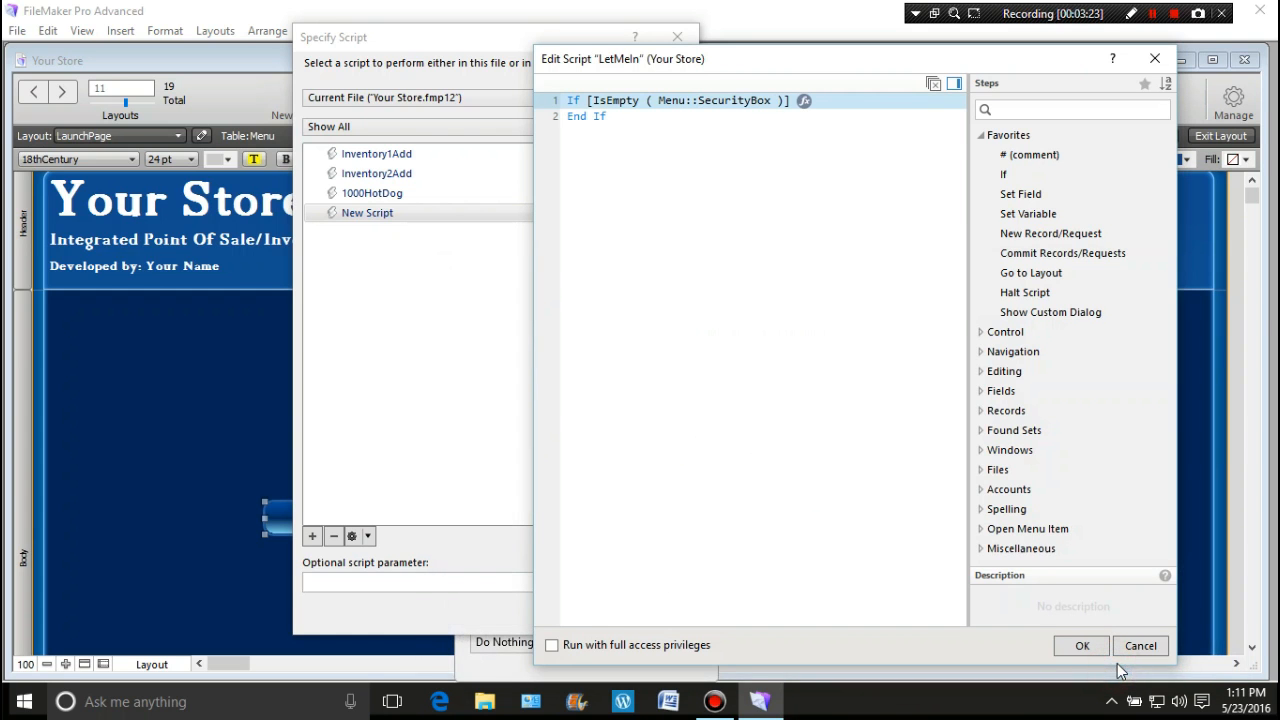
pyautogui.doubleClick(1013, 292)
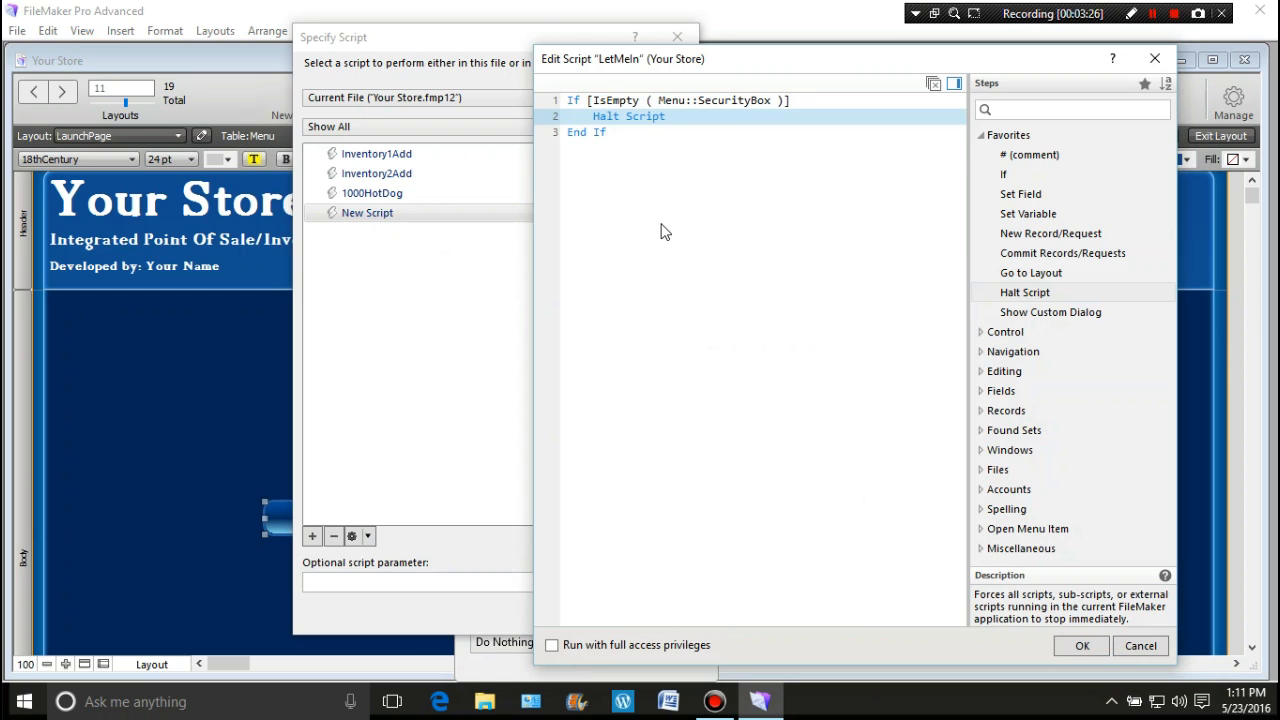
pyautogui.click(634, 192)
pyautogui.click(1010, 194)
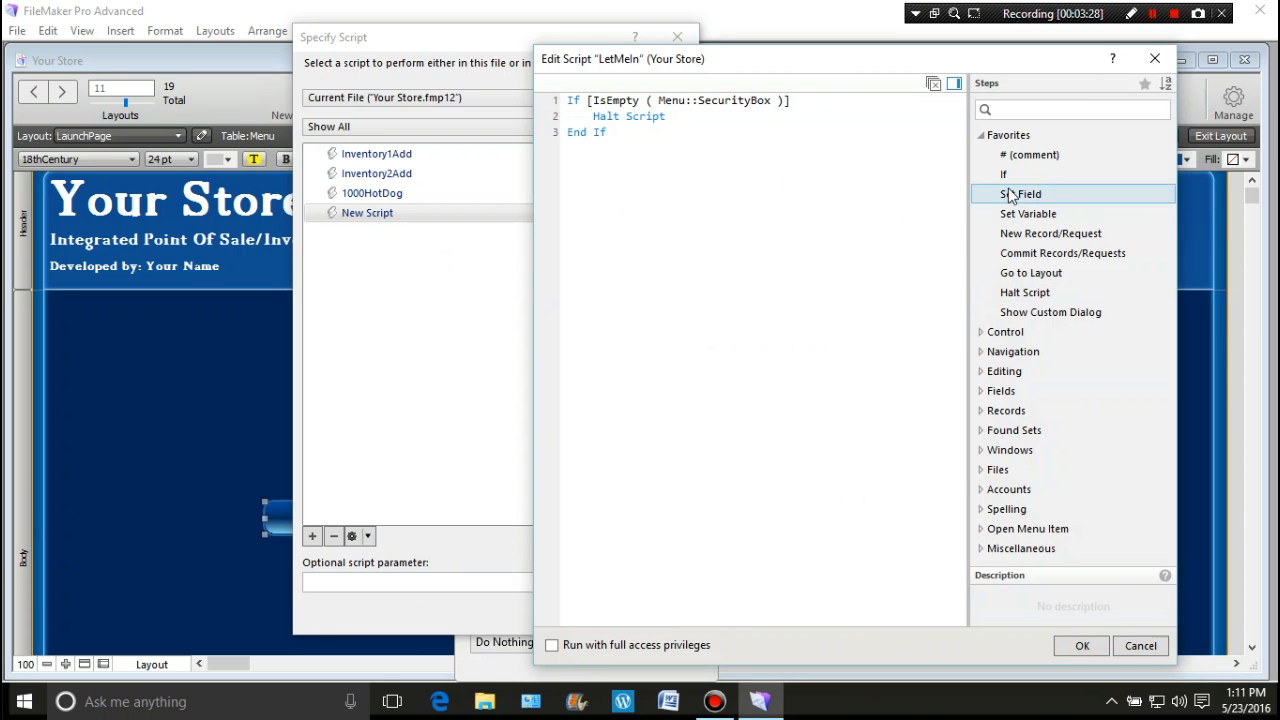
# Step: Add a second If step and insert Menu::SecurityBox into its calculation
pyautogui.doubleClick(1004, 175)
pyautogui.click(866, 204)
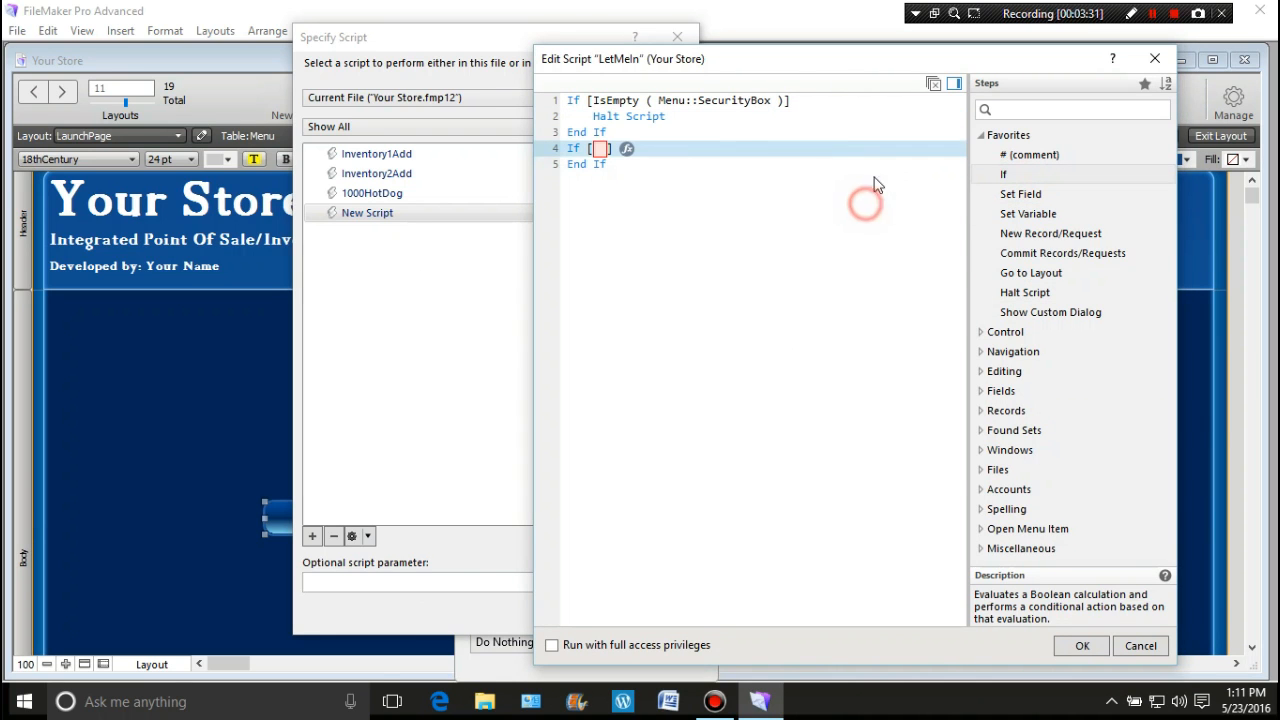
pyautogui.click(626, 148)
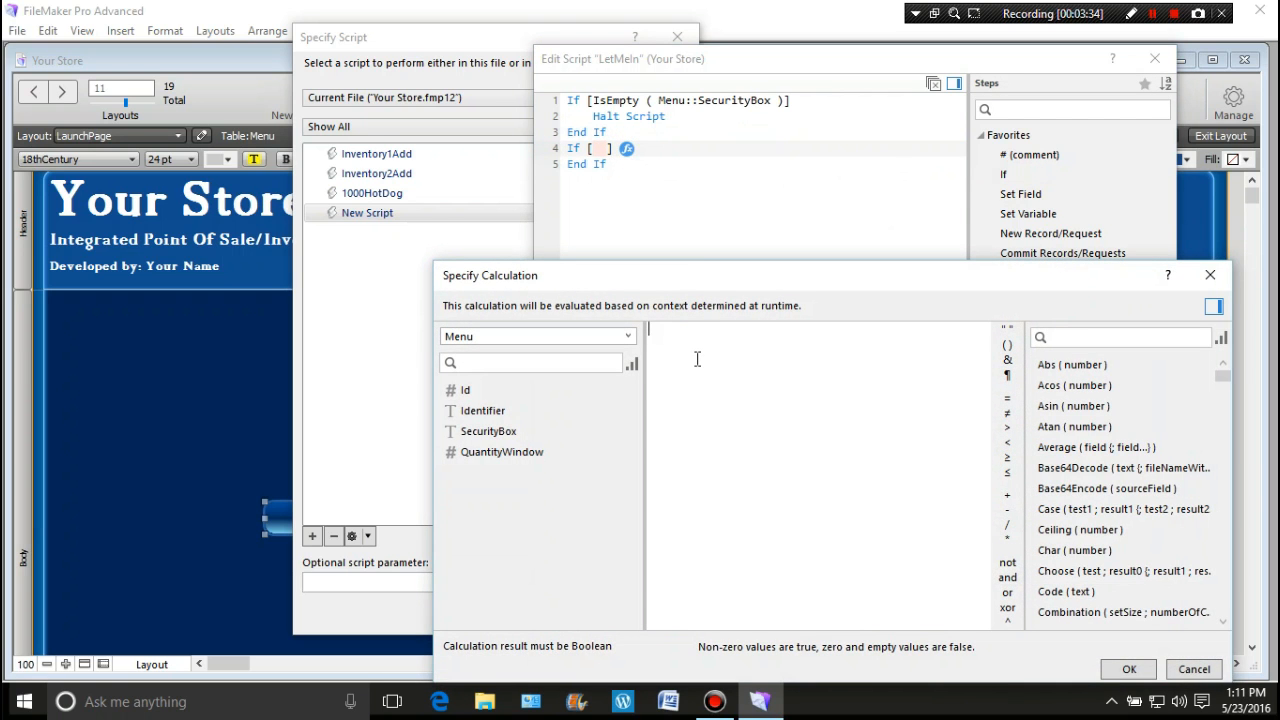
pyautogui.doubleClick(490, 431)
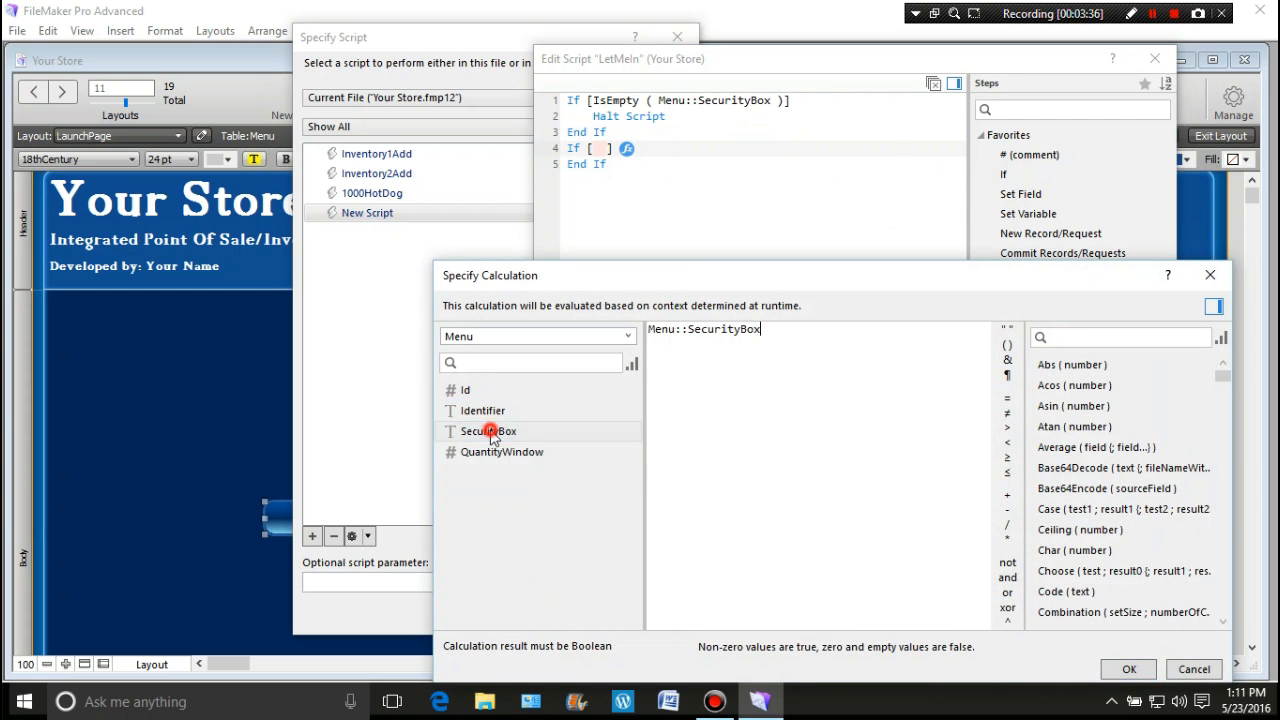
# Step: Make the second If test Menu::SecurityBox = the quoted access code, and confirm the calculation
pyautogui.click(1007, 398)
pyautogui.press('BackSpace')
pyautogui.click(1007, 329)
pyautogui.write('1234')
pyautogui.click(1118, 670)
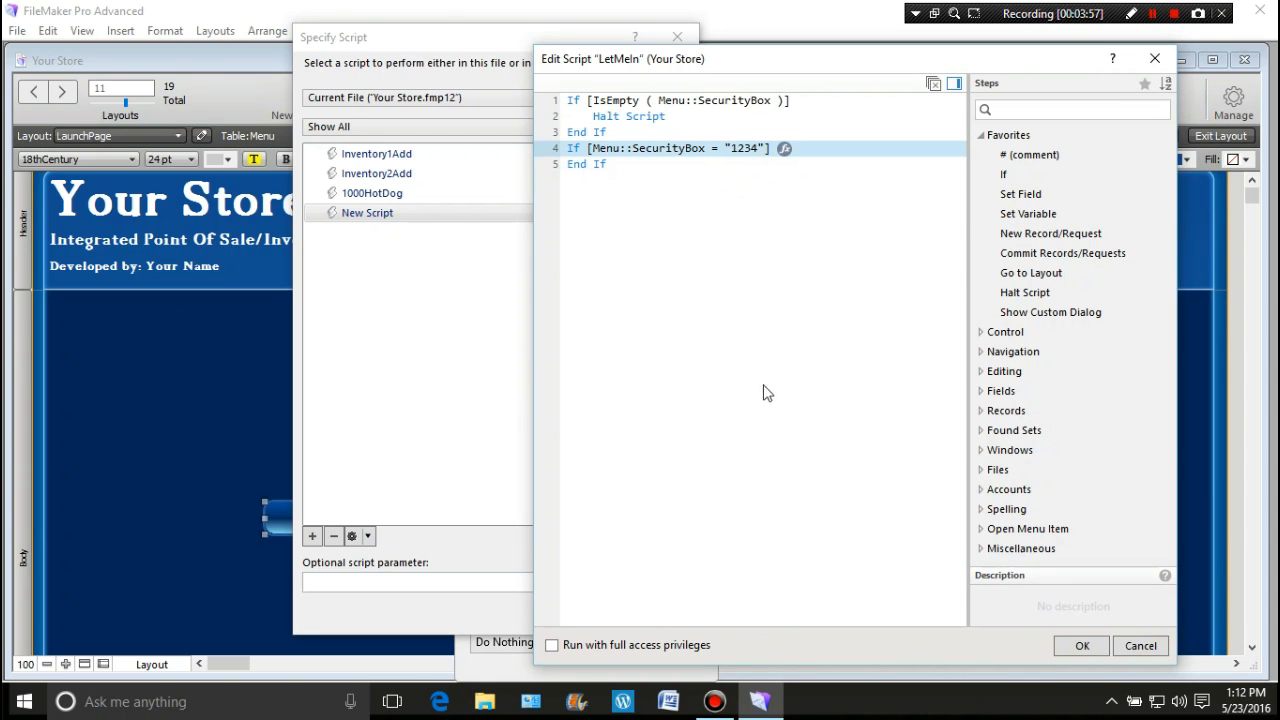
# Step: Inside the second If, add Set Field clearing Menu::SecurityBox to an empty text value
pyautogui.click(1027, 198)
pyautogui.doubleClick(1027, 196)
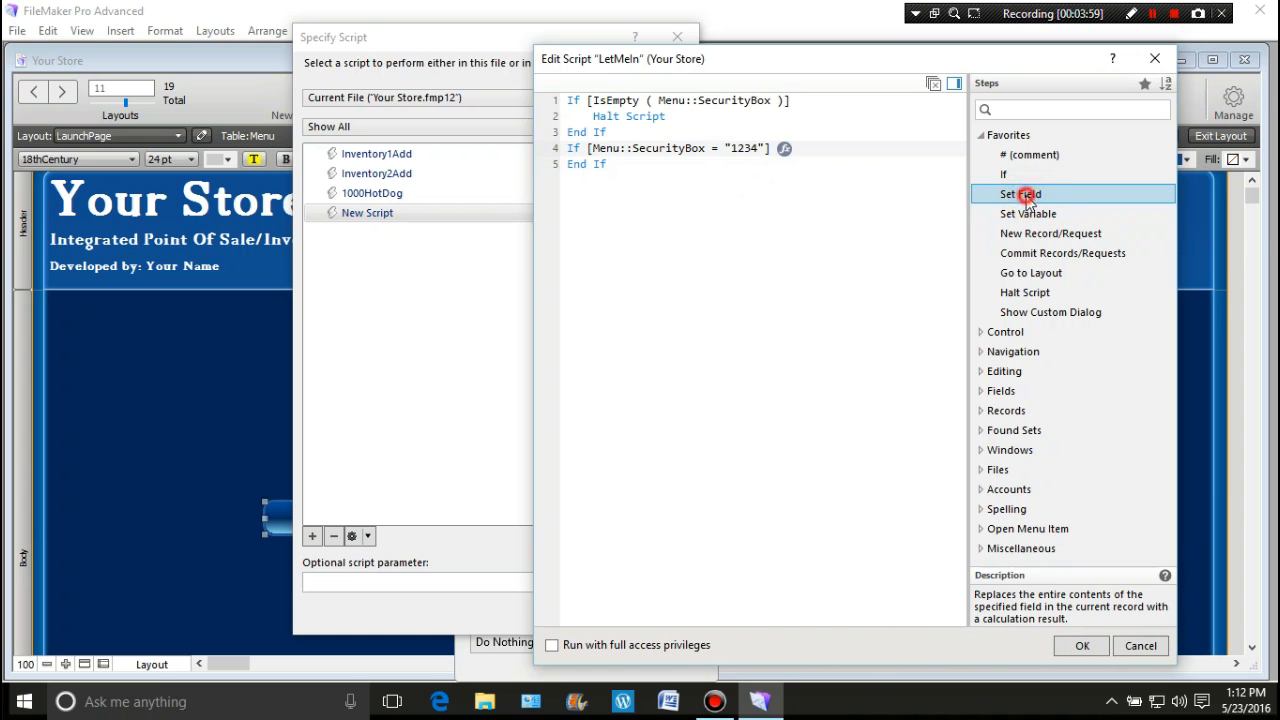
pyautogui.click(765, 204)
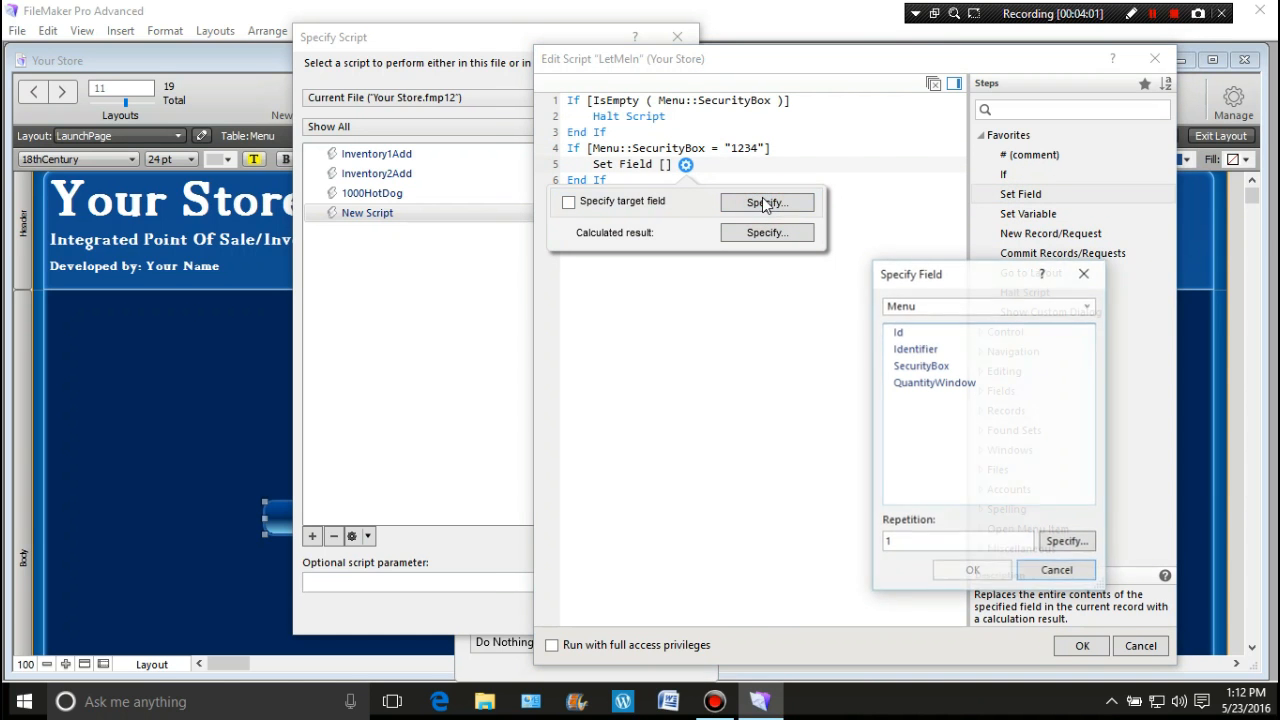
pyautogui.click(917, 367)
pyautogui.doubleClick(917, 366)
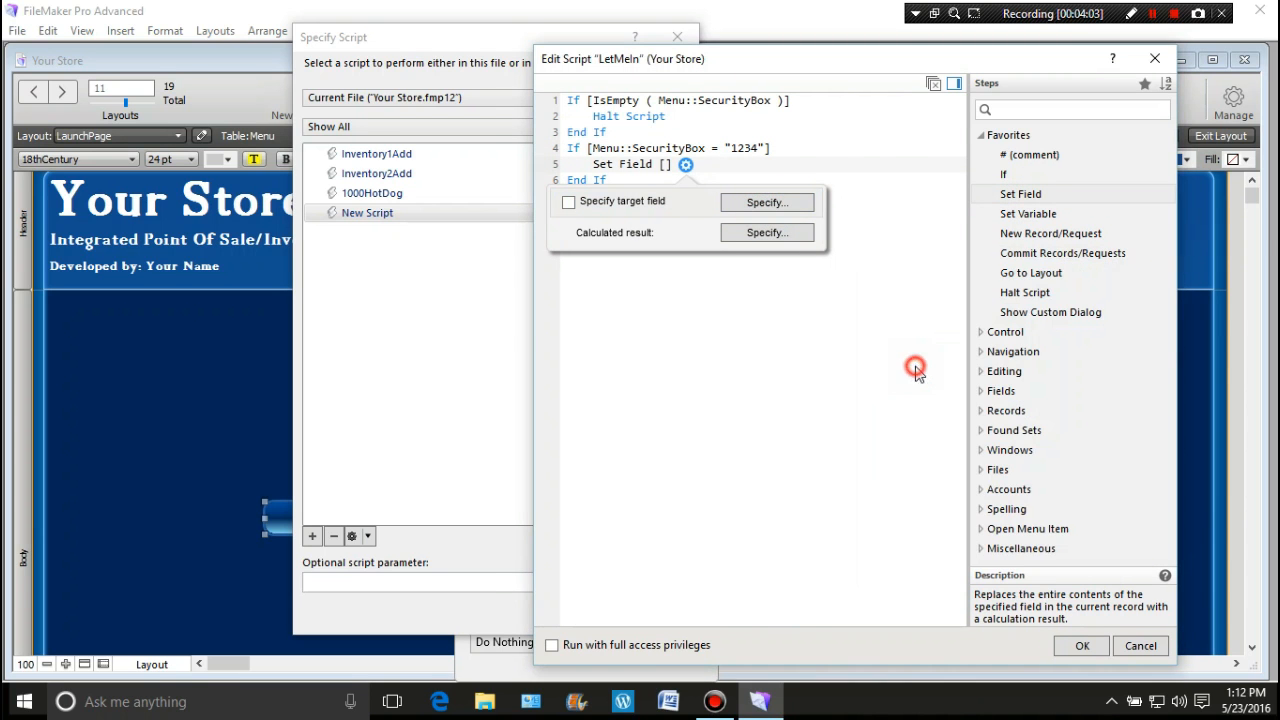
pyautogui.click(750, 232)
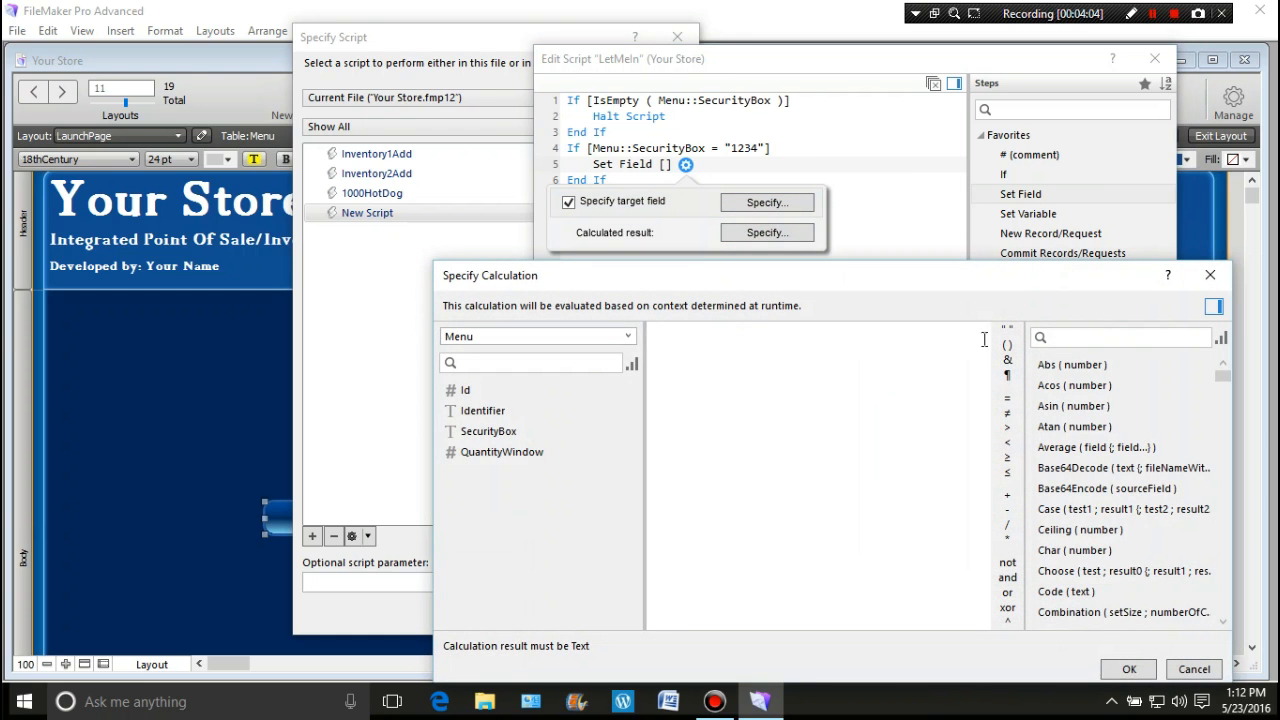
pyautogui.click(1006, 328)
pyautogui.click(1129, 669)
pyautogui.click(766, 446)
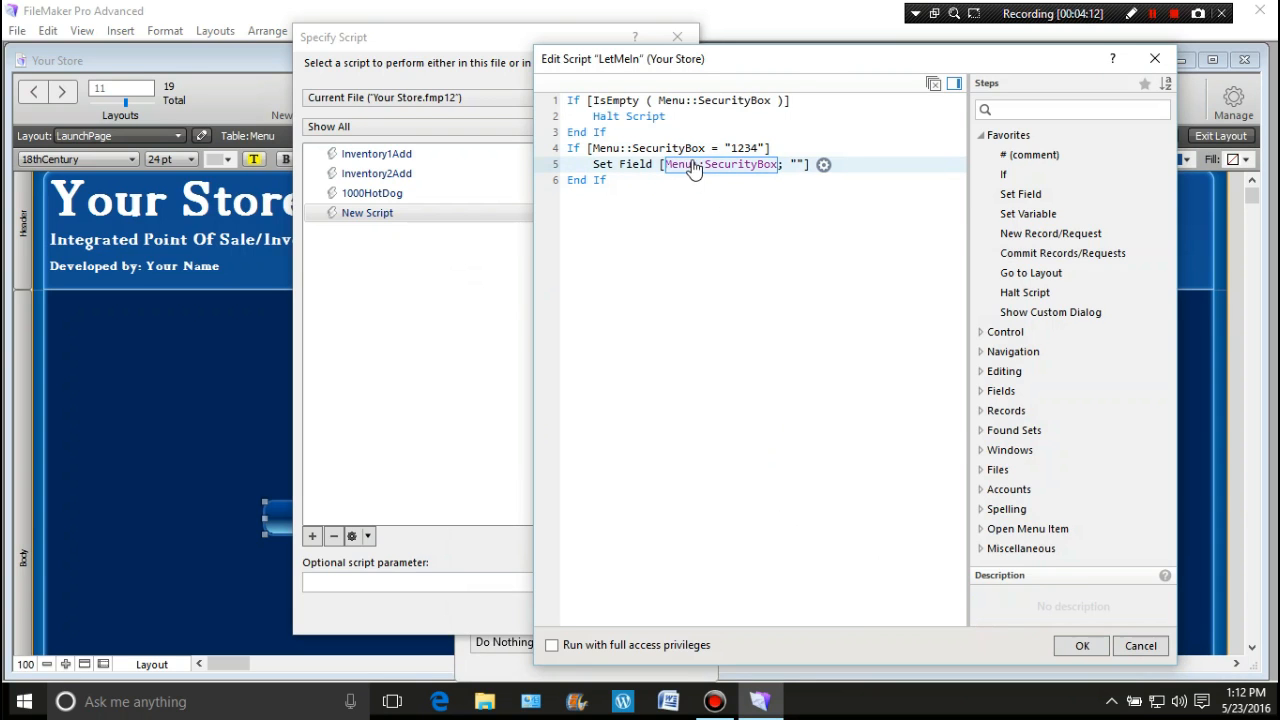
# Step: Add a Go to Layout step targeting the Admin Portal layout after Set Field
pyautogui.click(614, 172)
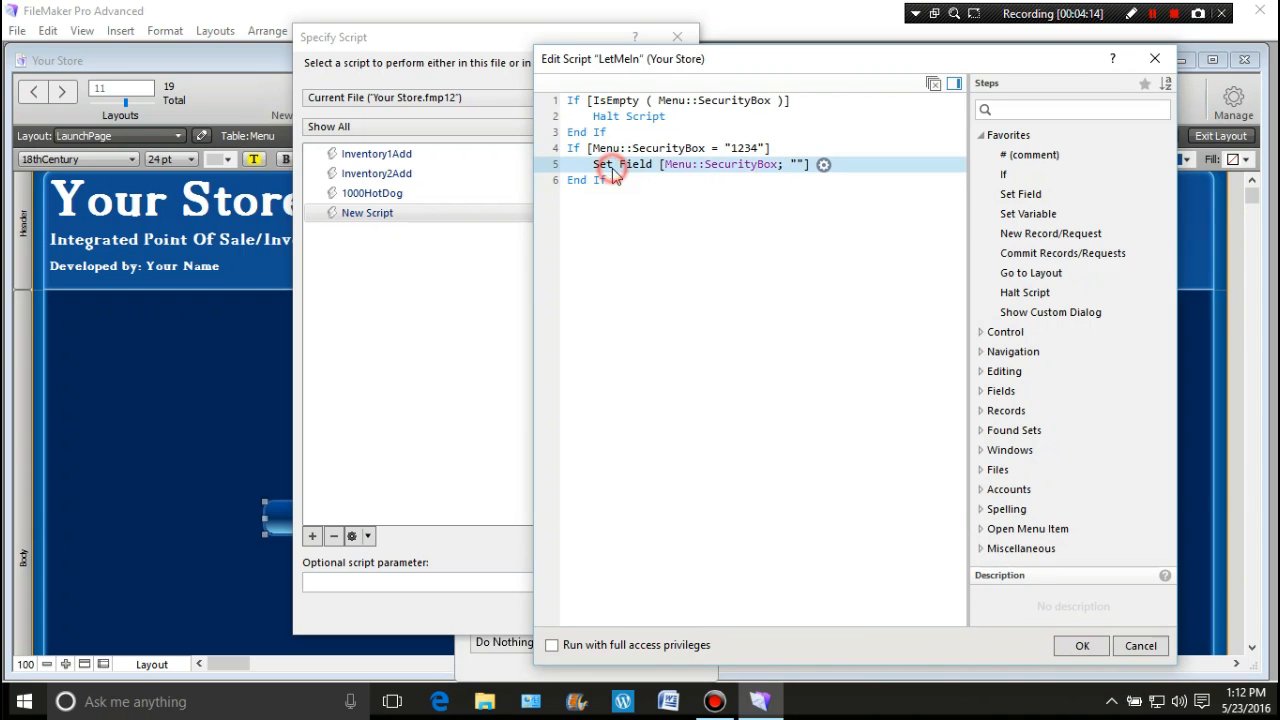
pyautogui.doubleClick(1005, 280)
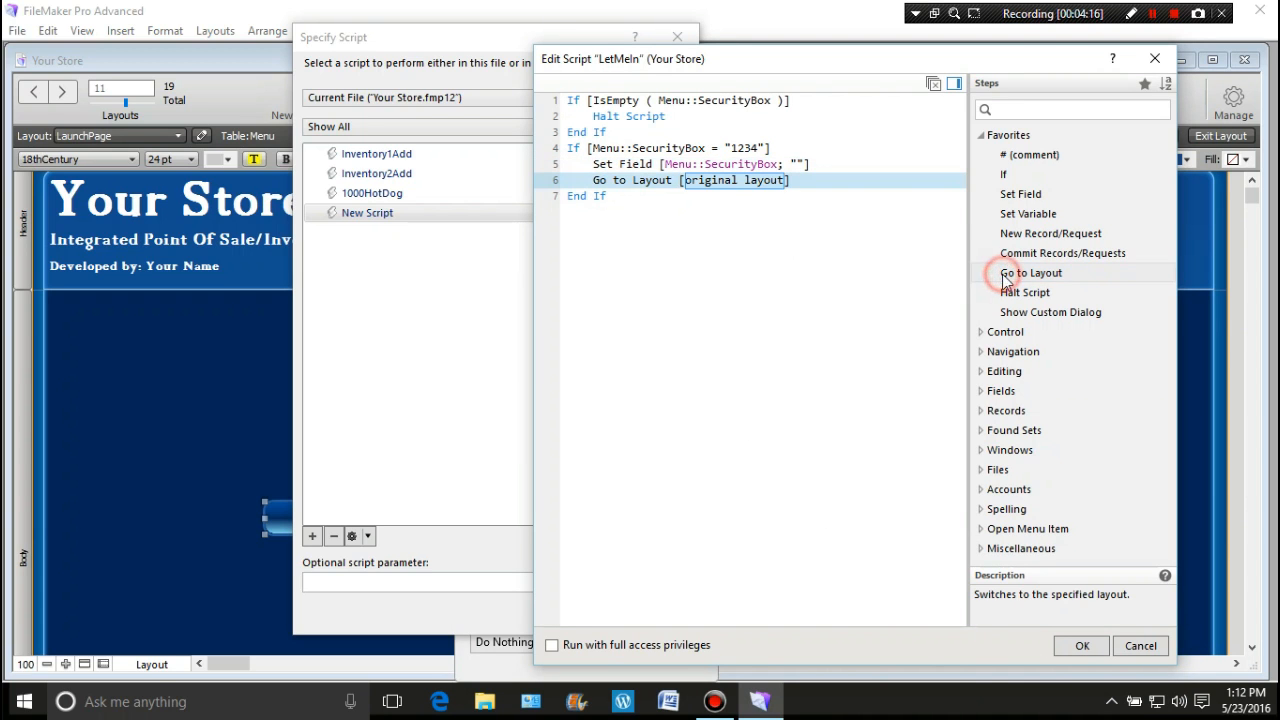
pyautogui.click(702, 182)
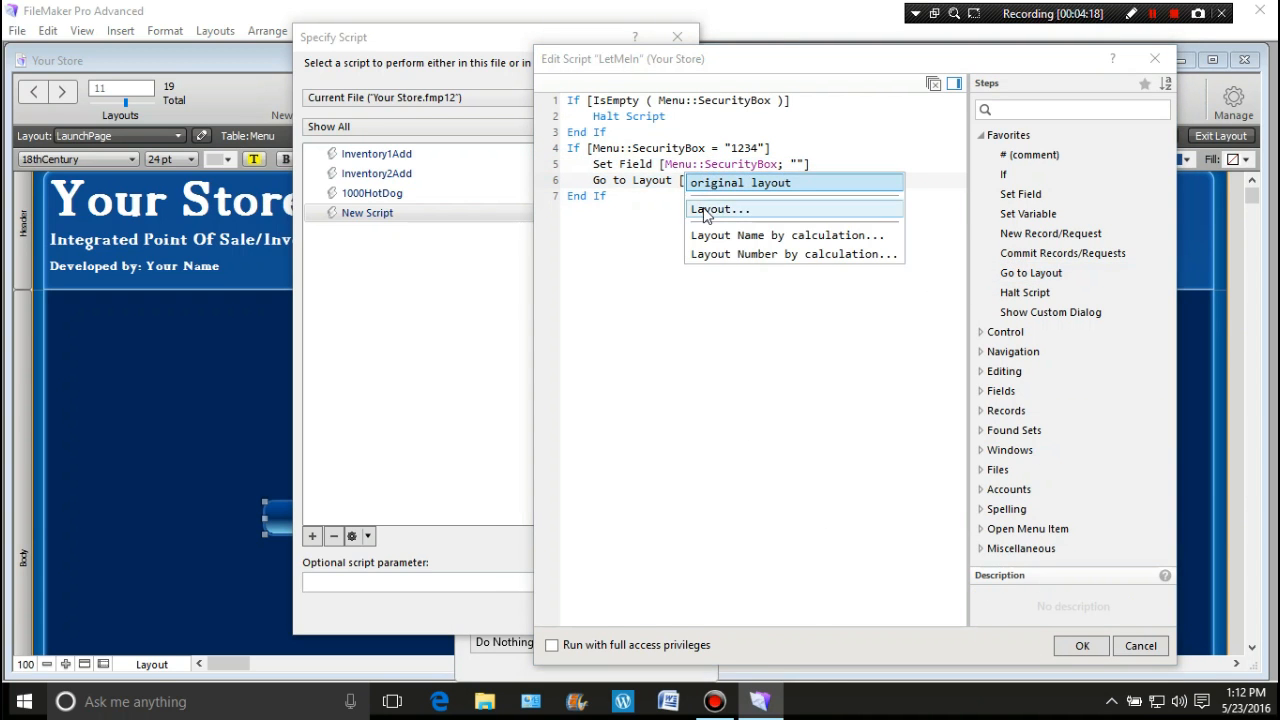
pyautogui.click(702, 208)
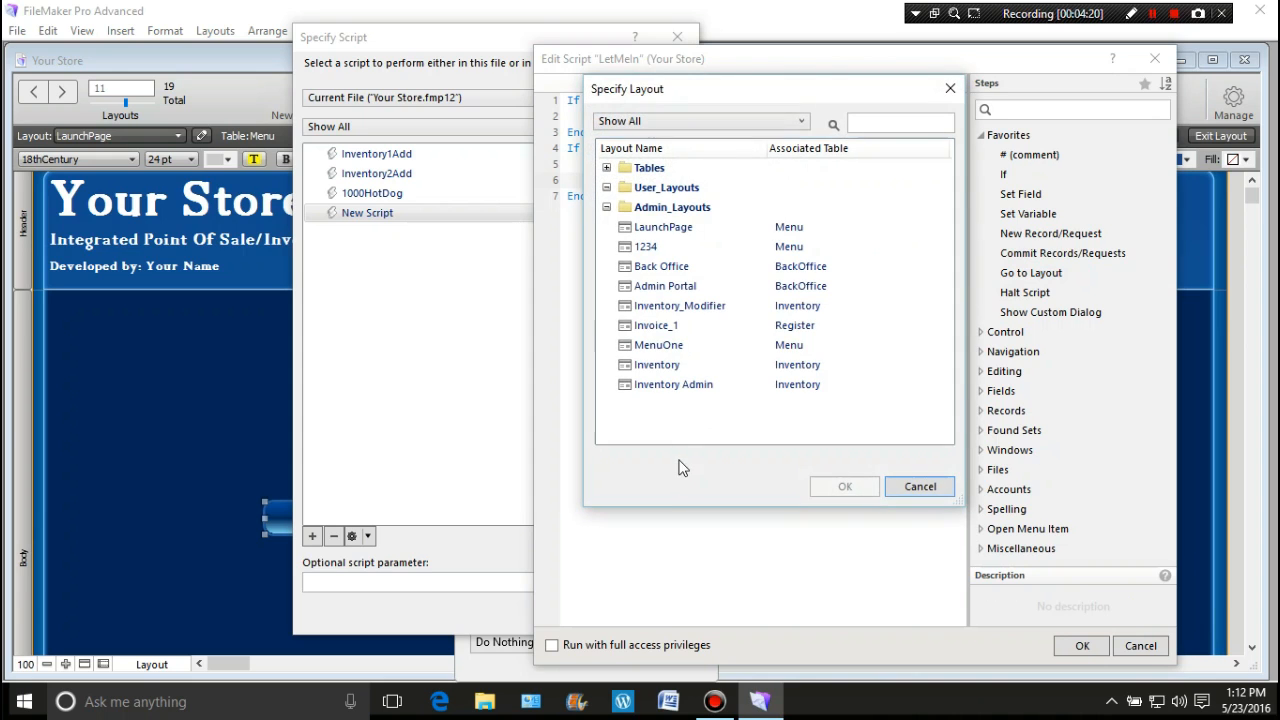
pyautogui.click(682, 288)
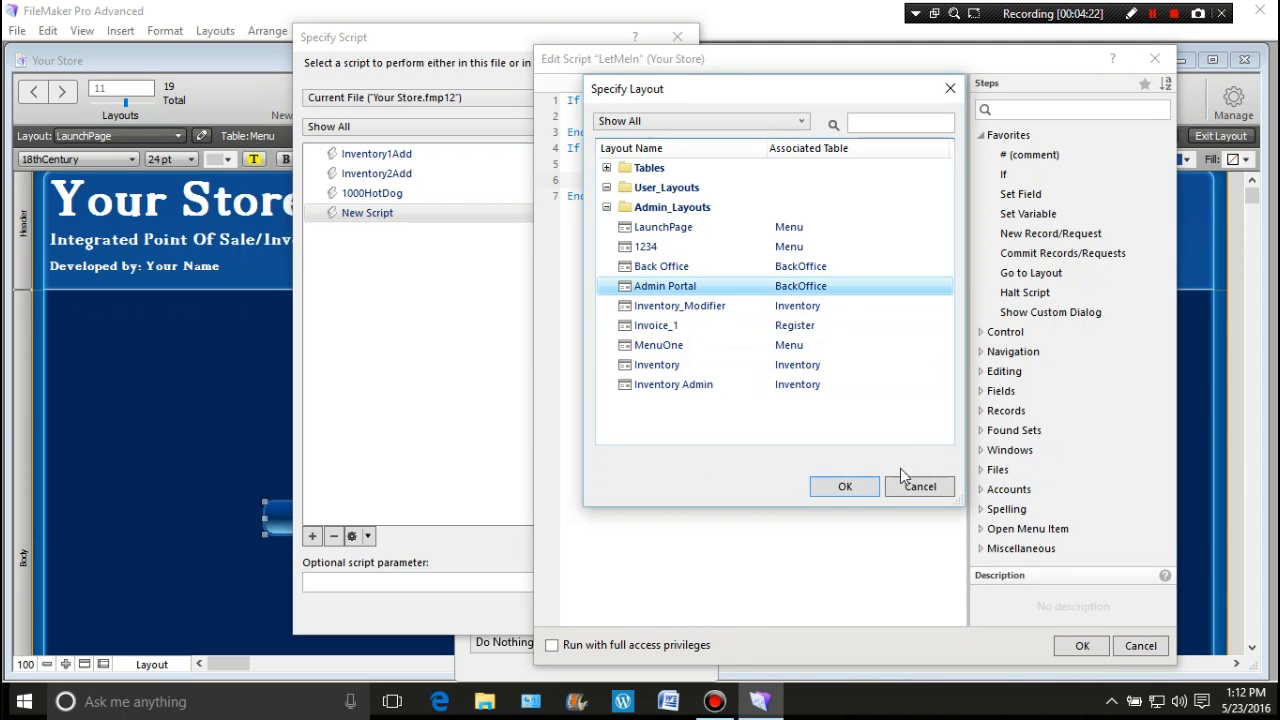
pyautogui.doubleClick(639, 287)
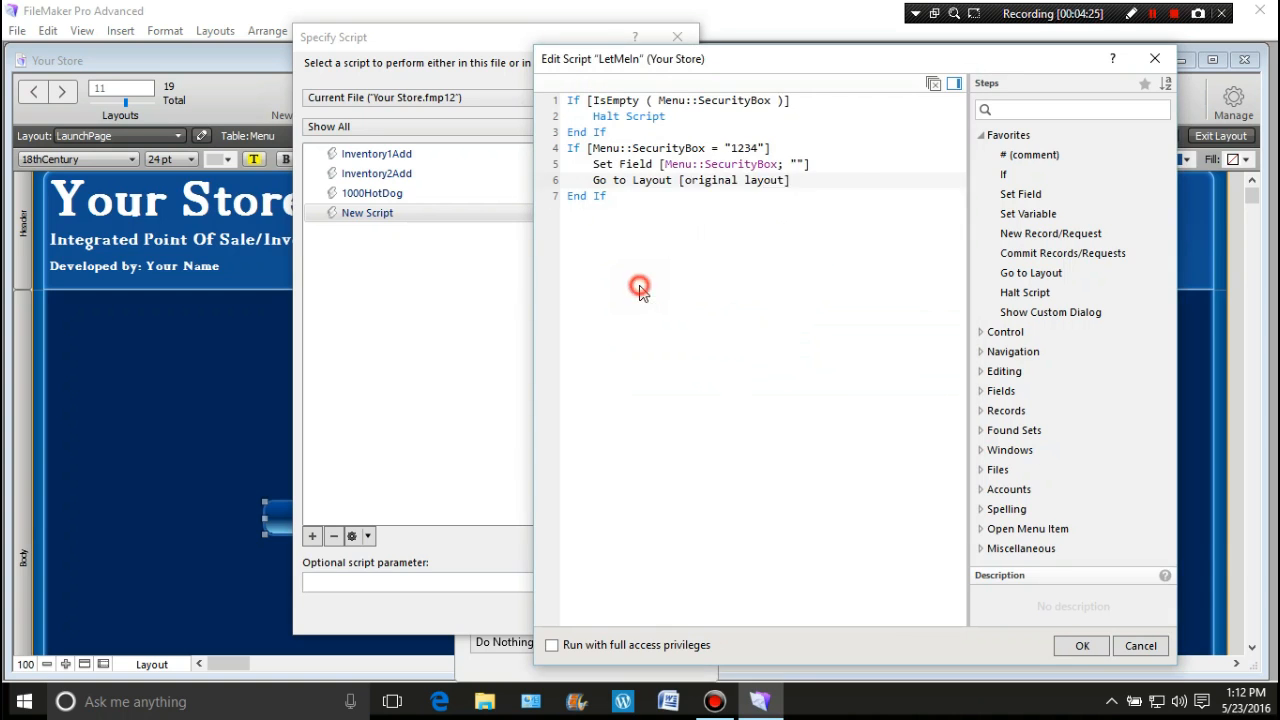
# Step: Add a final Halt Script step after line 7 of LetMeIn
pyautogui.click(724, 228)
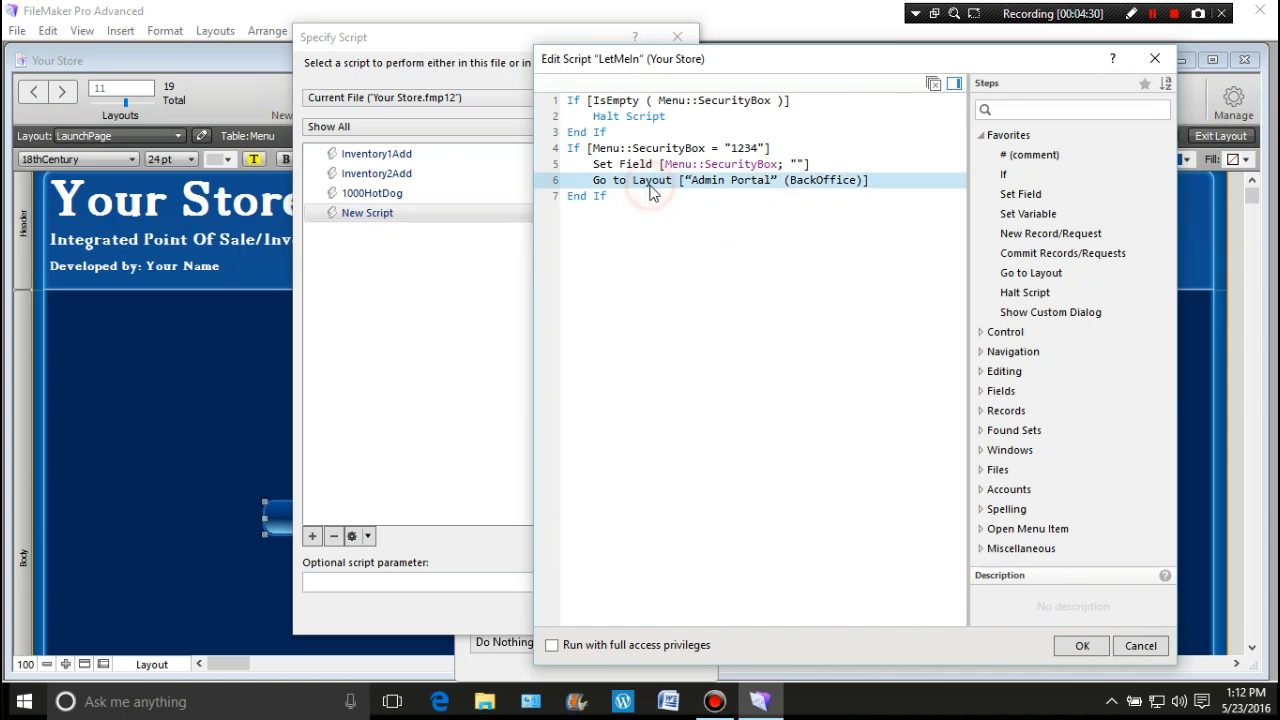
pyautogui.click(607, 200)
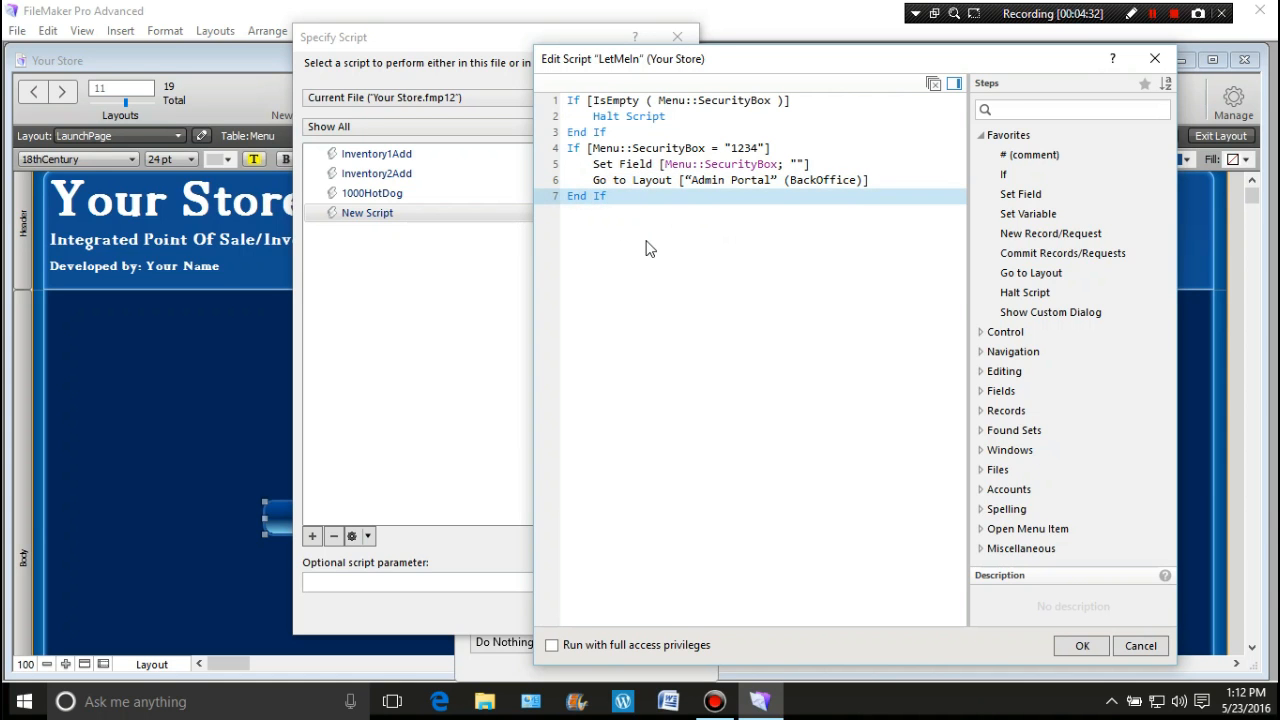
pyautogui.click(646, 243)
pyautogui.click(603, 200)
pyautogui.doubleClick(1010, 293)
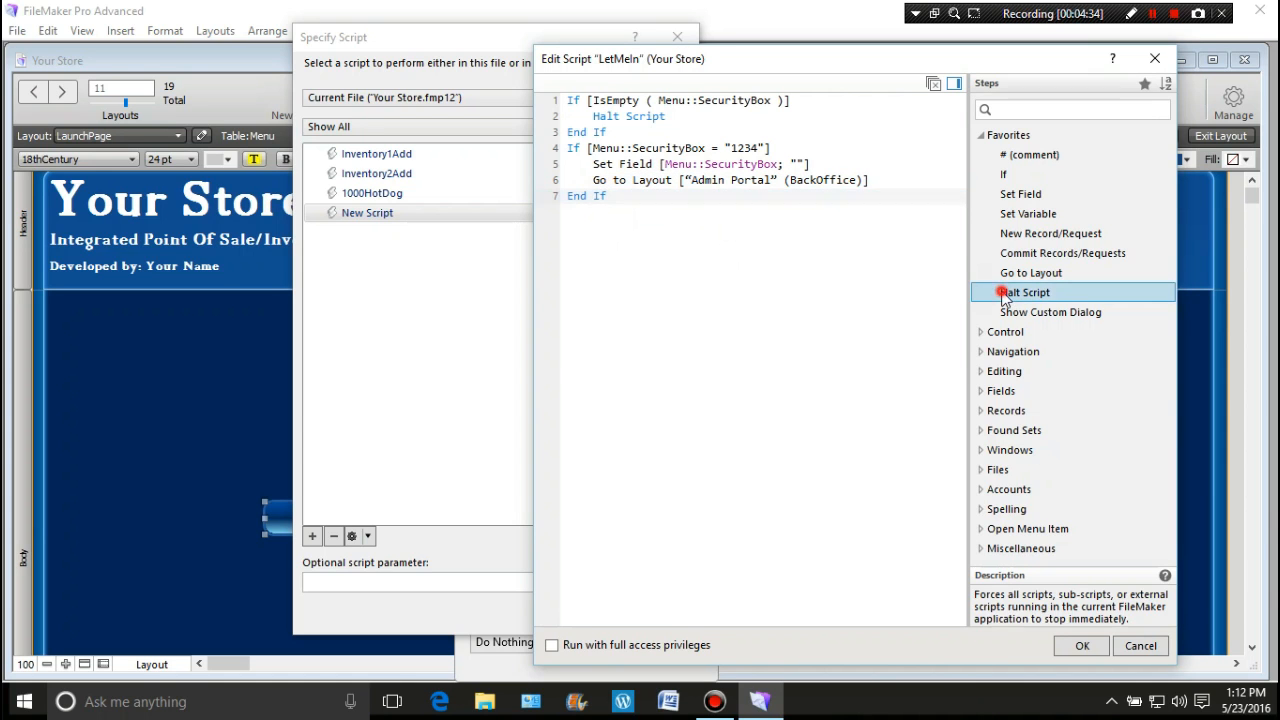
pyautogui.click(665, 290)
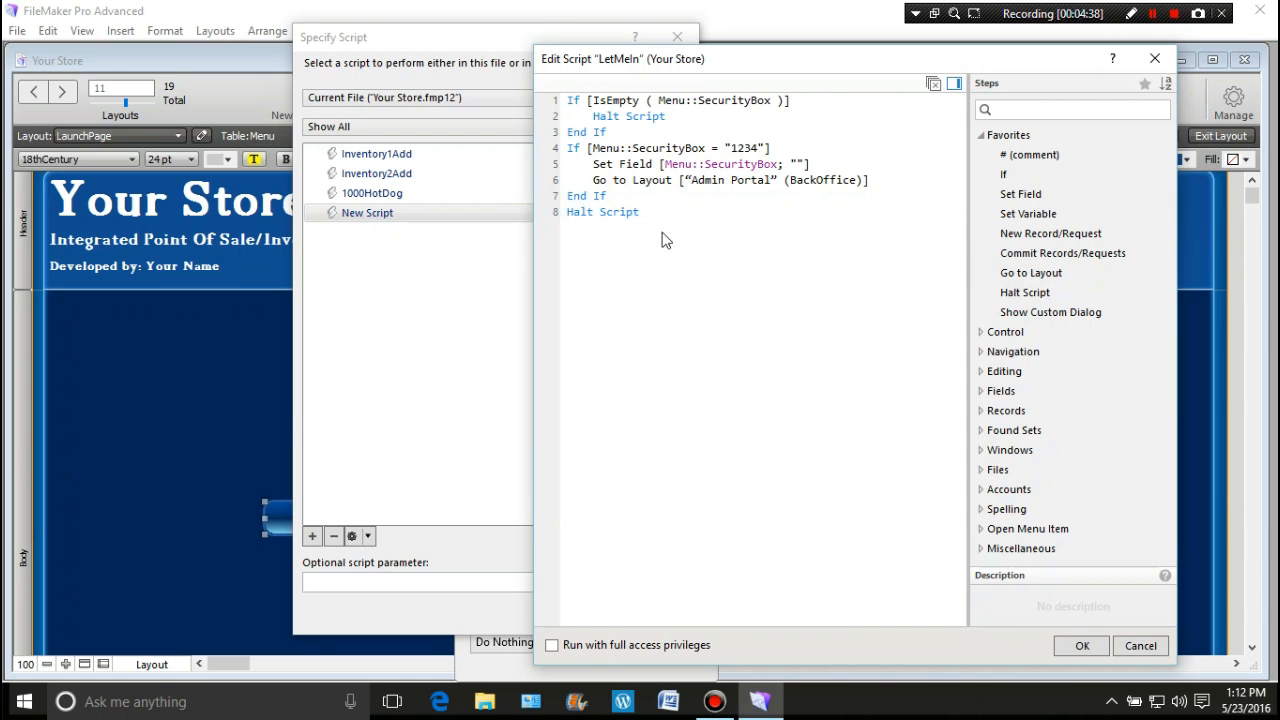
# Step: Save LetMeIn, assign it to the Admin button and close Button Setup
pyautogui.click(1078, 645)
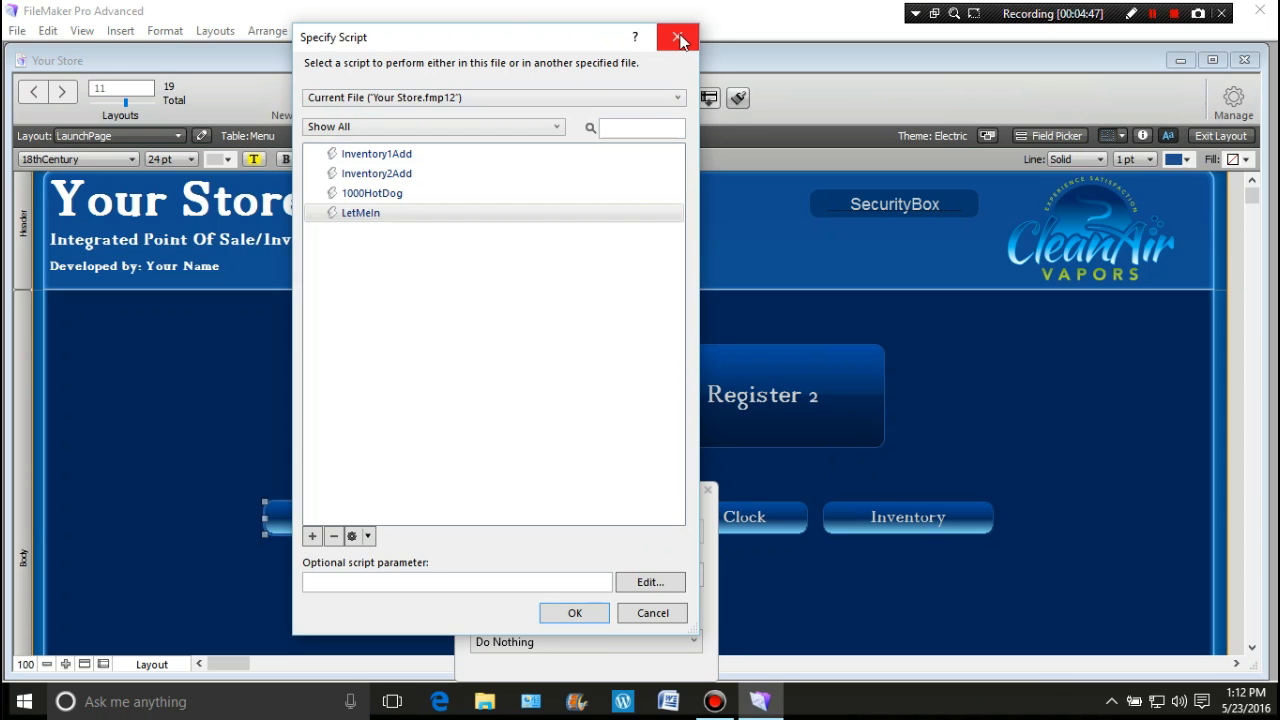
pyautogui.click(588, 613)
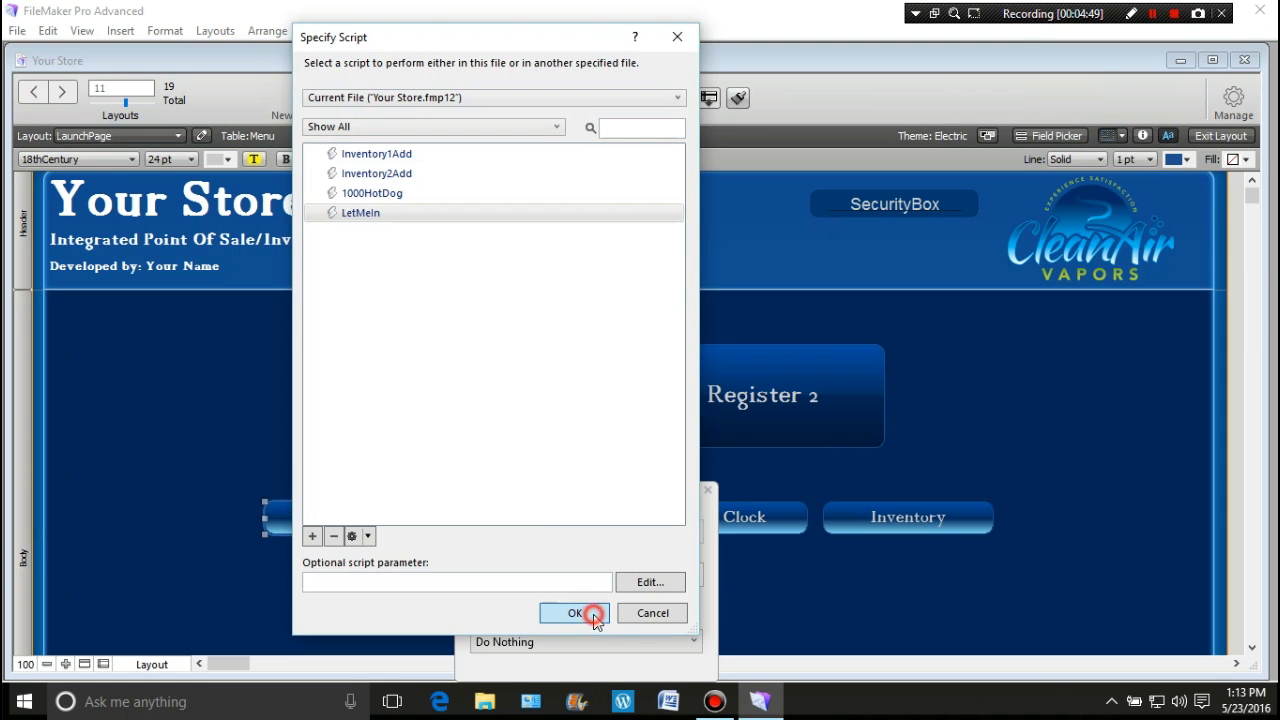
pyautogui.click(708, 485)
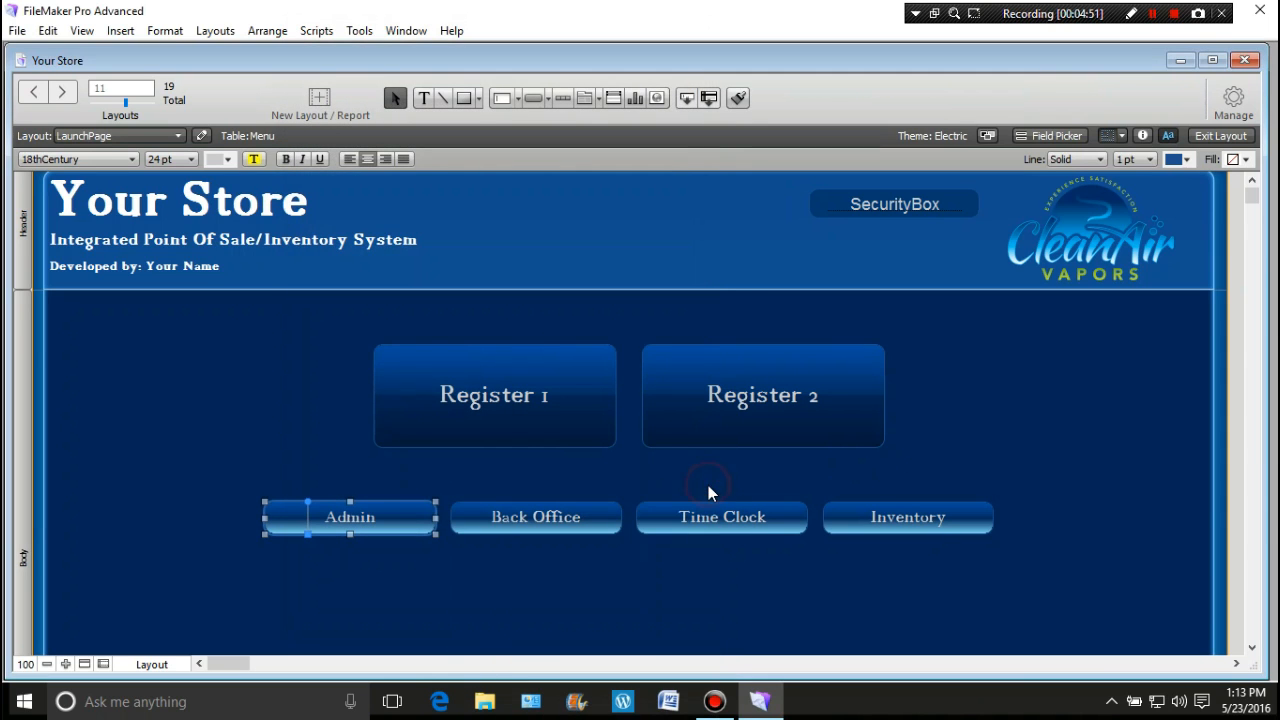
# Step: Switch to Browse mode and test the Admin button with the security field empty
pyautogui.click(976, 467)
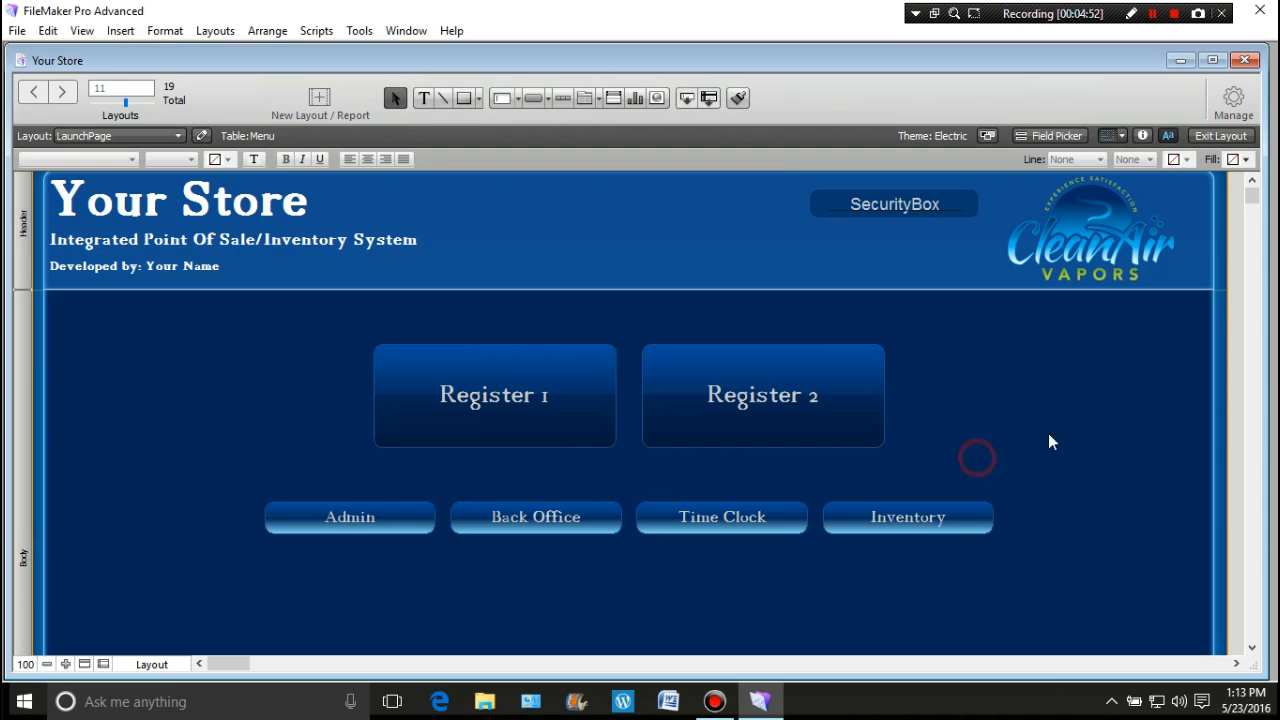
pyautogui.click(1220, 135)
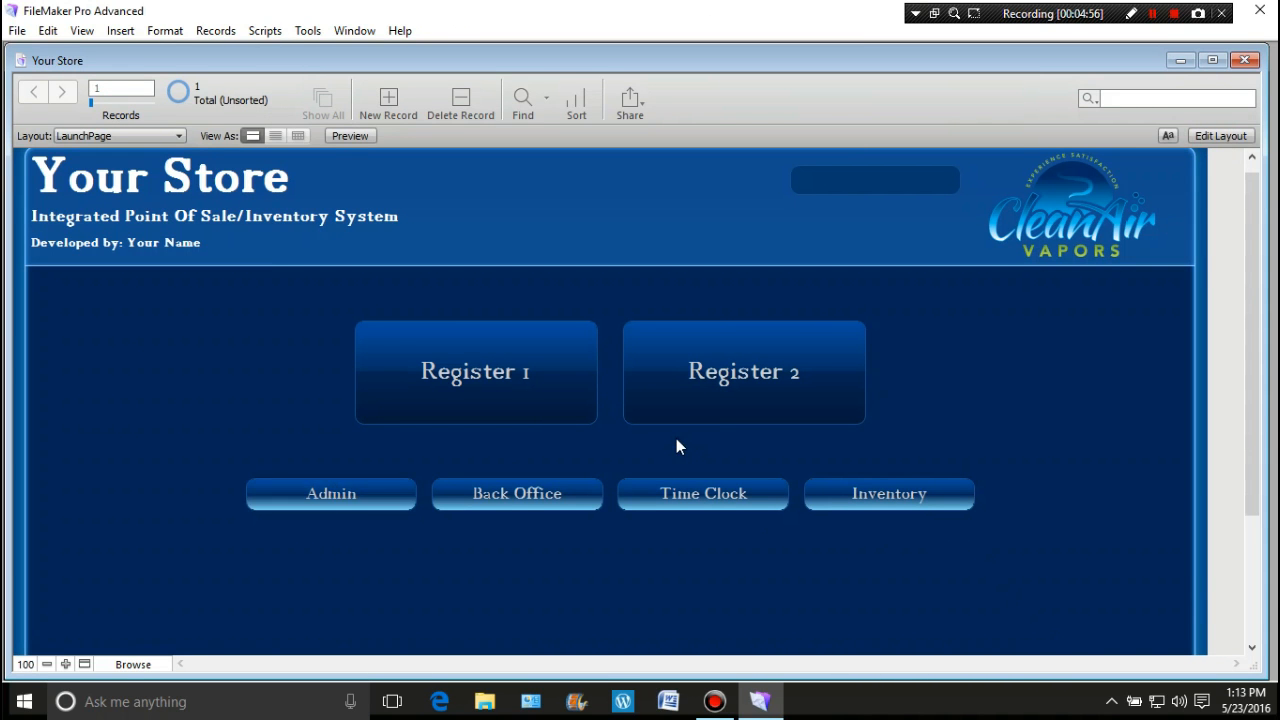
pyautogui.click(331, 500)
pyautogui.click(331, 493)
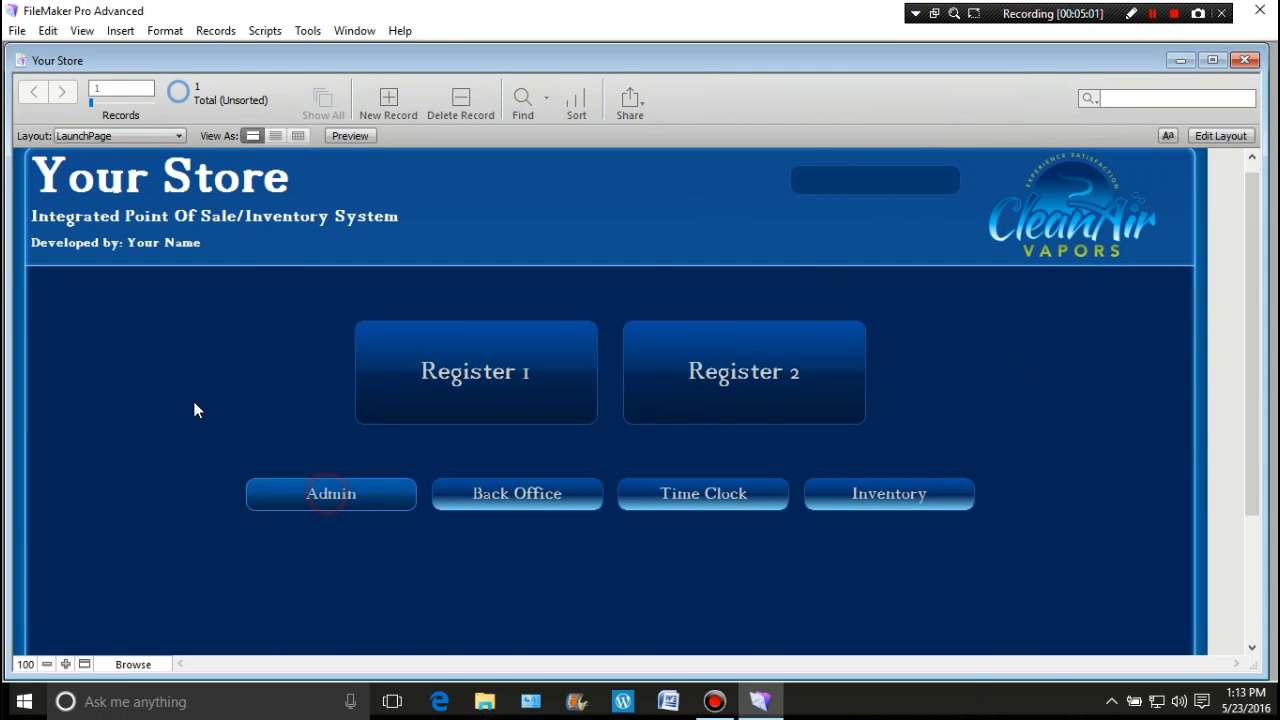
# Step: Enter a wrong code in SecurityBox and test the Admin button again
pyautogui.click(869, 181)
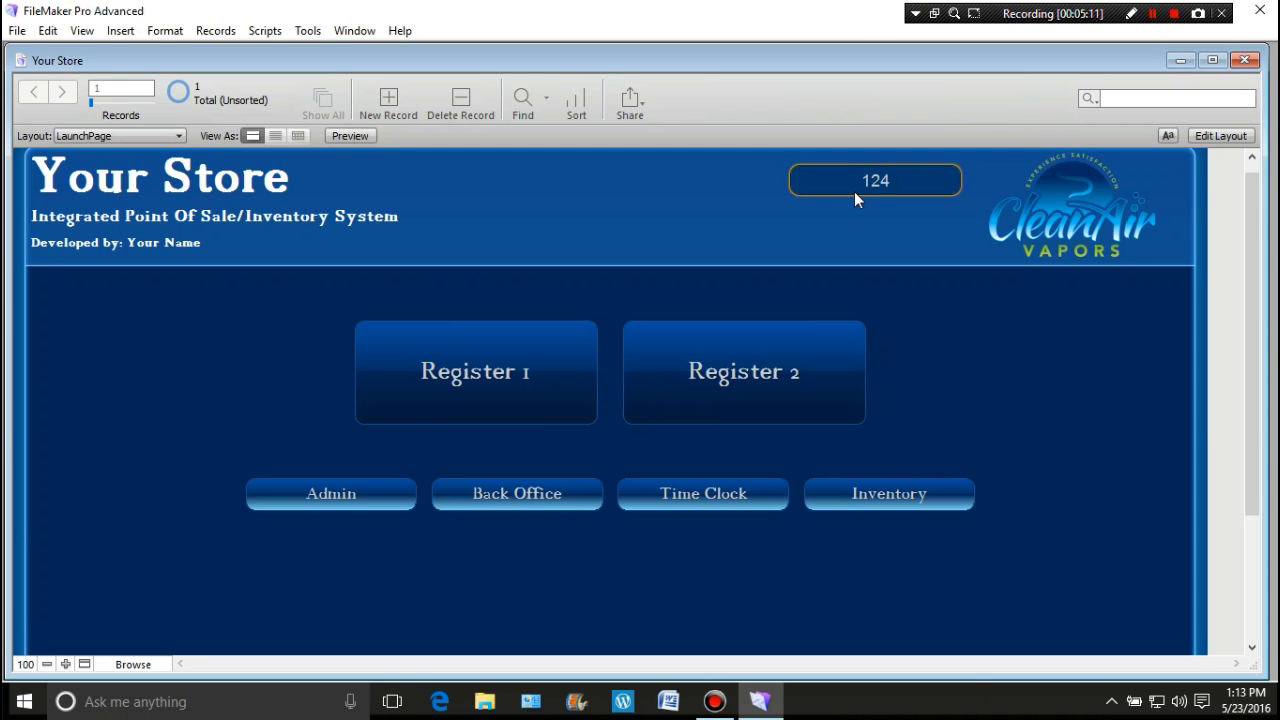
pyautogui.click(993, 384)
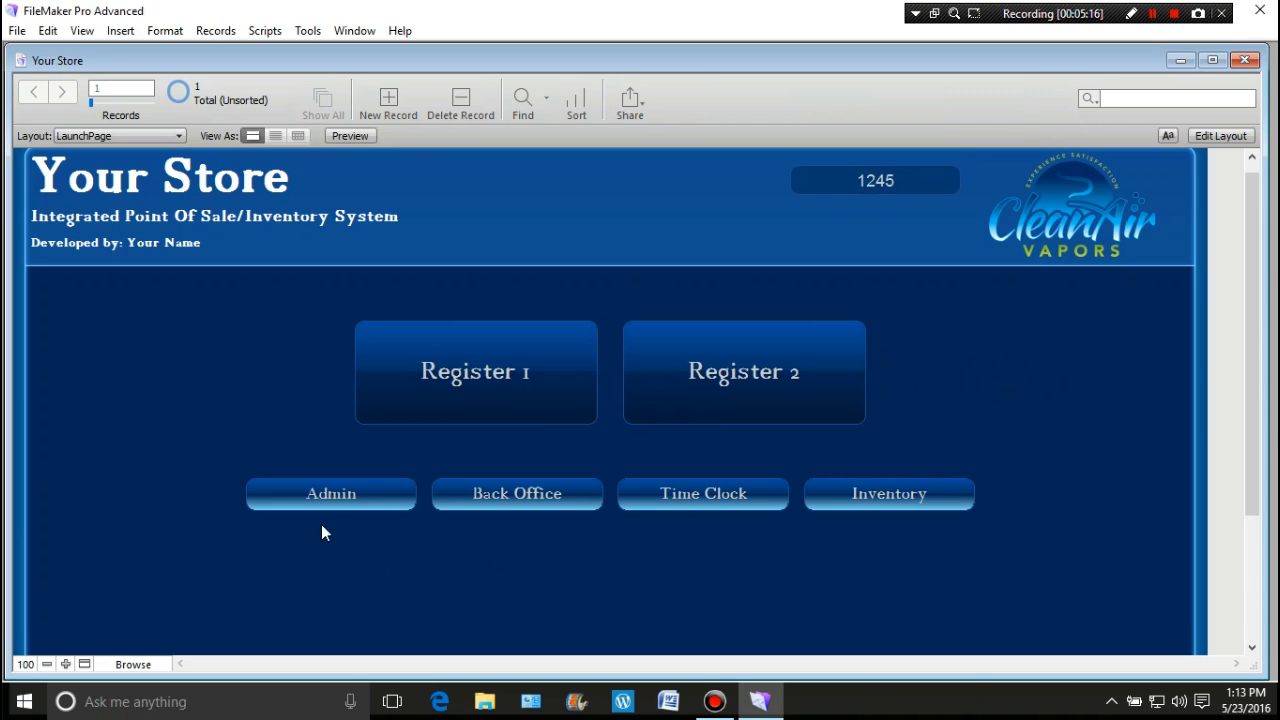
pyautogui.click(329, 494)
# Step: Back in Layout mode, reopen the Admin button's LetMeIn script for editing
pyautogui.click(1201, 137)
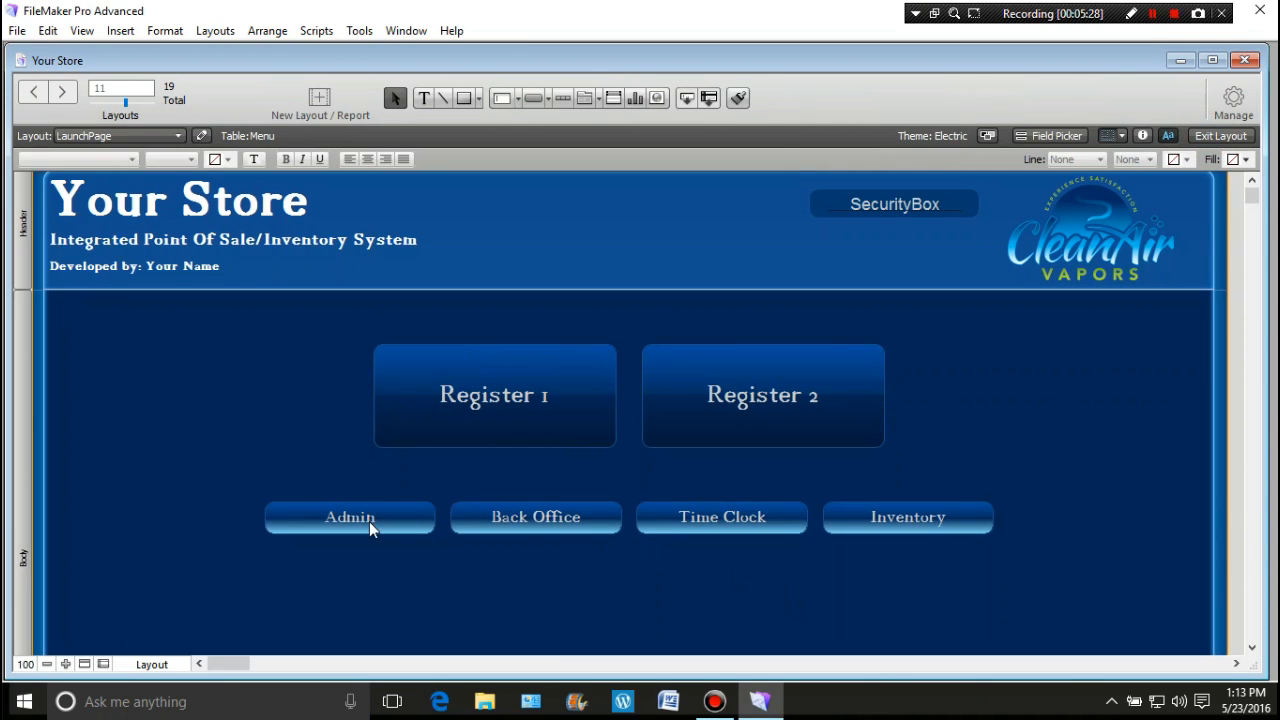
pyautogui.doubleClick(369, 521)
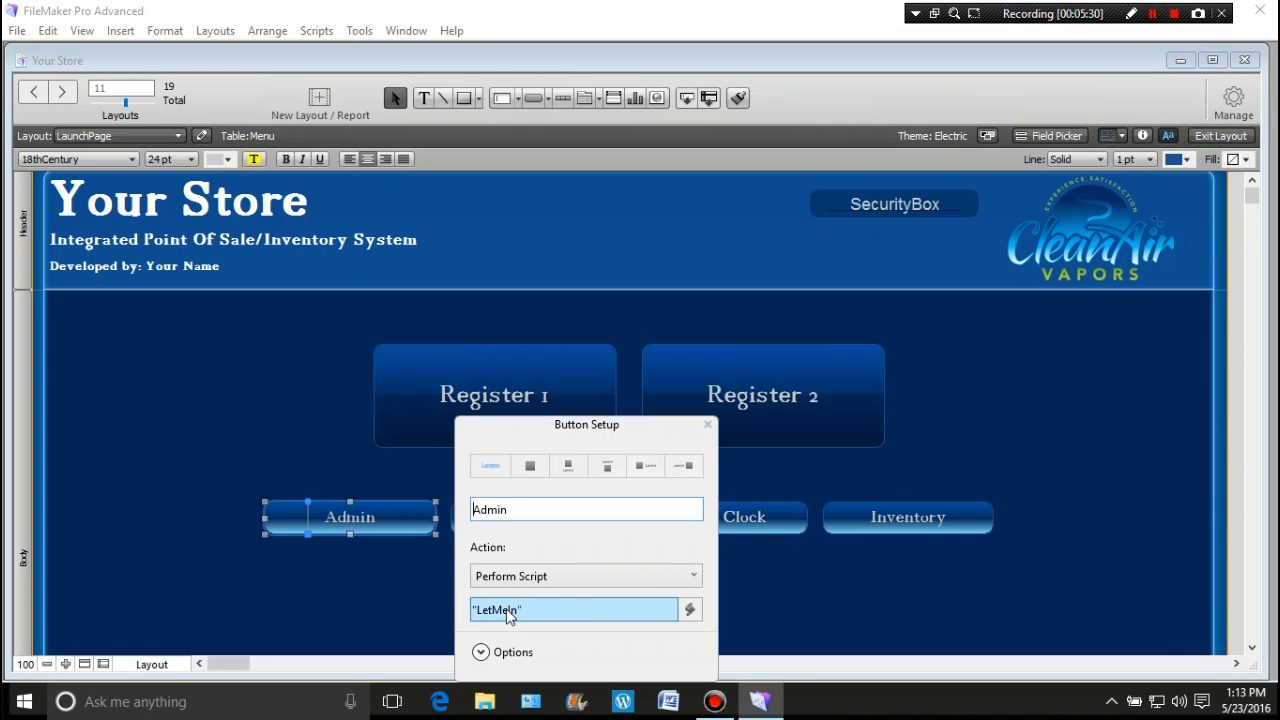
pyautogui.click(508, 610)
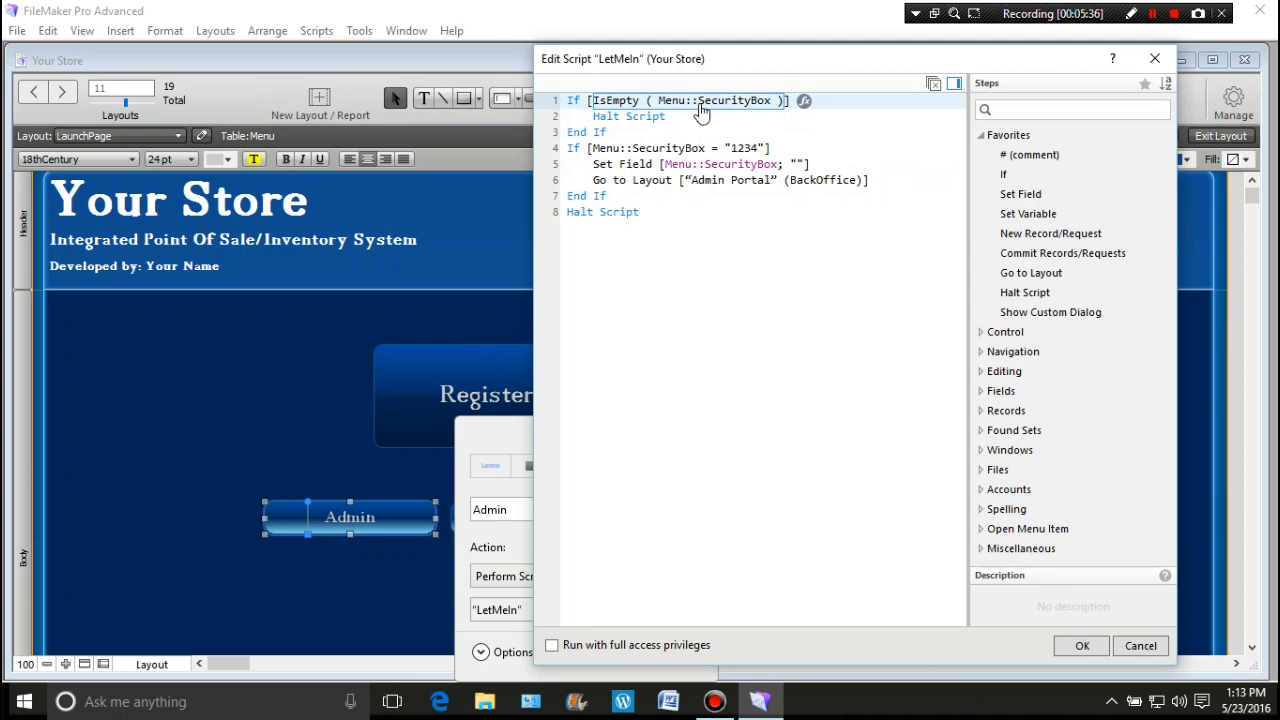
# Step: Review the script lines and insert a new empty If block after line 7
pyautogui.click(662, 124)
pyautogui.click(599, 152)
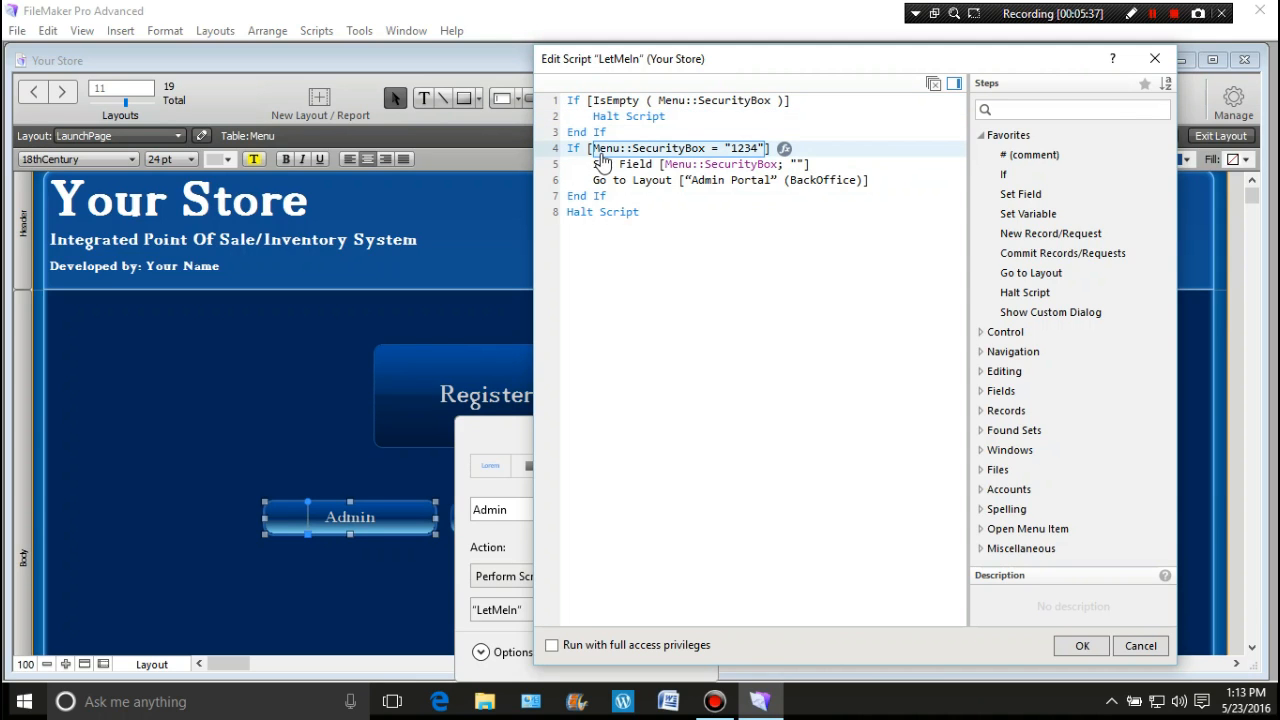
pyautogui.click(746, 166)
pyautogui.click(576, 198)
pyautogui.doubleClick(1004, 174)
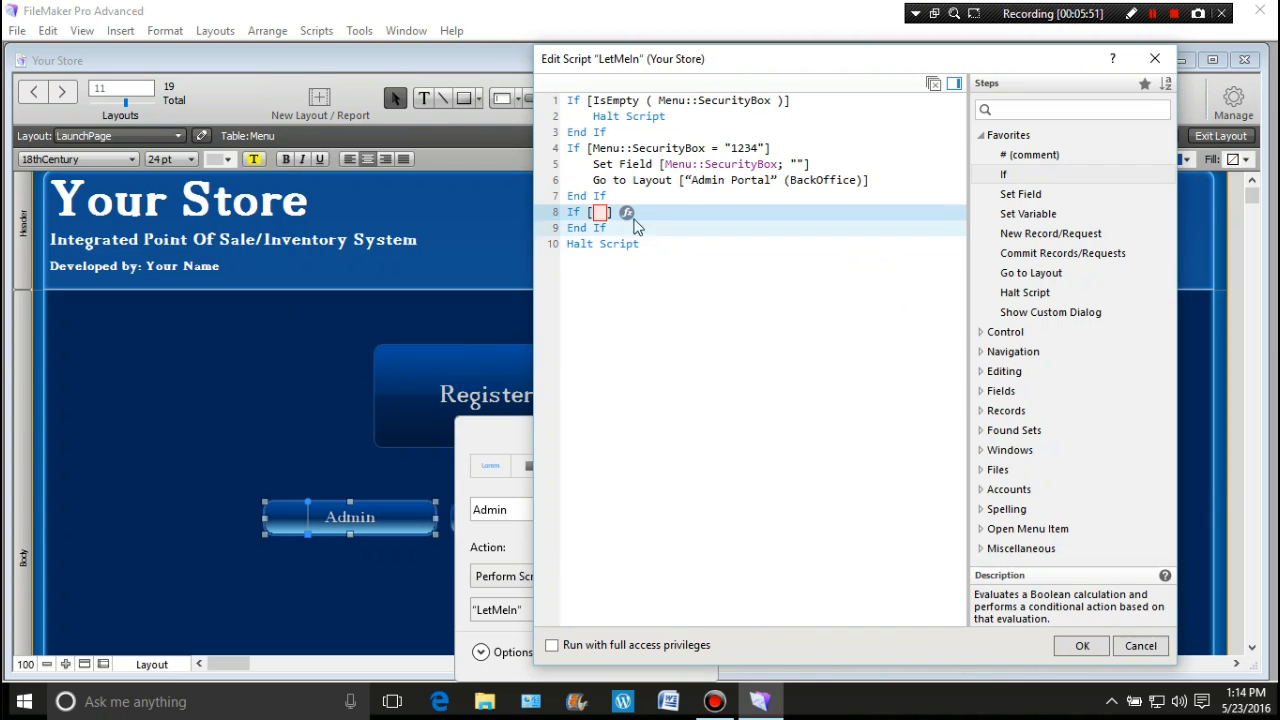
# Step: Set the new If condition to test whether Menu::SecurityBox differs from the passcode
pyautogui.click(626, 213)
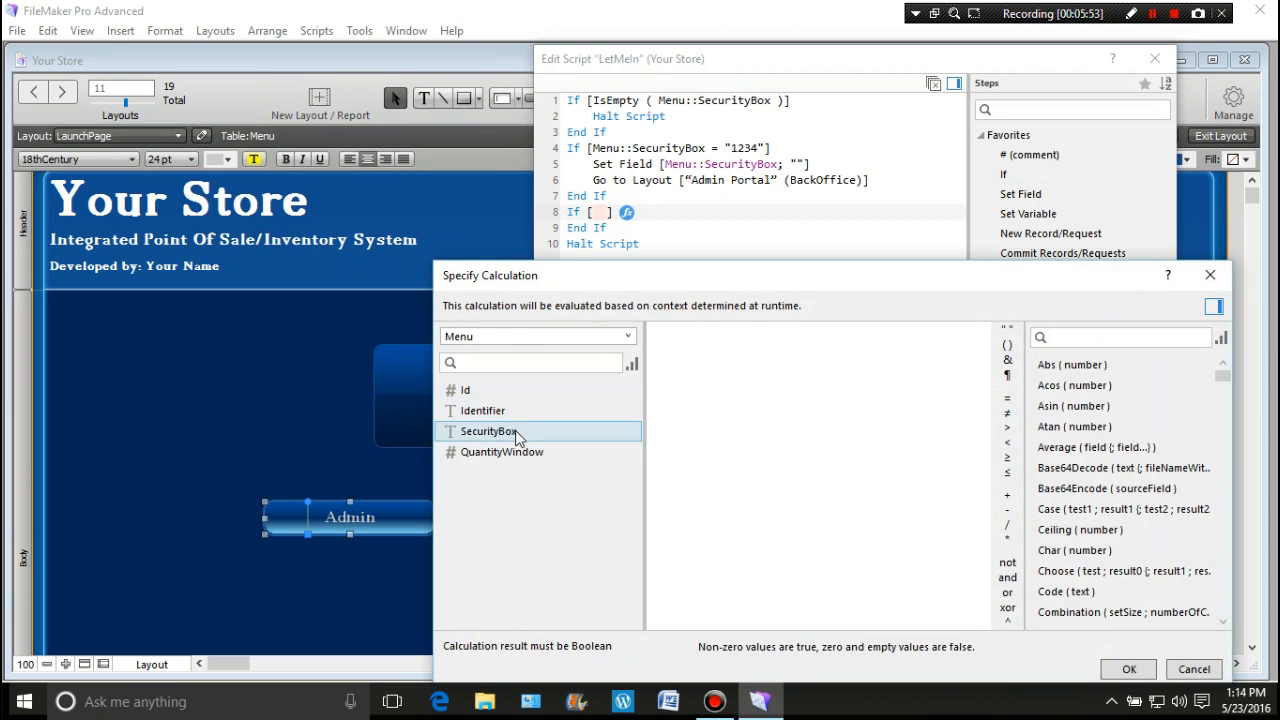
pyautogui.doubleClick(512, 431)
pyautogui.click(1007, 413)
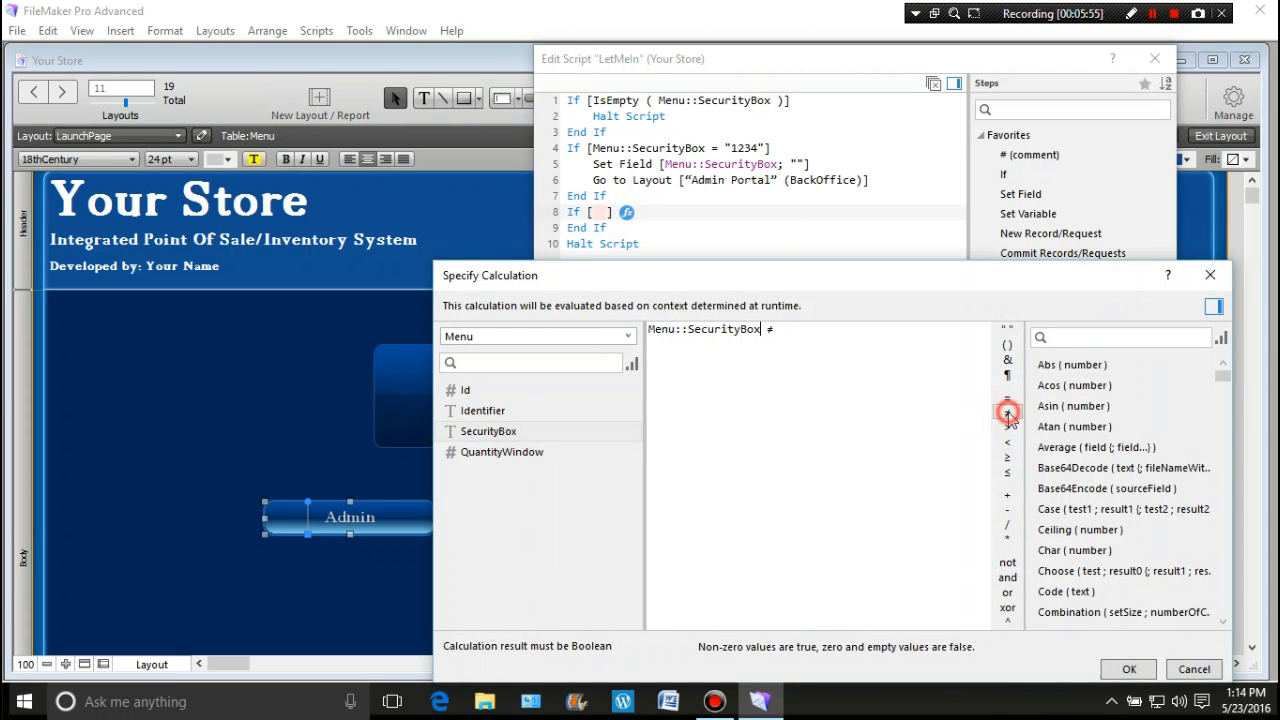
pyautogui.click(1007, 330)
pyautogui.write('1234"')
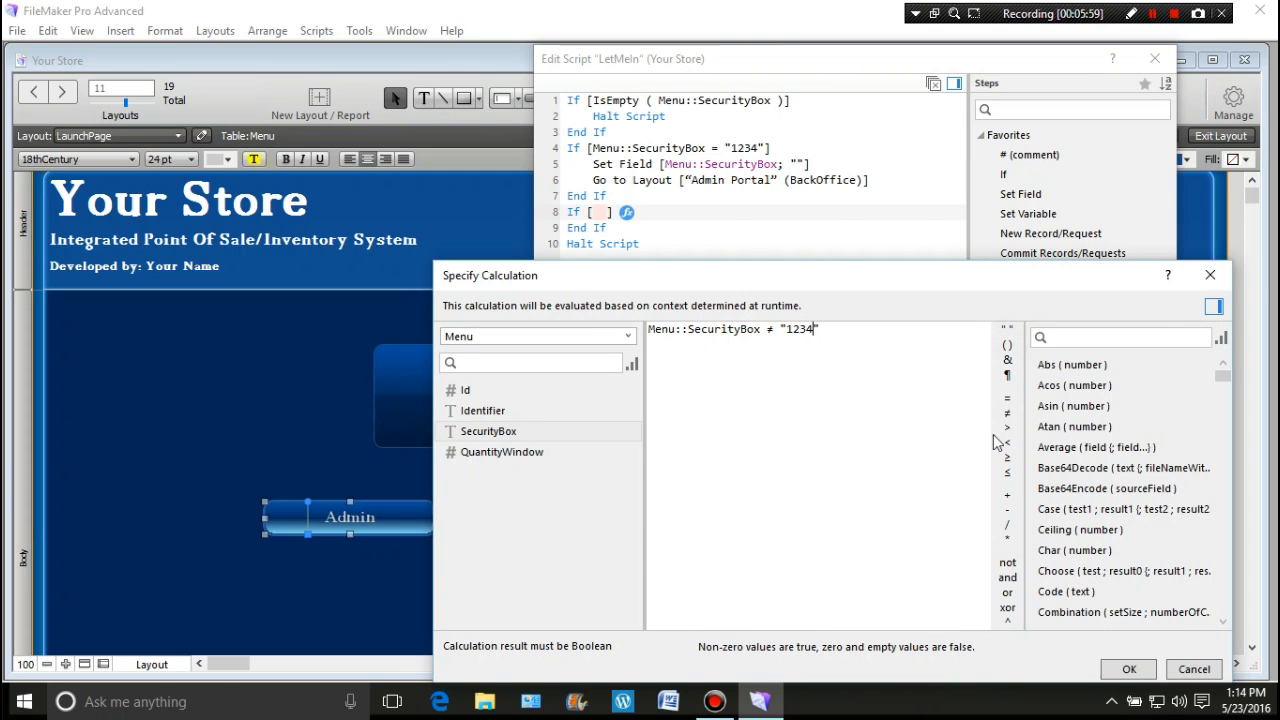
pyautogui.click(1127, 669)
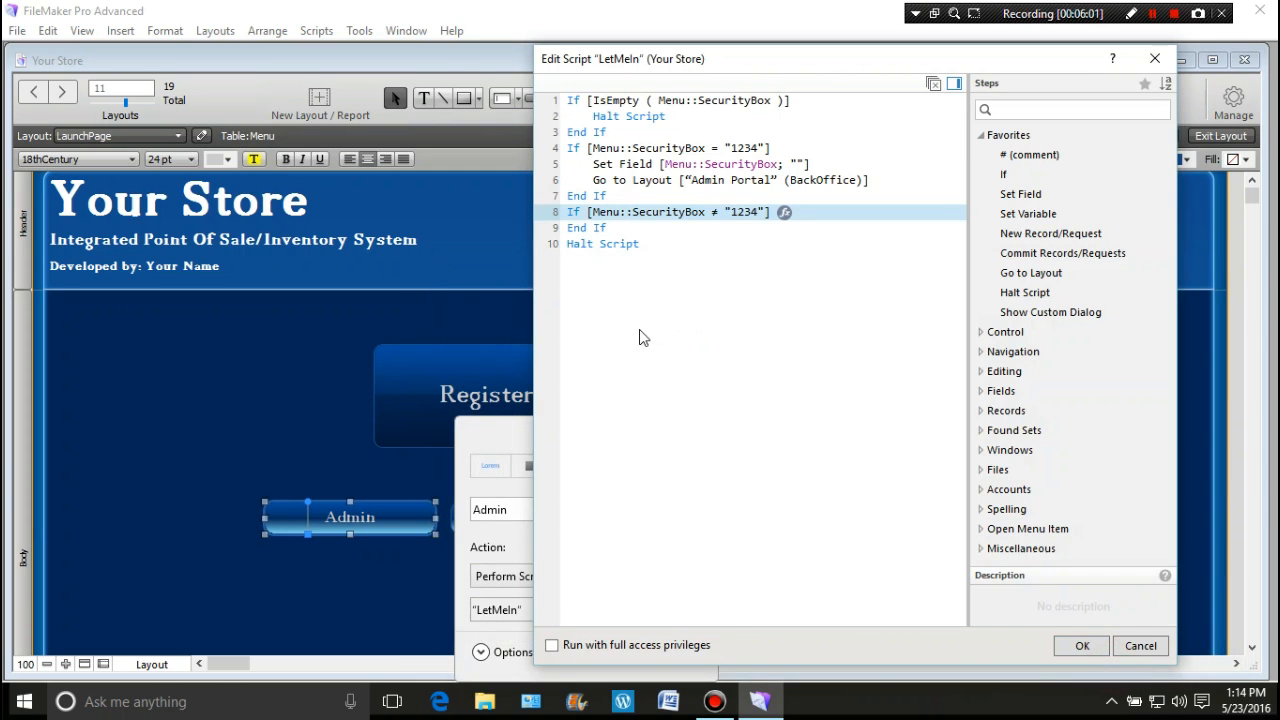
# Step: Inside the If, add a Set Field step that sets SecurityBox to empty text ("")
pyautogui.click(1024, 199)
pyautogui.doubleClick(1027, 203)
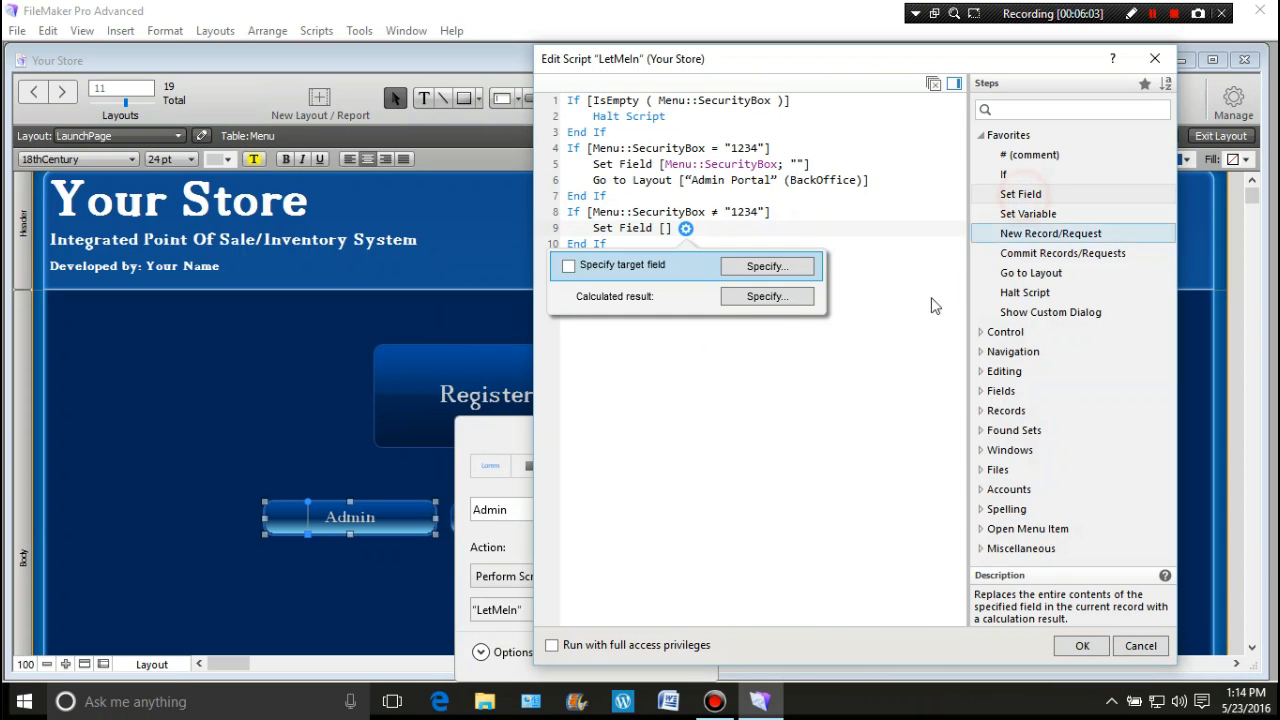
pyautogui.click(736, 270)
pyautogui.click(906, 369)
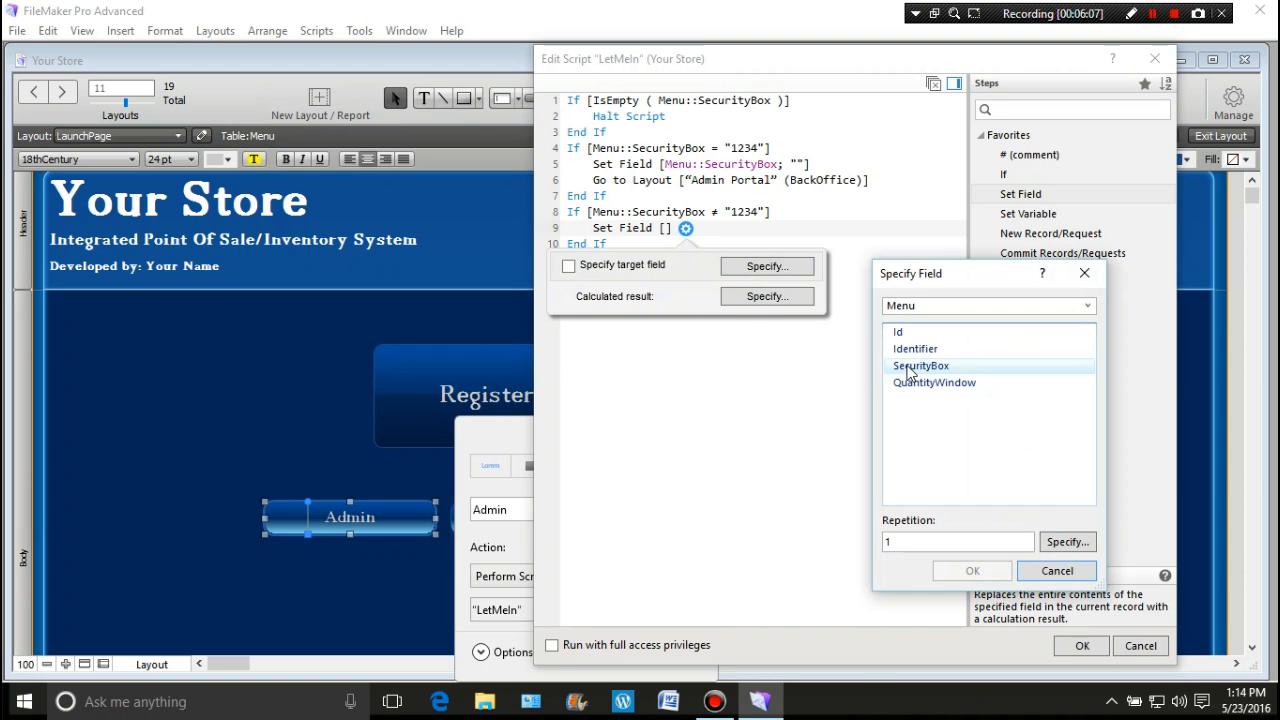
pyautogui.doubleClick(906, 369)
pyautogui.click(795, 298)
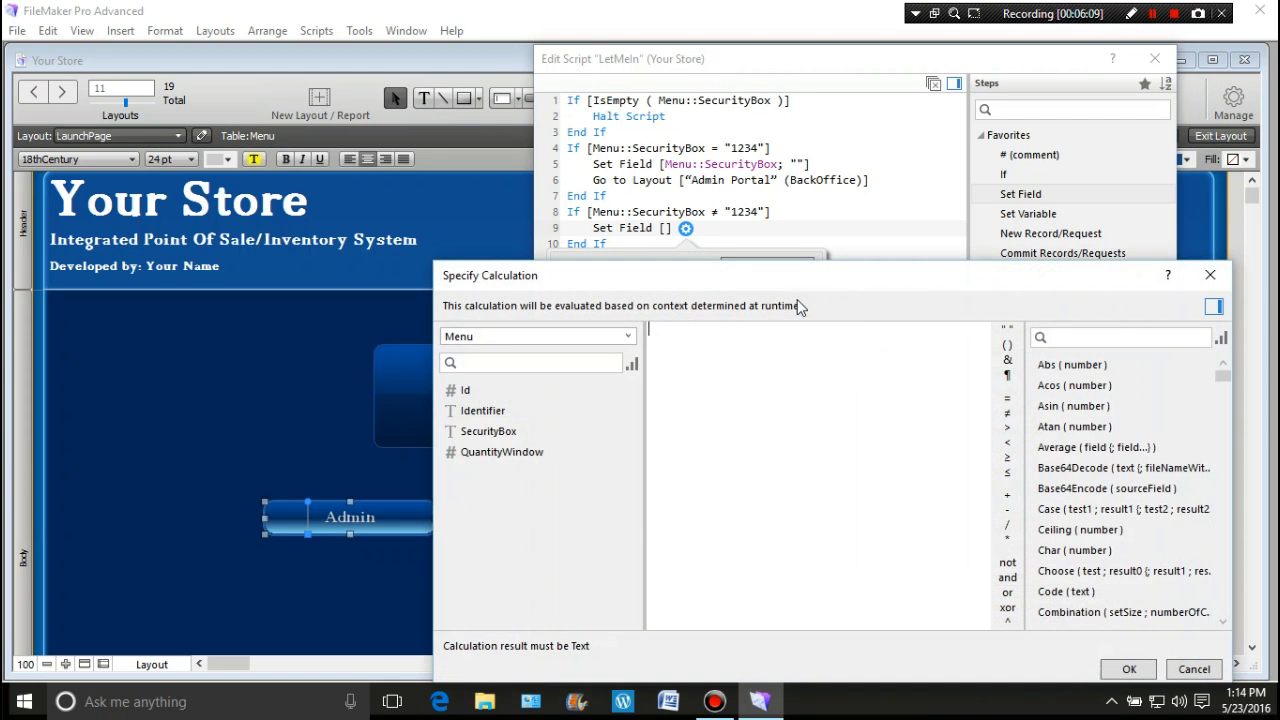
pyautogui.click(1006, 330)
pyautogui.click(1129, 669)
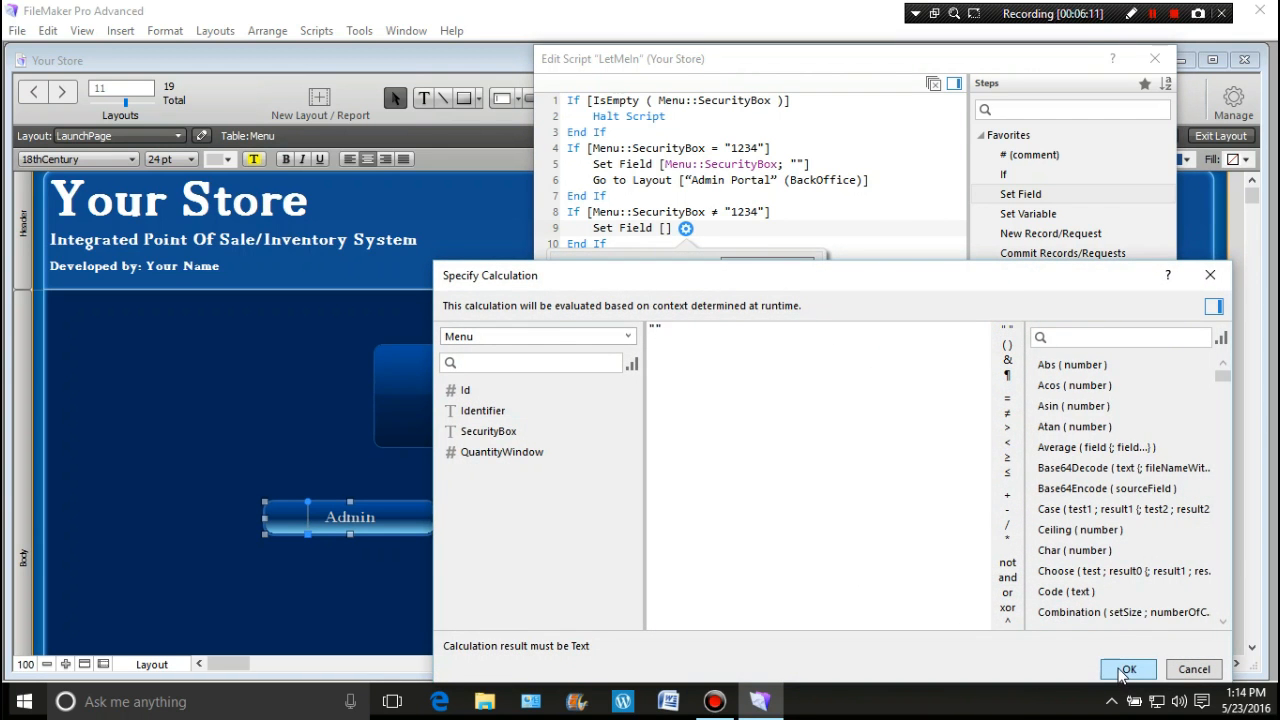
pyautogui.click(757, 457)
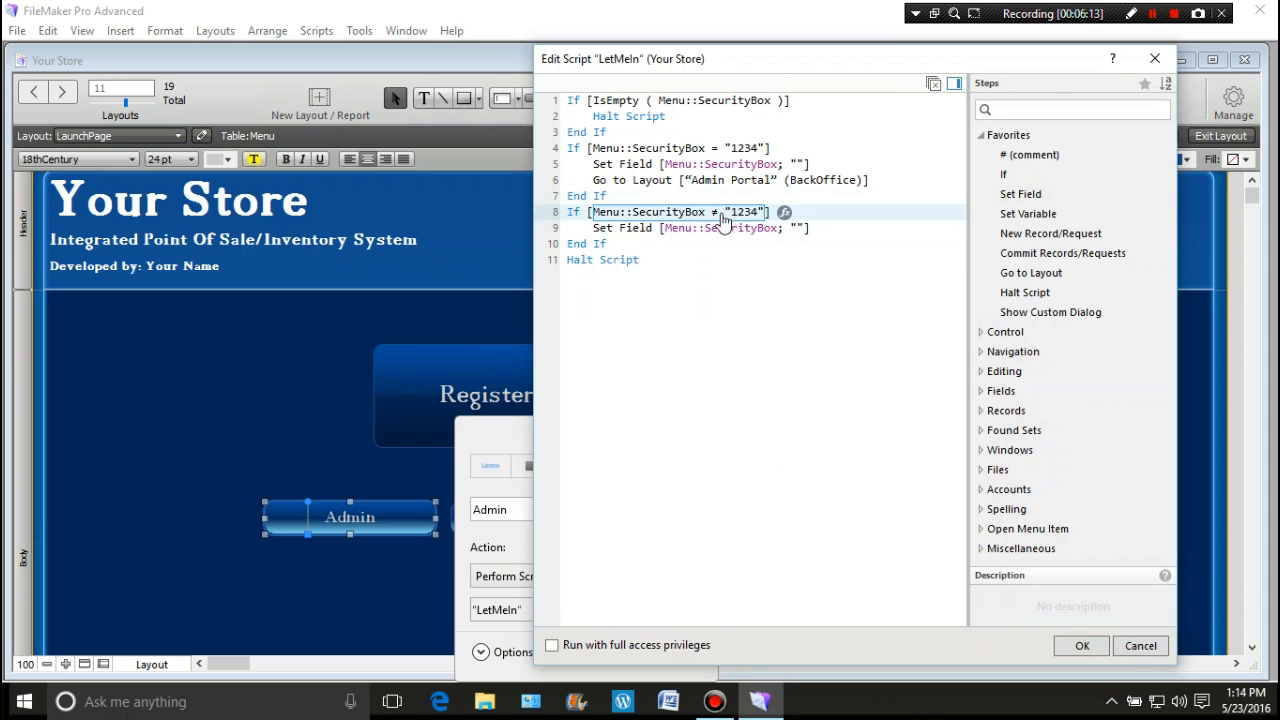
pyautogui.click(625, 229)
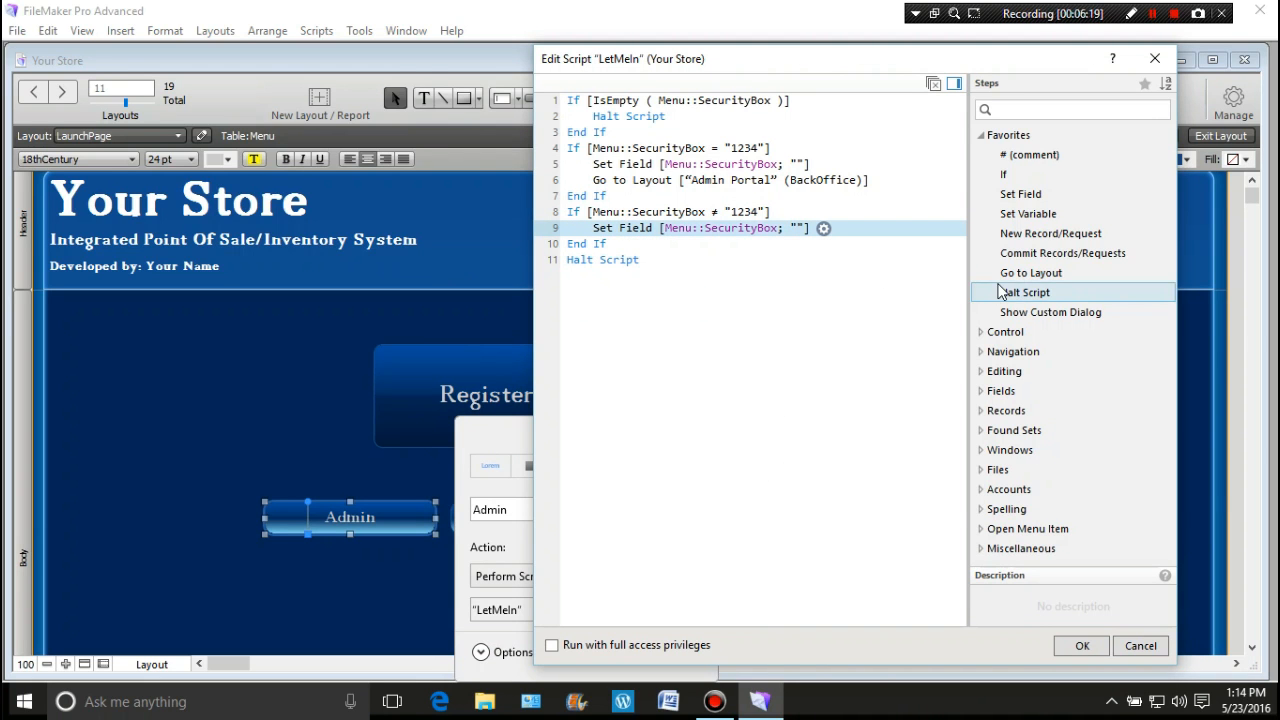
# Step: Add a 'Security Warning' custom dialog with the authorized-users monitoring message and no second Cancel button
pyautogui.doubleClick(1008, 312)
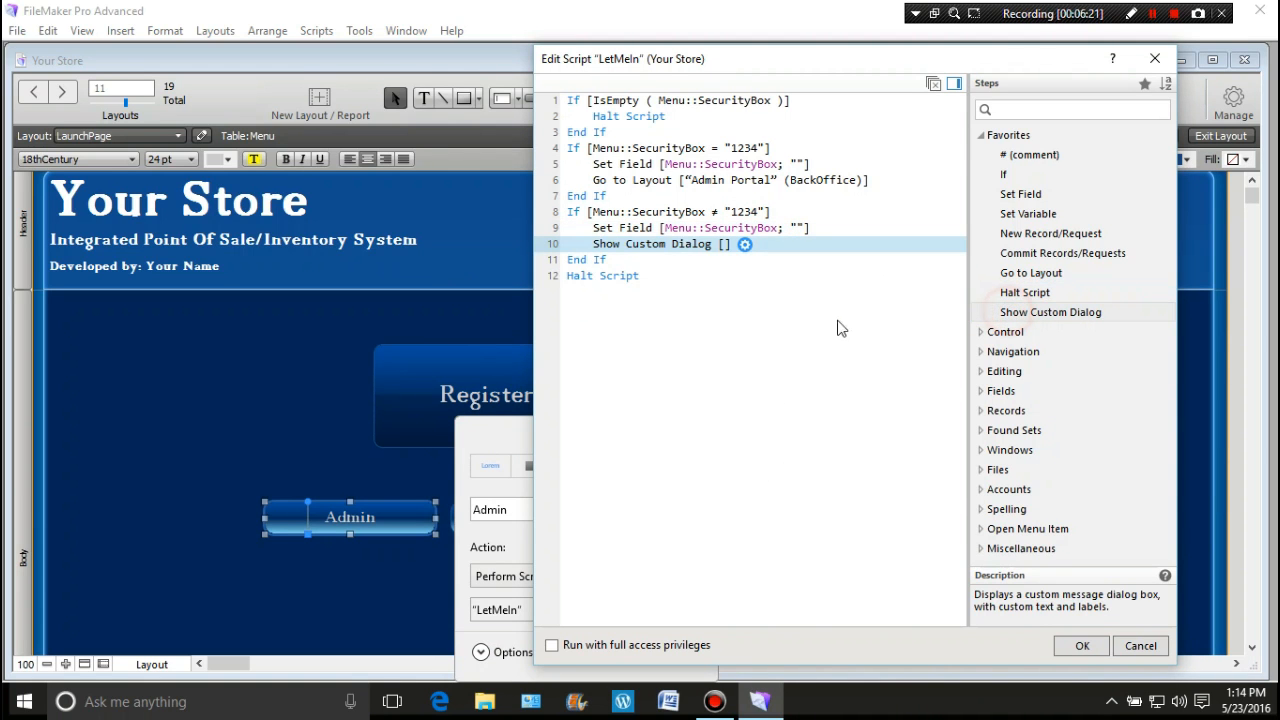
pyautogui.click(744, 245)
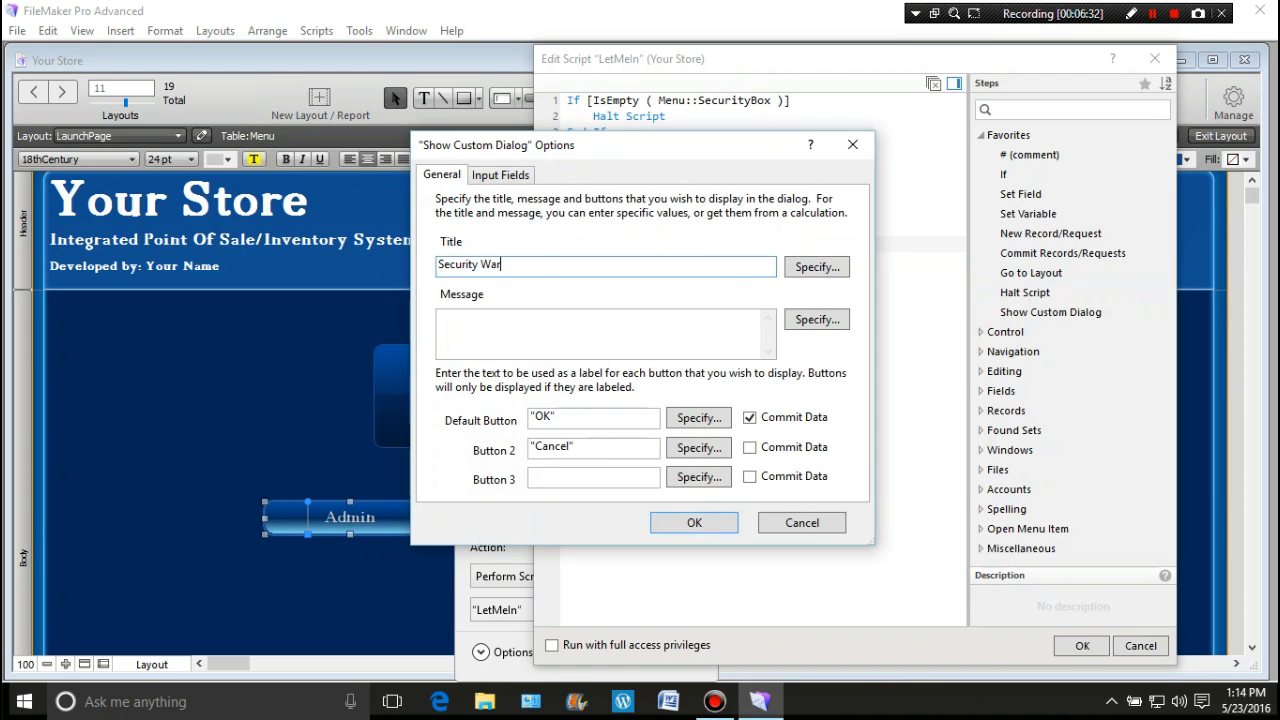
pyautogui.write('ning')
pyautogui.click(472, 324)
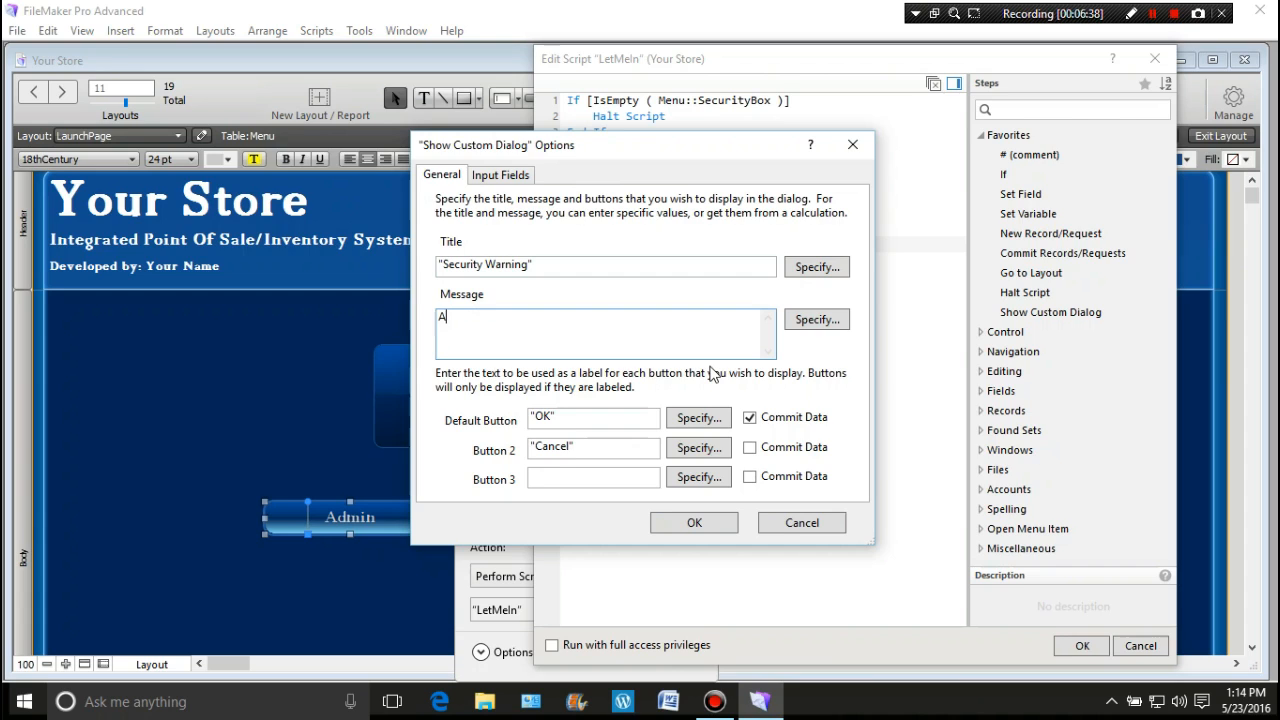
pyautogui.write('Authorized Users Only.  Attem')
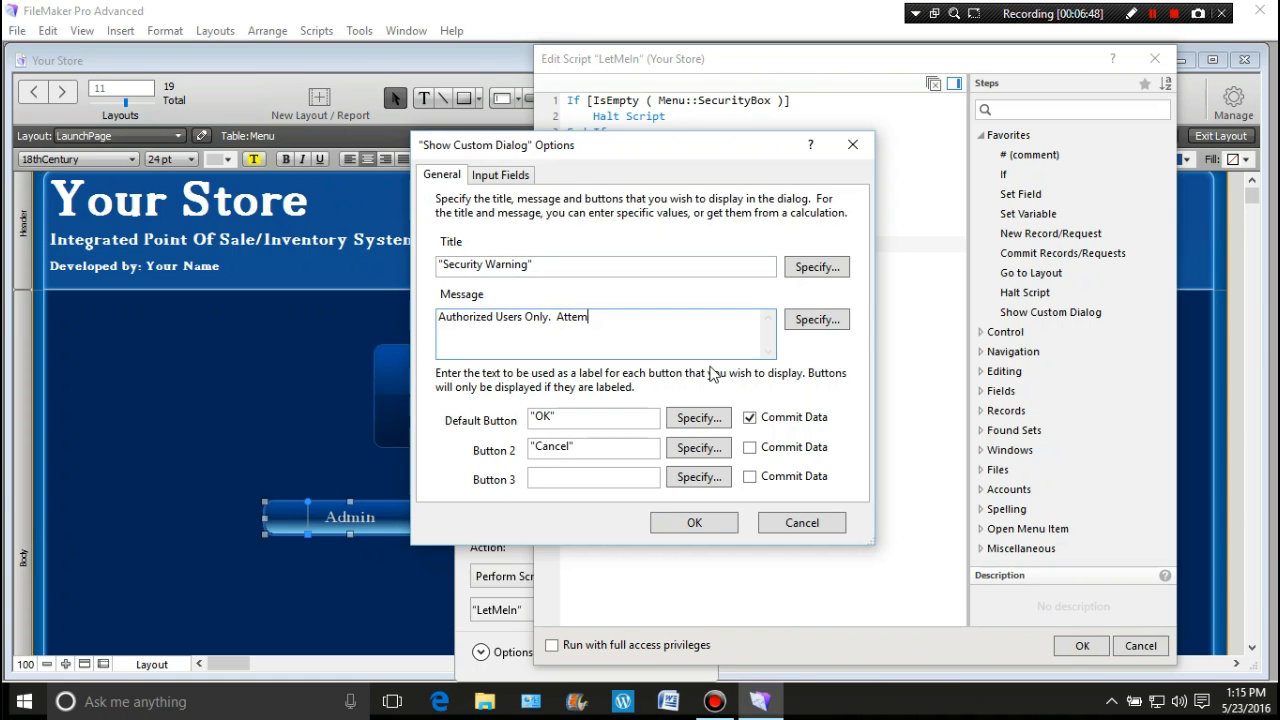
pyautogui.write('pts are monitored and ma')
pyautogui.write('y ')
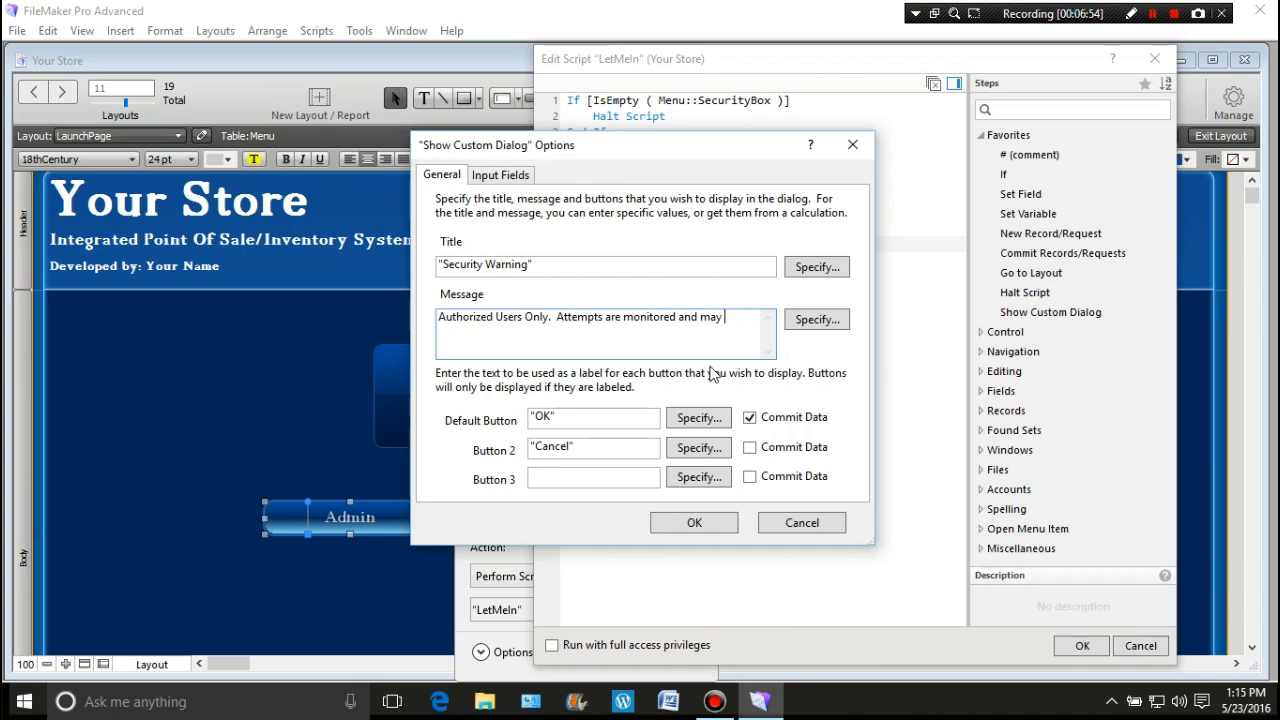
pyautogui.write('result in termination or')
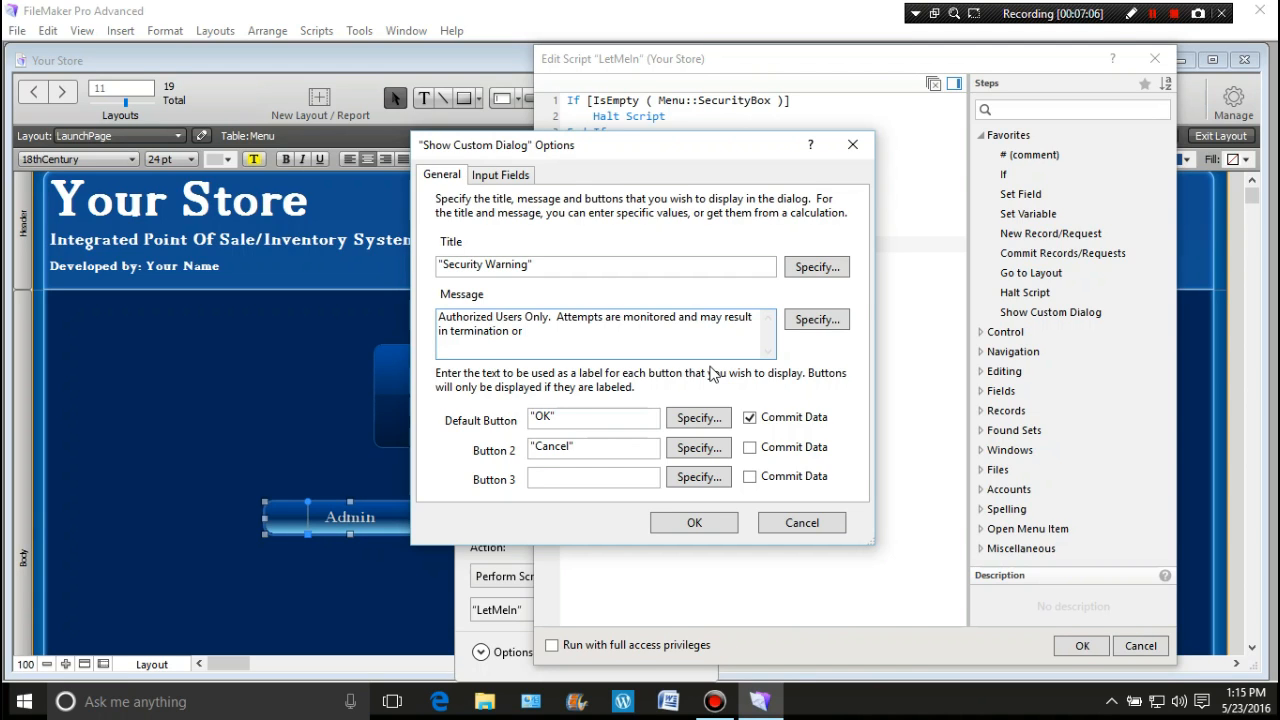
pyautogui.write(' legal action as required')
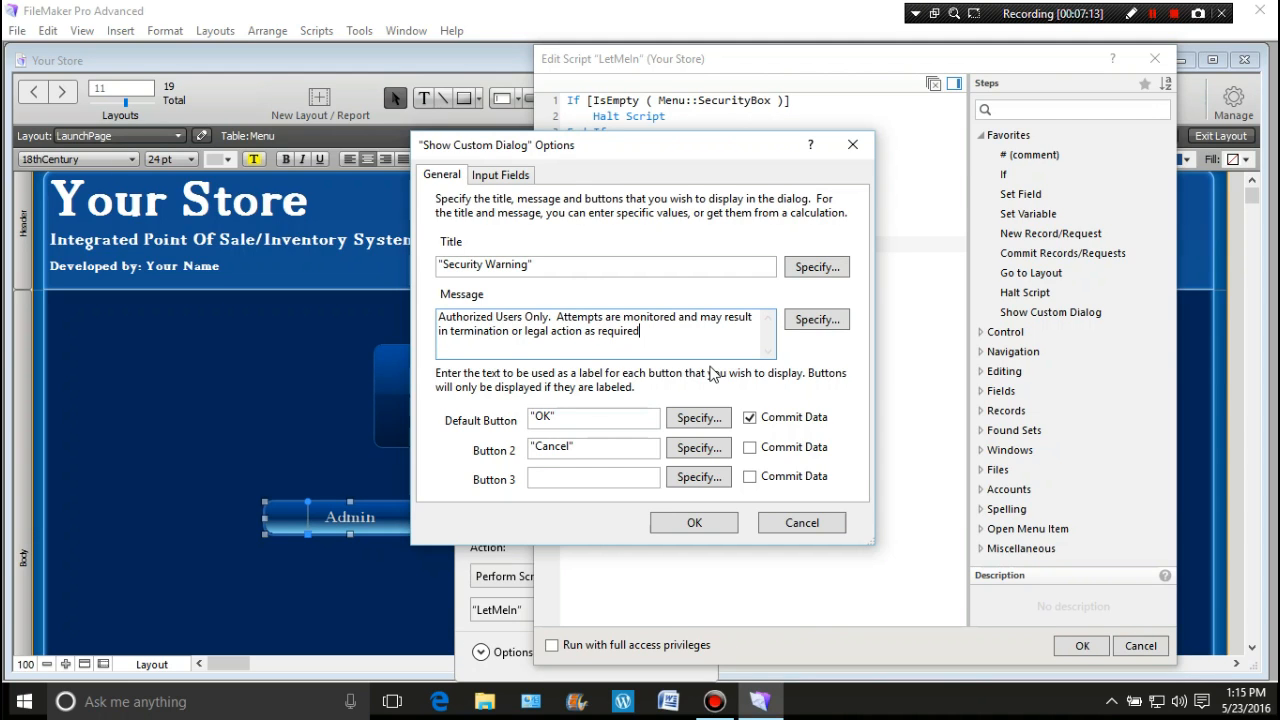
pyautogui.write(' under the law.')
pyautogui.click(582, 447)
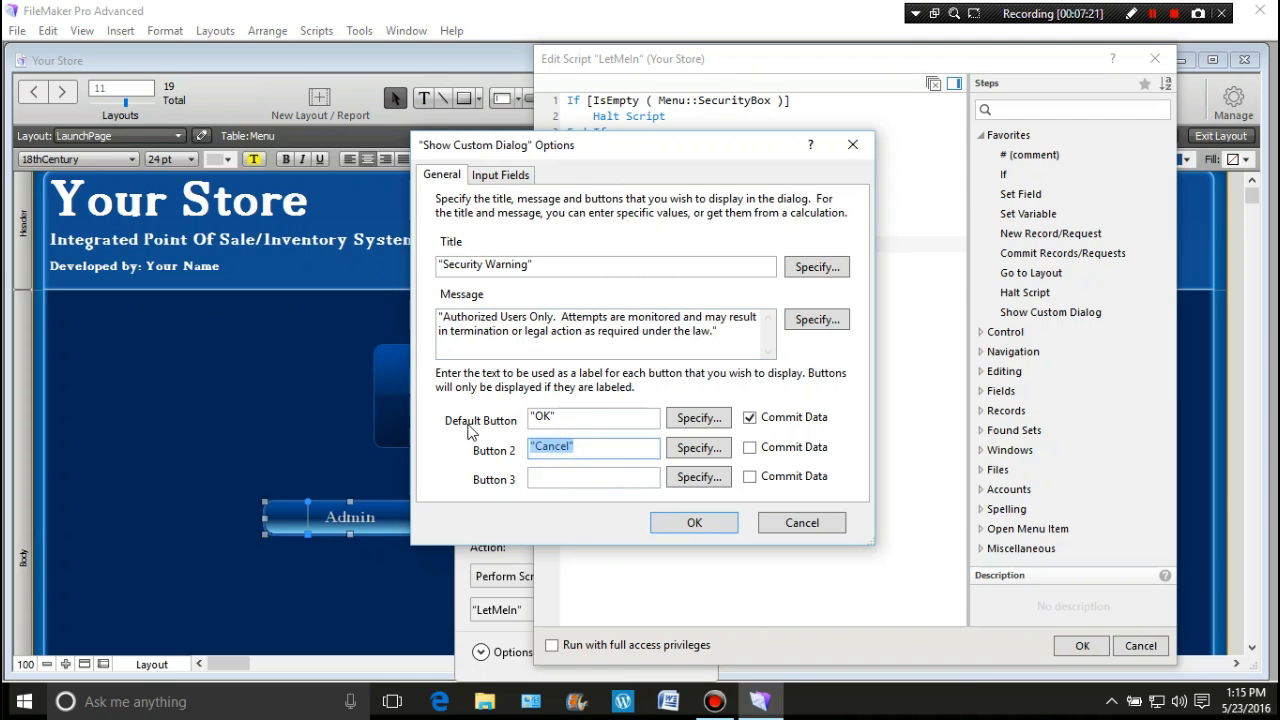
pyautogui.press('Delete')
# Step: Confirm the warning dialog, add Halt Script after the Admin Portal layout jump, and save LetMeIn
pyautogui.click(715, 523)
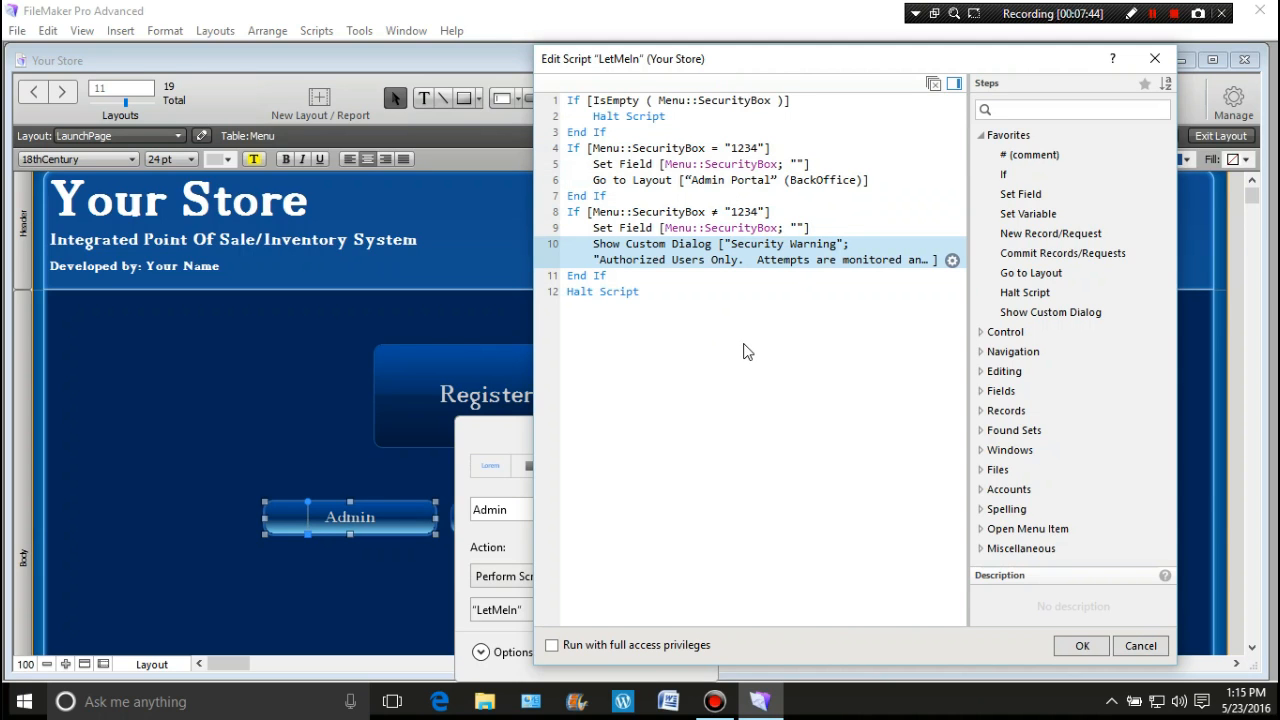
pyautogui.click(603, 188)
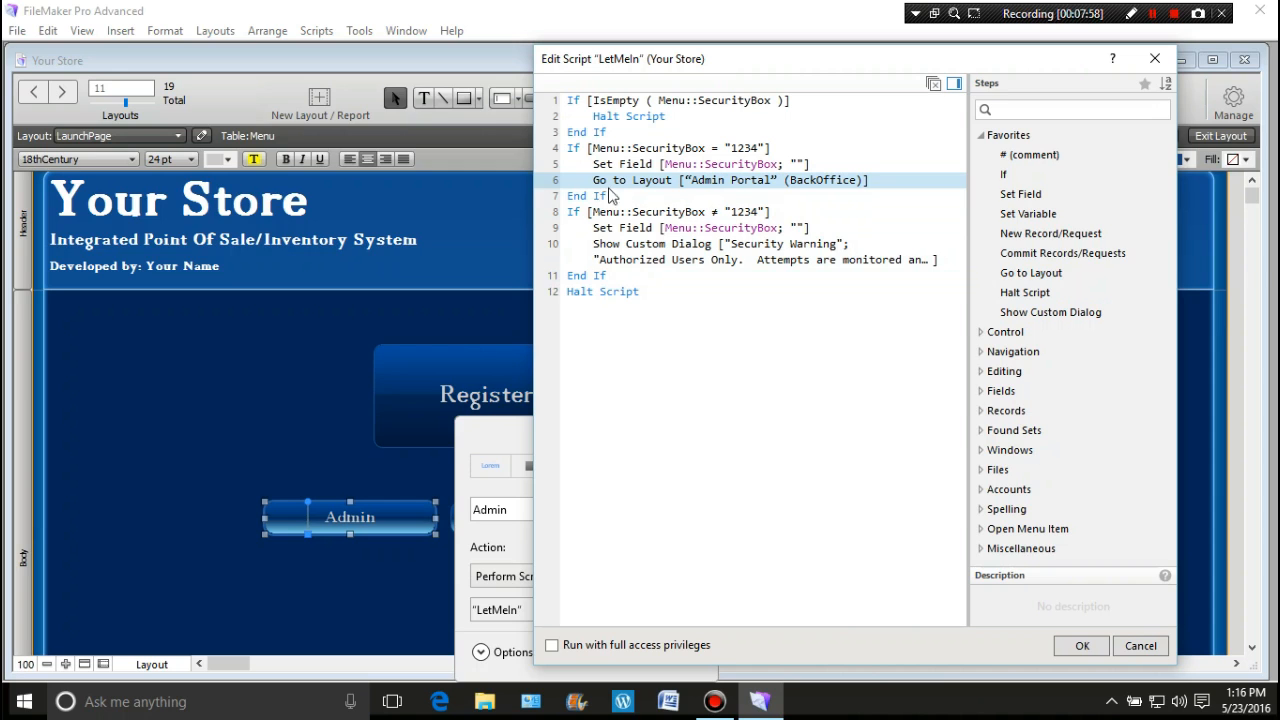
pyautogui.doubleClick(1015, 293)
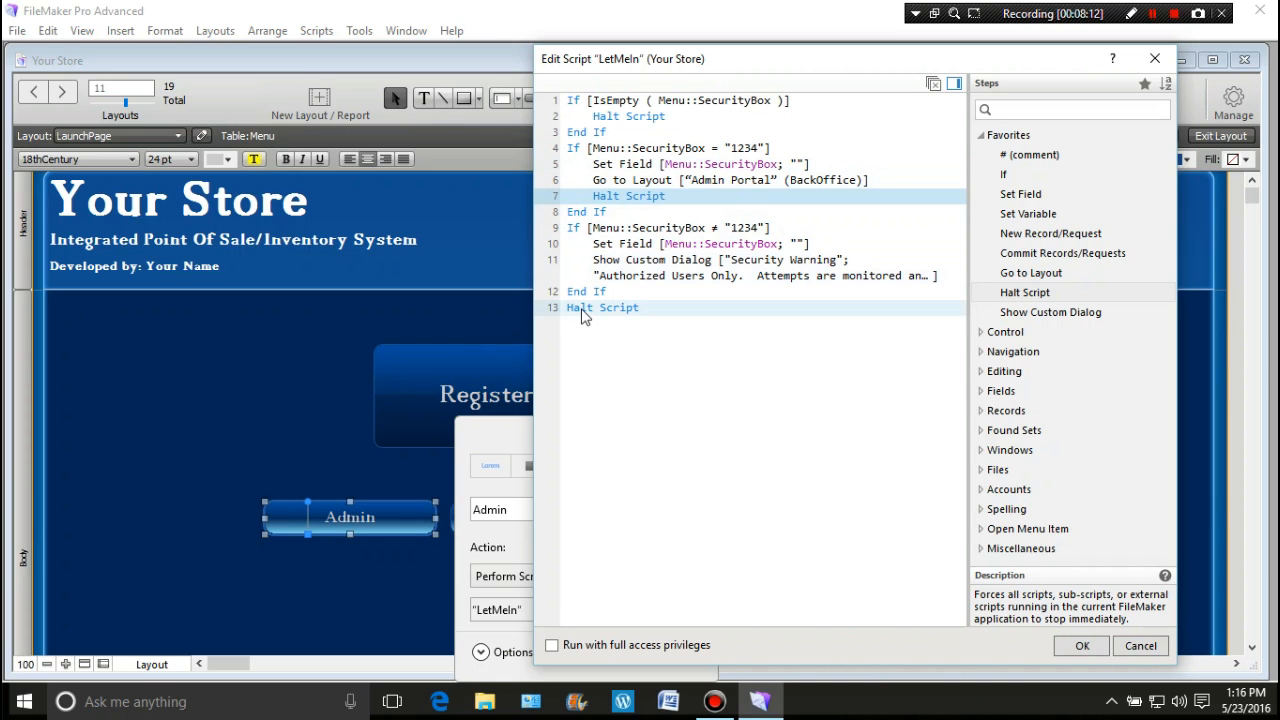
pyautogui.click(1073, 647)
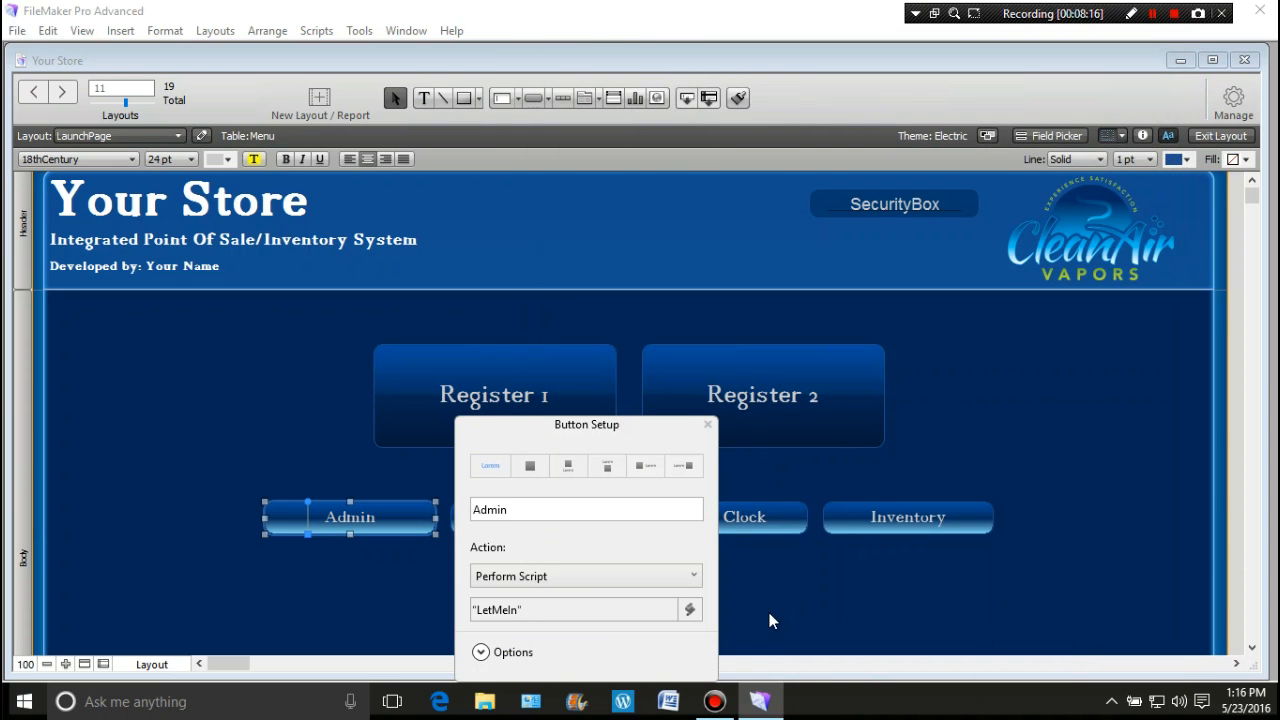
# Step: In Browse mode, check that Admin without a code shows the Security Warning
pyautogui.click(708, 425)
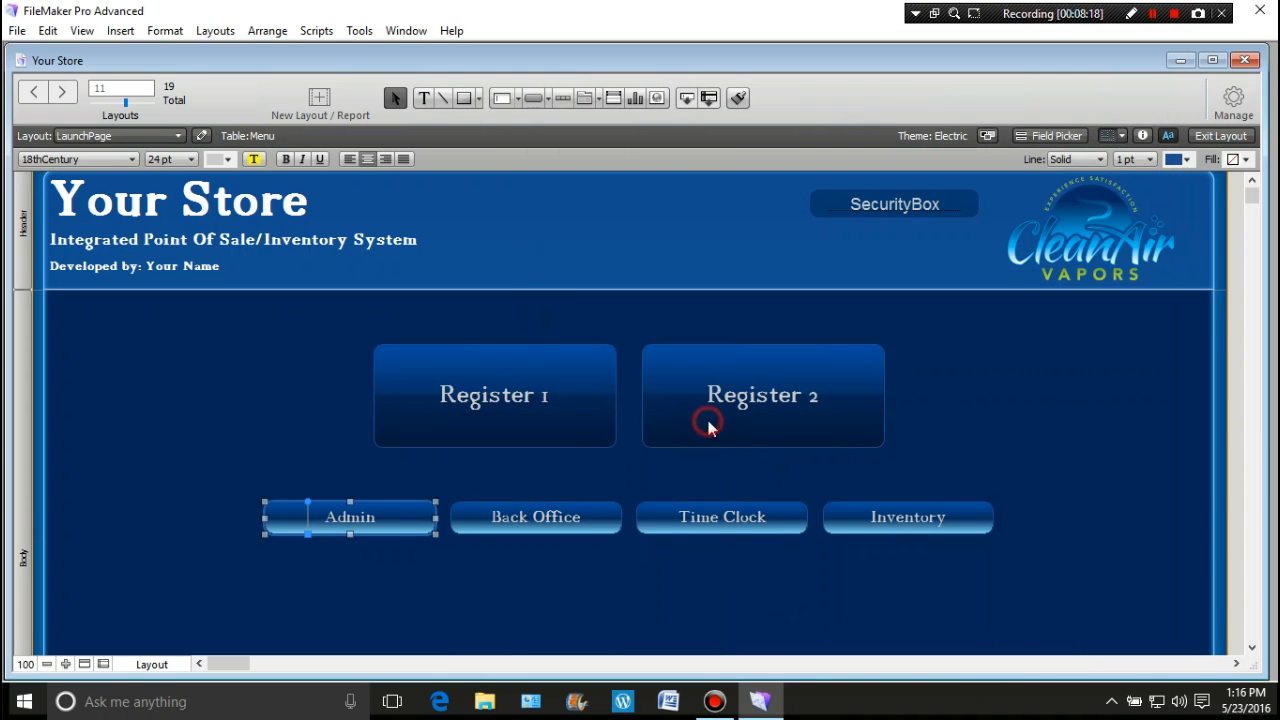
pyautogui.click(1221, 135)
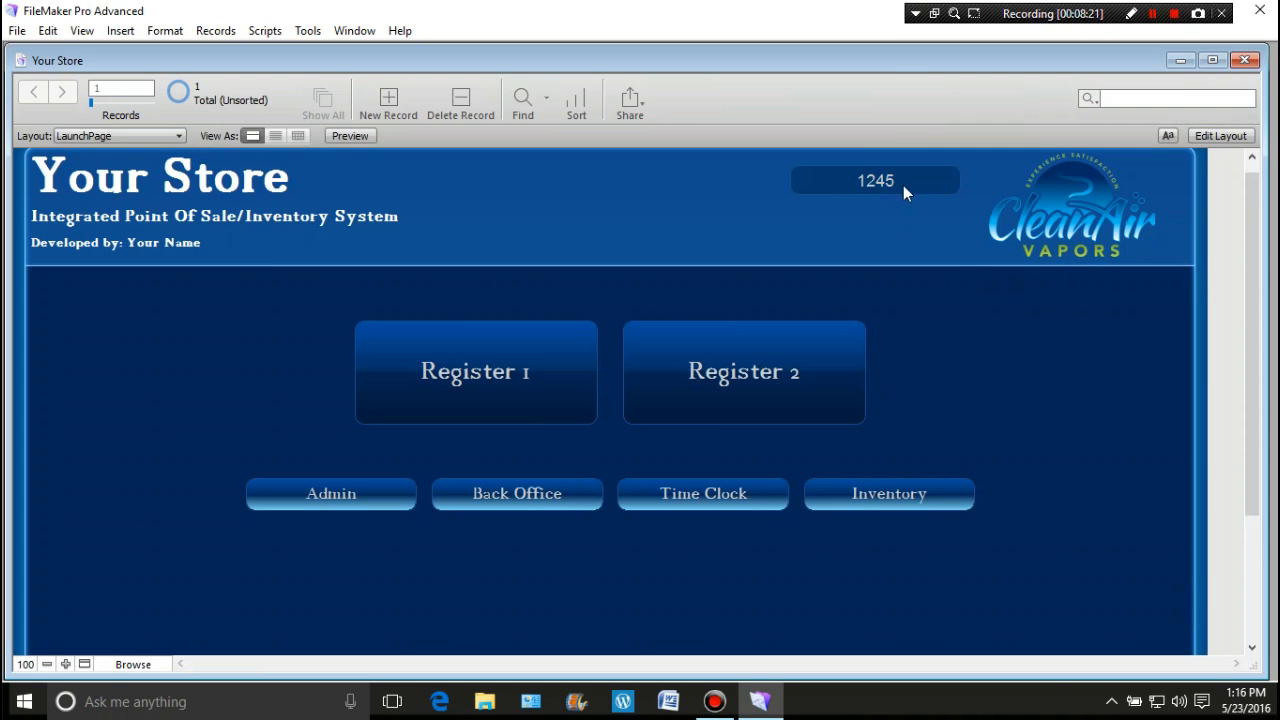
pyautogui.click(342, 492)
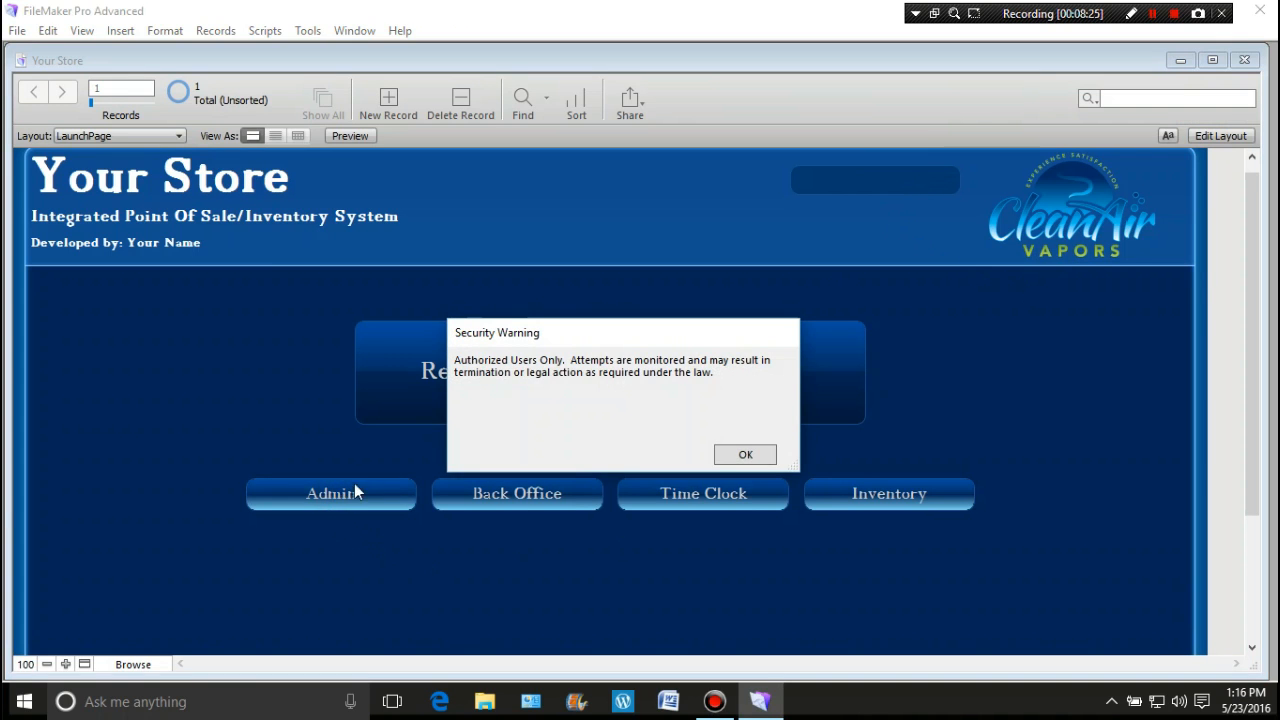
pyautogui.click(756, 456)
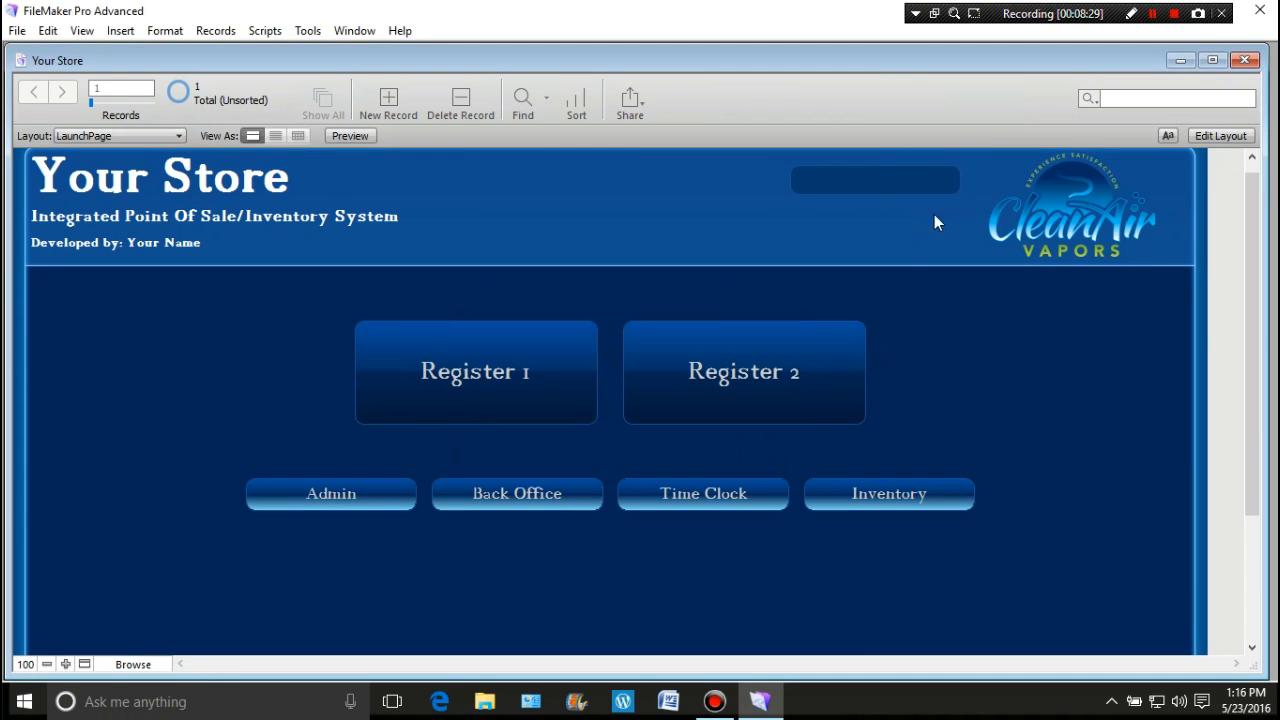
# Step: Enter the correct code in SecurityBox and verify Admin opens the Administrative Portal
pyautogui.click(860, 180)
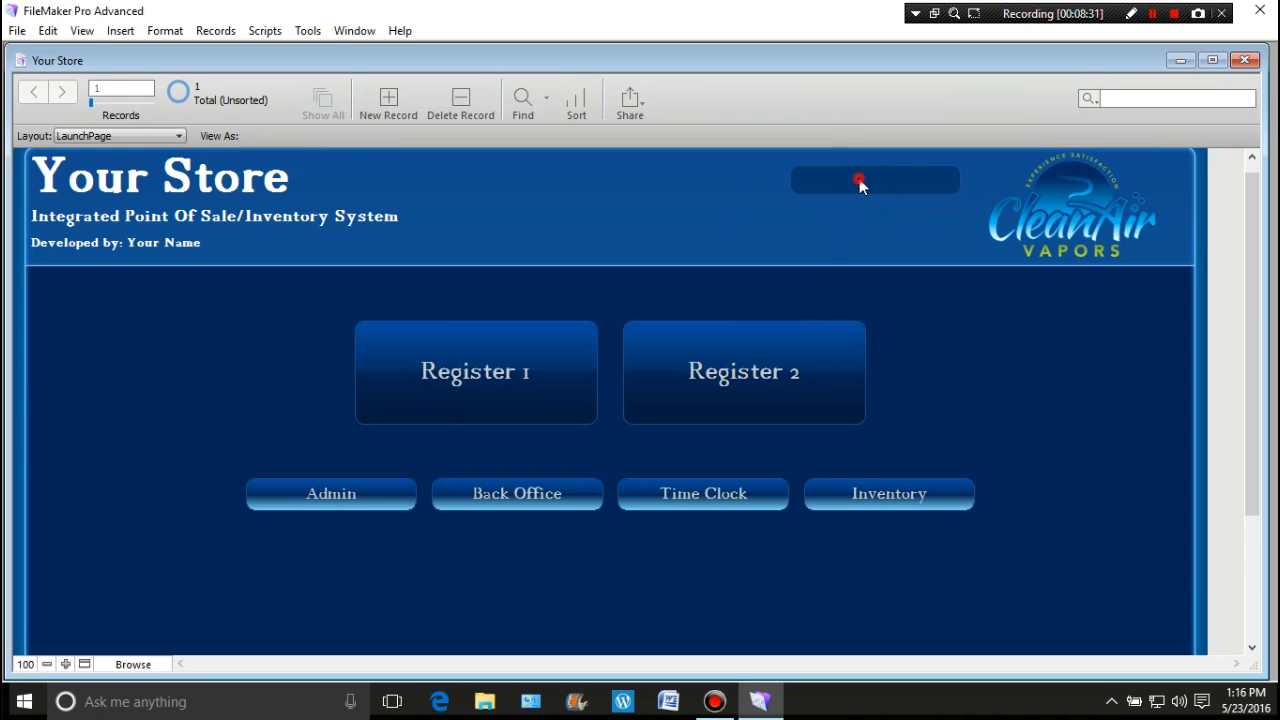
pyautogui.write('1234')
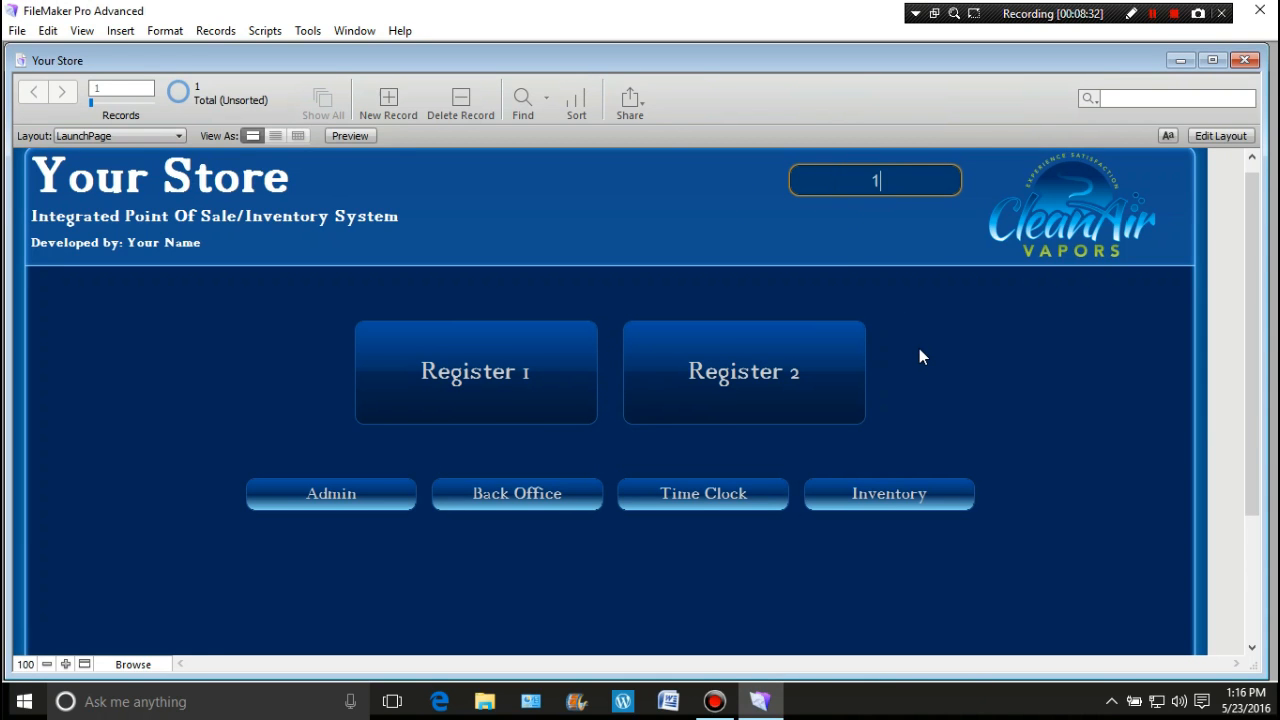
pyautogui.click(400, 503)
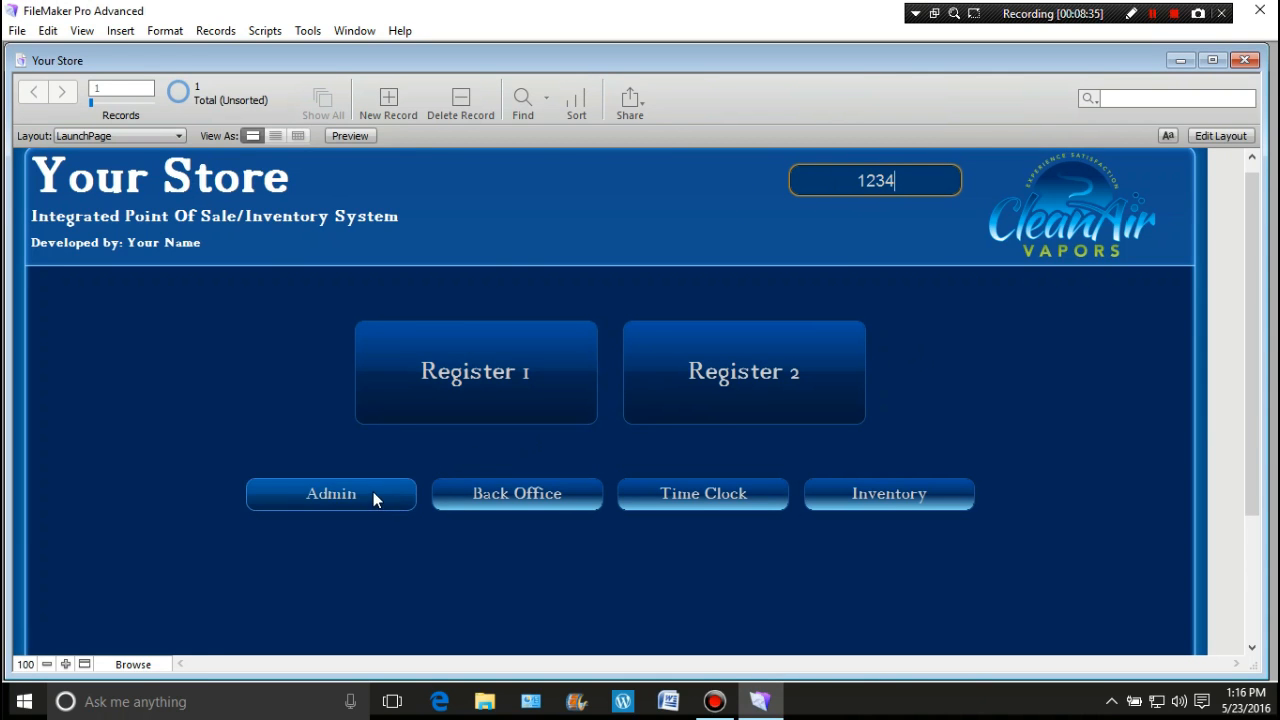
pyautogui.click(176, 135)
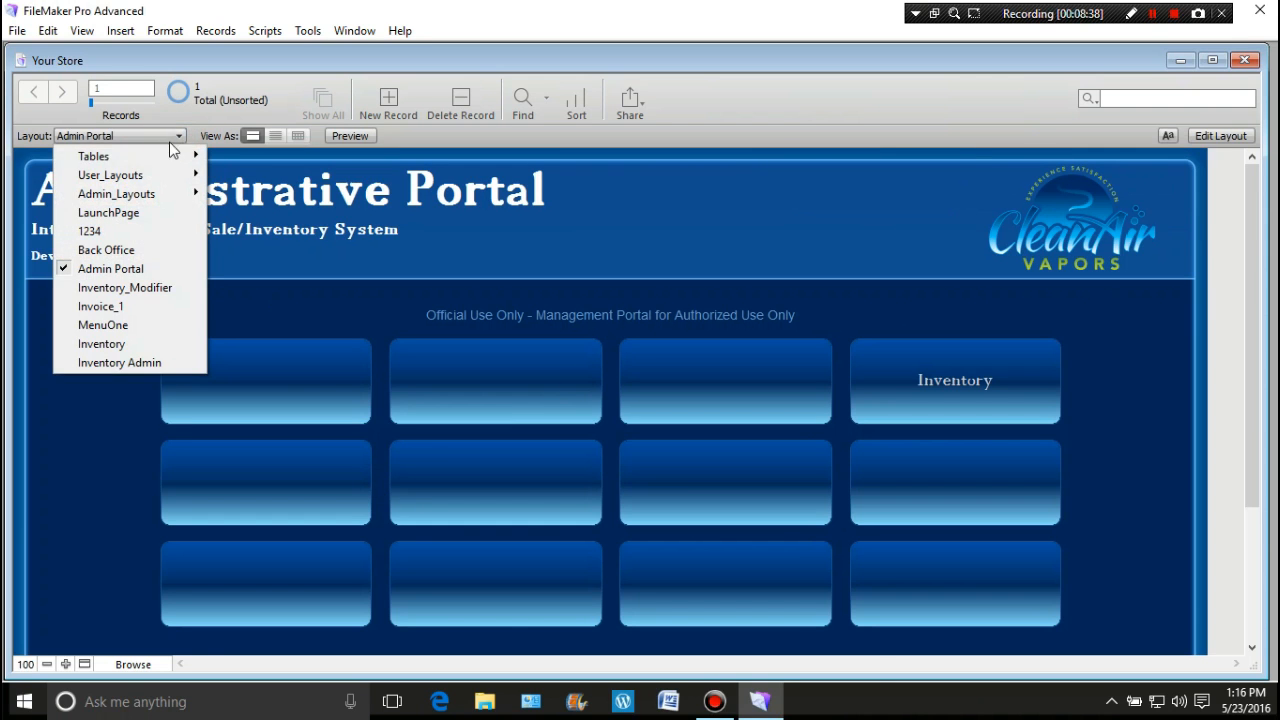
pyautogui.click(150, 213)
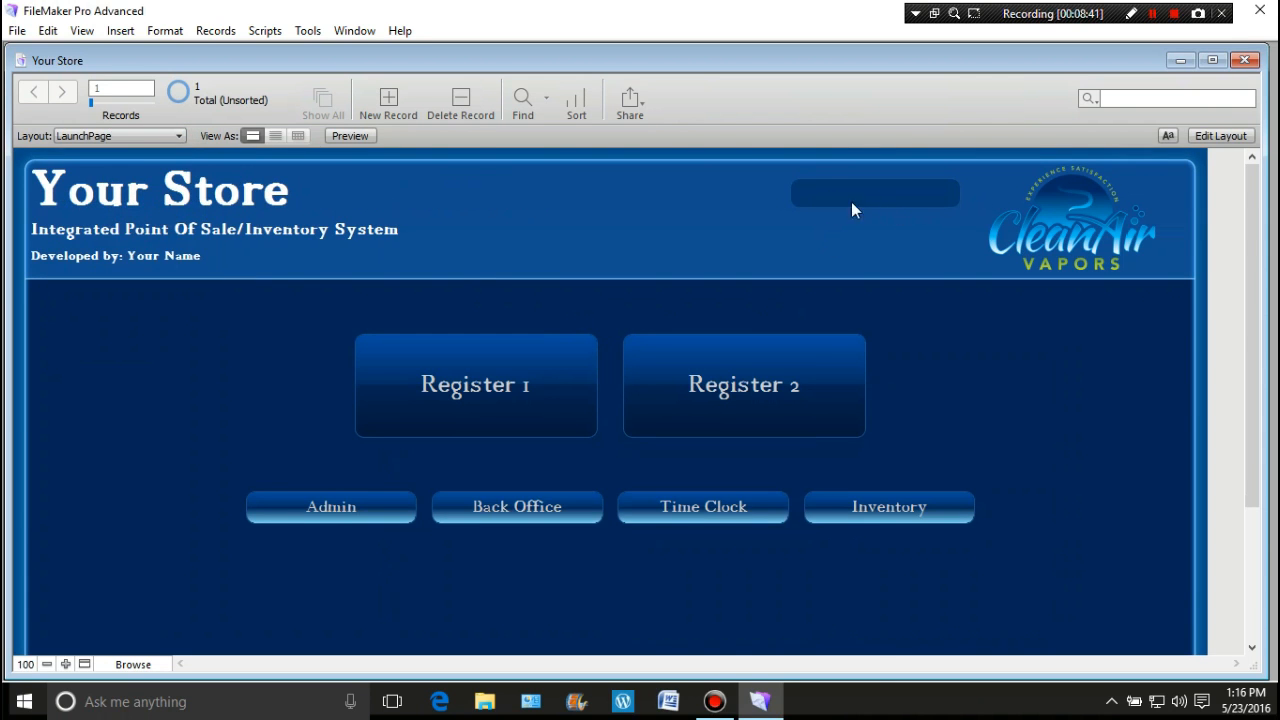
pyautogui.click(177, 136)
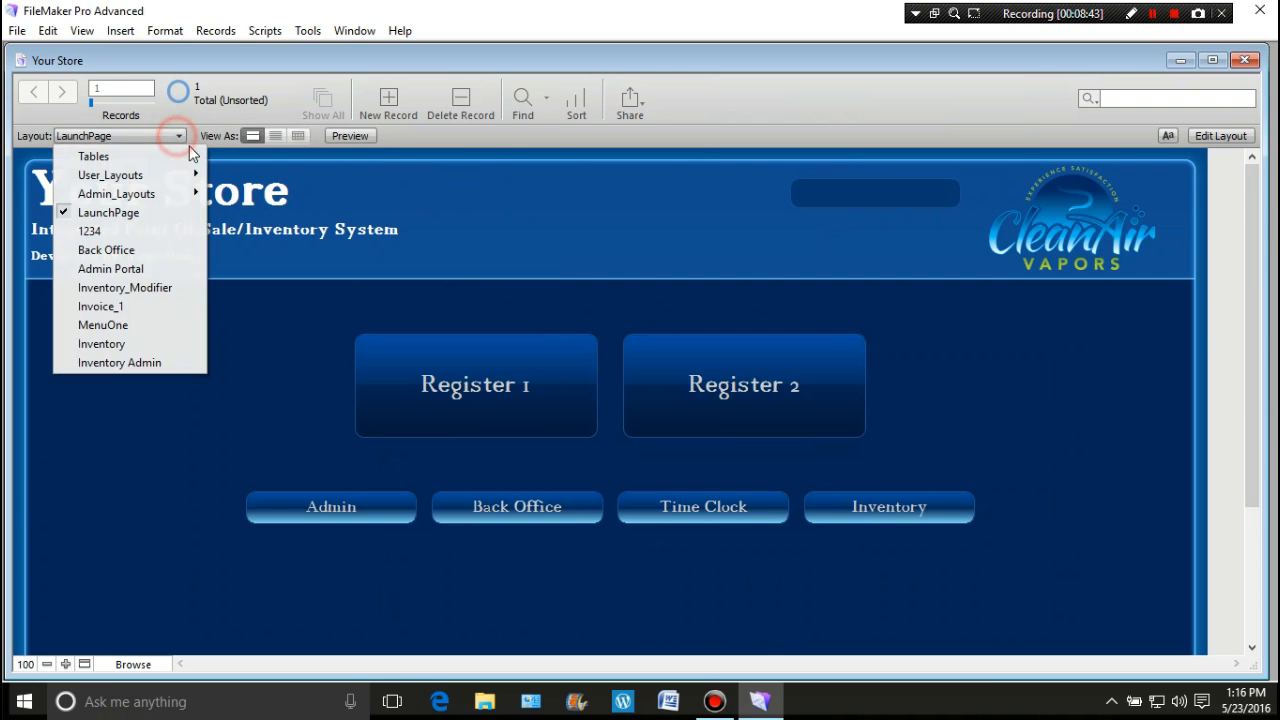
pyautogui.click(158, 268)
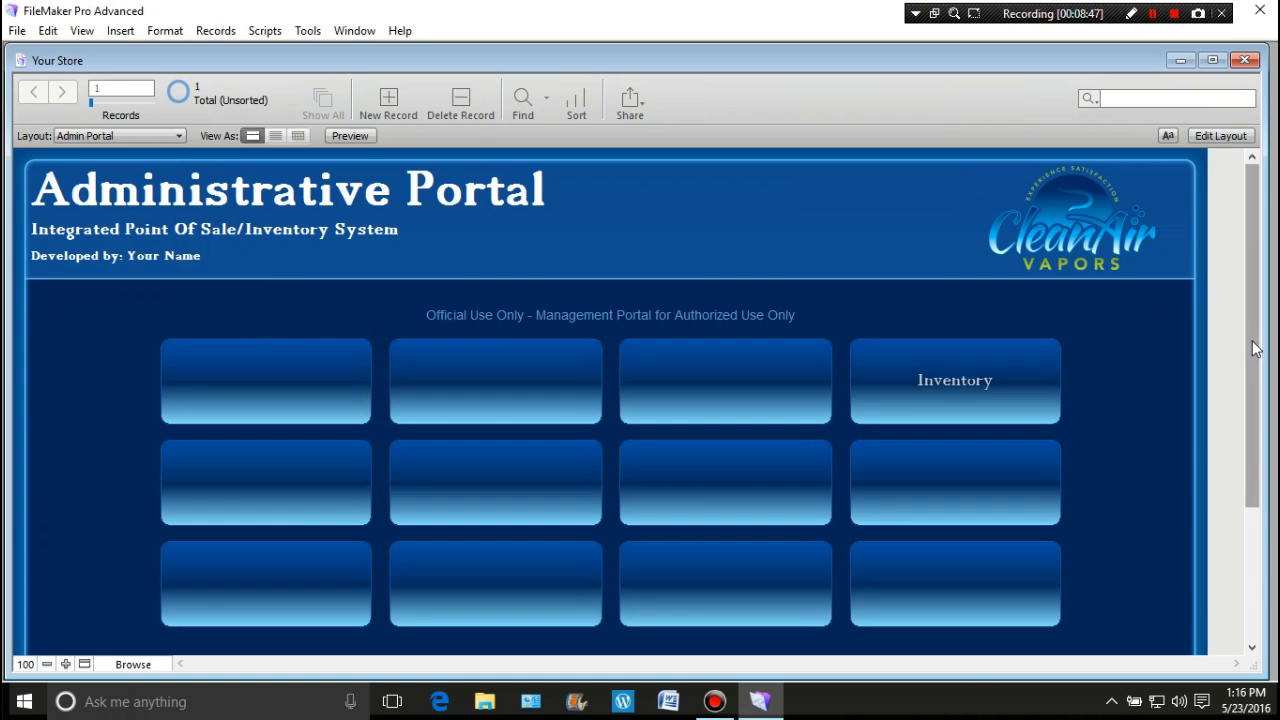
pyautogui.scroll(-2, 1236, 340)
pyautogui.scroll(2, 1234, 358)
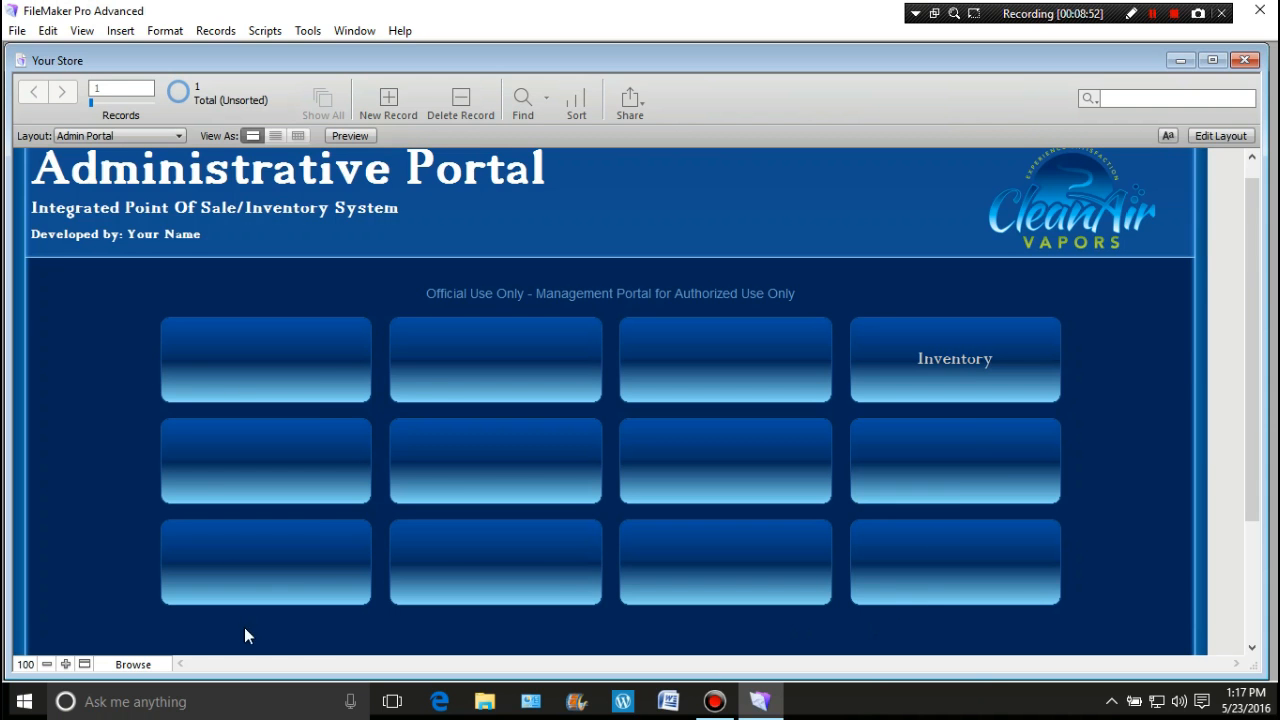
pyautogui.moveTo(1250, 306); pyautogui.dragTo(1276, 294)
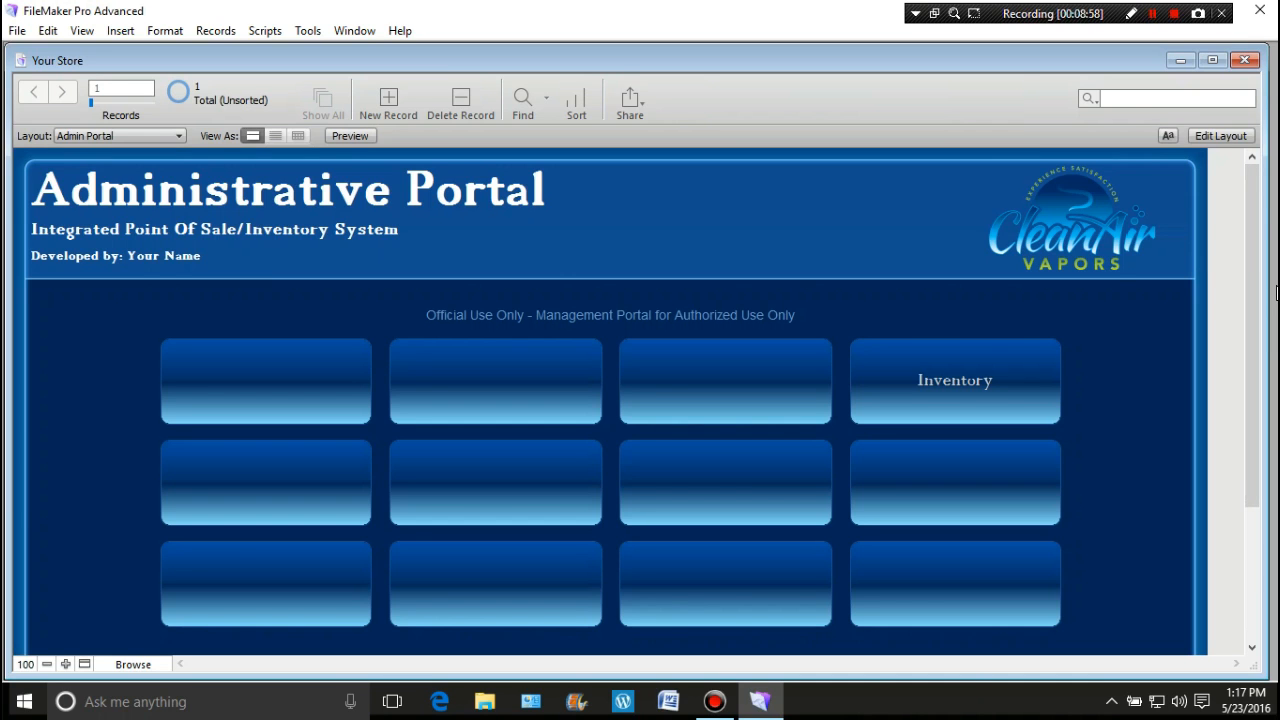
pyautogui.click(179, 136)
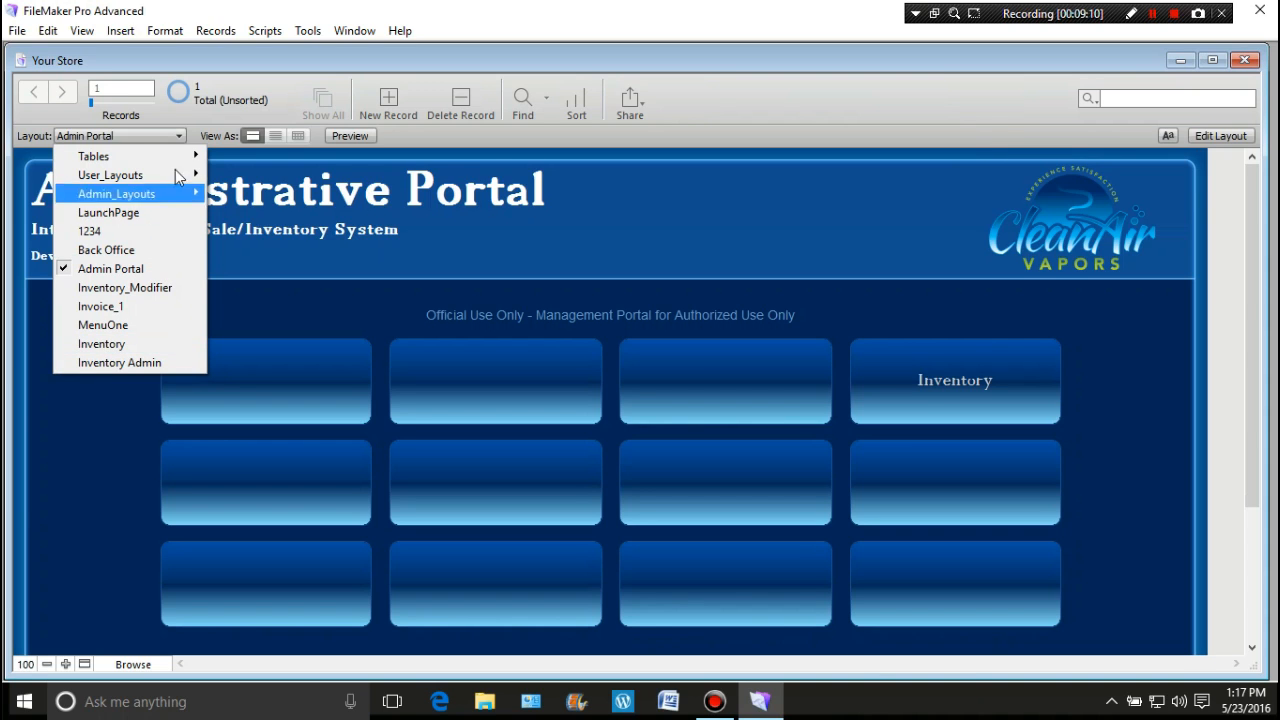
pyautogui.moveTo(183, 163)
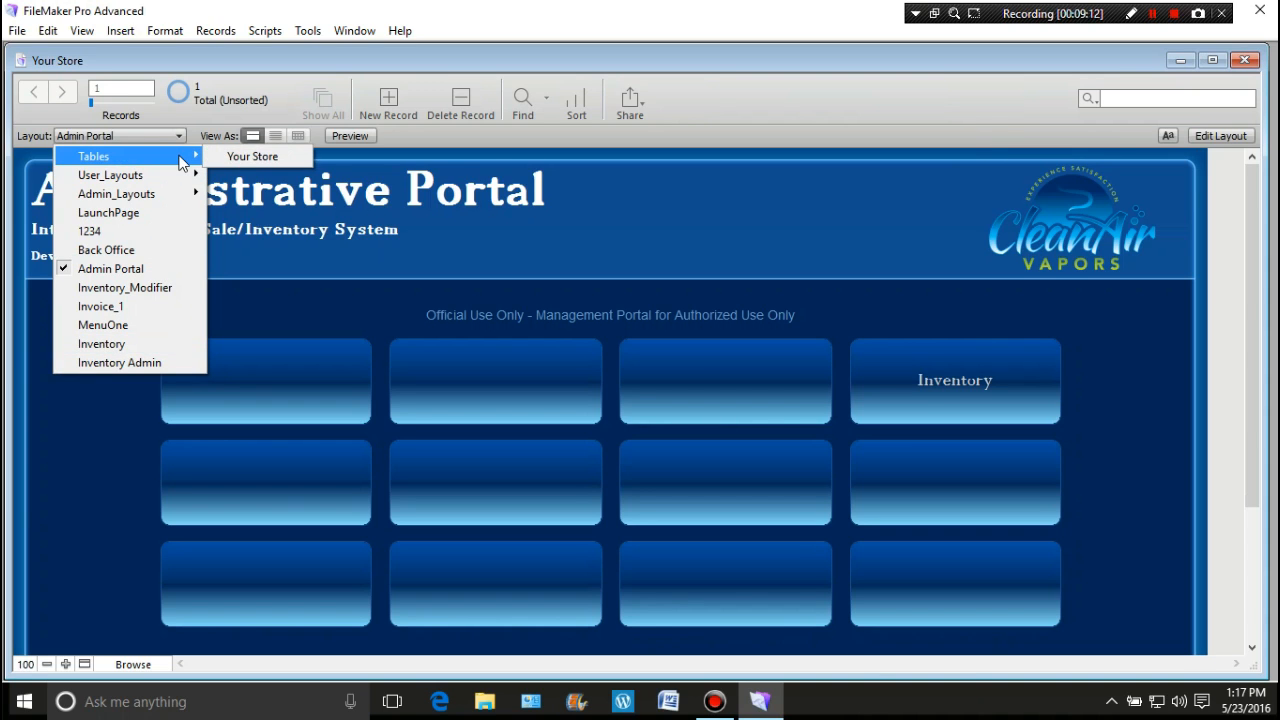
pyautogui.click(326, 297)
pyautogui.click(1213, 138)
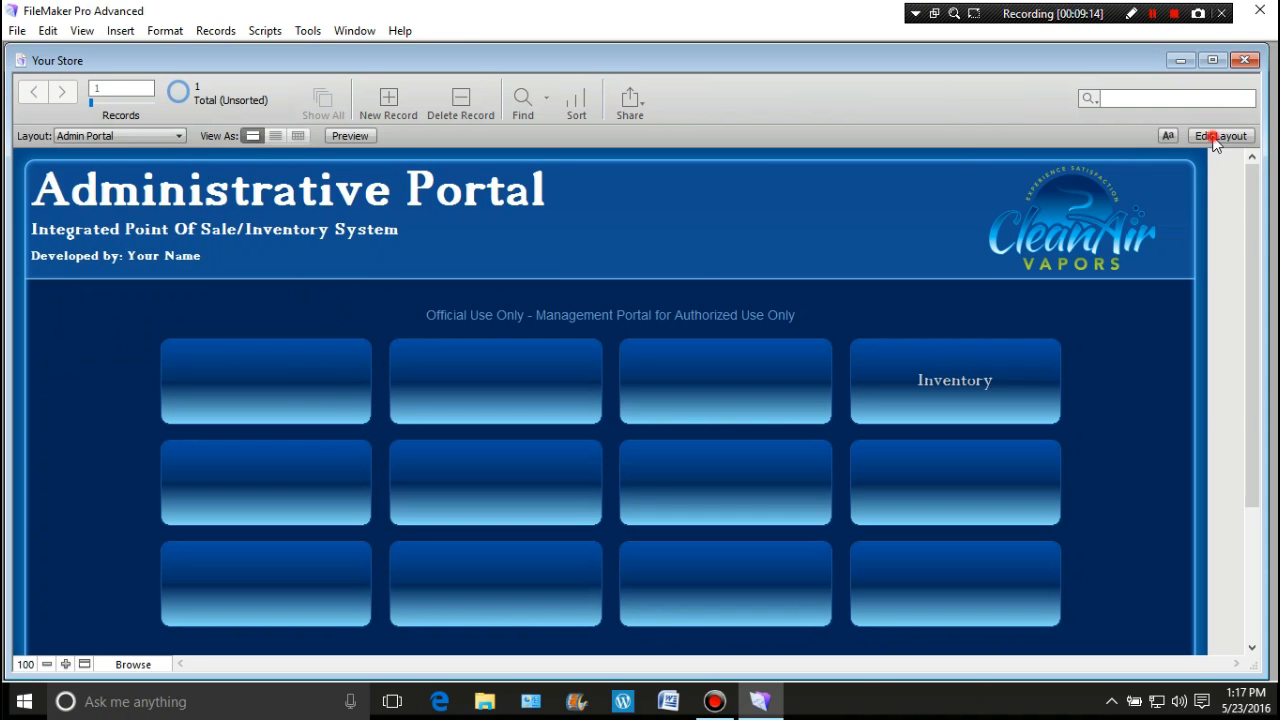
# Step: Open Manage Database's Tables tab and display the Register1Monitor table's fields
pyautogui.click(1234, 100)
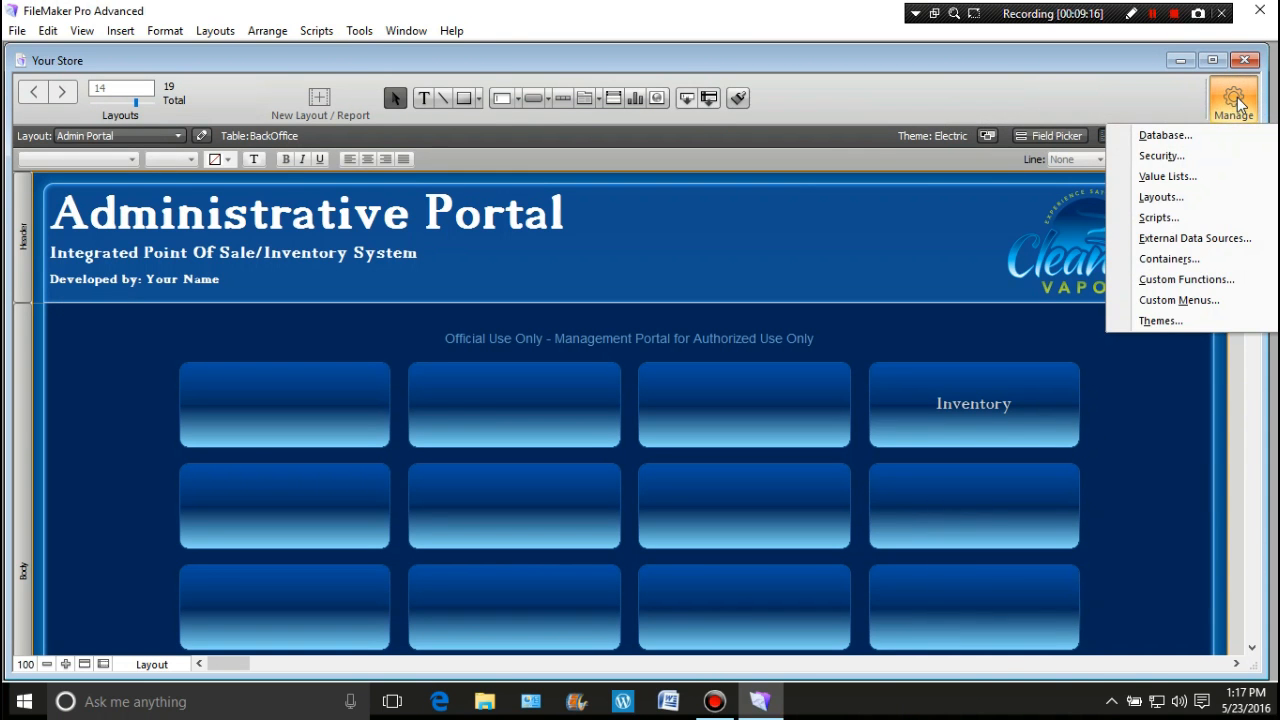
pyautogui.click(1190, 134)
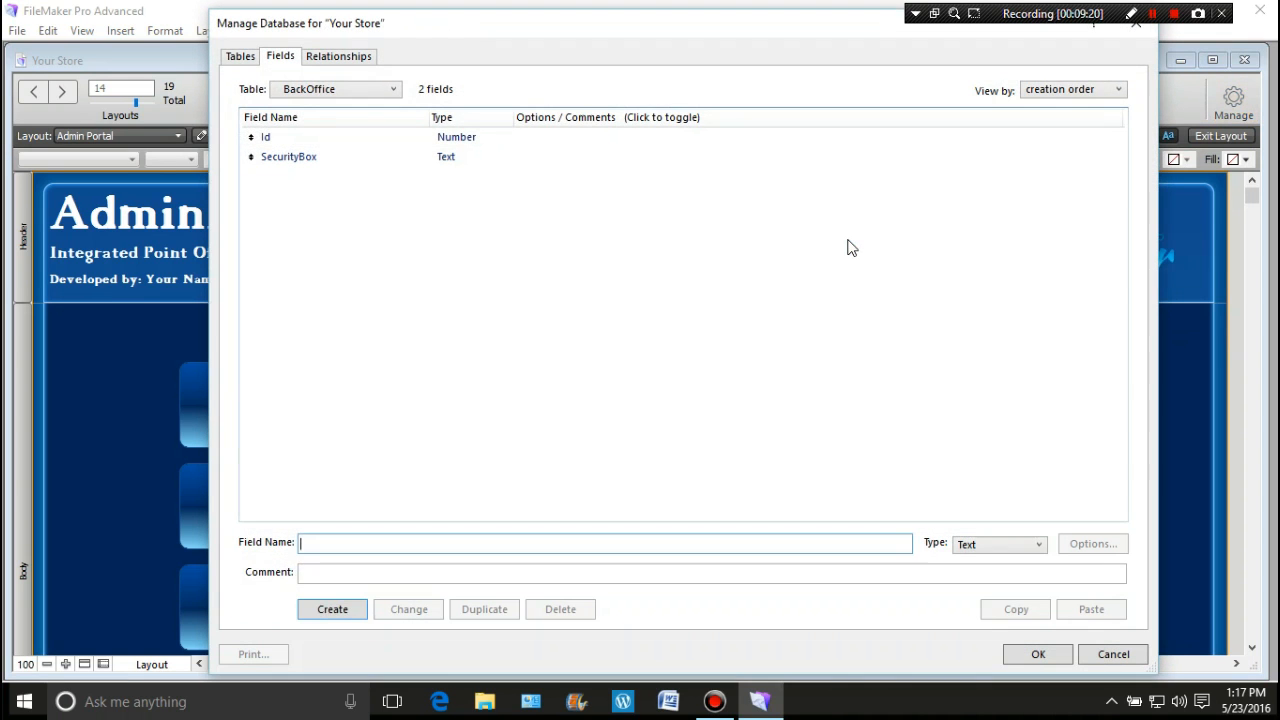
pyautogui.click(236, 56)
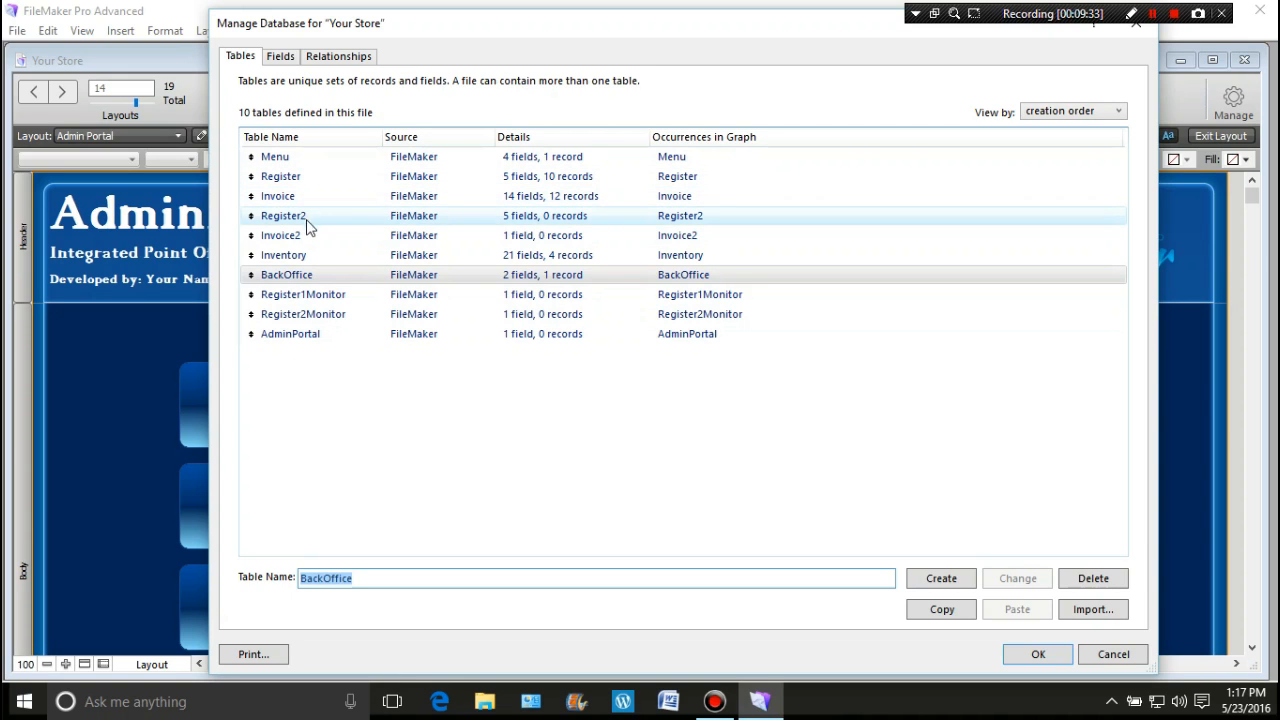
pyautogui.doubleClick(320, 298)
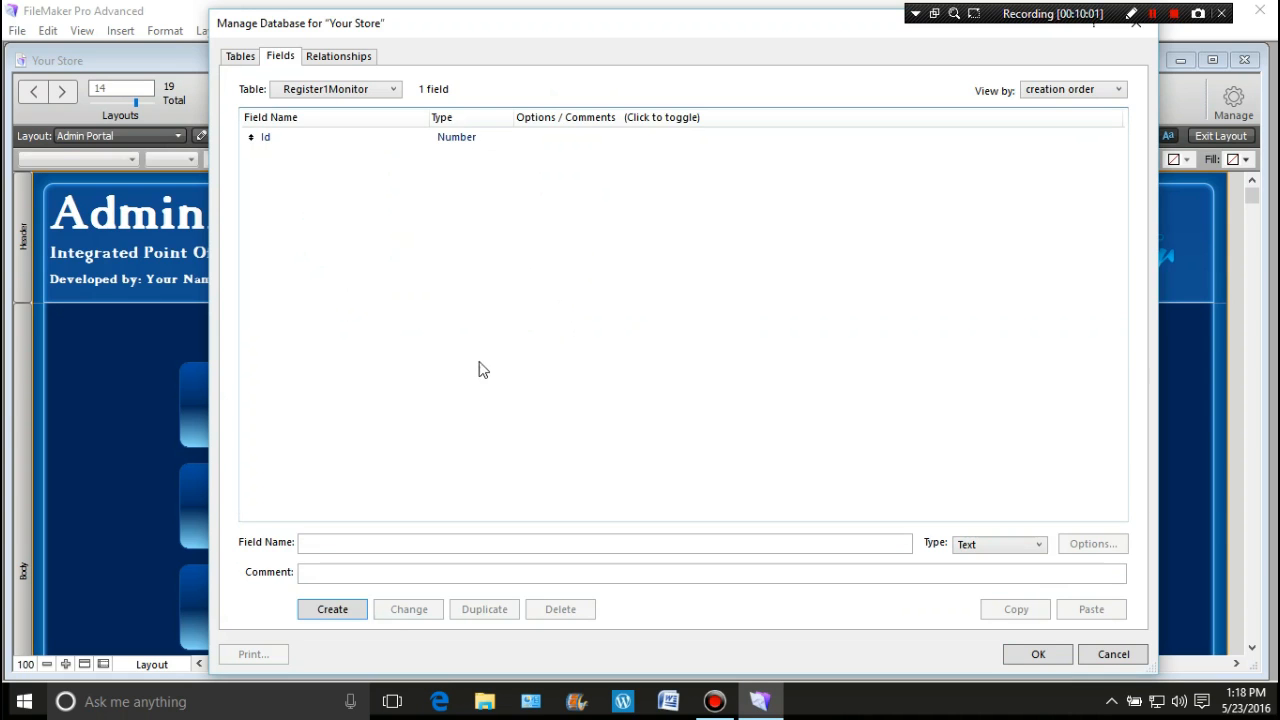
# Step: Create a field named Date of type Date in Register1Monitor
pyautogui.click(326, 543)
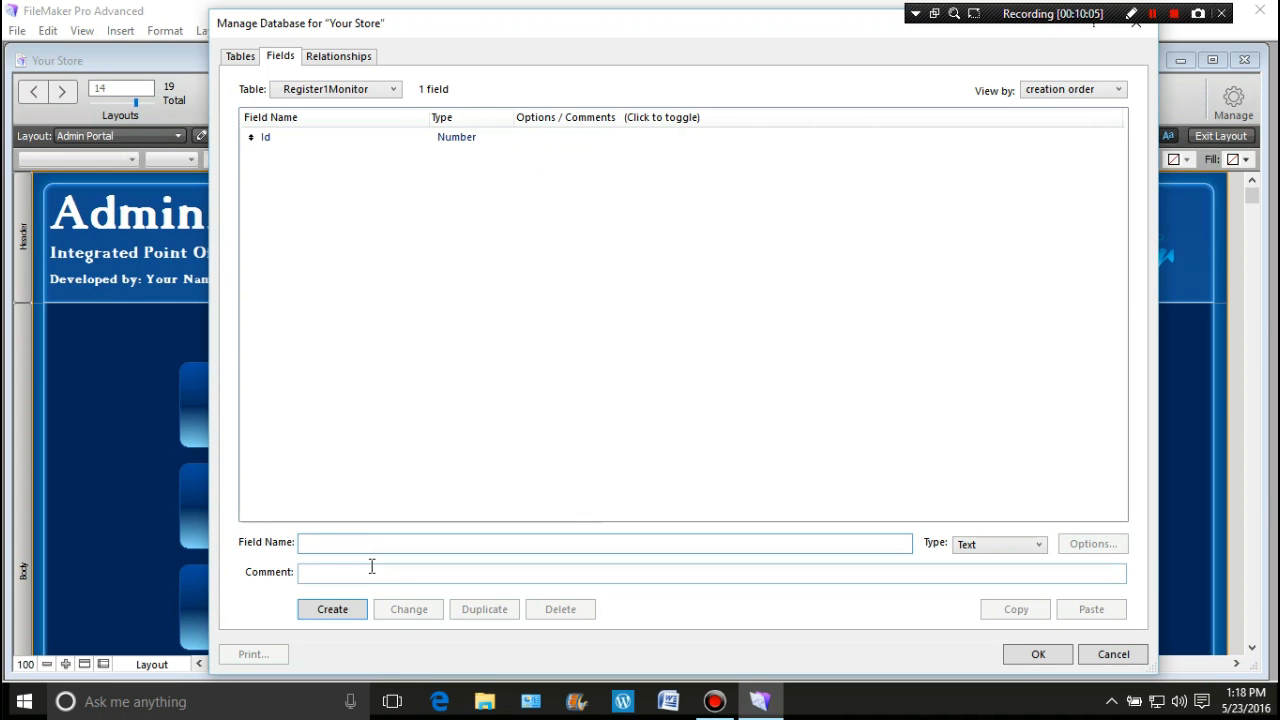
pyautogui.write('Date')
pyautogui.hotkey('ctrl', 'd')
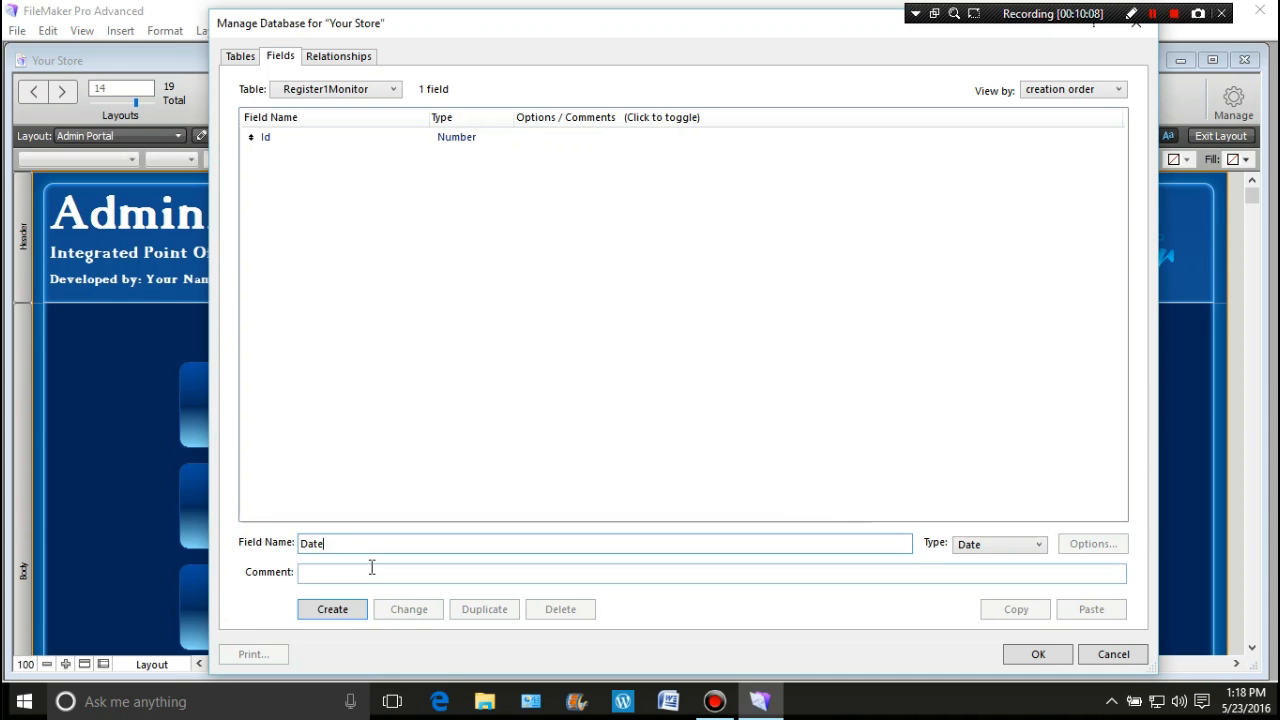
pyautogui.press('Return')
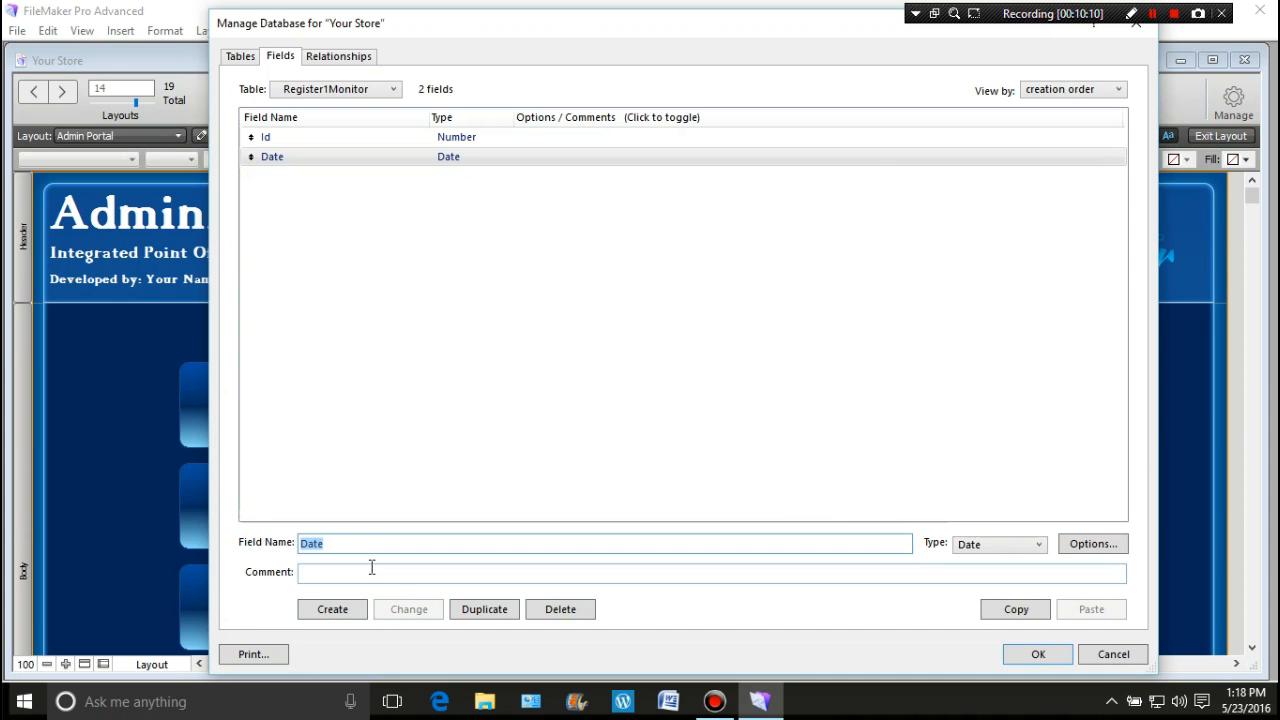
# Step: Create a TimeofAction field of type Time, then bring up the Date field's options
pyautogui.write('TimeofAction')
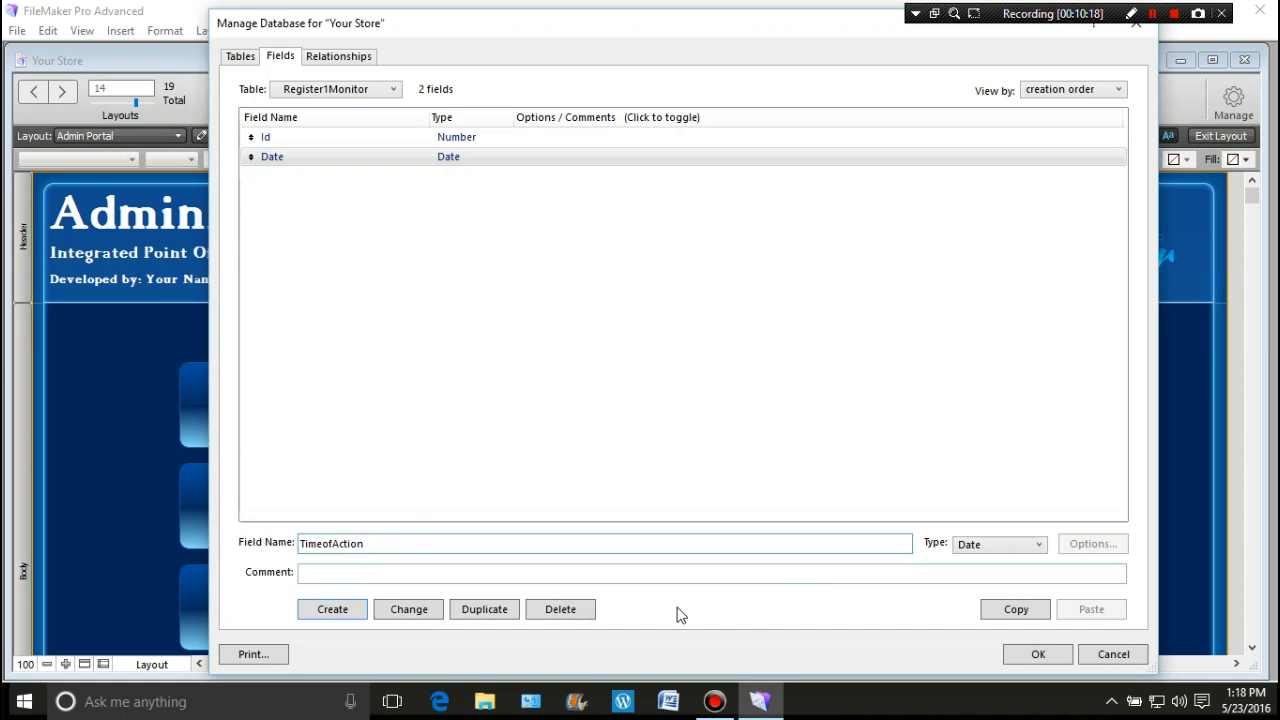
pyautogui.click(1039, 545)
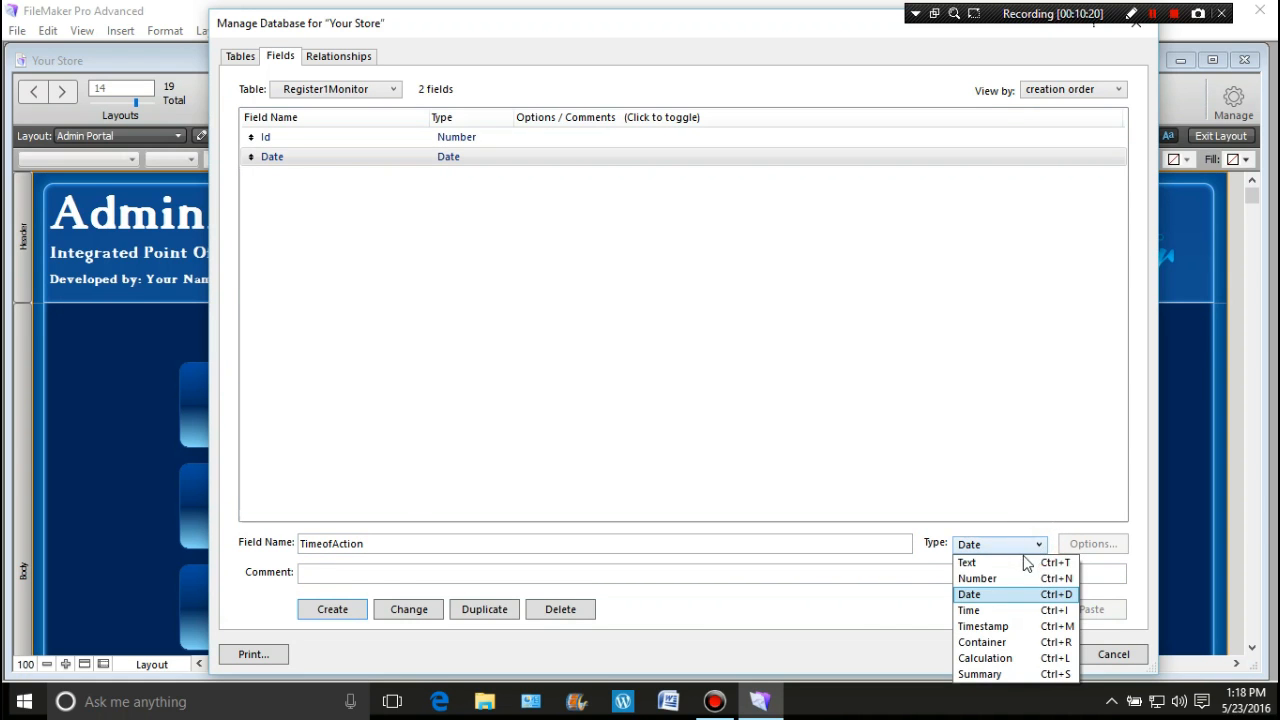
pyautogui.click(996, 612)
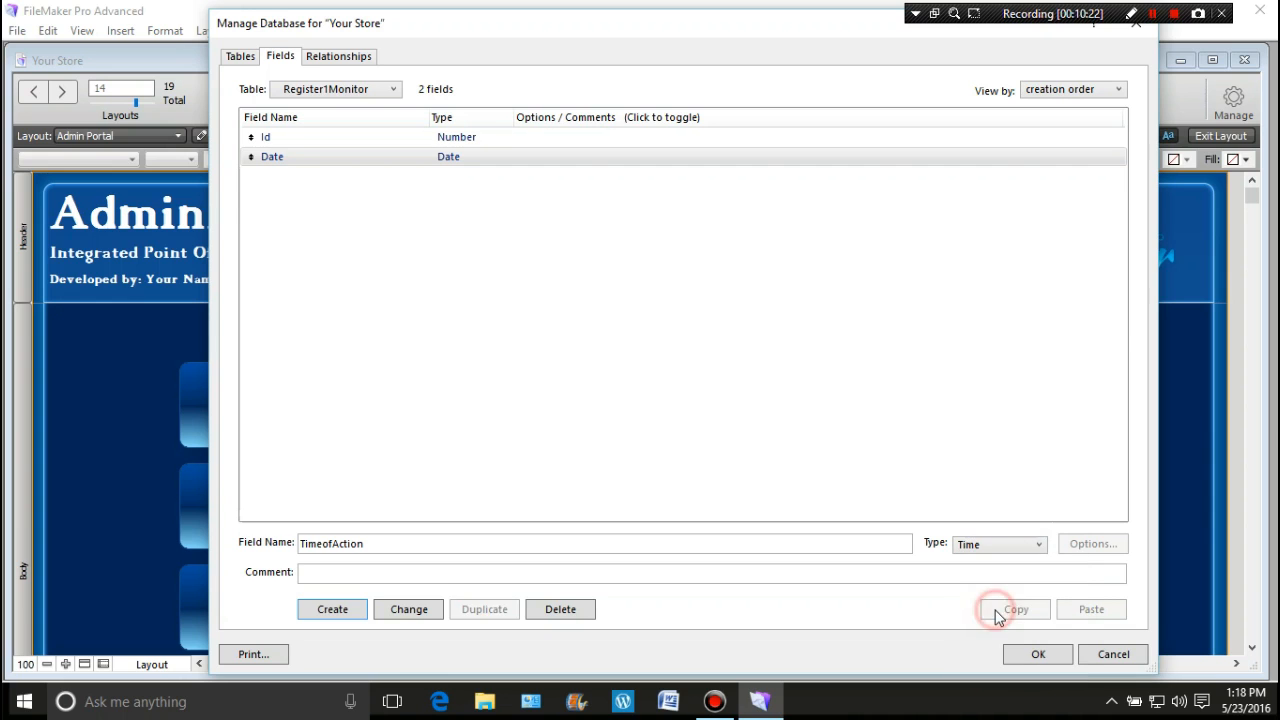
pyautogui.click(350, 610)
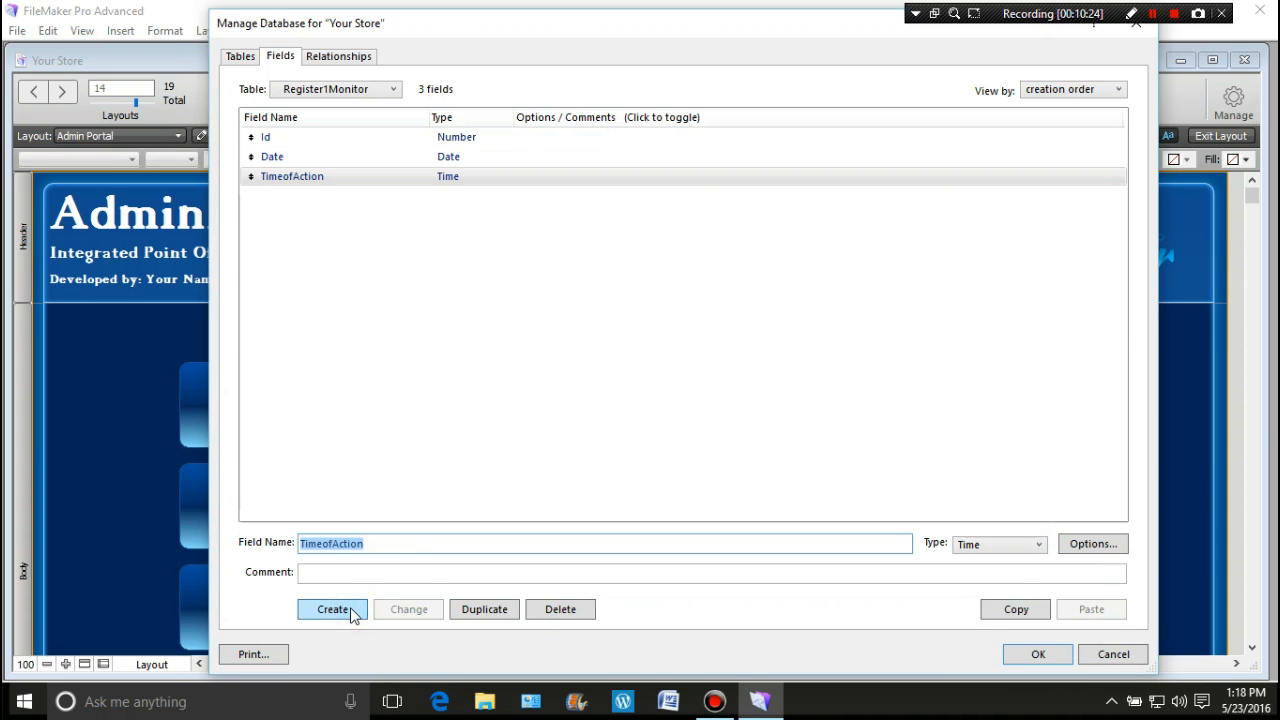
pyautogui.click(272, 175)
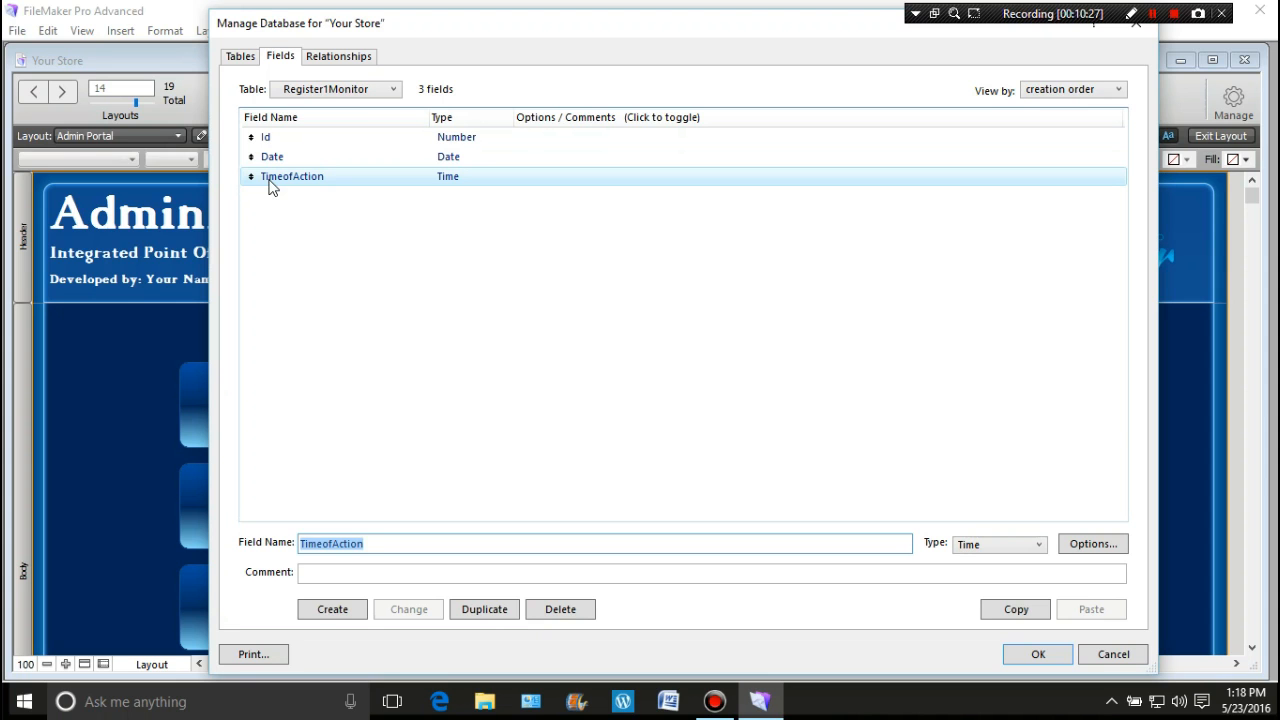
pyautogui.doubleClick(455, 158)
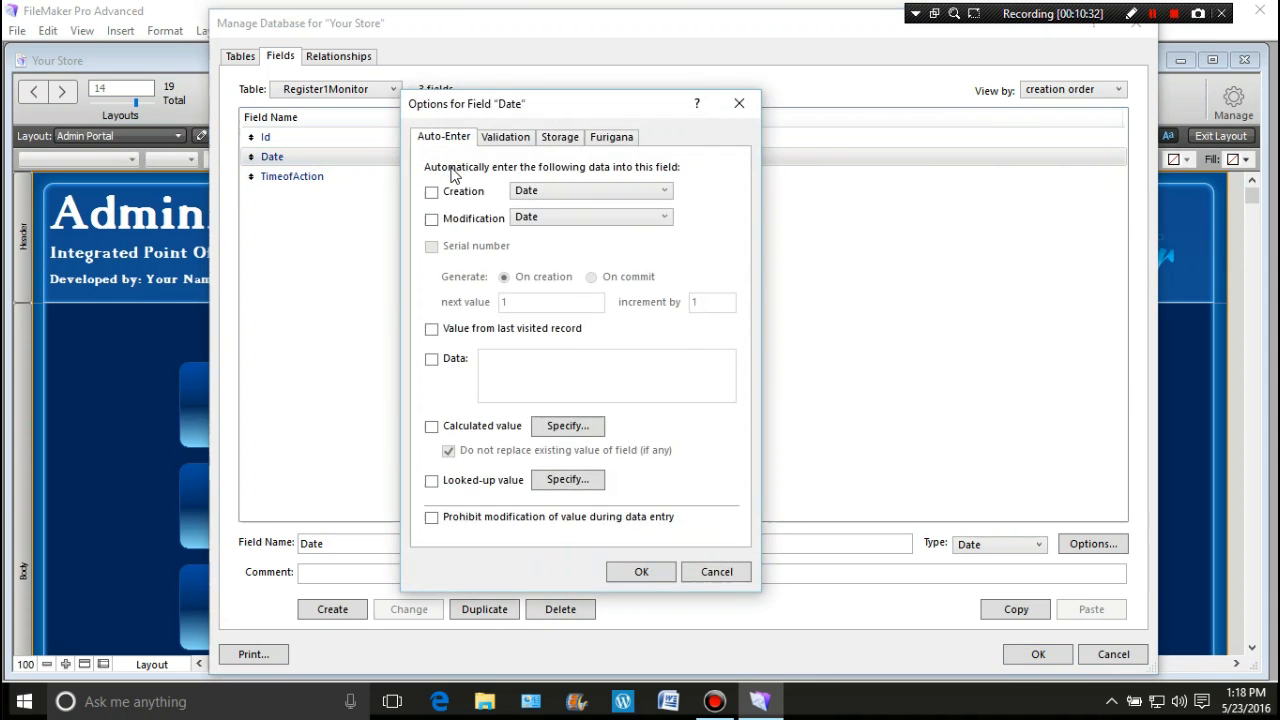
# Step: Make Date auto-enter the creation date and TimeofAction auto-enter the creation time
pyautogui.click(432, 192)
pyautogui.click(627, 572)
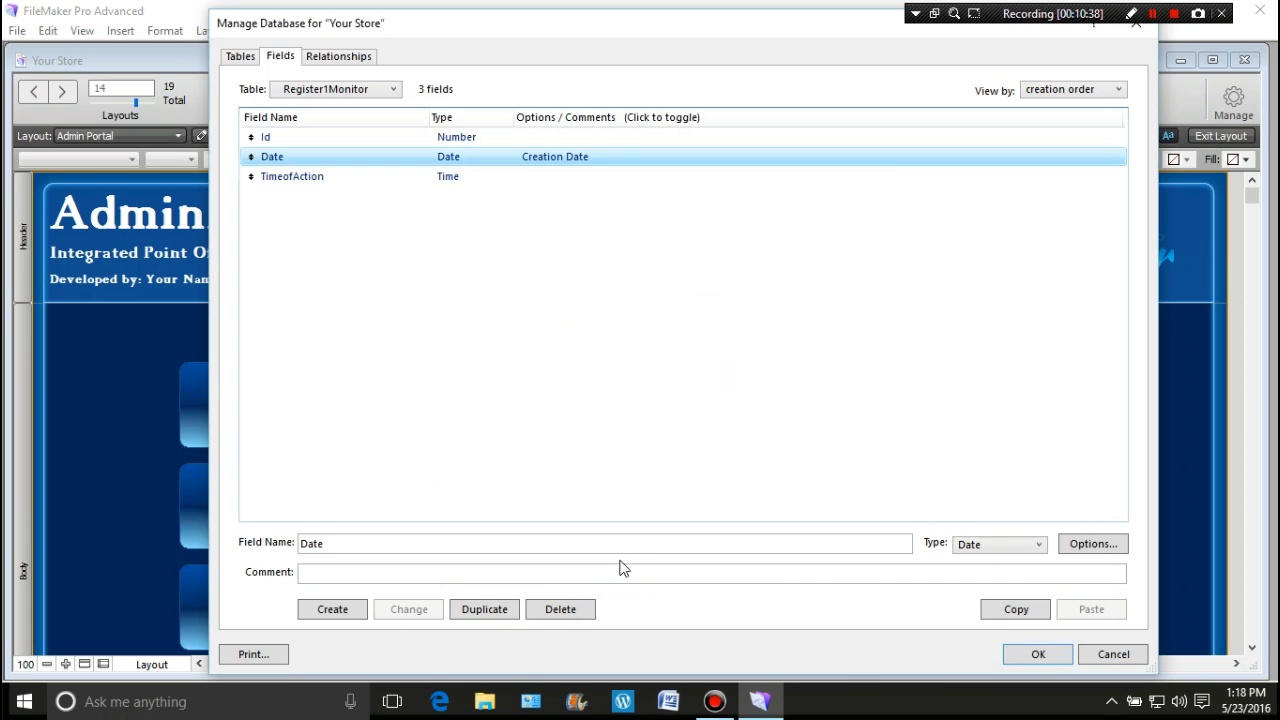
pyautogui.doubleClick(277, 180)
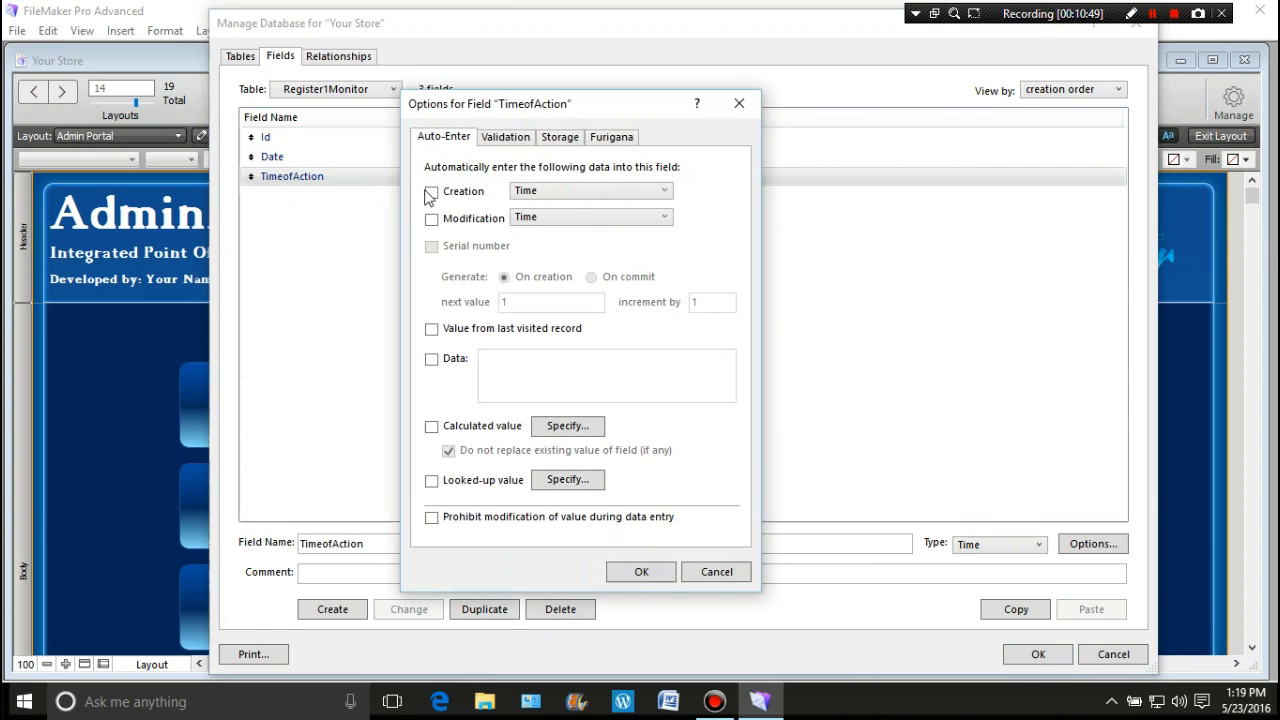
pyautogui.click(431, 193)
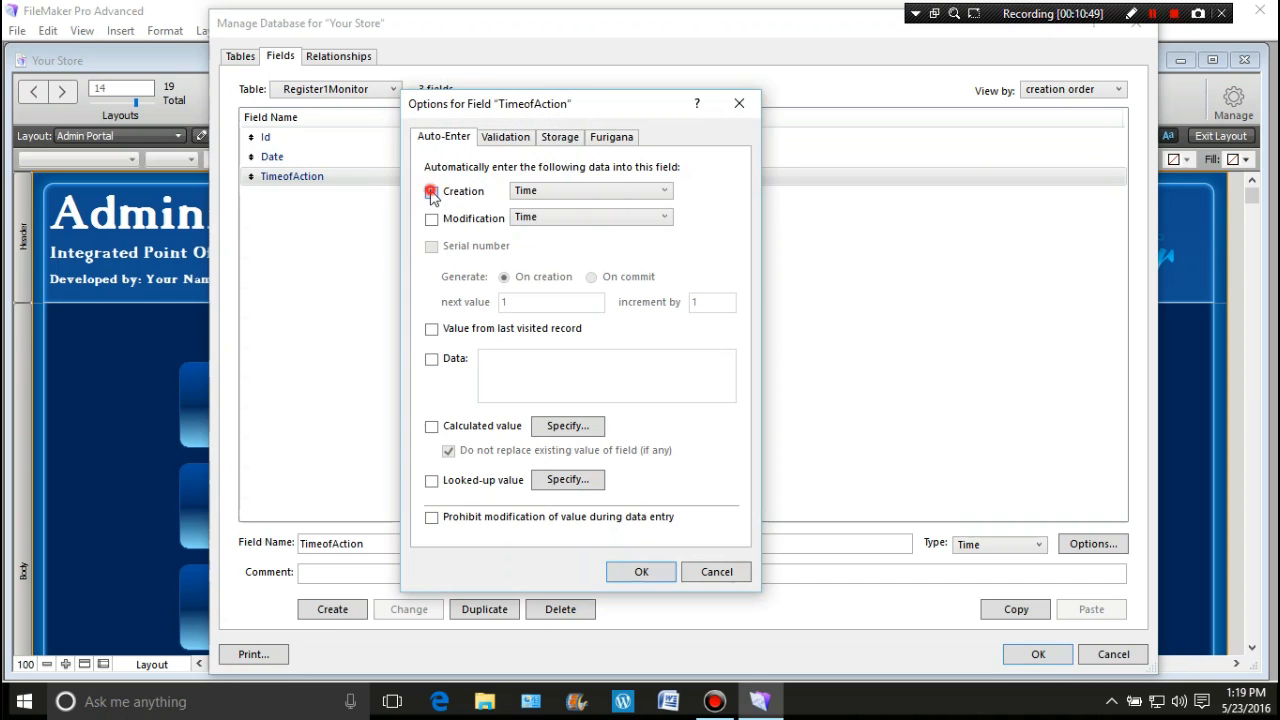
pyautogui.click(630, 572)
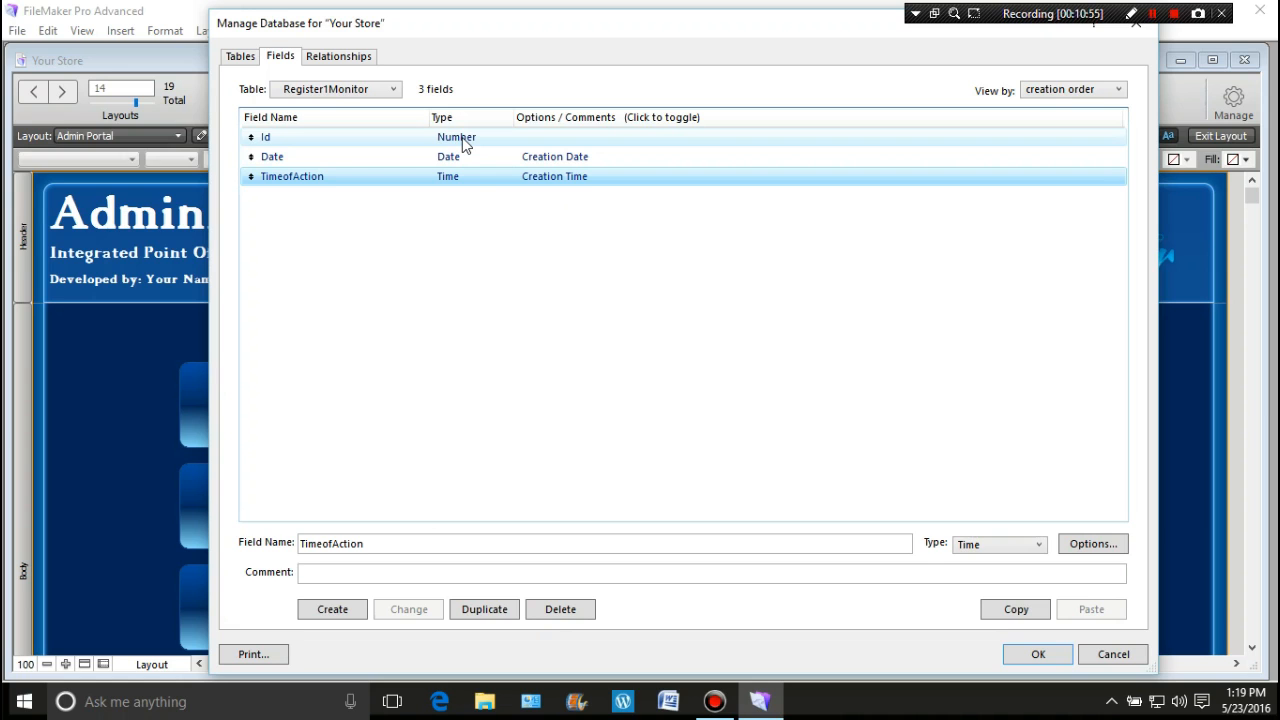
pyautogui.click(278, 206)
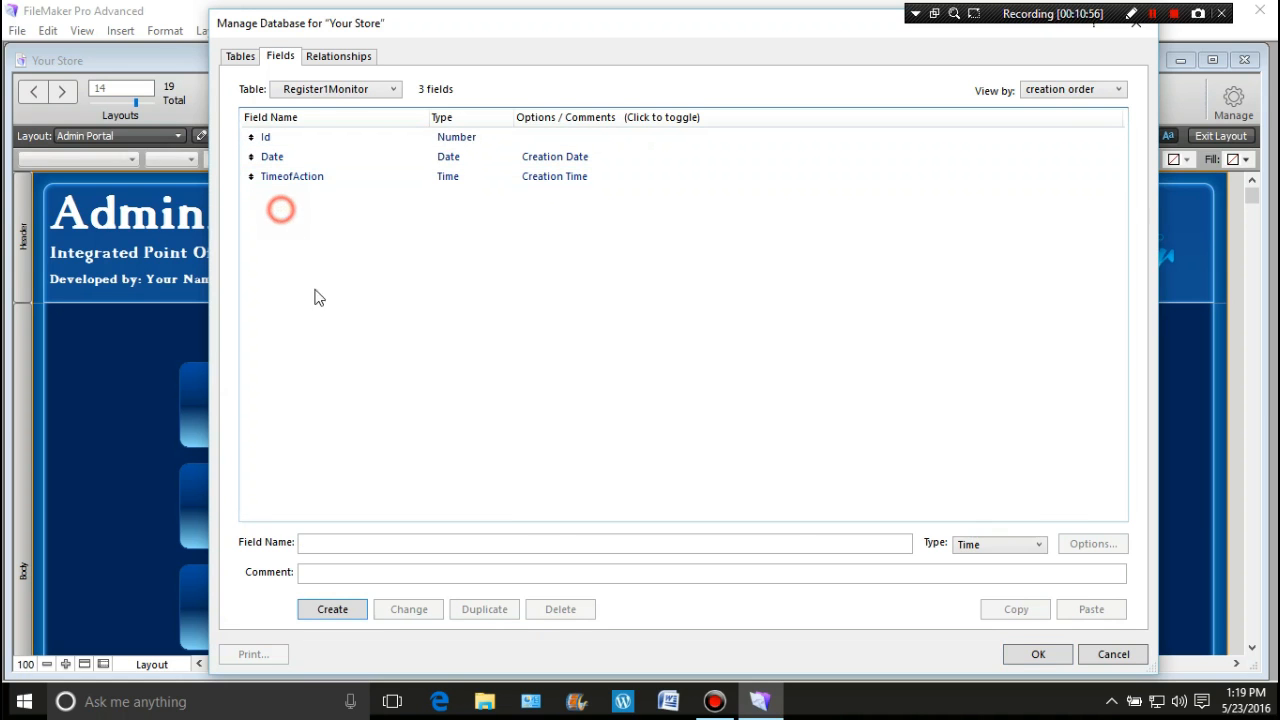
# Step: Add InvoiceNumber and CashSales as Number fields
pyautogui.click(336, 542)
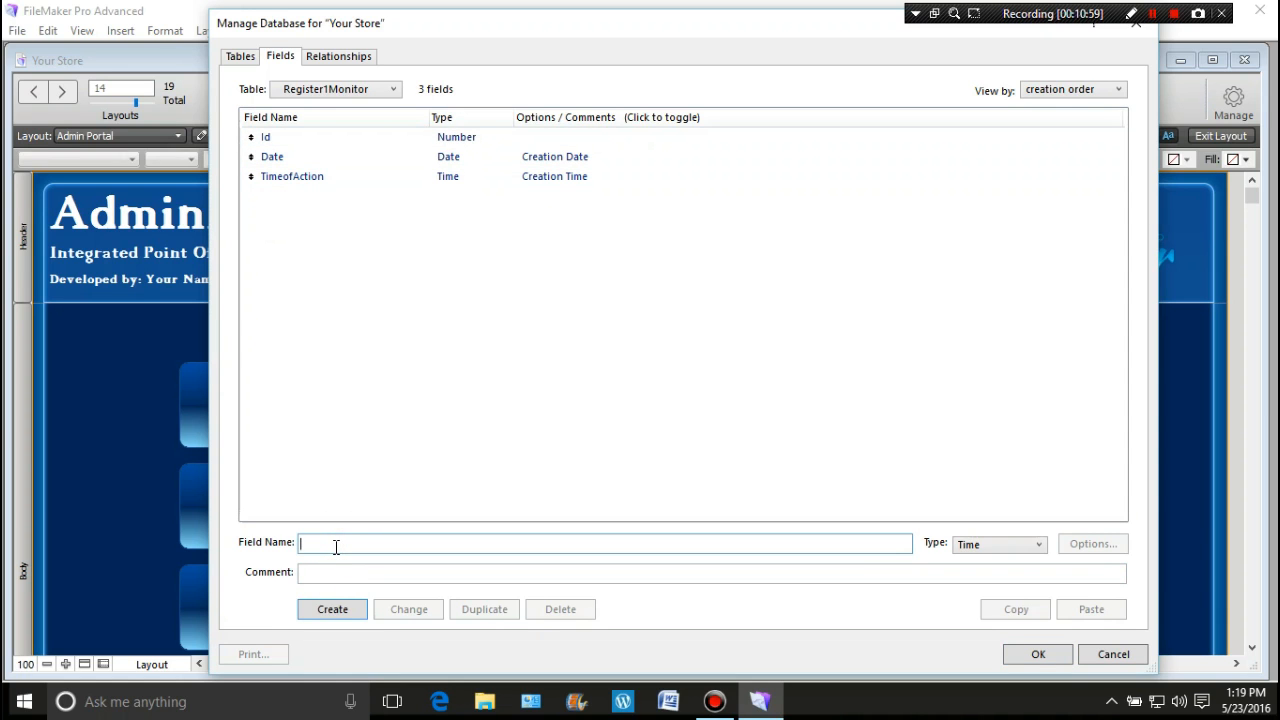
pyautogui.write('InvoiceNumber')
pyautogui.hotkey('ctrl', 'n')
pyautogui.press('Return')
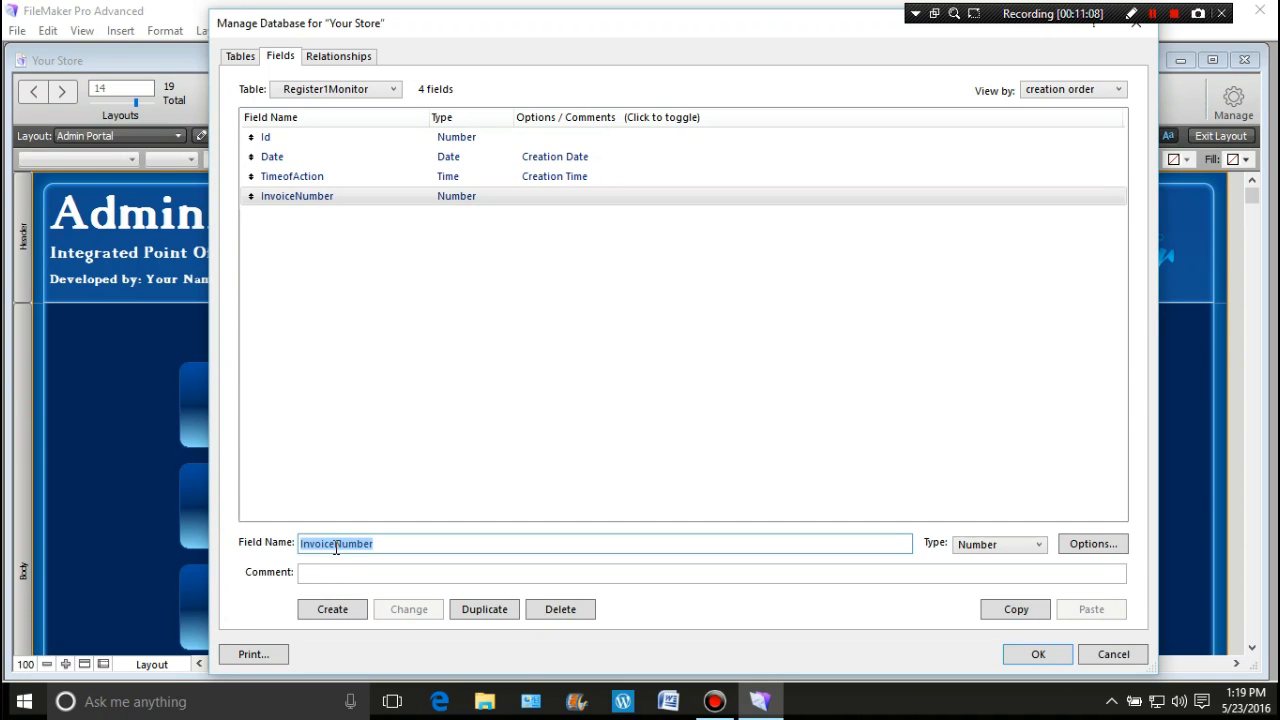
pyautogui.write('Cash')
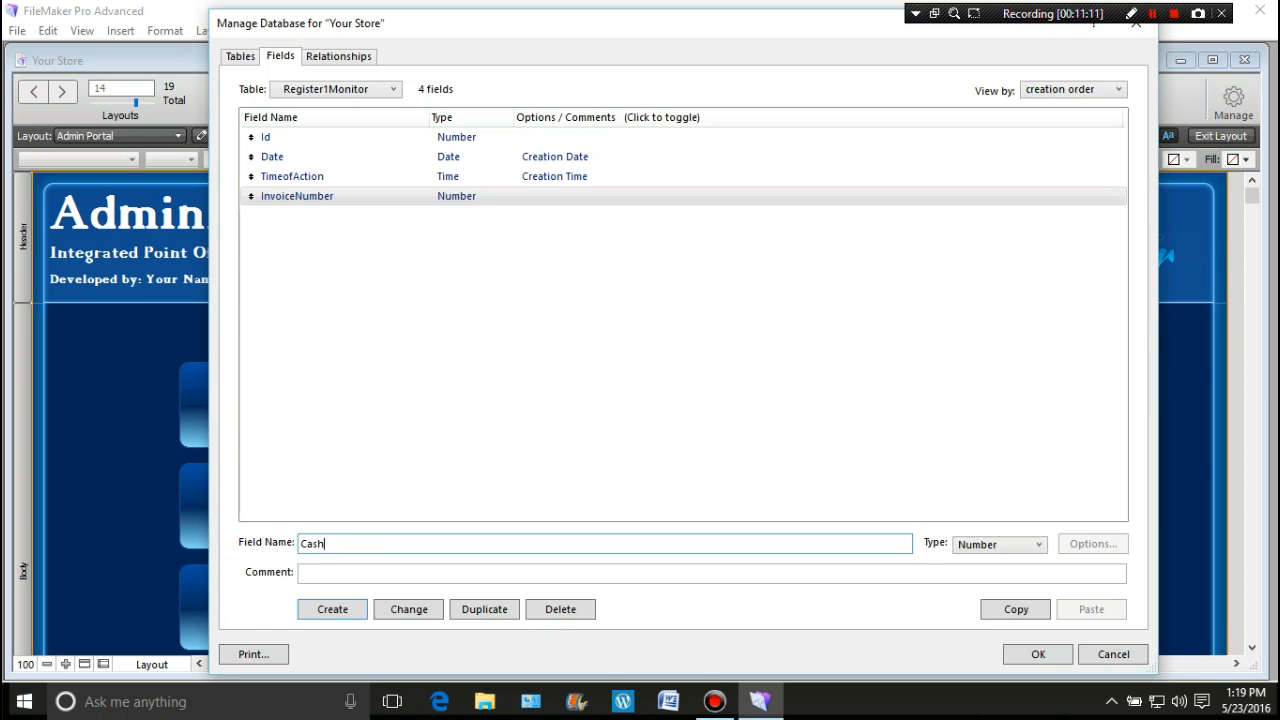
pyautogui.write('Sales')
pyautogui.press('Return')
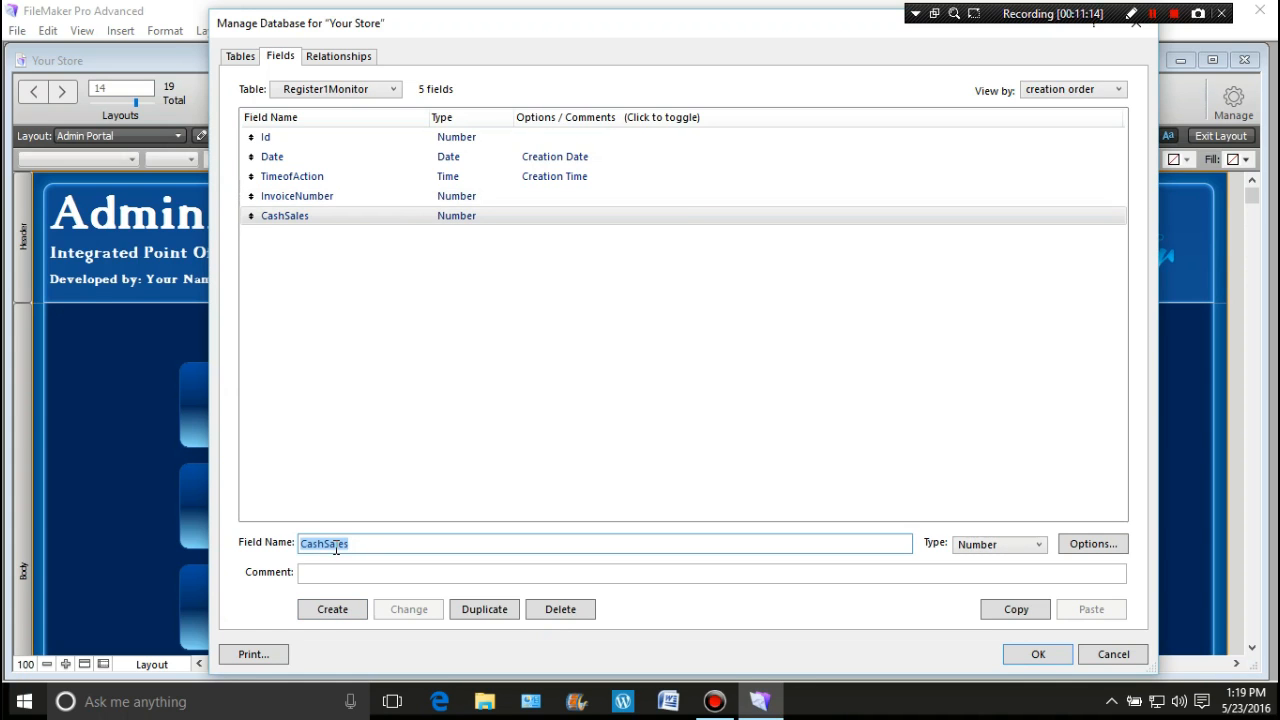
# Step: Add CreditSales, TaxableSales and TaxesCollected as Number fields
pyautogui.write('Credit')
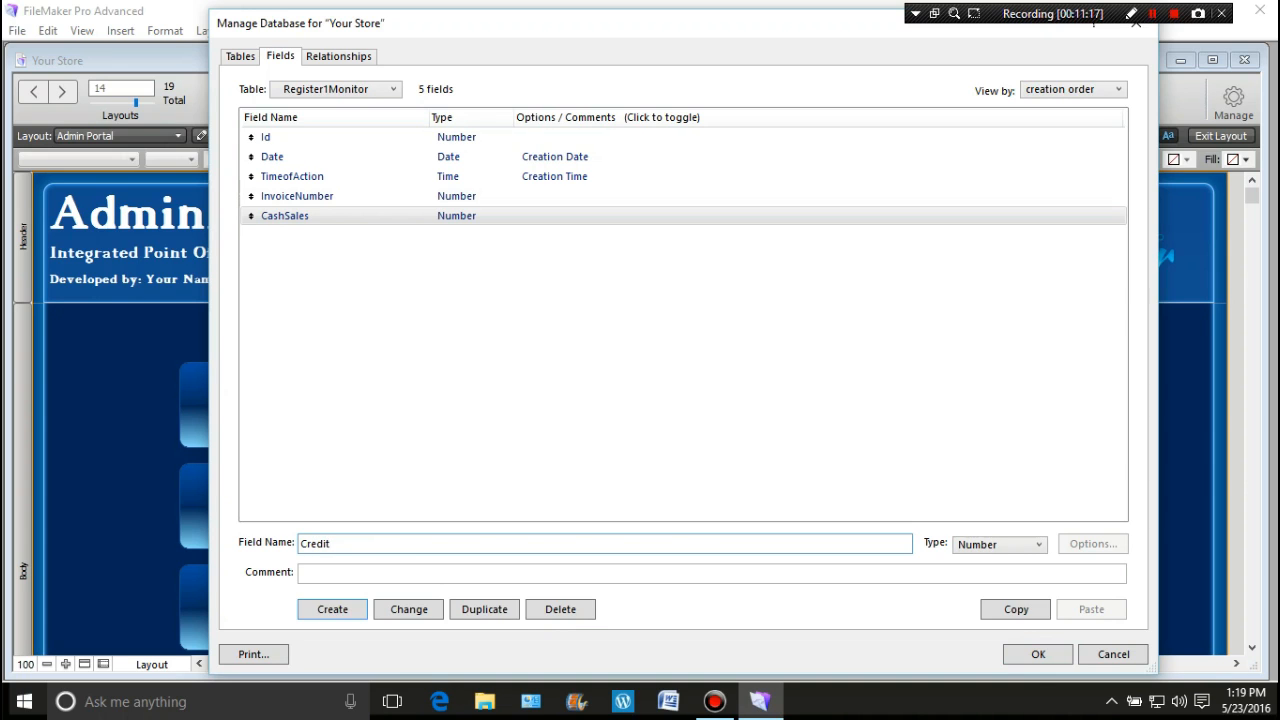
pyautogui.write('Sales')
pyautogui.press('Return')
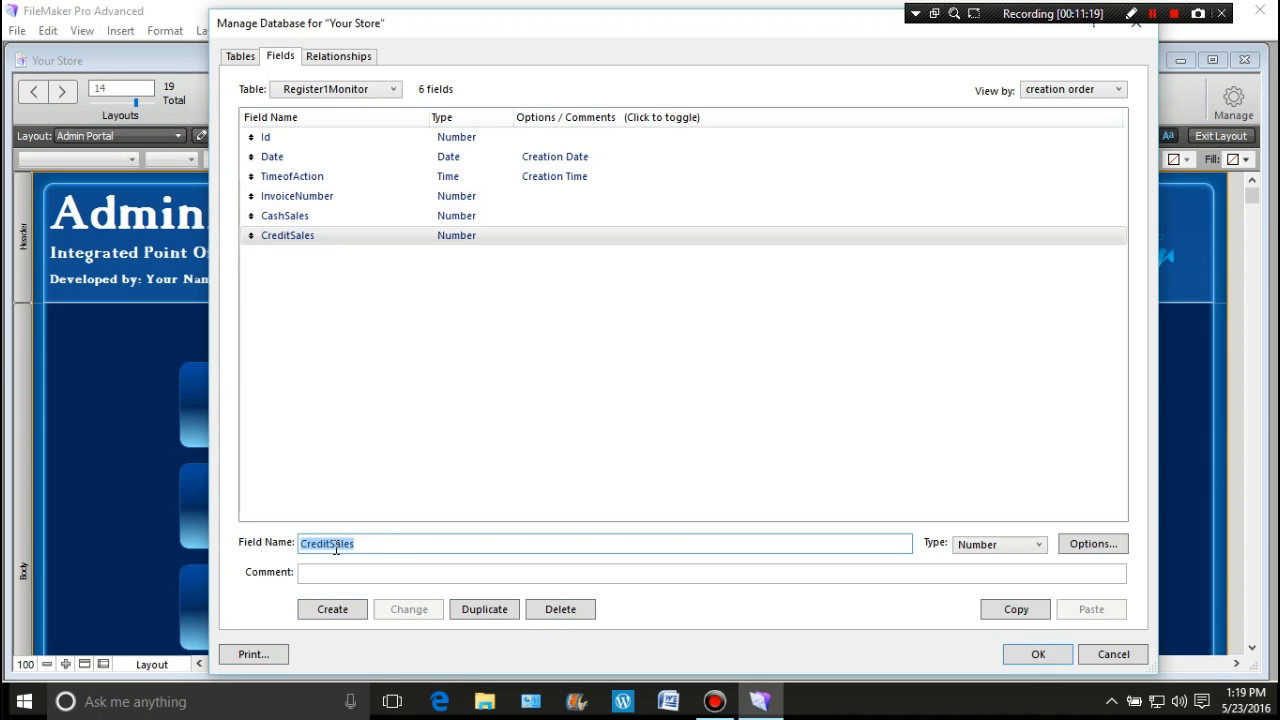
pyautogui.write('Total')
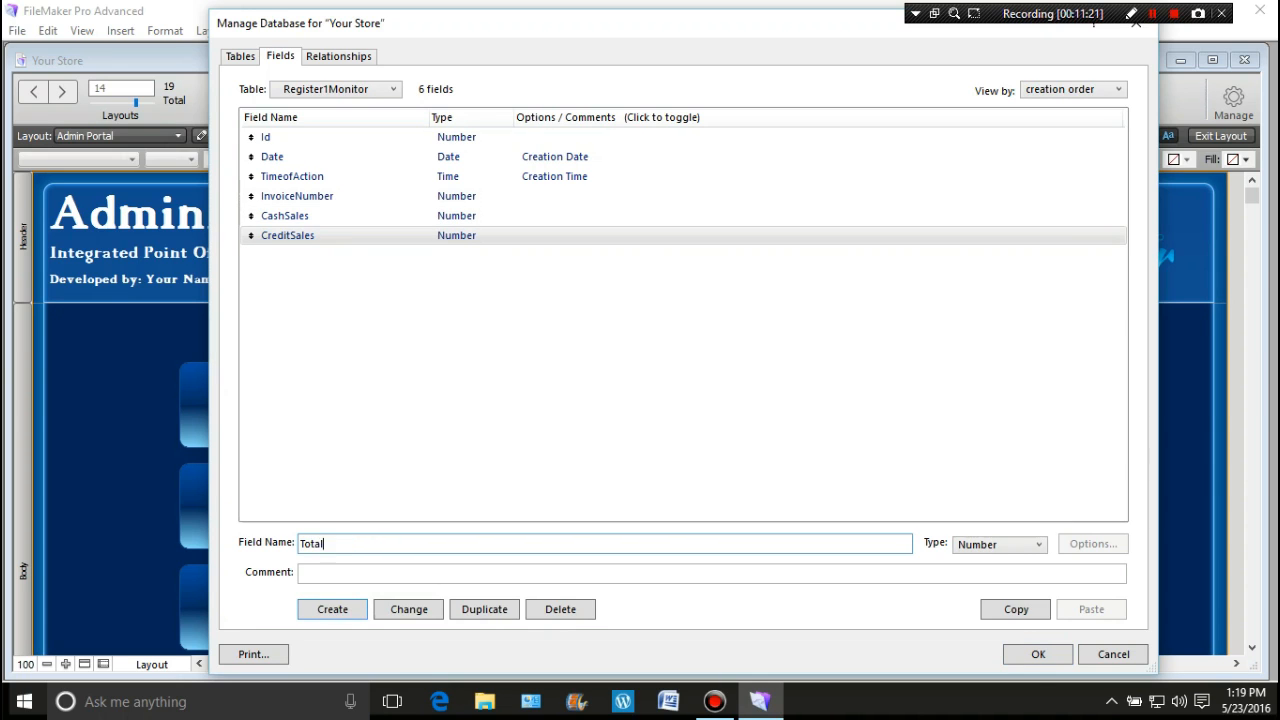
pyautogui.write('Sales')
pyautogui.press('BackSpace')
pyautogui.press('BackSpace')
pyautogui.press('BackSpace')
pyautogui.press('BackSpace')
pyautogui.press('BackSpace')
pyautogui.press('BackSpace')
pyautogui.write('axabl')
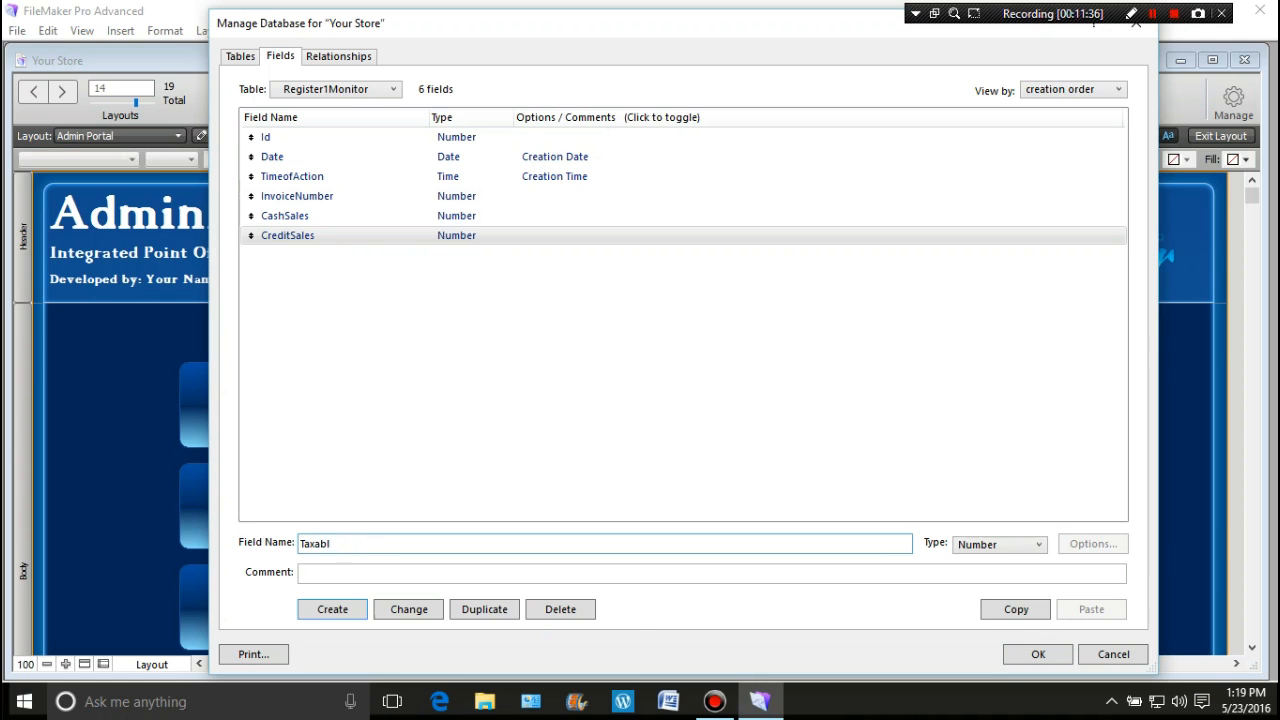
pyautogui.write('eSales')
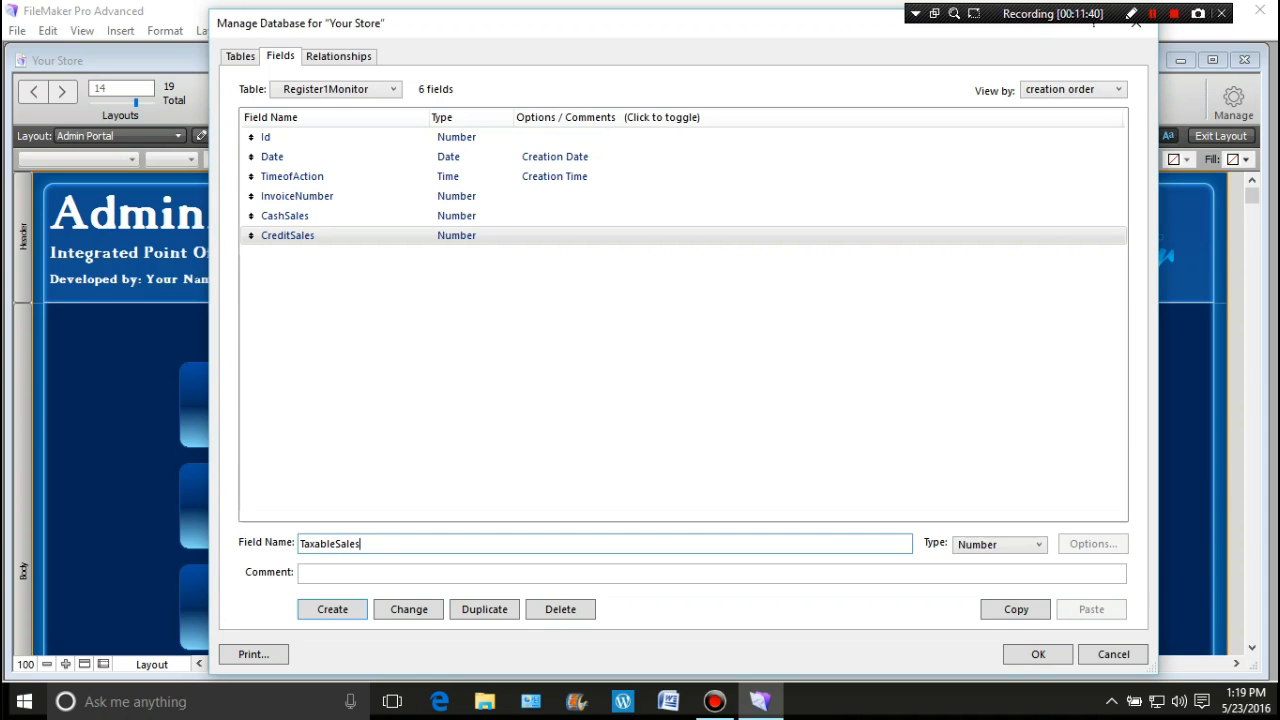
pyautogui.press('Return')
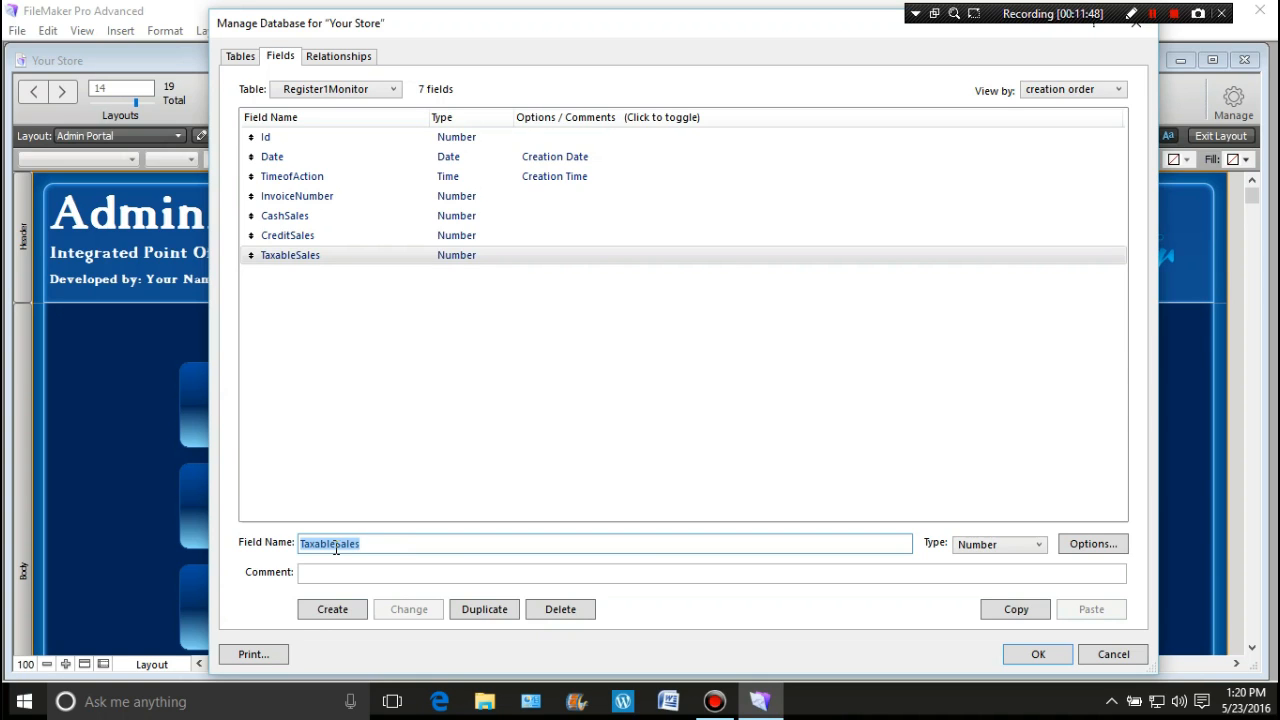
pyautogui.write('T')
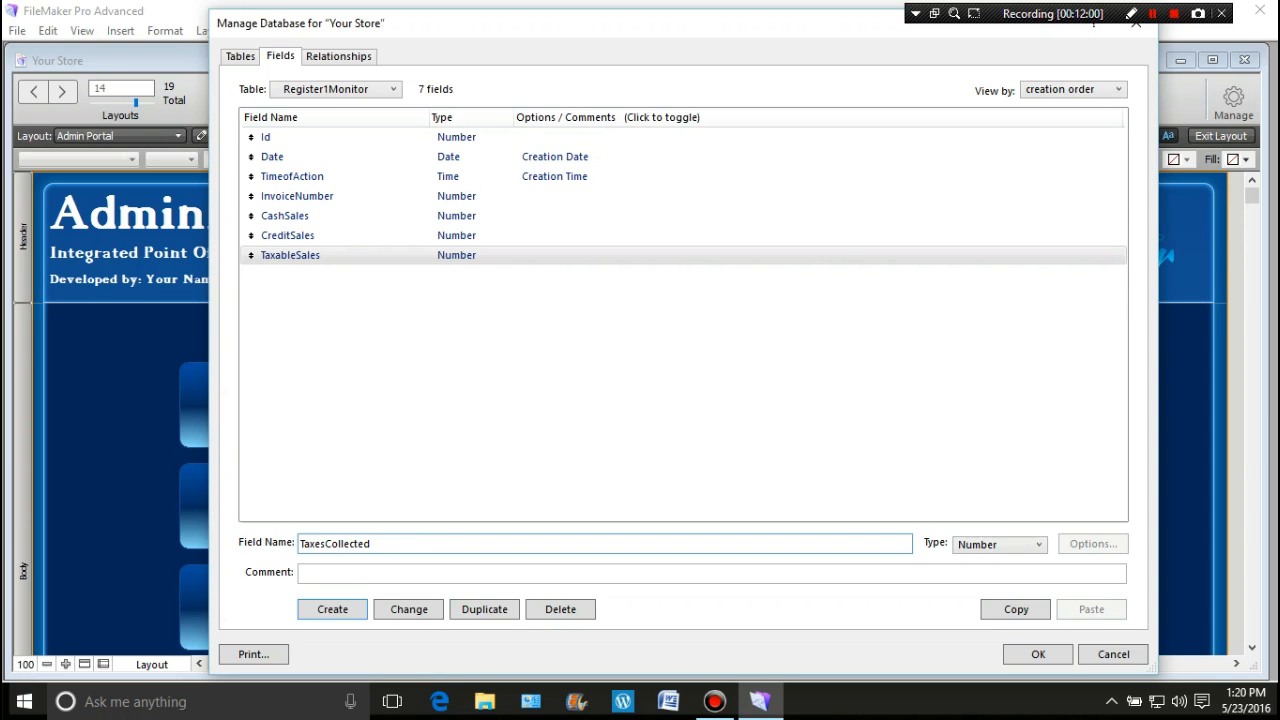
pyautogui.click(330, 609)
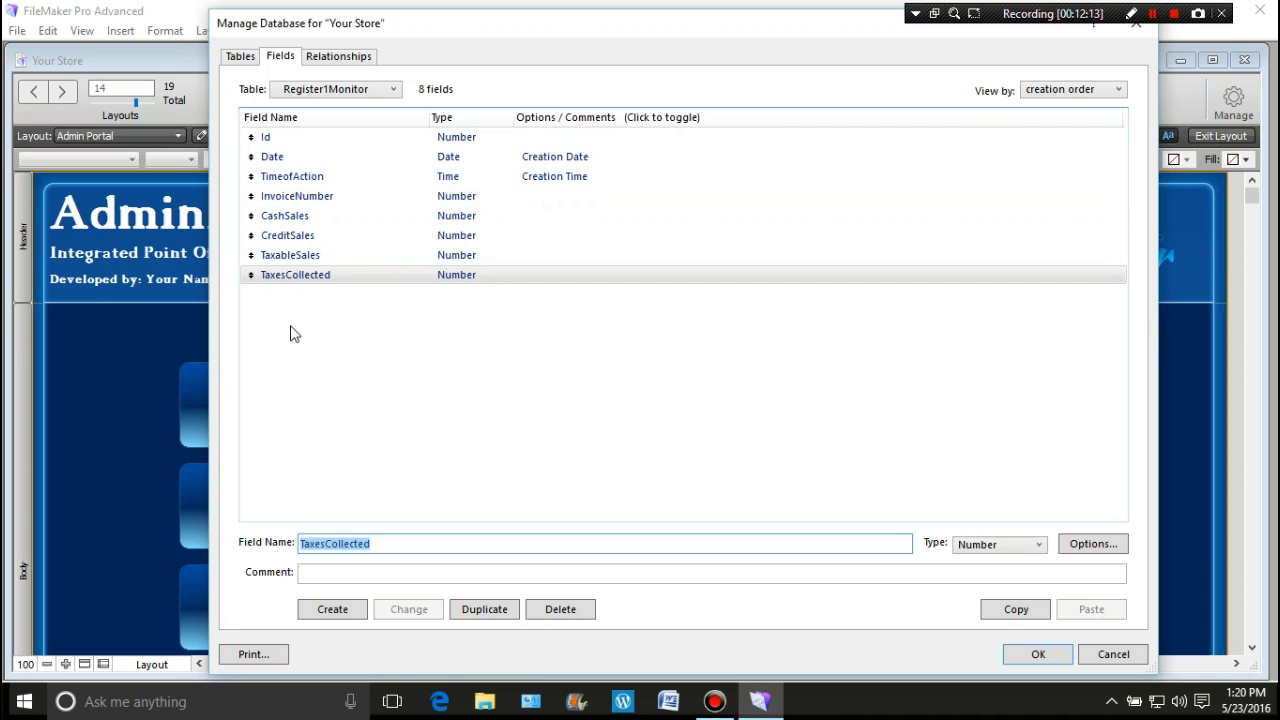
# Step: Create an S_CashSales Summary field giving the Total of CashSales
pyautogui.click(286, 220)
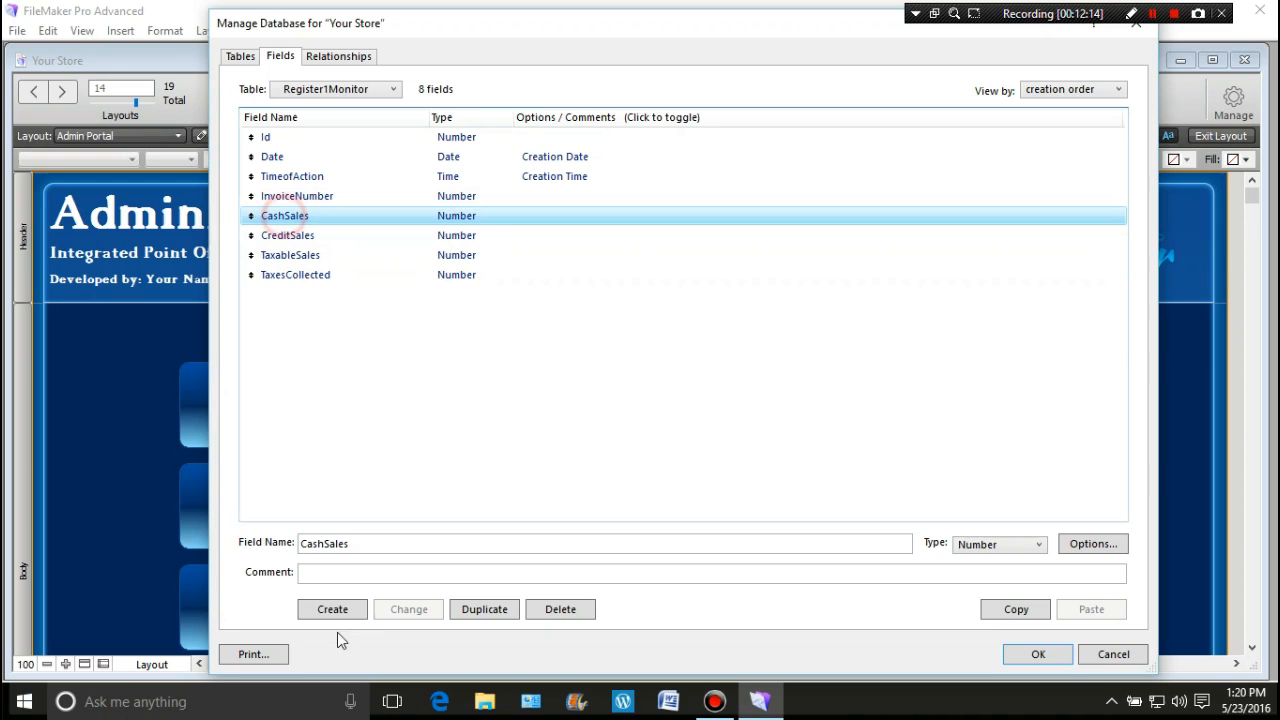
pyautogui.click(302, 545)
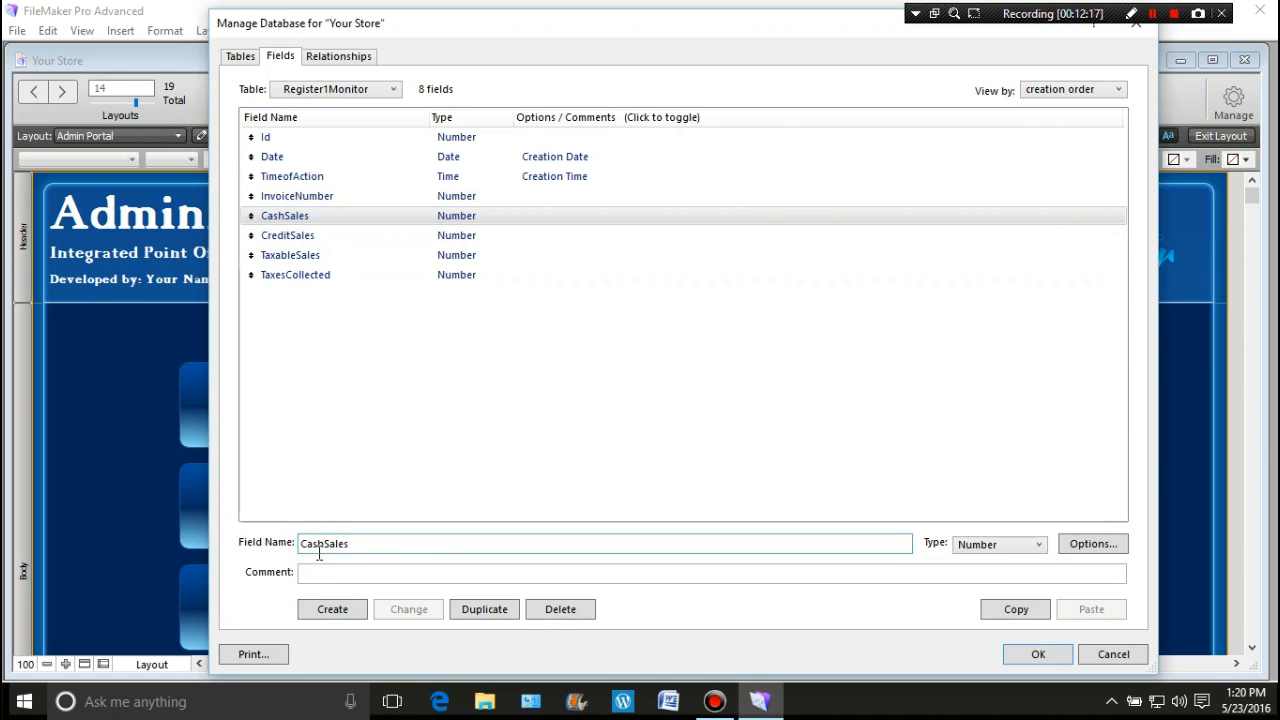
pyautogui.write('S_')
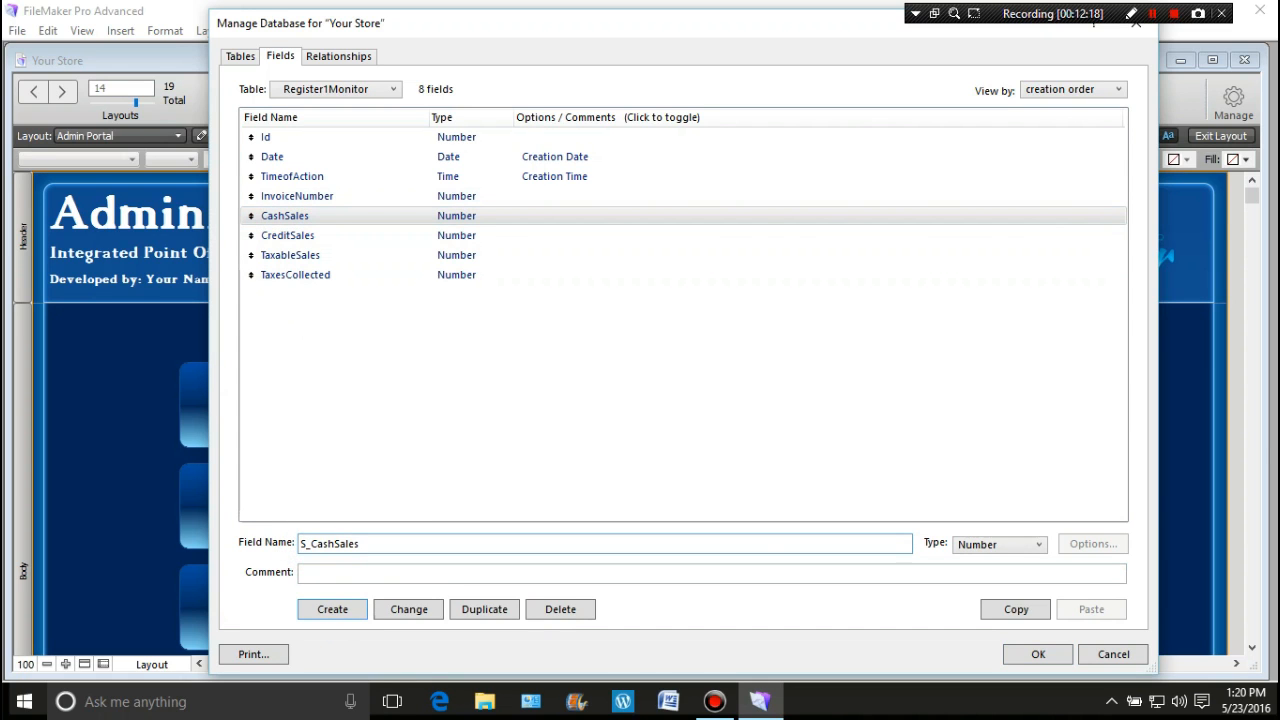
pyautogui.click(1040, 545)
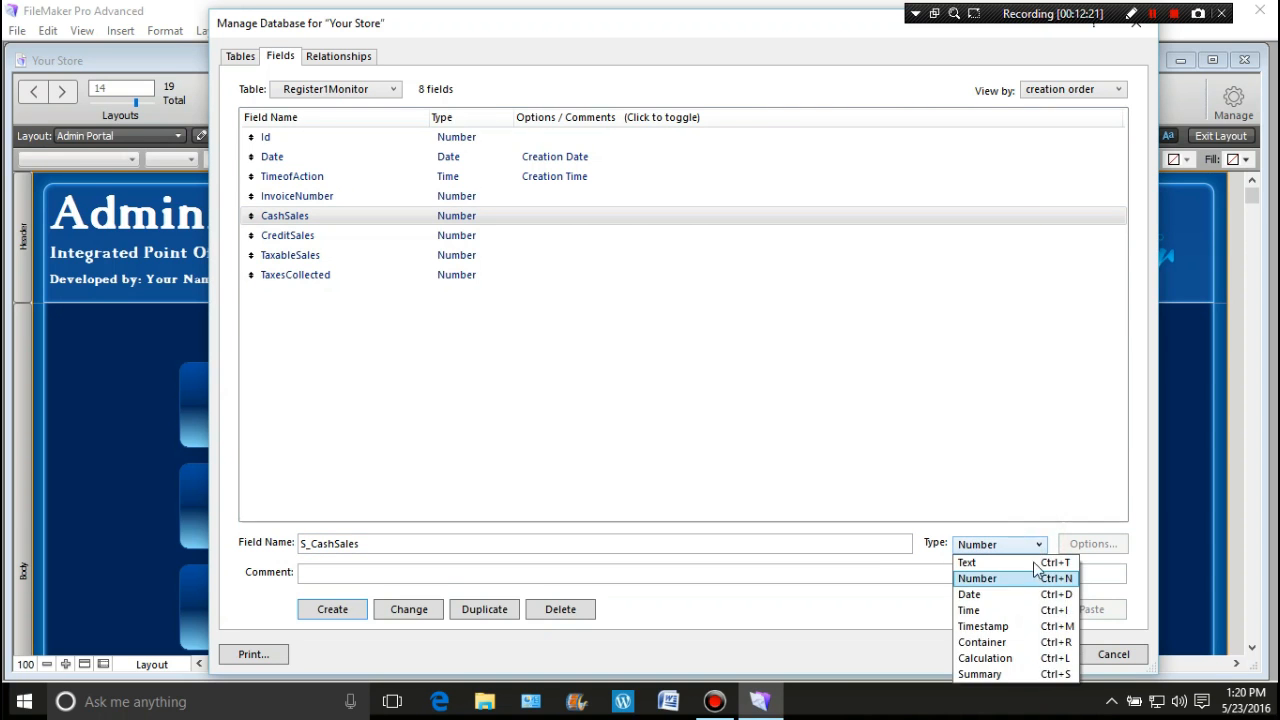
pyautogui.click(1008, 673)
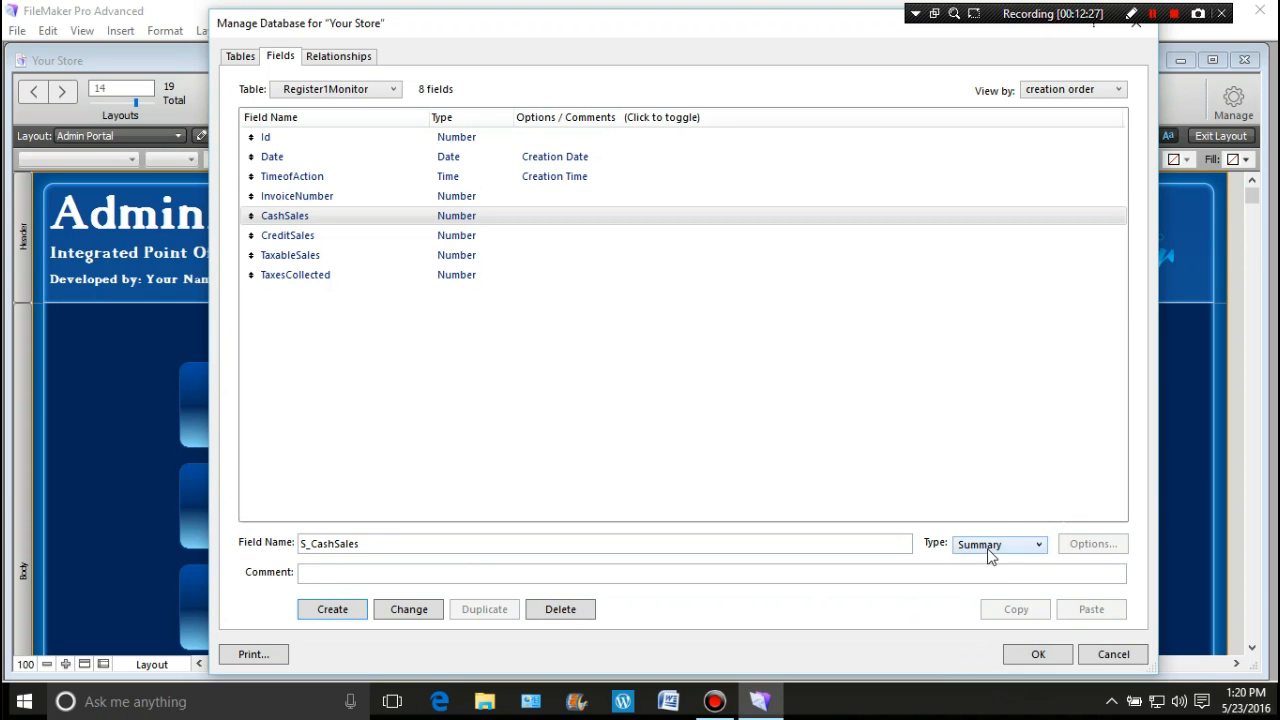
pyautogui.click(330, 613)
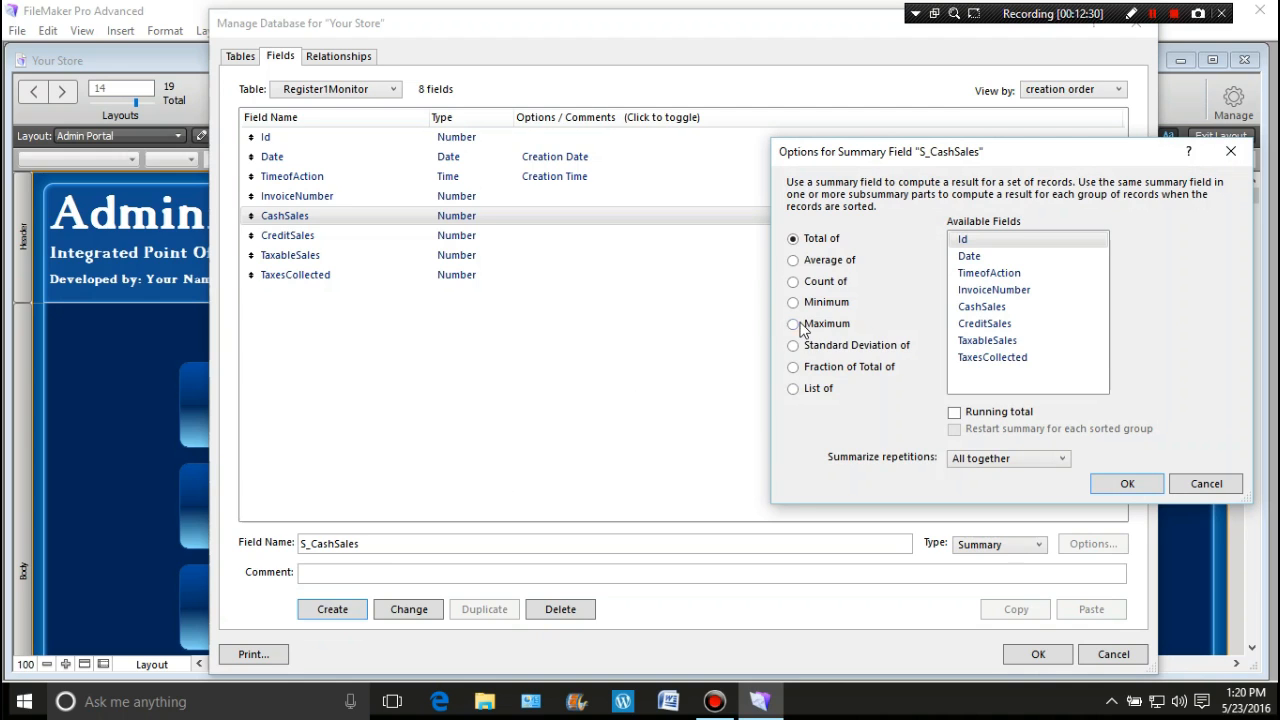
pyautogui.click(993, 308)
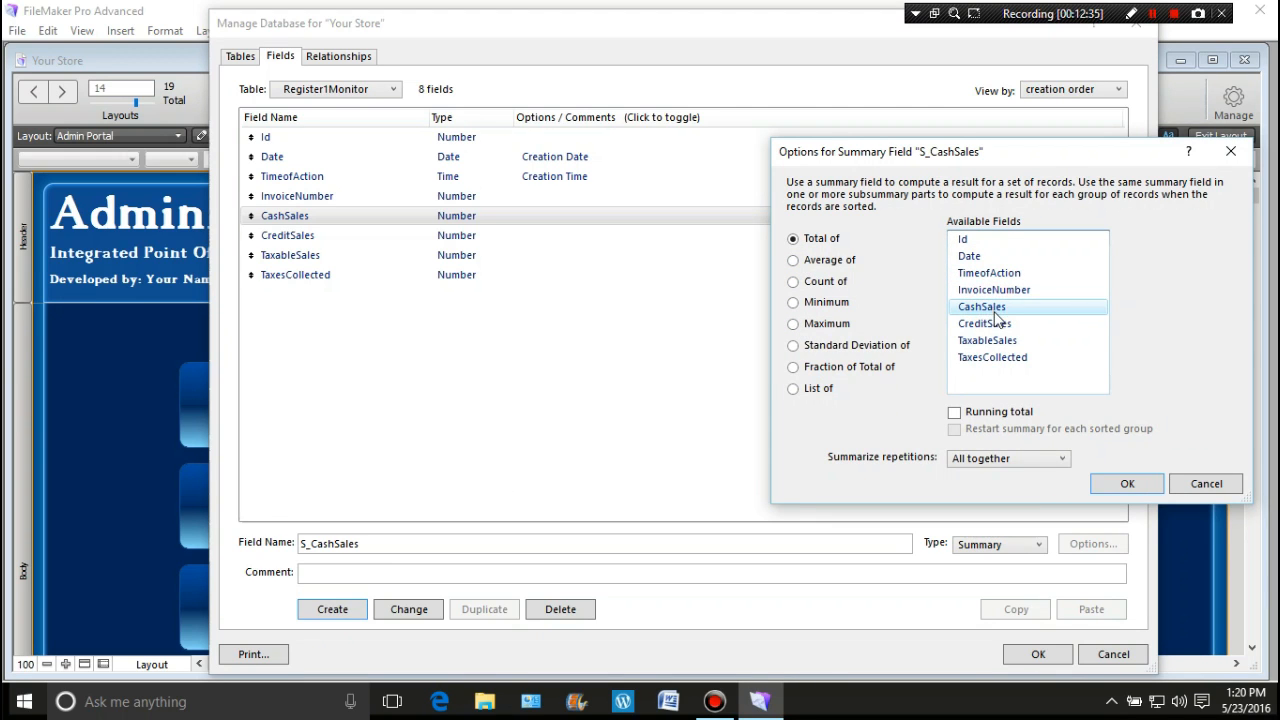
pyautogui.click(1104, 487)
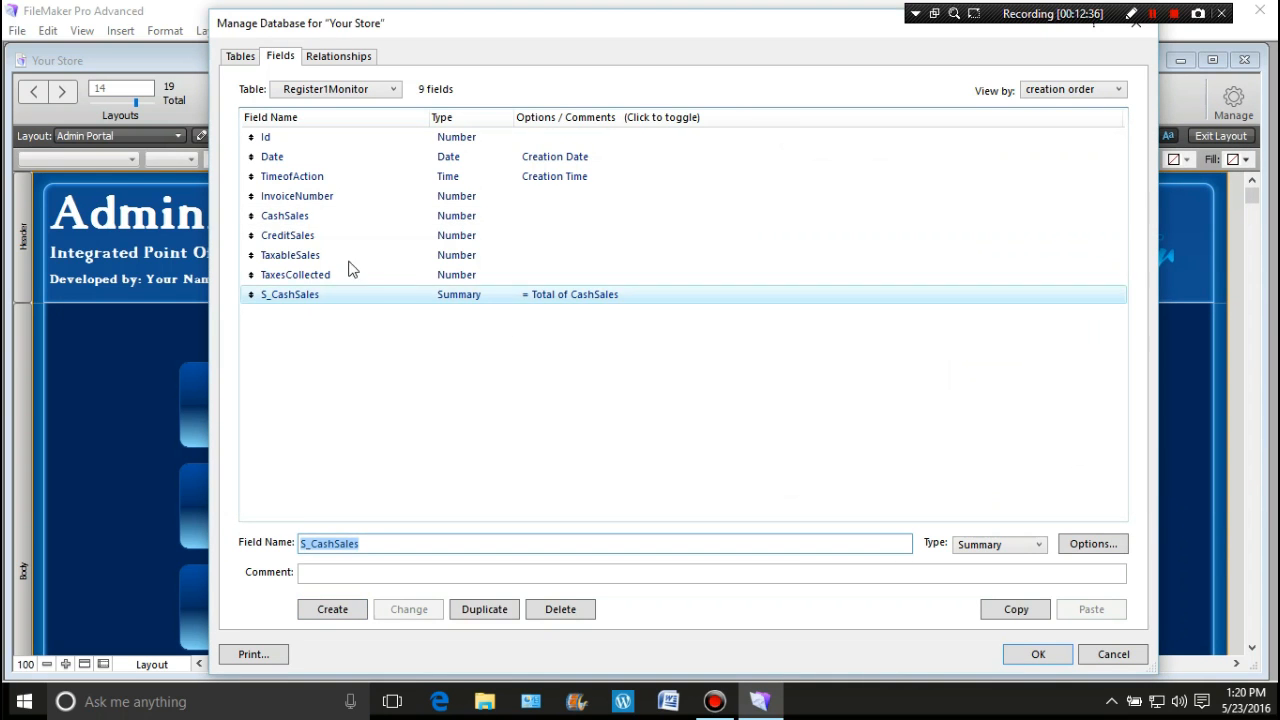
pyautogui.click(306, 237)
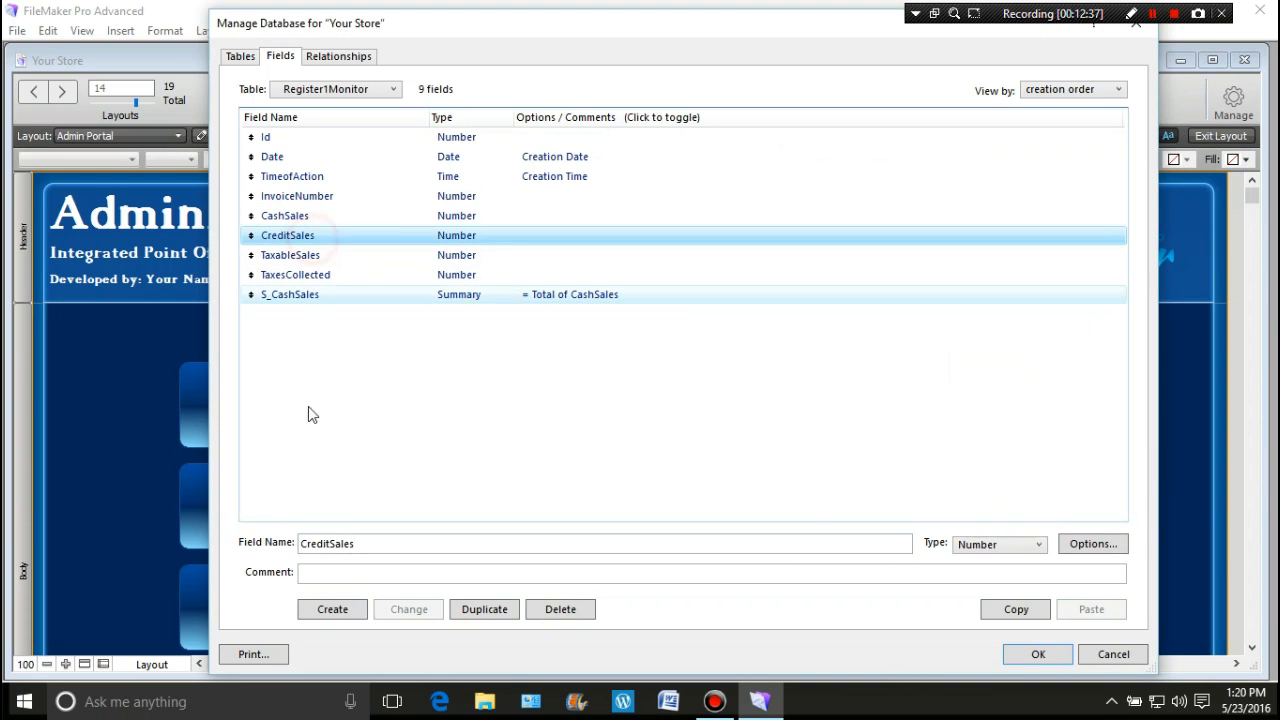
# Step: Create an S_CreditSales Summary field giving the Total of CreditSales
pyautogui.click(301, 545)
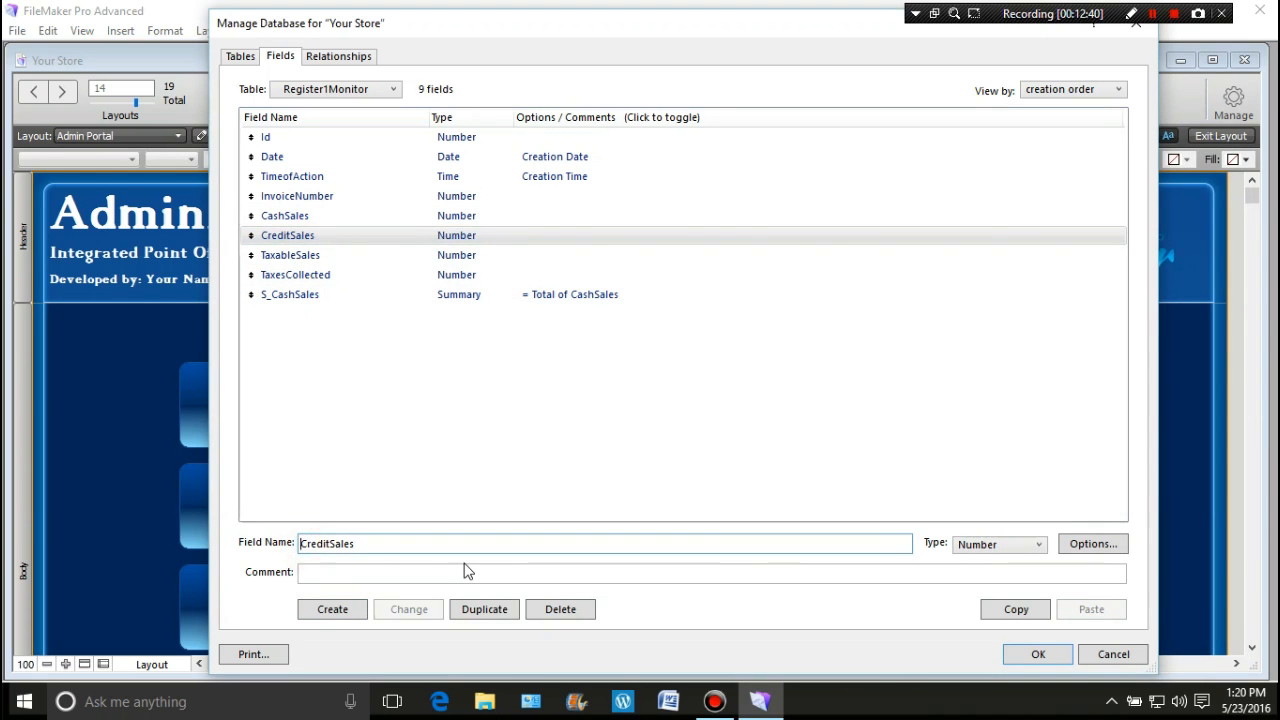
pyautogui.write('S_')
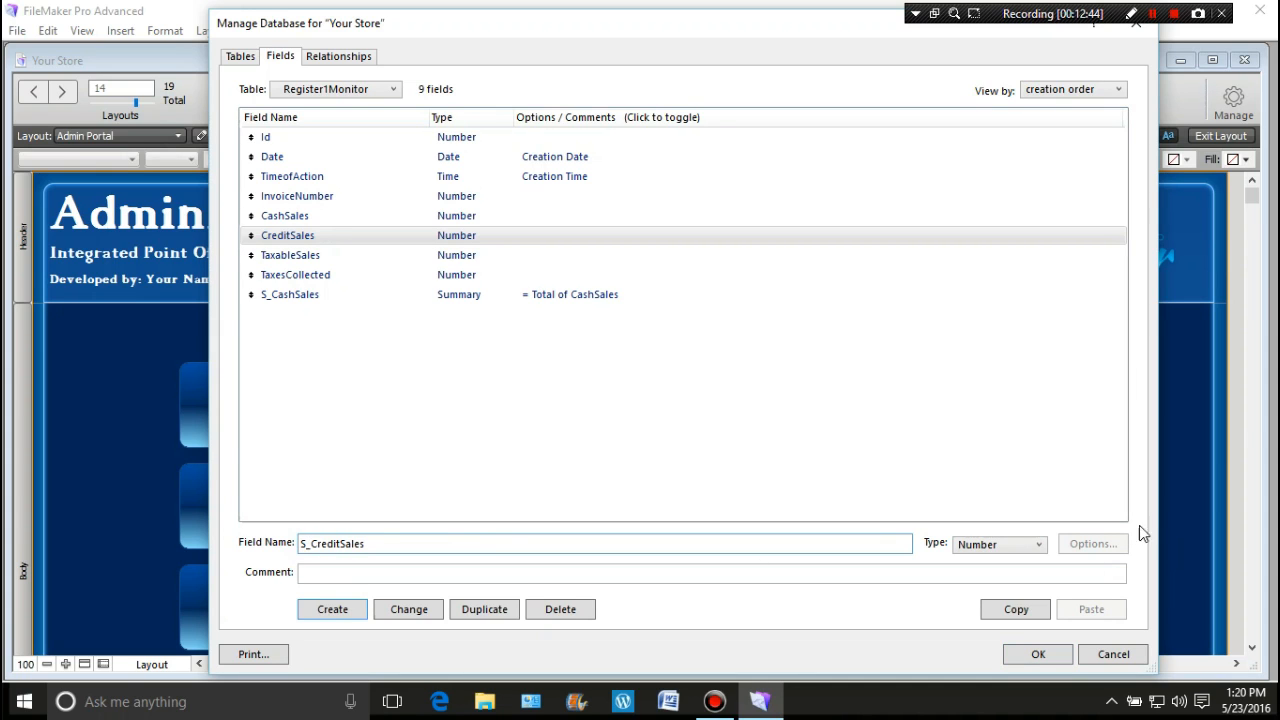
pyautogui.scroll(-5, 1039, 546)
pyautogui.click(1039, 544)
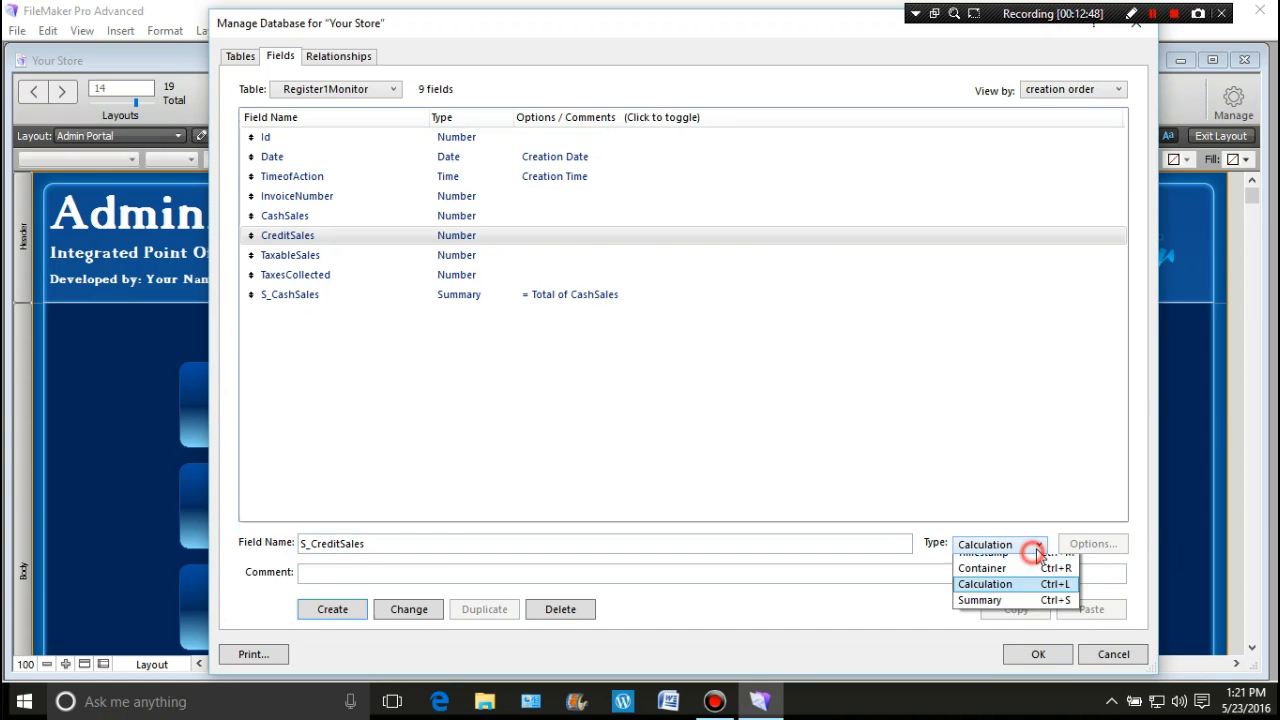
pyautogui.click(1010, 674)
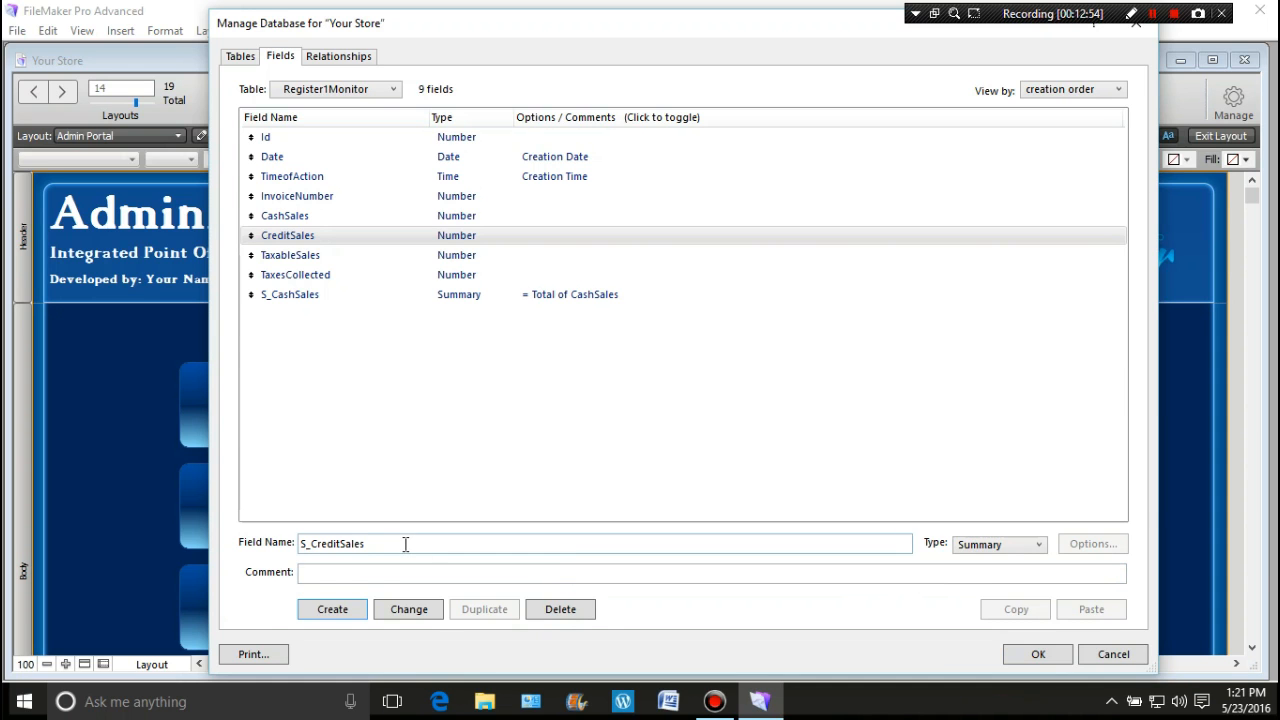
pyautogui.click(350, 615)
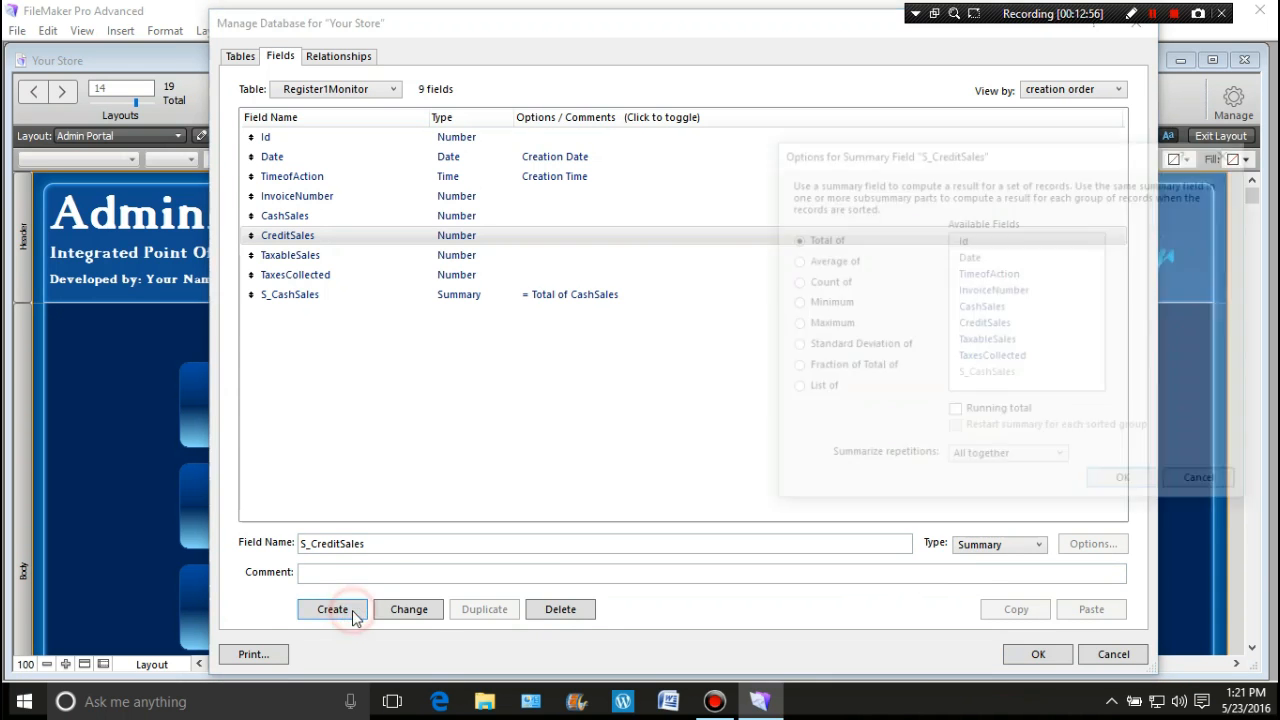
pyautogui.click(970, 323)
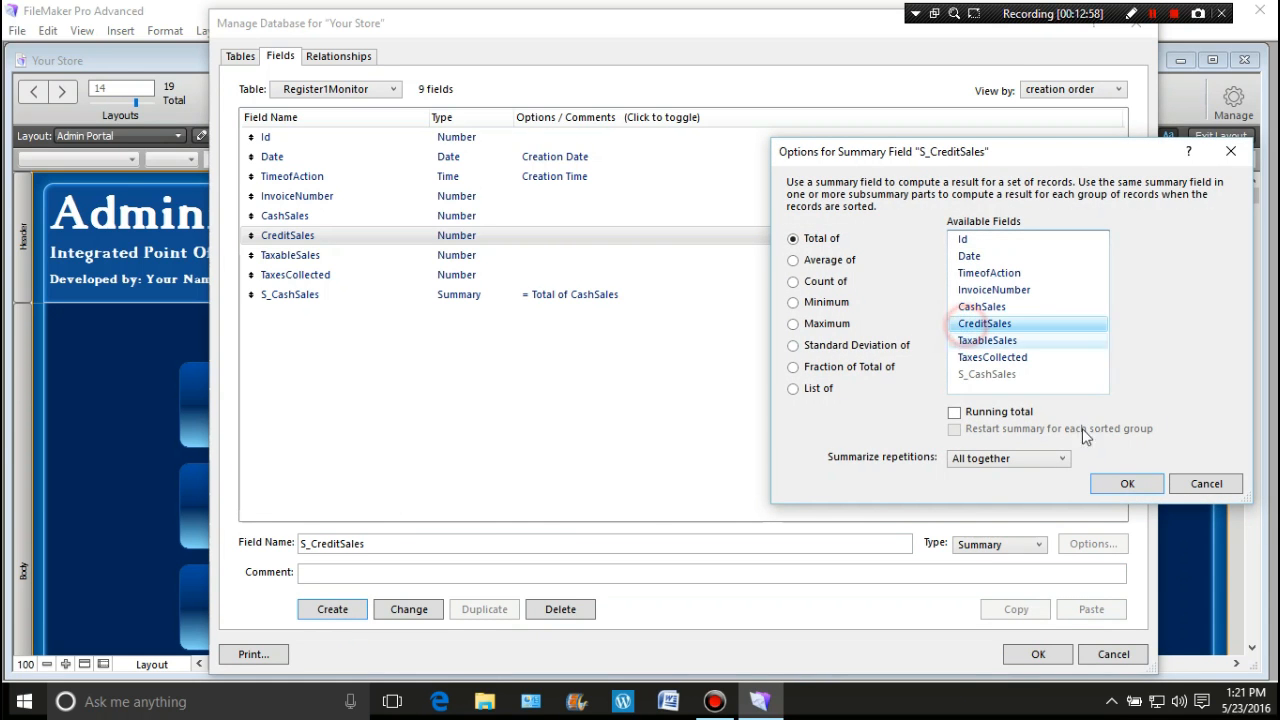
pyautogui.click(1124, 485)
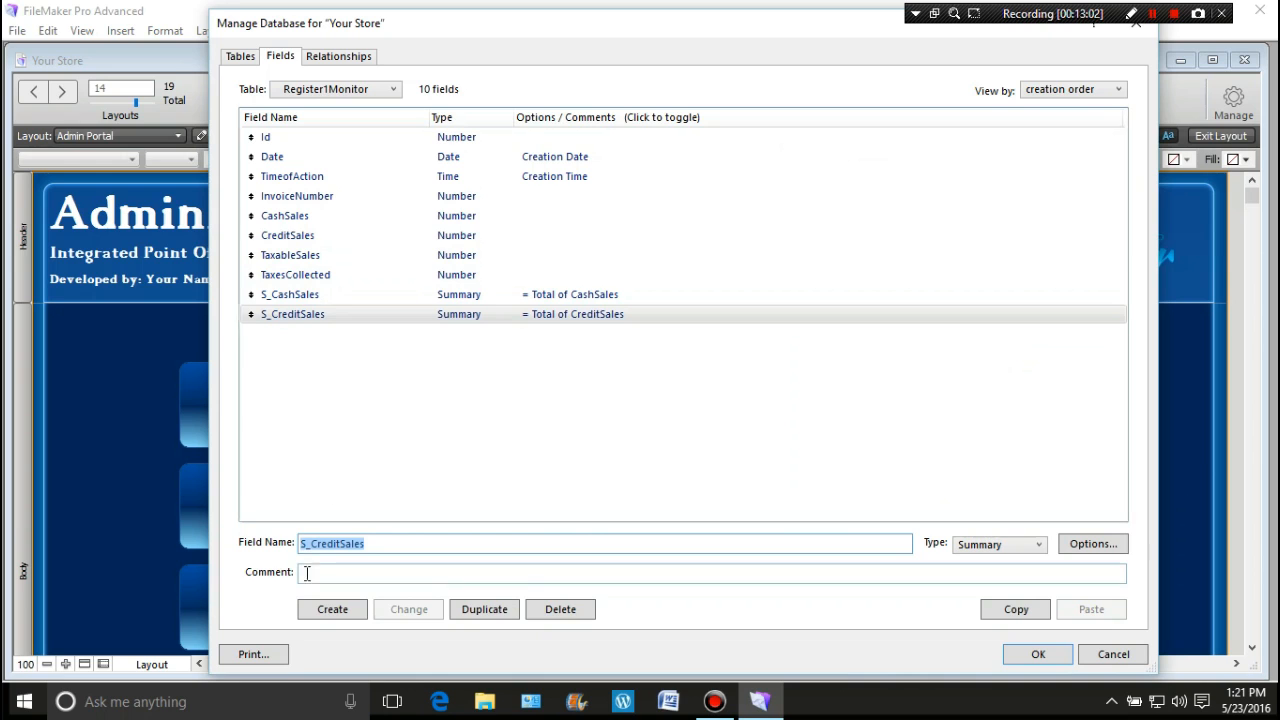
# Step: Create the S_TaxableSales summary field totalling TaxableSales
pyautogui.click(297, 258)
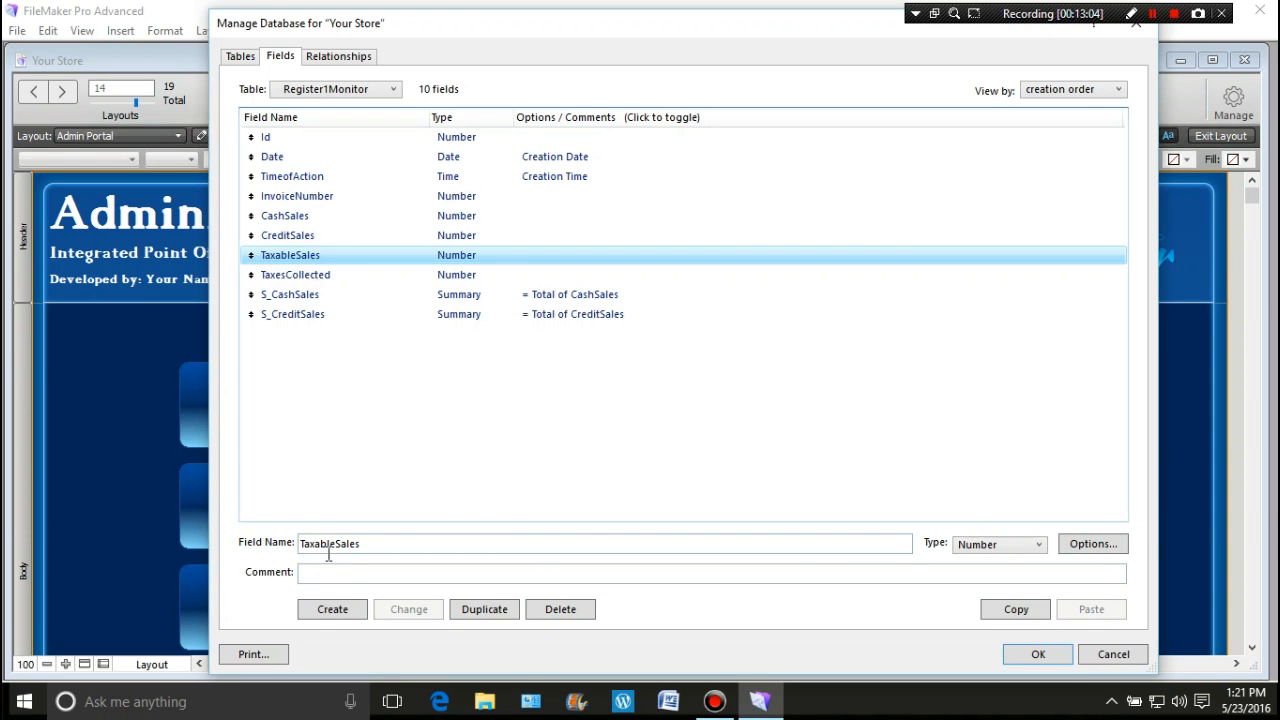
pyautogui.click(301, 544)
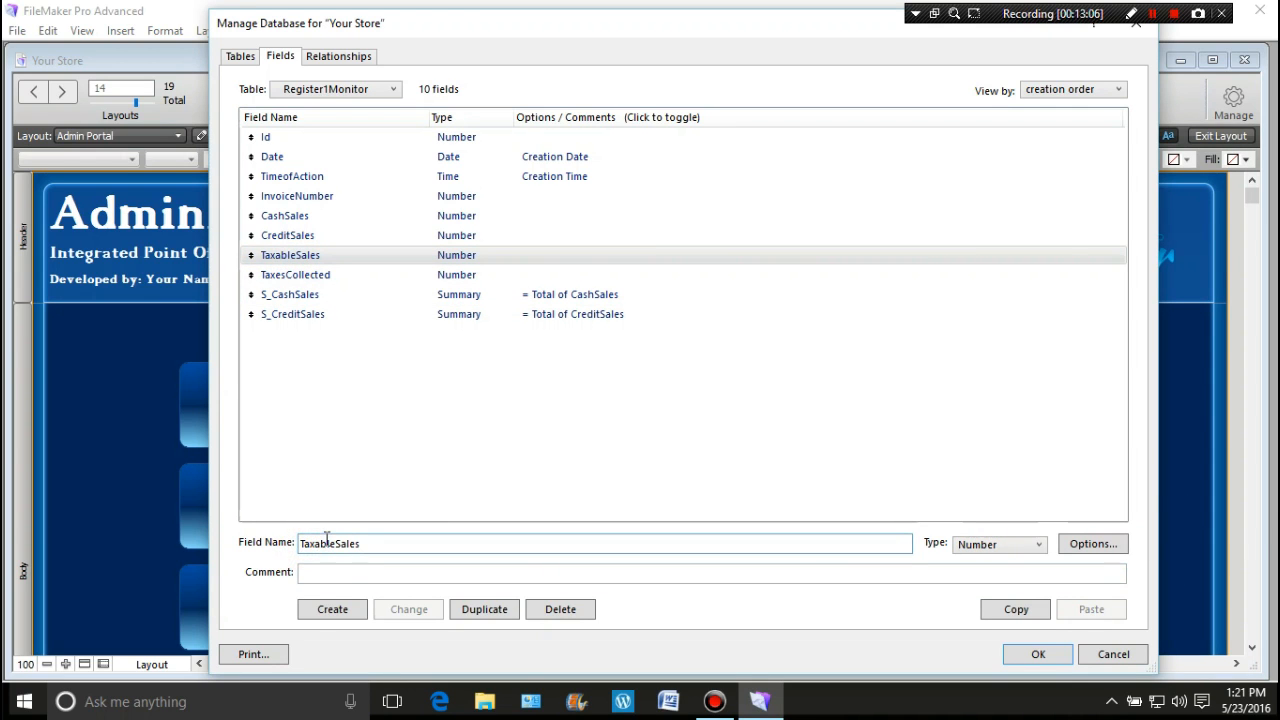
pyautogui.write('S_')
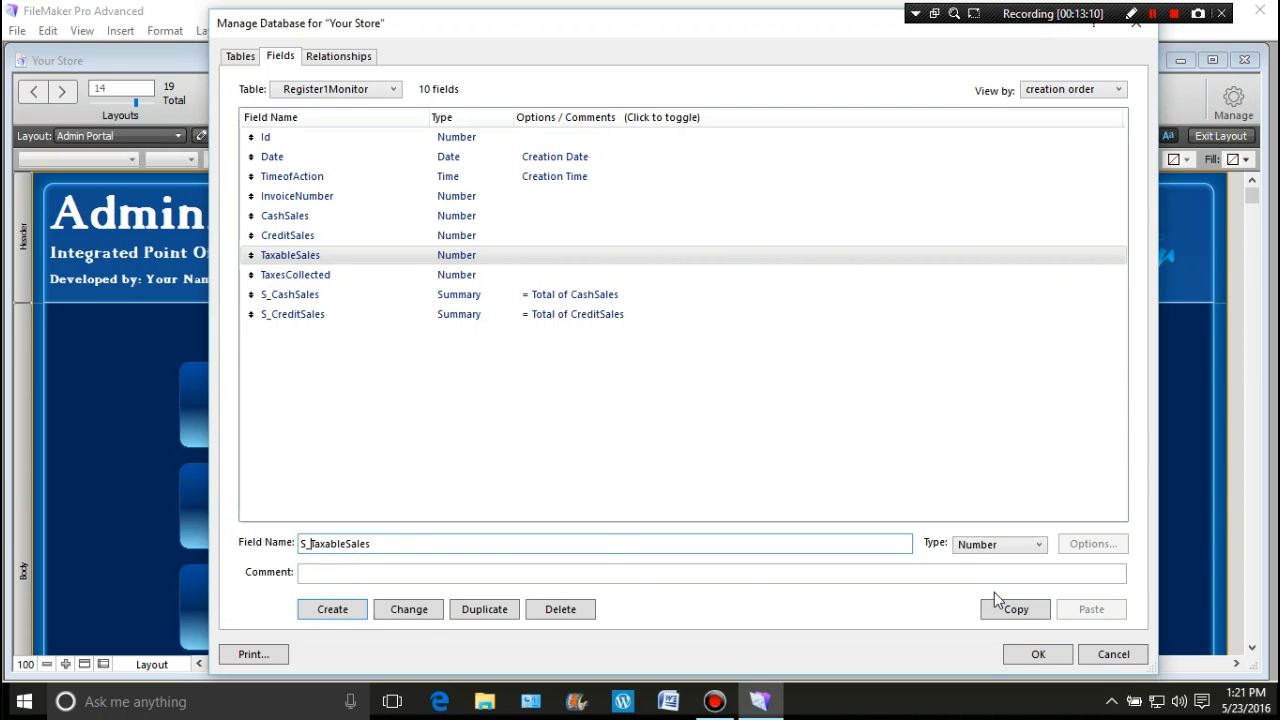
pyautogui.hotkey('ctrl', 's')
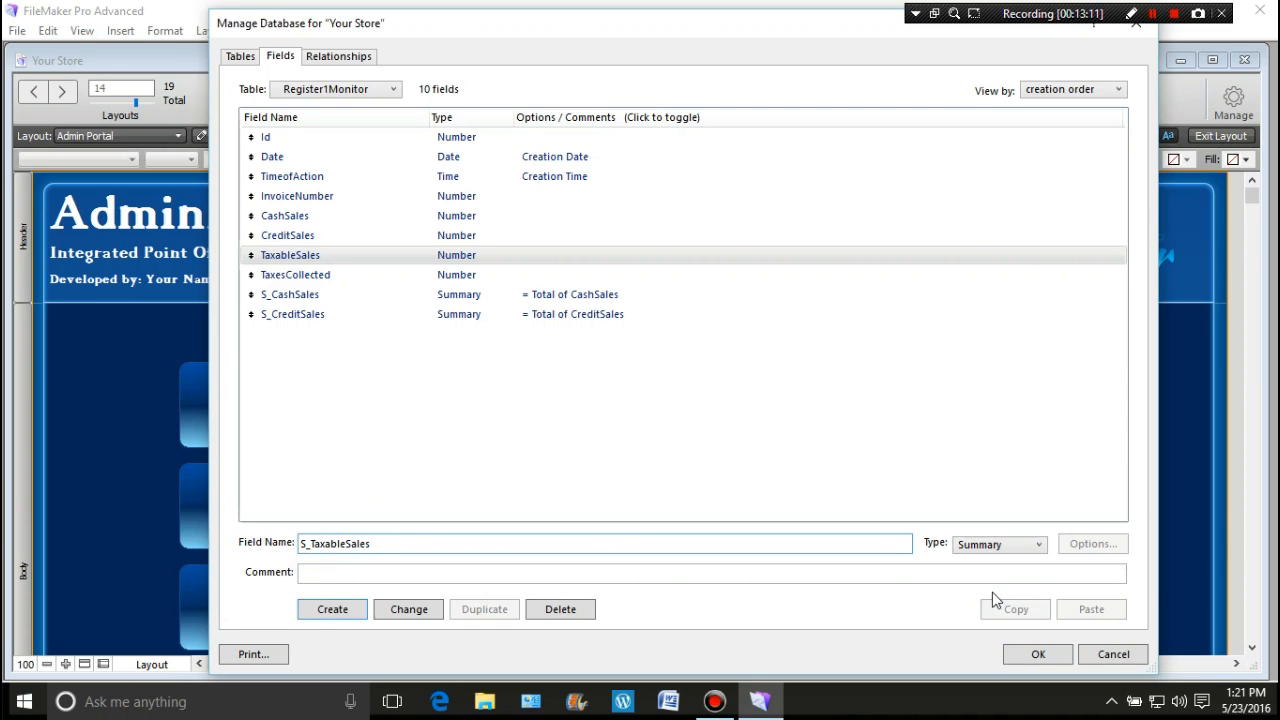
pyautogui.click(340, 610)
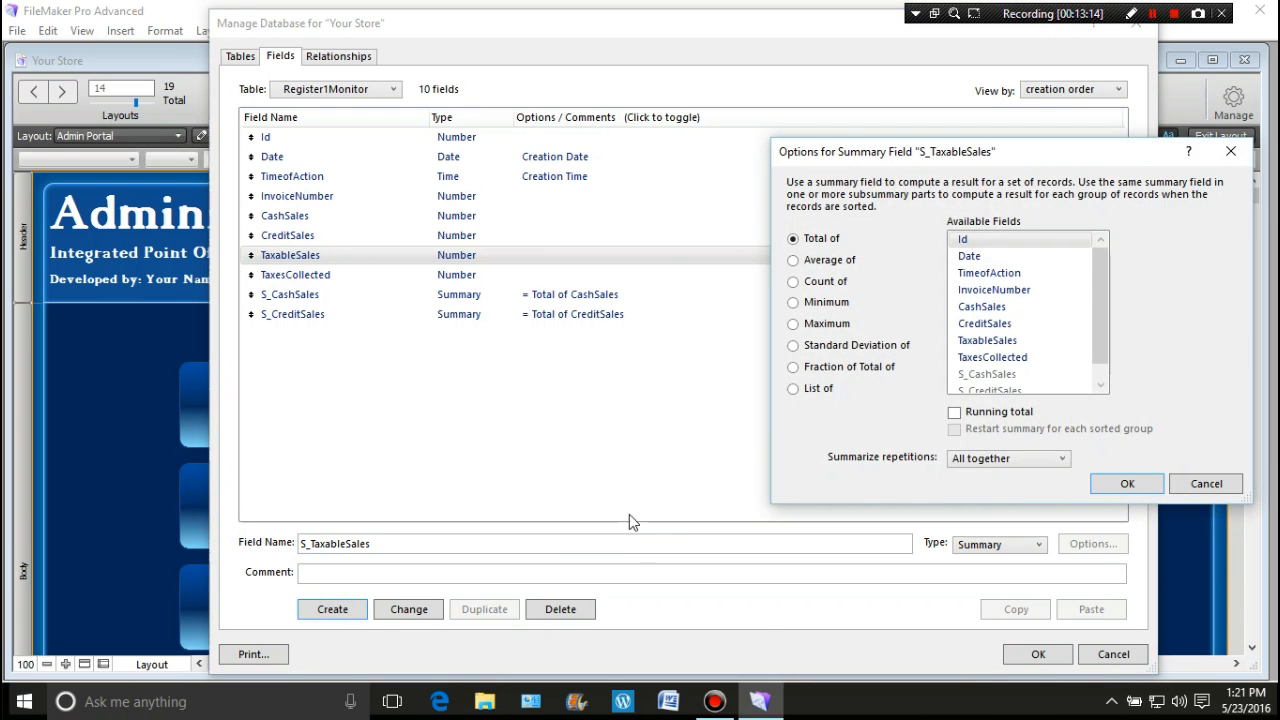
pyautogui.click(987, 340)
pyautogui.click(1105, 483)
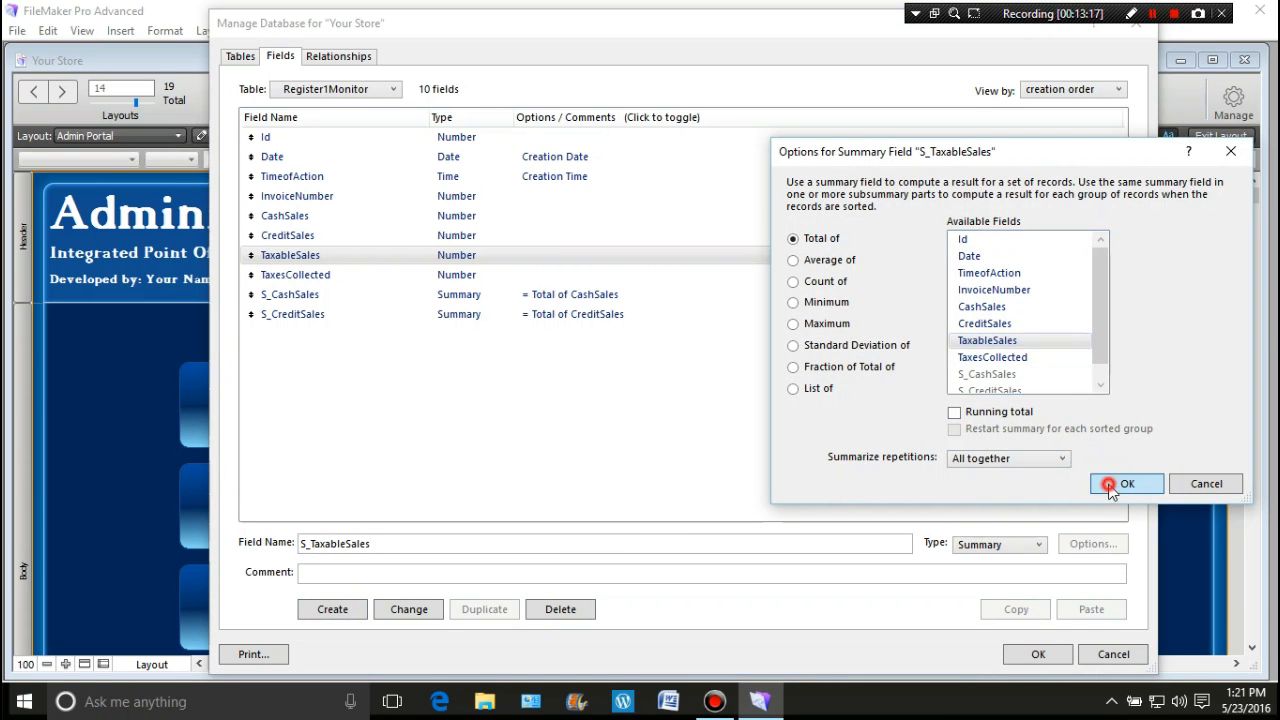
# Step: Start an S_TaxesCollected summary field and choose TaxesCollected as the field to total
pyautogui.click(288, 275)
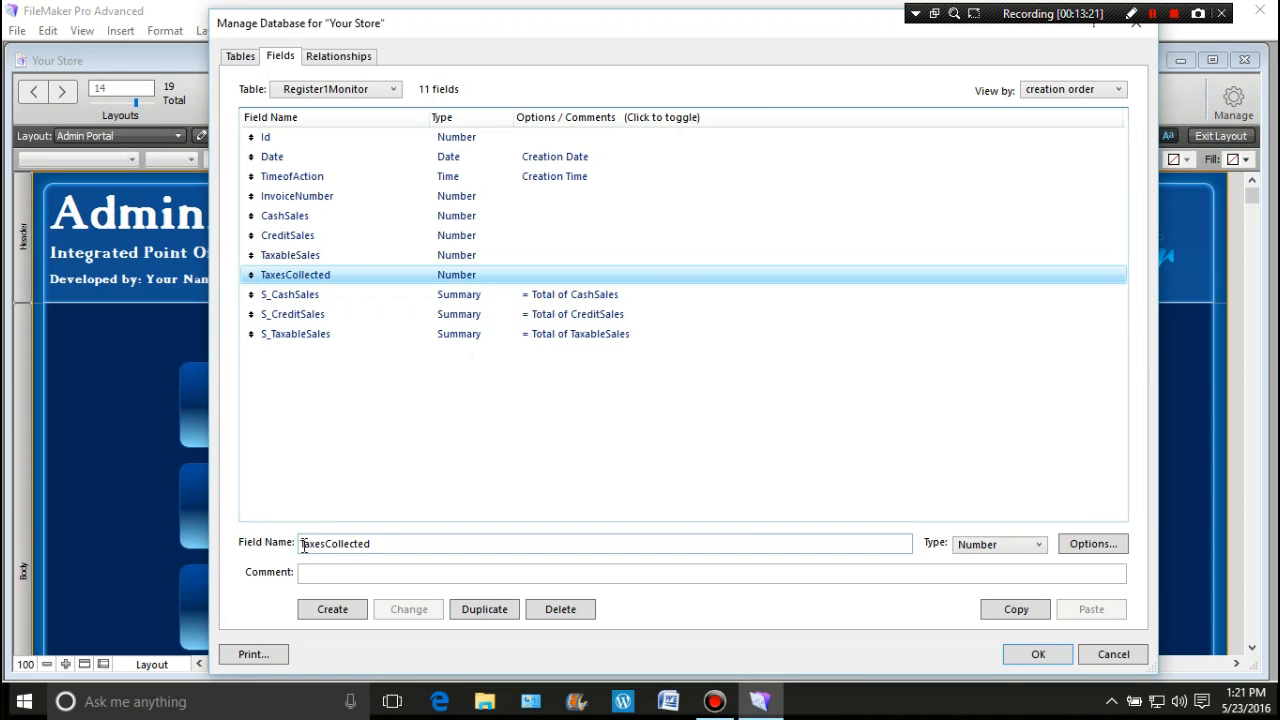
pyautogui.click(305, 544)
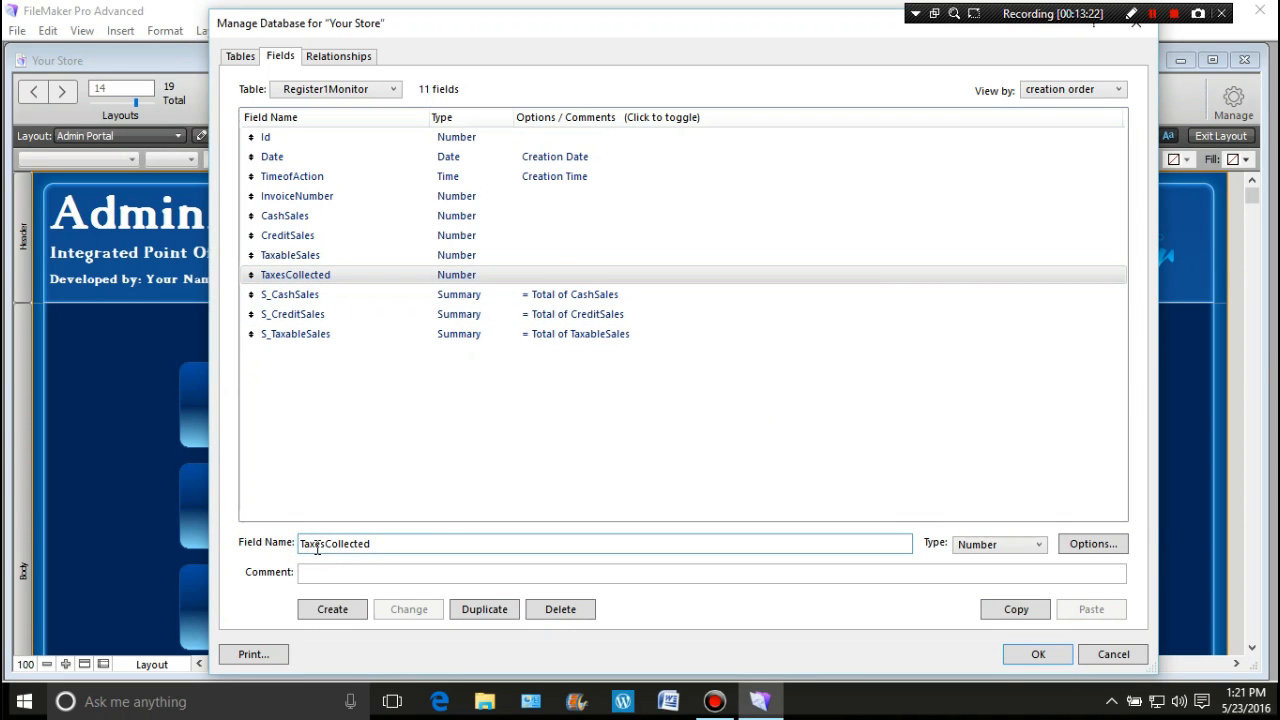
pyautogui.write('S_')
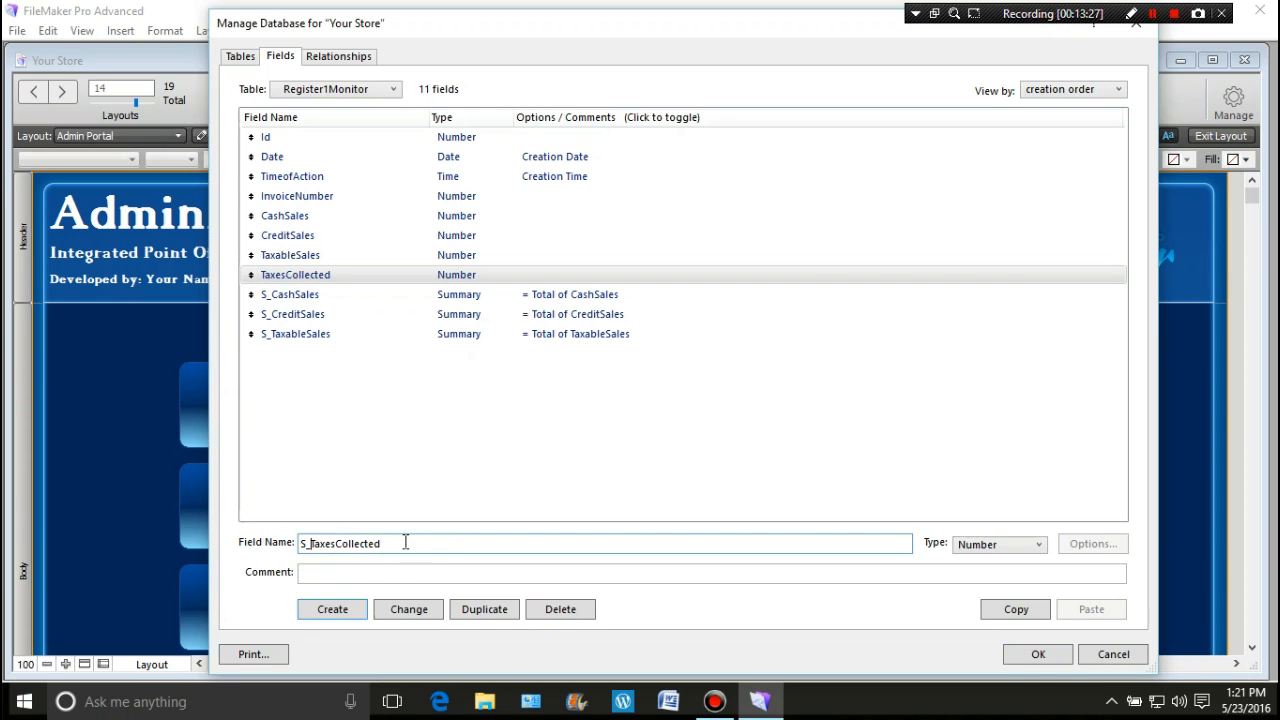
pyautogui.hotkey('ctrl', 's')
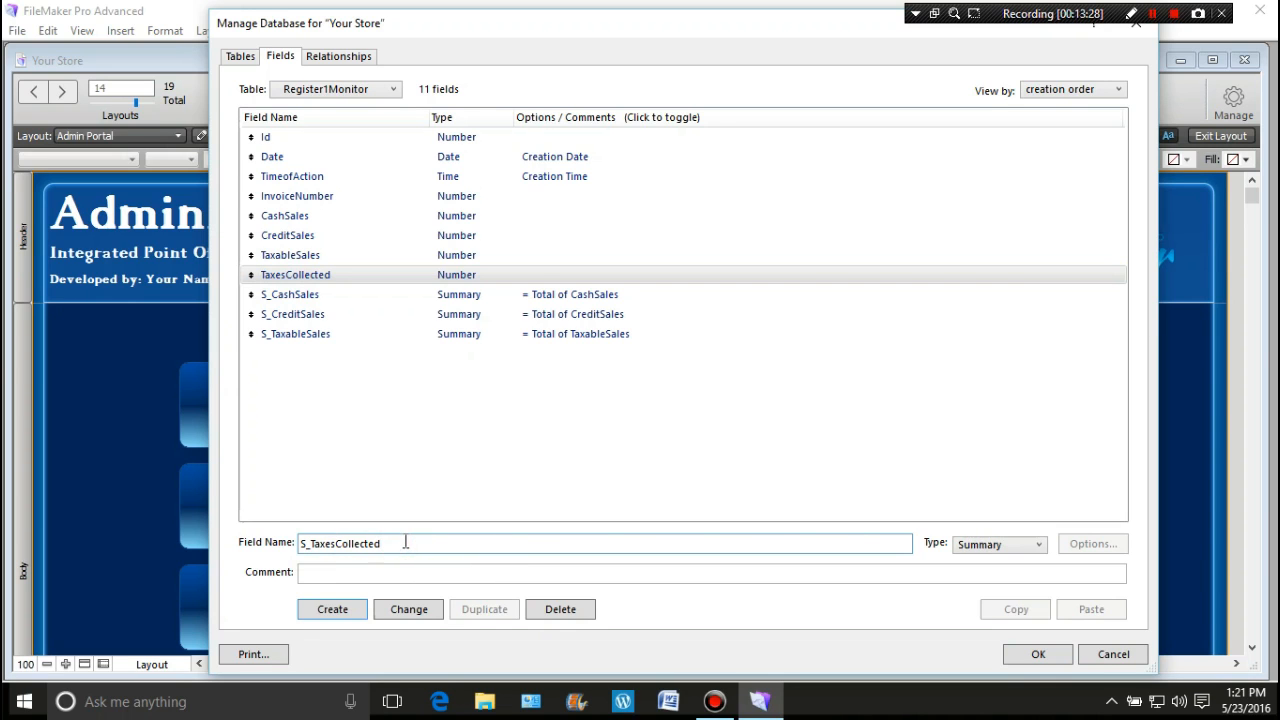
pyautogui.click(332, 609)
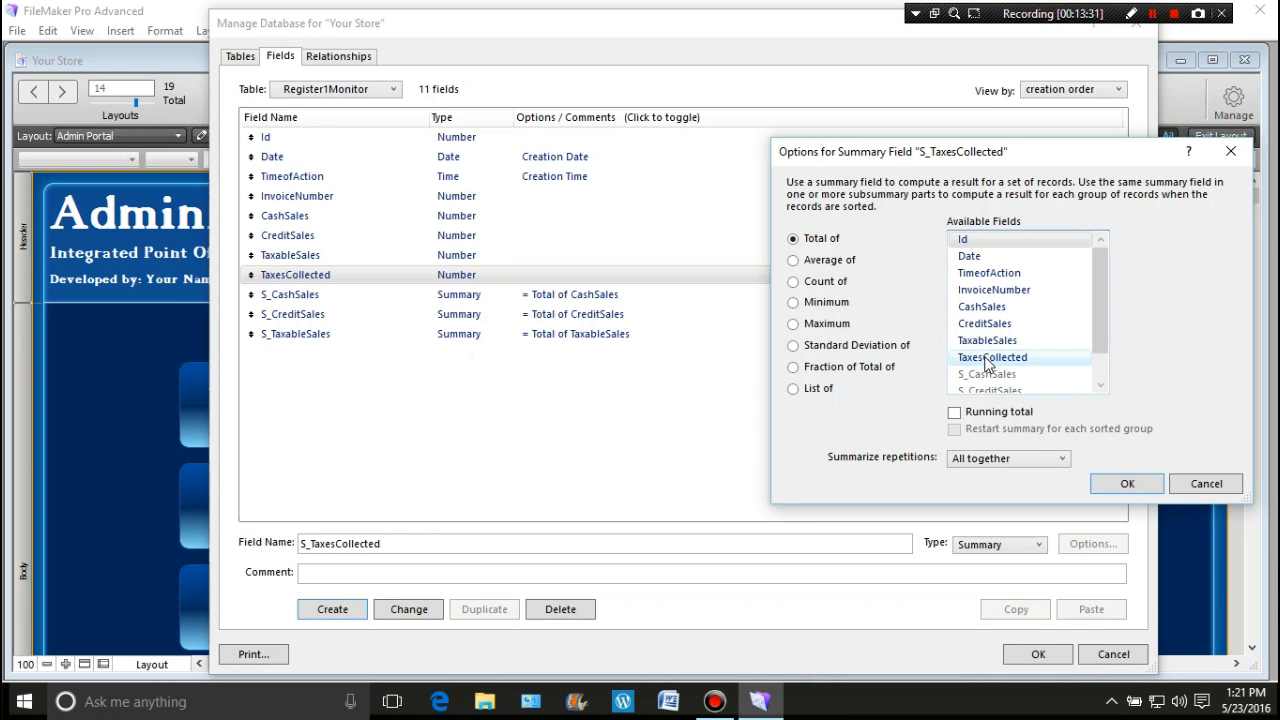
pyautogui.click(988, 362)
# Step: Confirm S_TaxesCollected as a total of TaxesCollected and clear the field selection
pyautogui.click(1116, 488)
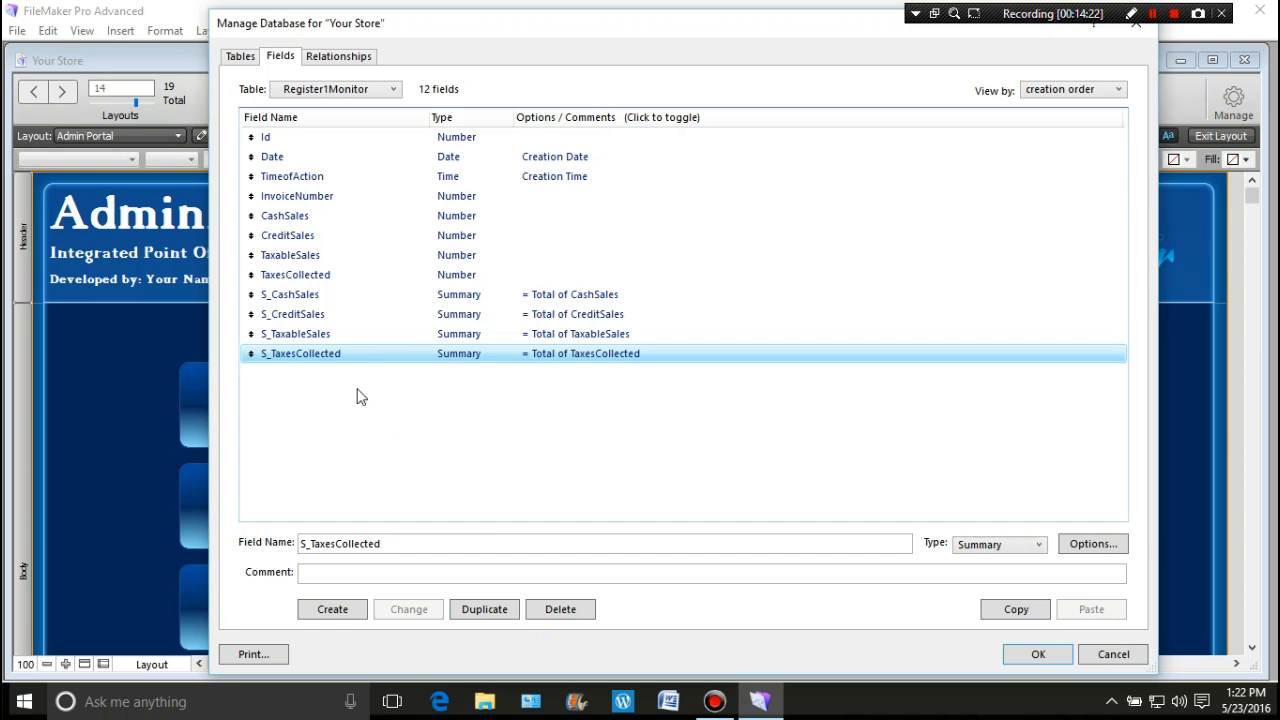
pyautogui.click(315, 390)
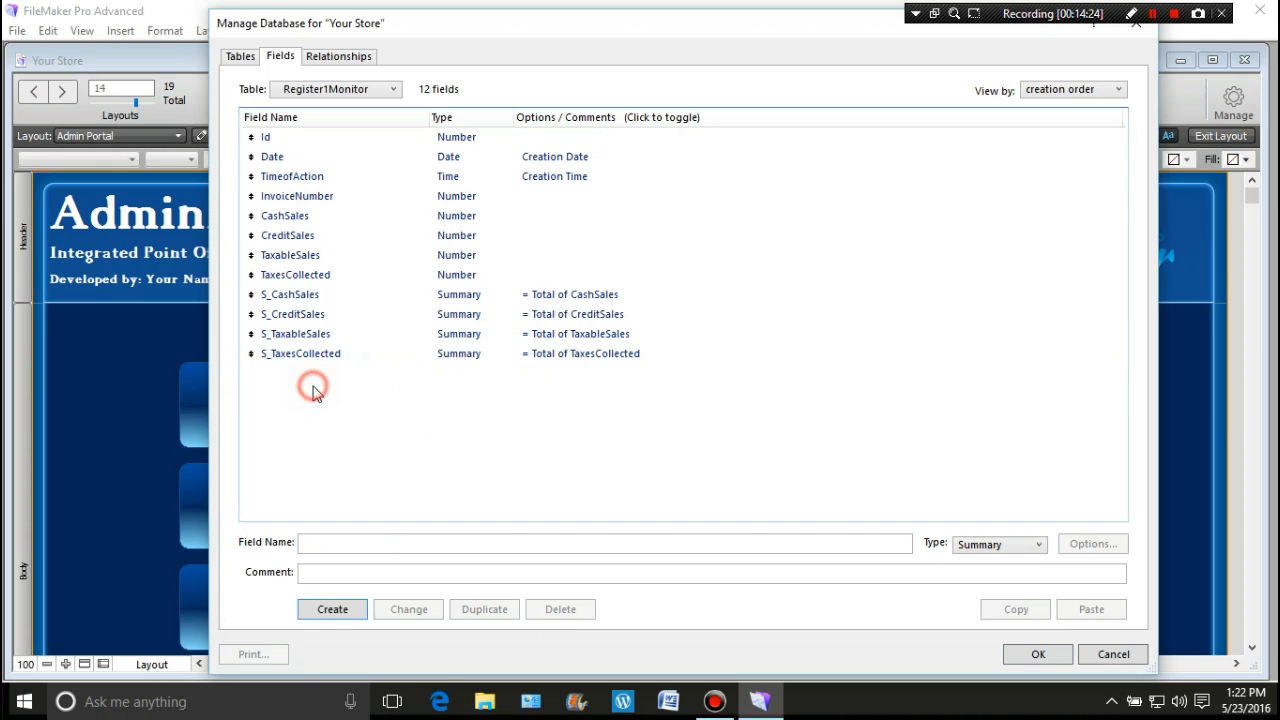
# Step: Create a TotalSales field of type Number
pyautogui.click(343, 540)
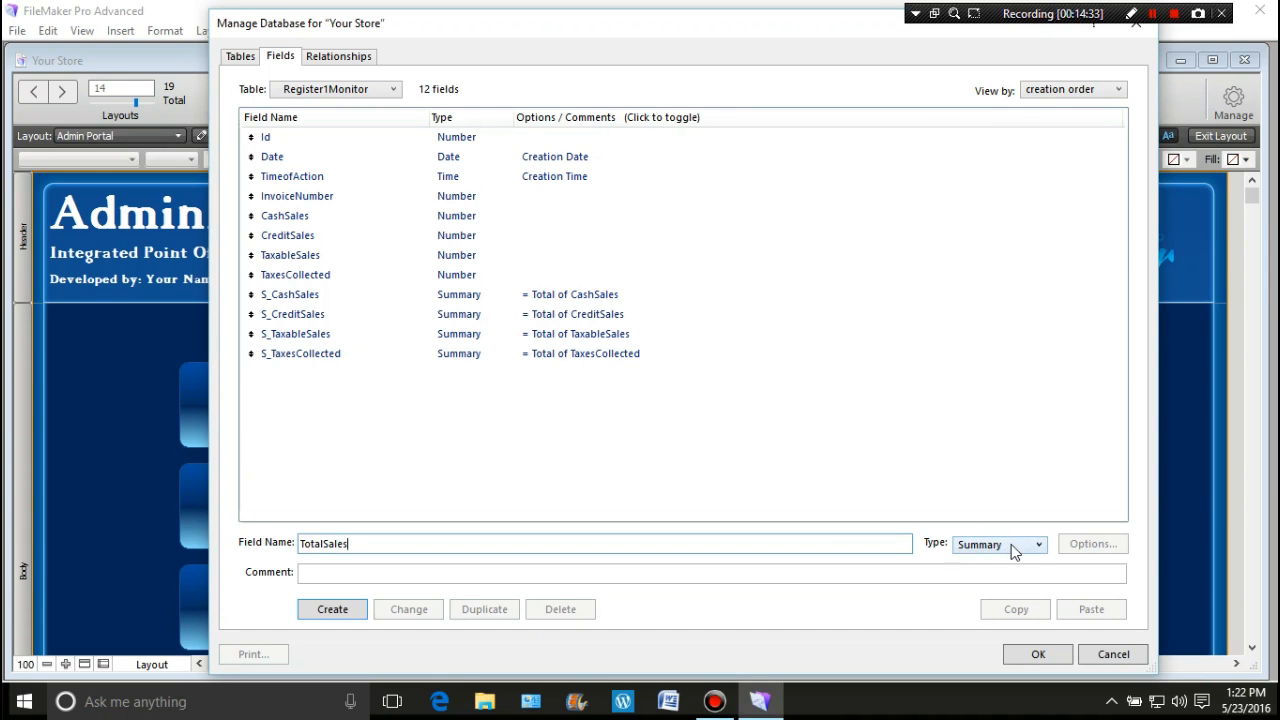
pyautogui.click(1039, 545)
pyautogui.click(1020, 577)
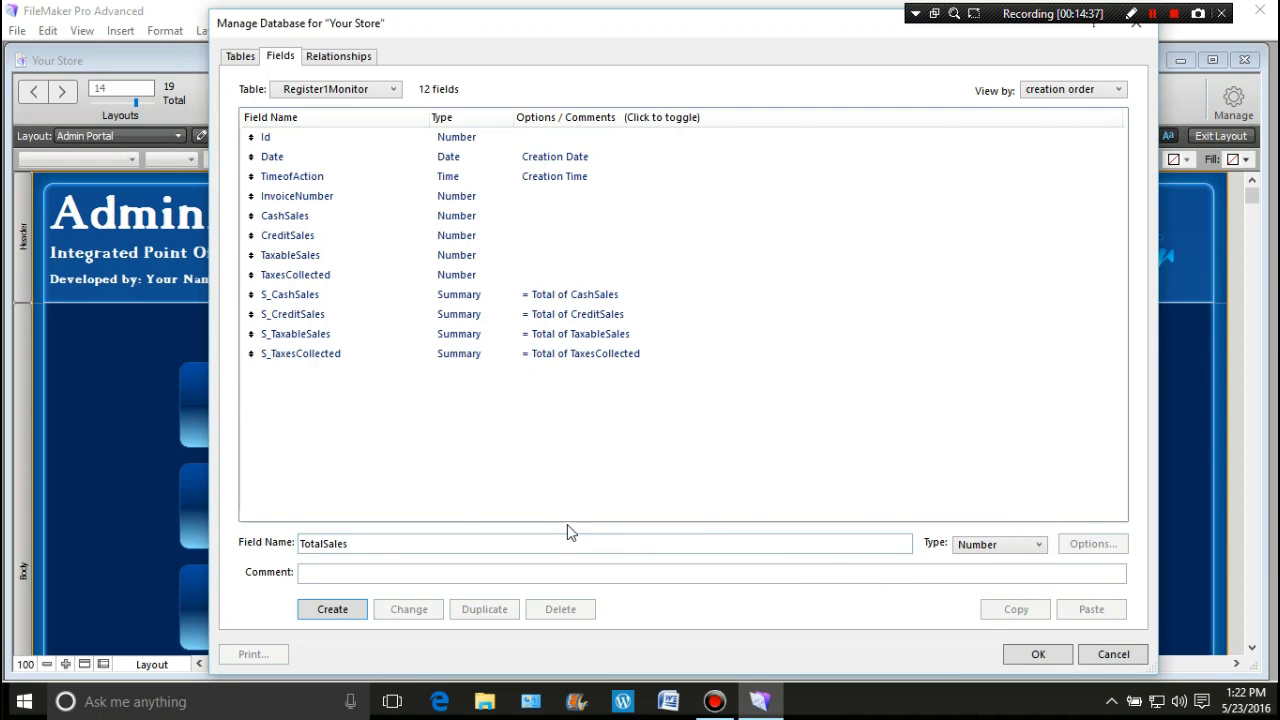
pyautogui.click(348, 613)
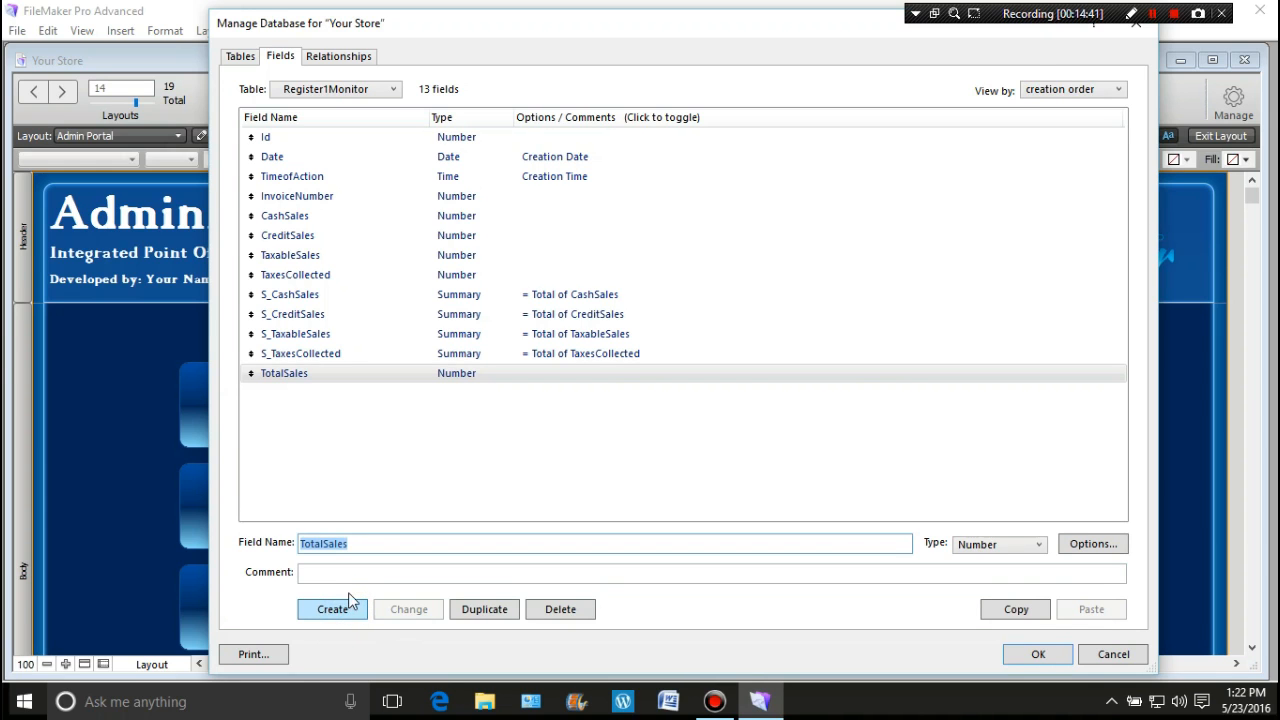
# Step: Create the S_TotalSales summary field totalling TotalSales
pyautogui.click(300, 543)
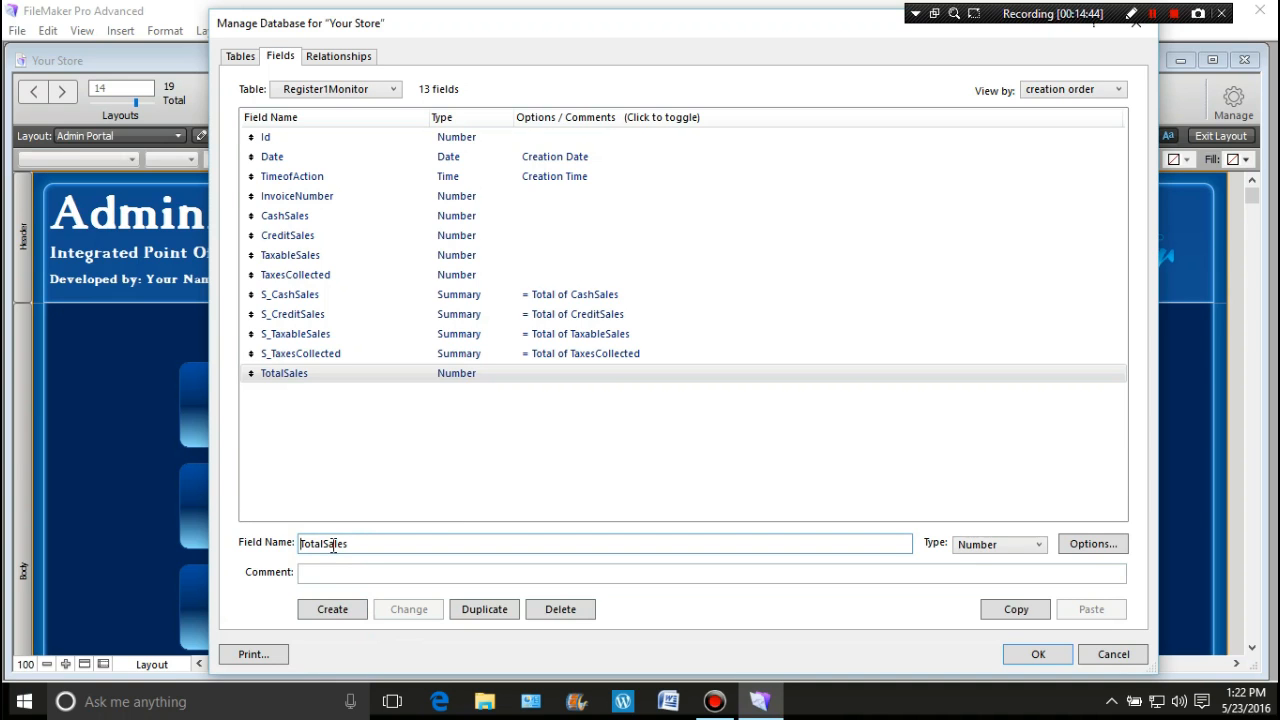
pyautogui.write('S_')
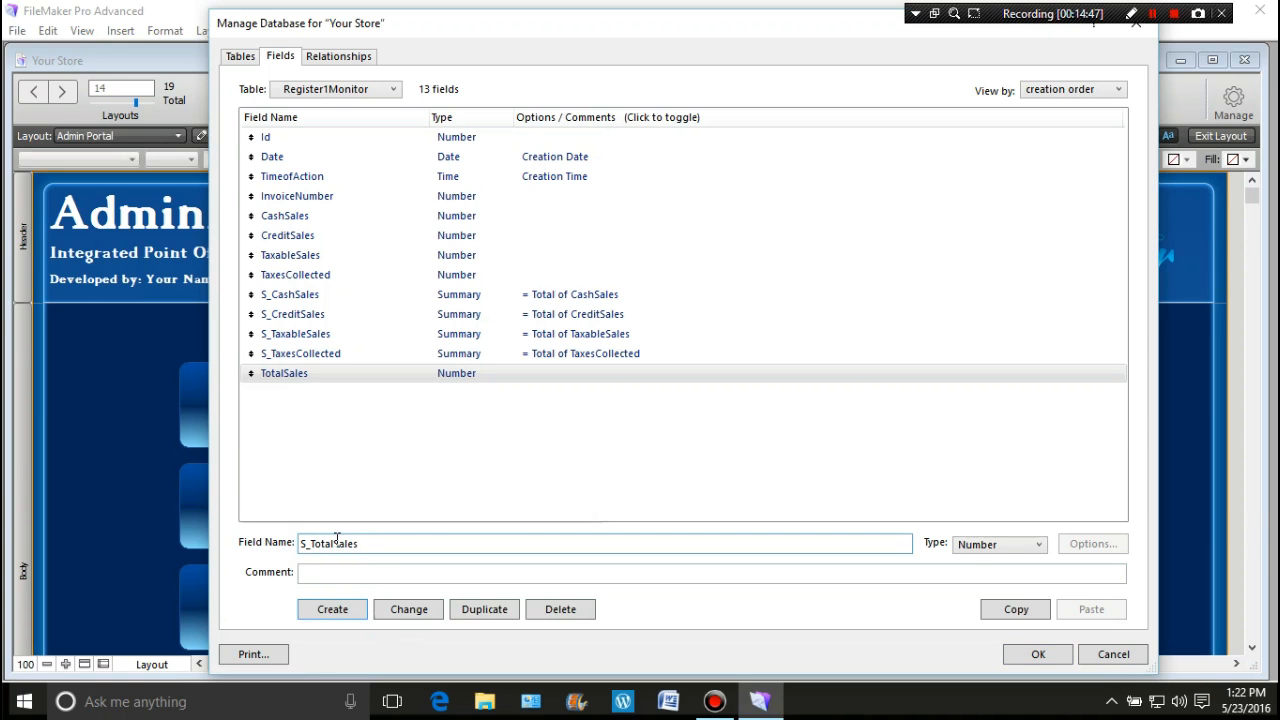
pyautogui.hotkey('ctrl', 's')
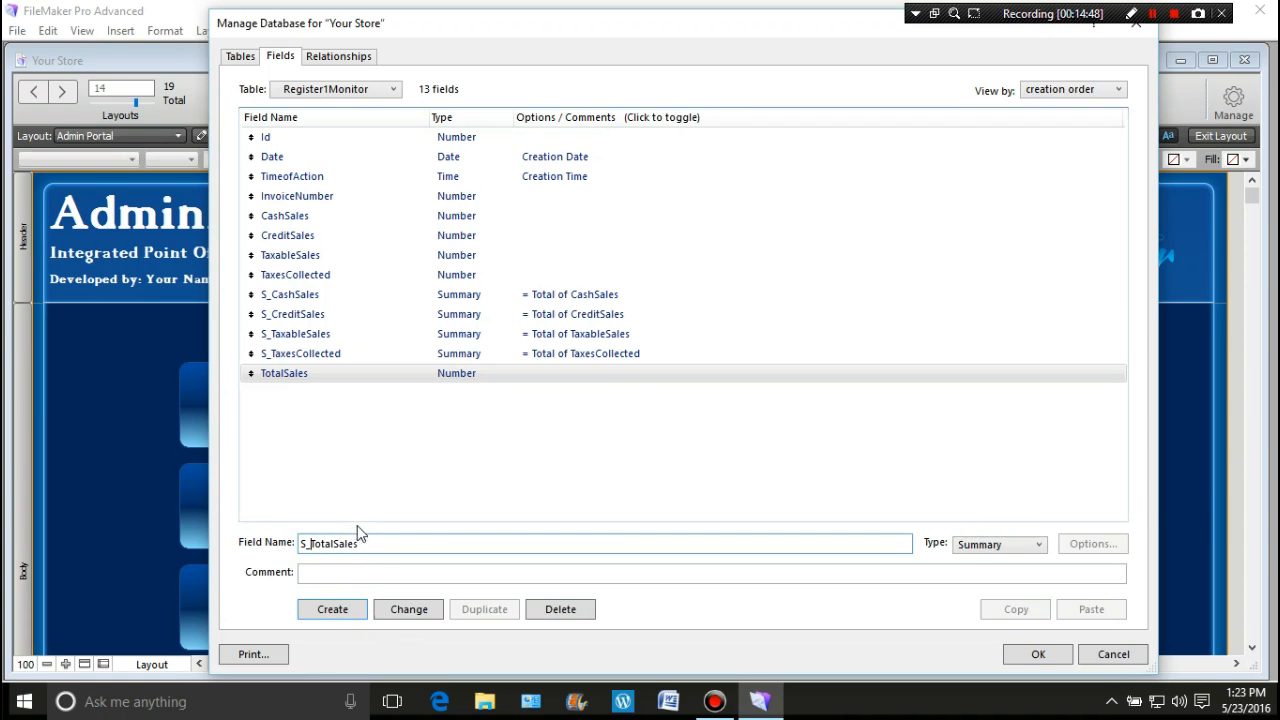
pyautogui.click(343, 609)
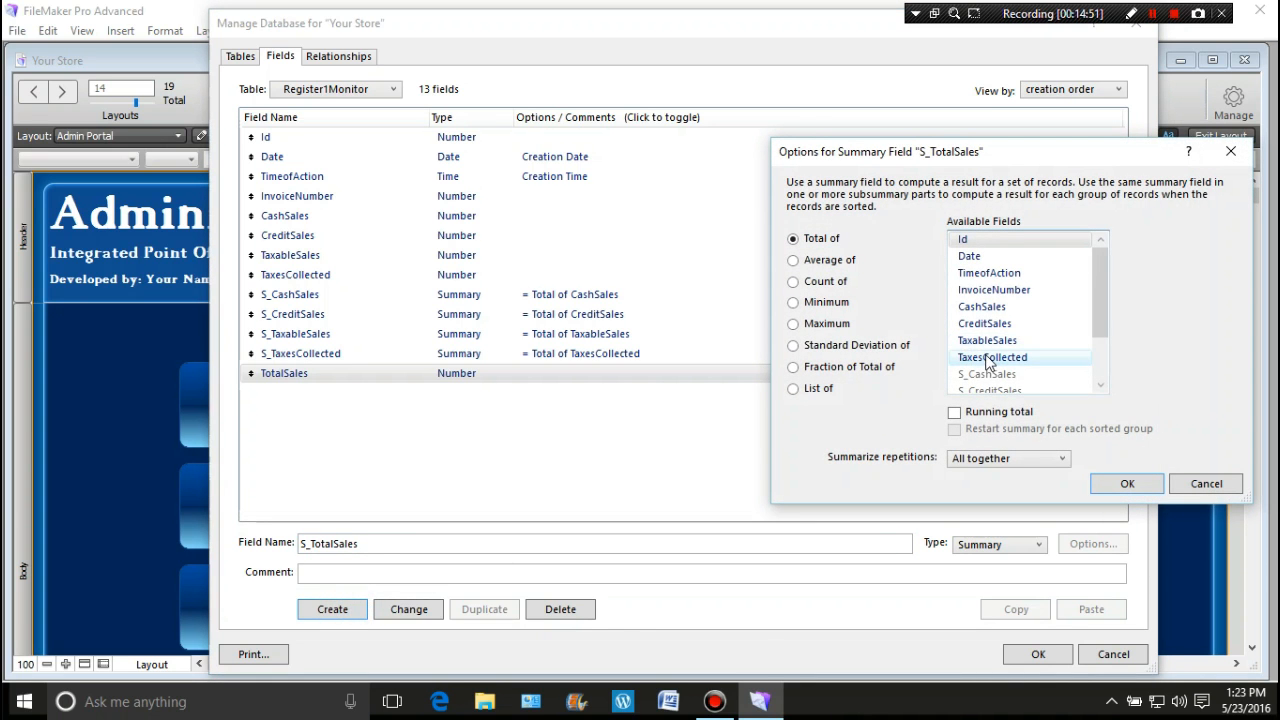
pyautogui.moveTo(1100, 313); pyautogui.dragTo(1096, 359)
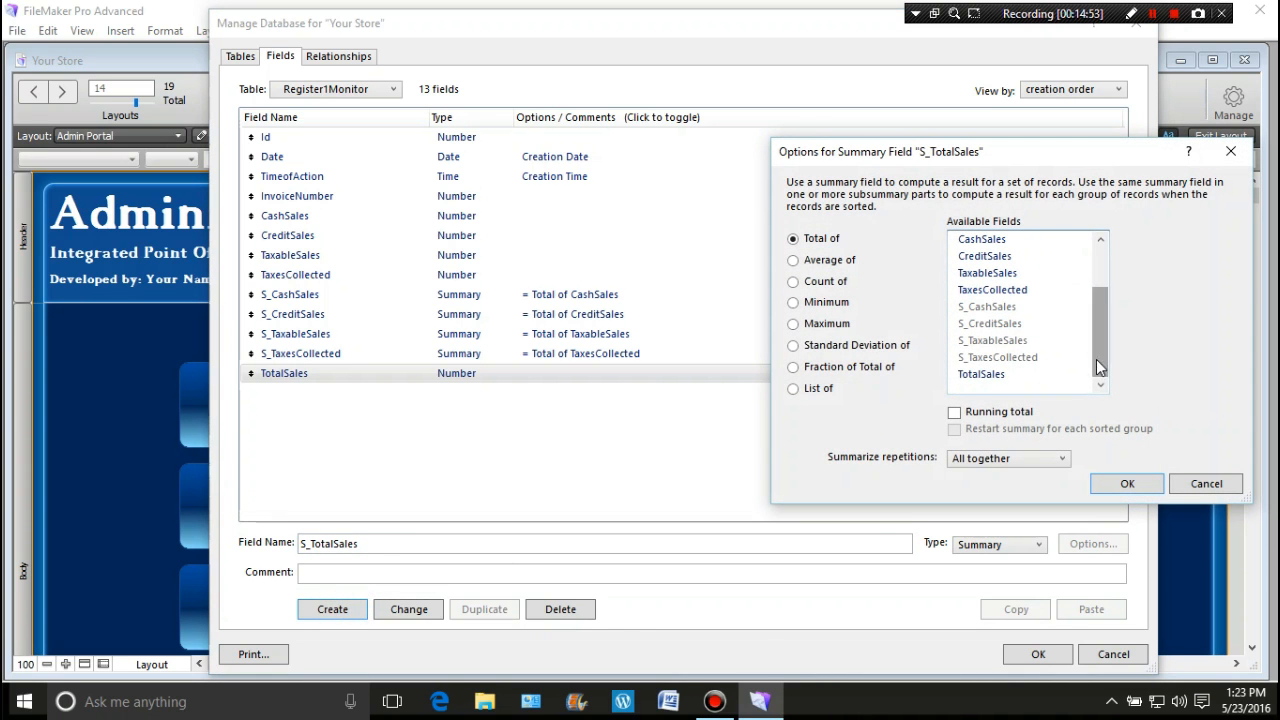
pyautogui.click(962, 376)
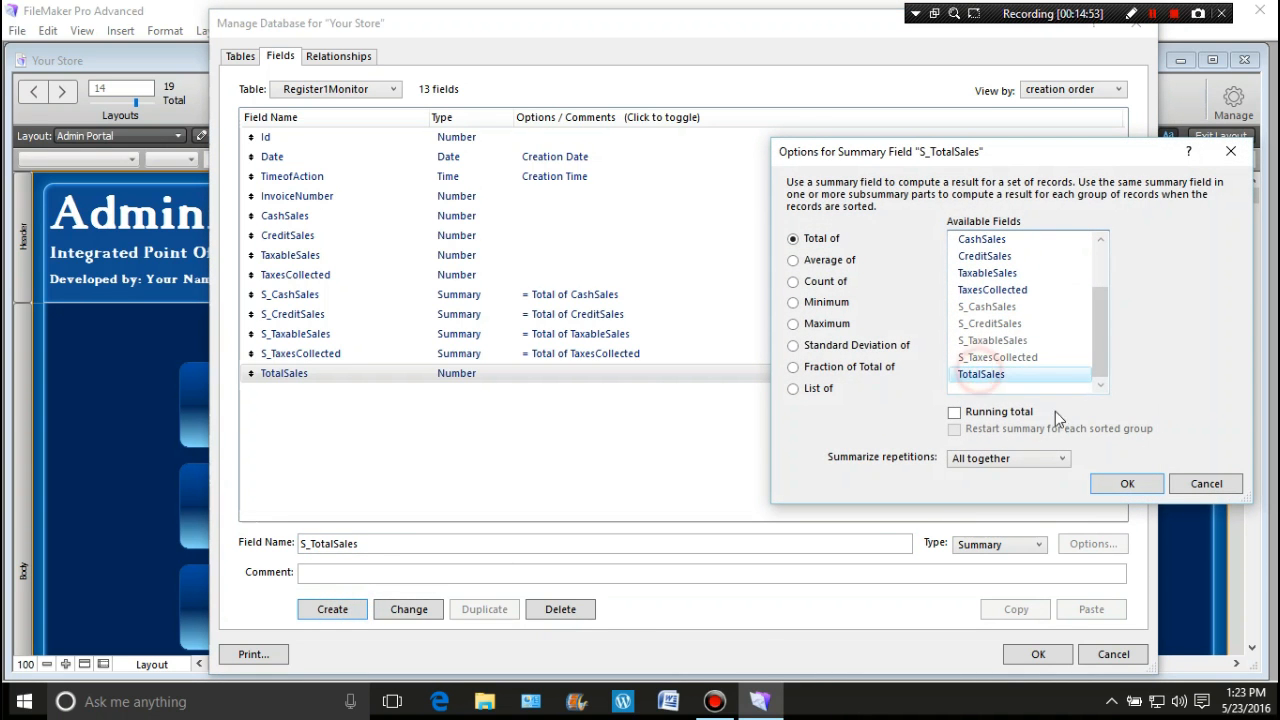
pyautogui.click(1125, 483)
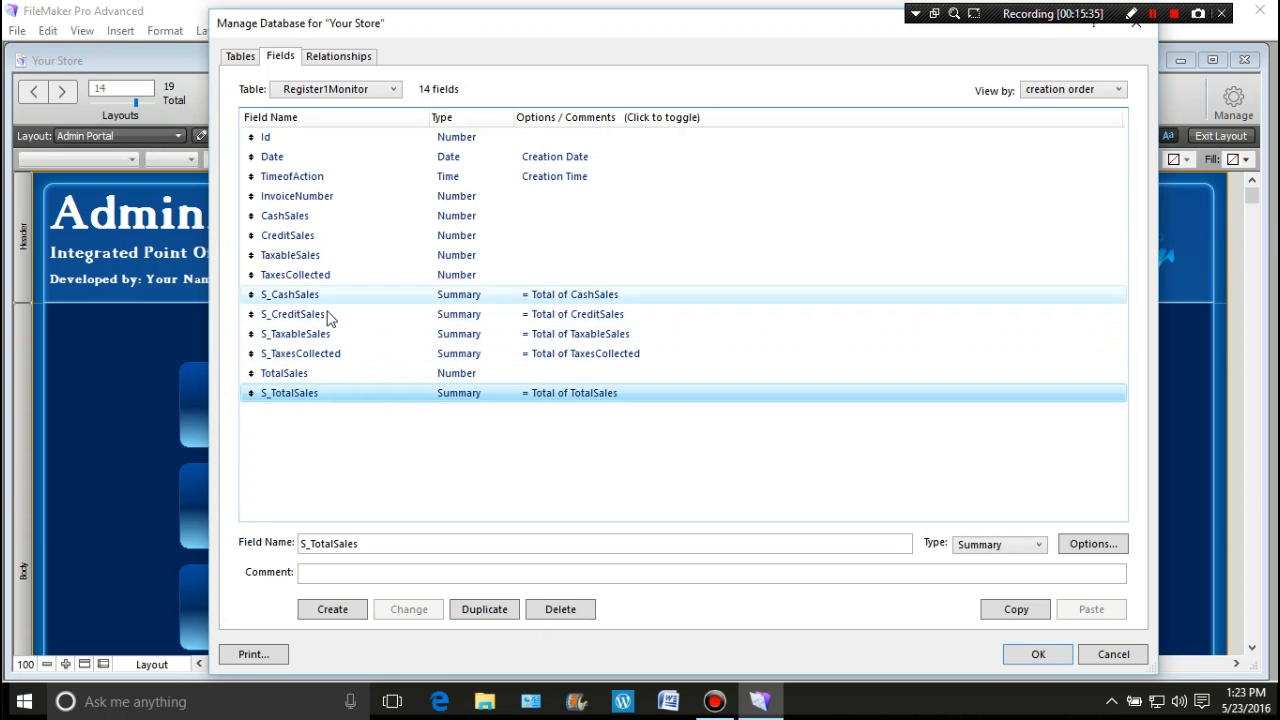
# Step: Create a C_TotalSales field of type Calculation
pyautogui.doubleClick(365, 544)
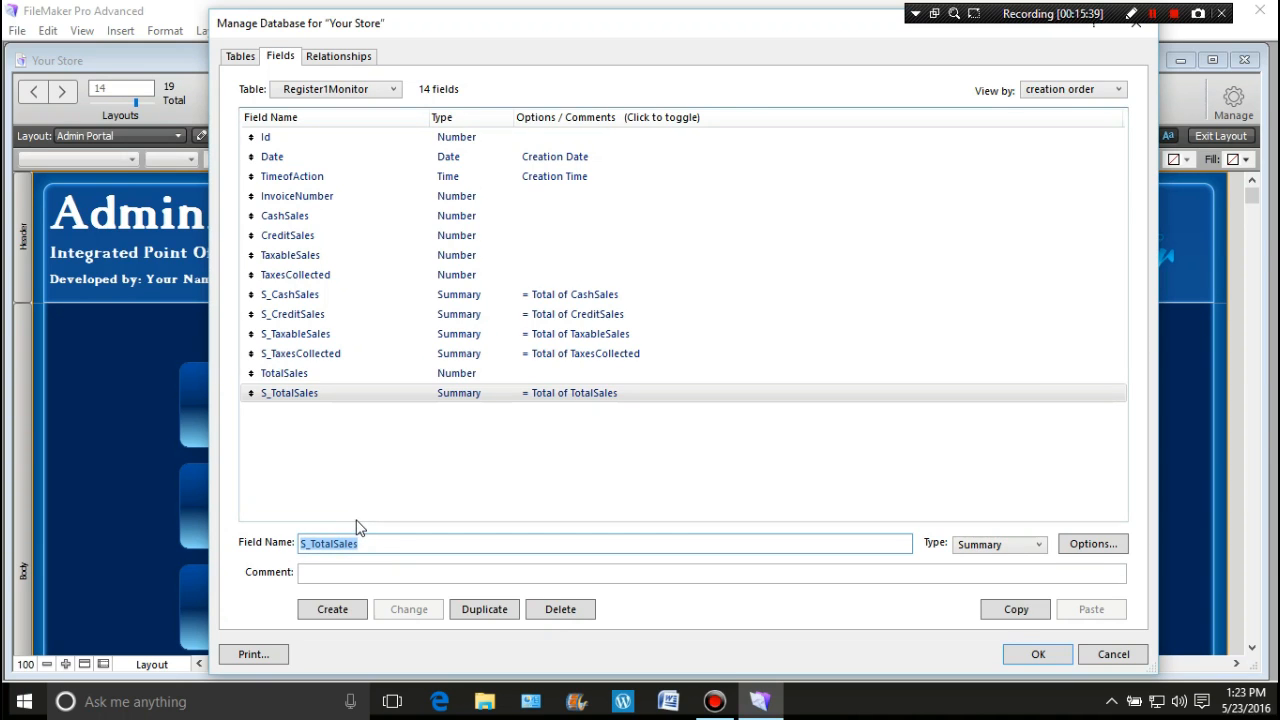
pyautogui.write('C')
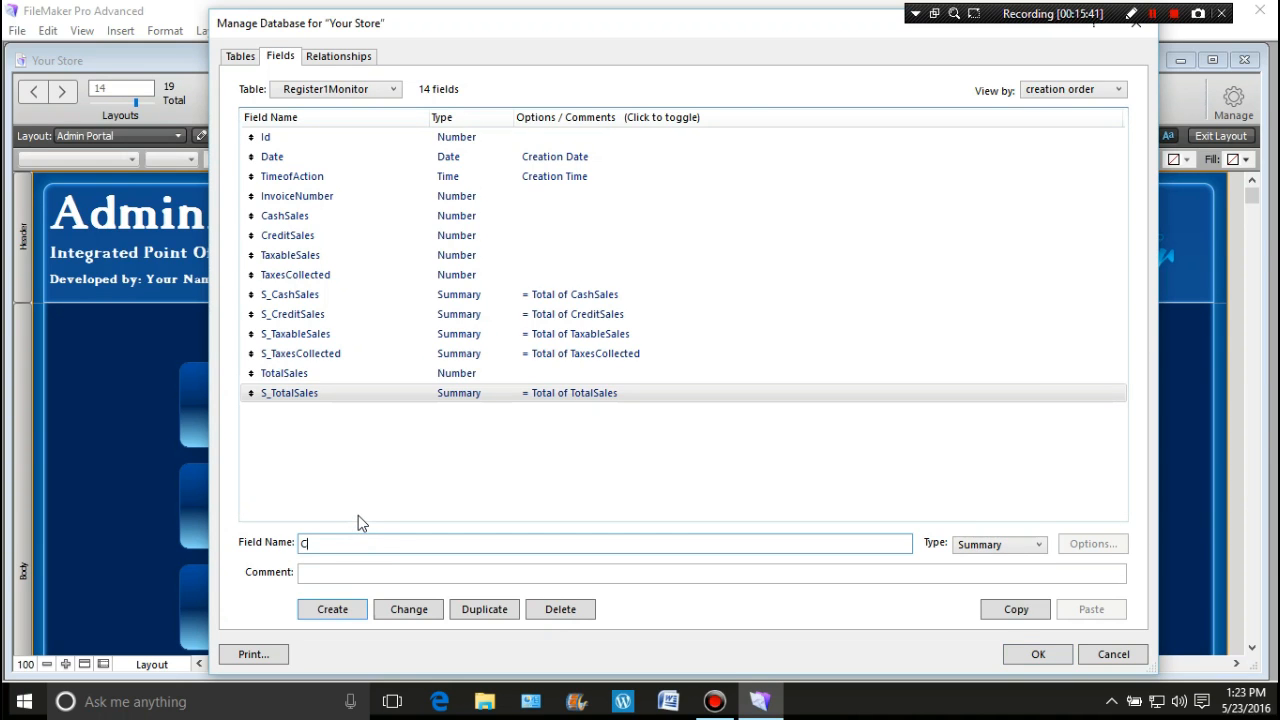
pyautogui.write('_TotalSales')
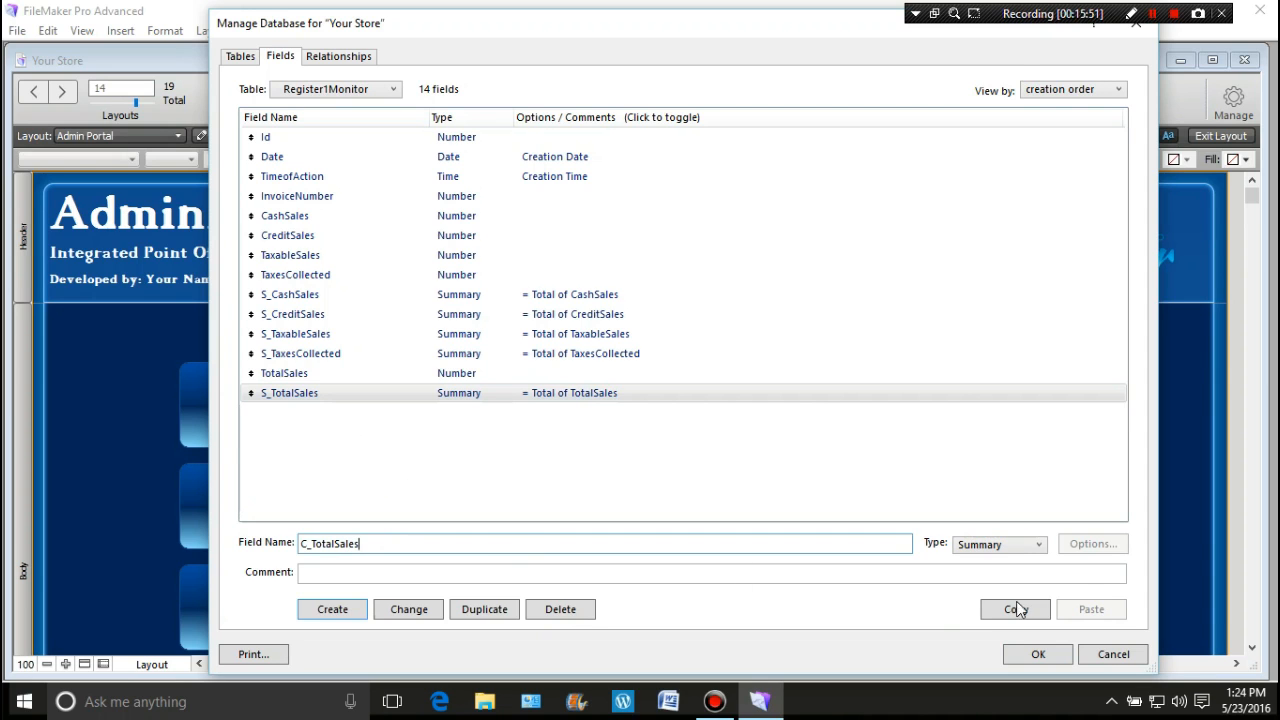
pyautogui.click(1041, 544)
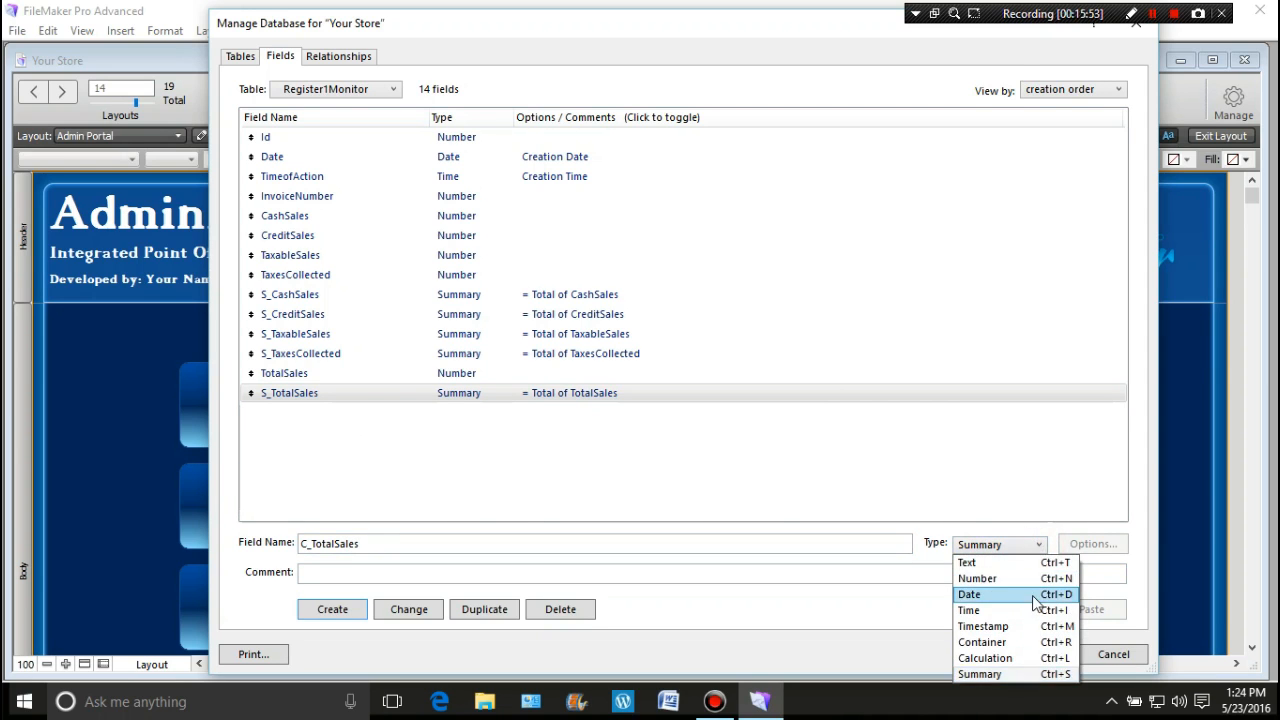
pyautogui.click(1014, 664)
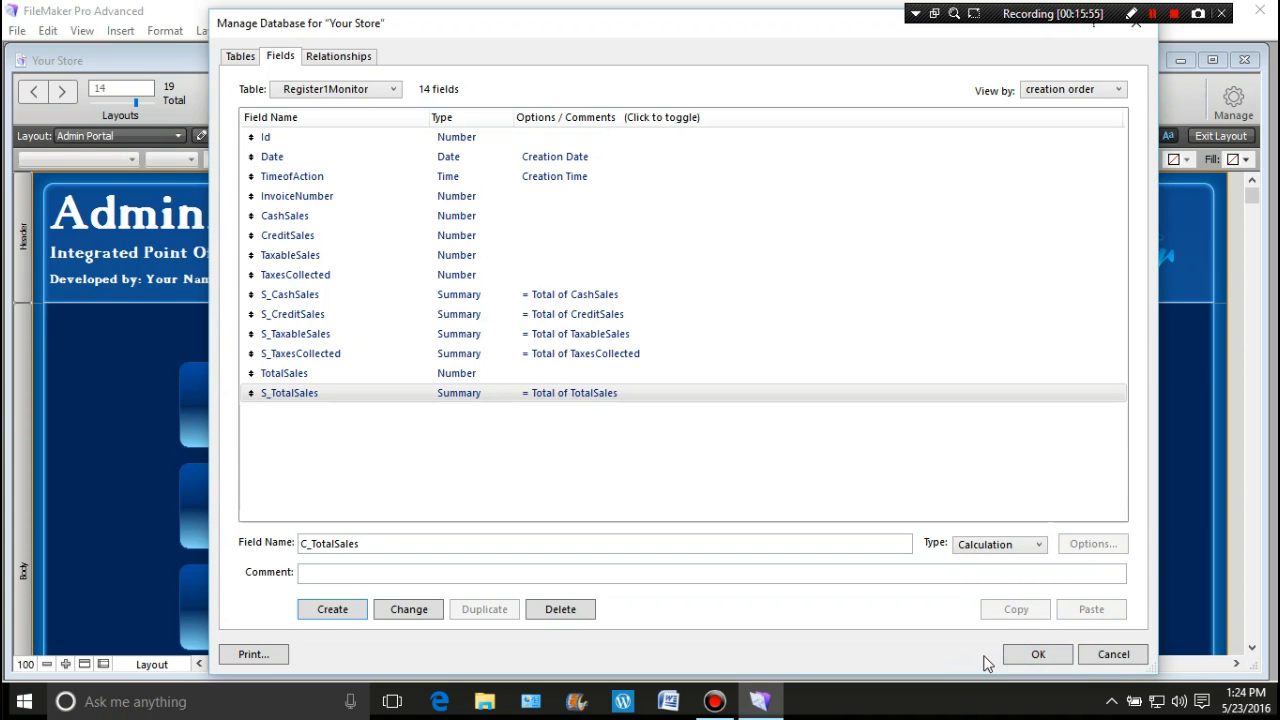
pyautogui.click(344, 610)
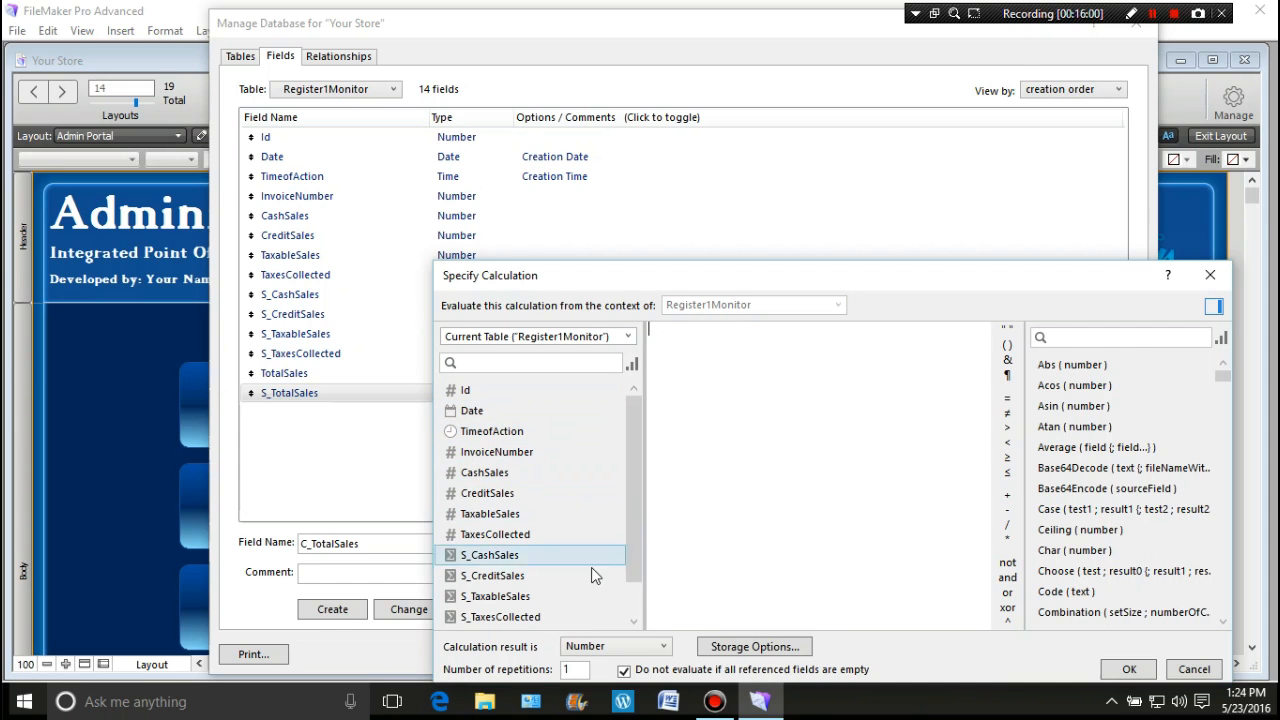
# Step: Set its formula to S_CashSales + S_CreditSales + S_TaxesCollected, evaluating even when fields are empty
pyautogui.click(634, 516)
pyautogui.moveTo(634, 516); pyautogui.dragTo(630, 560)
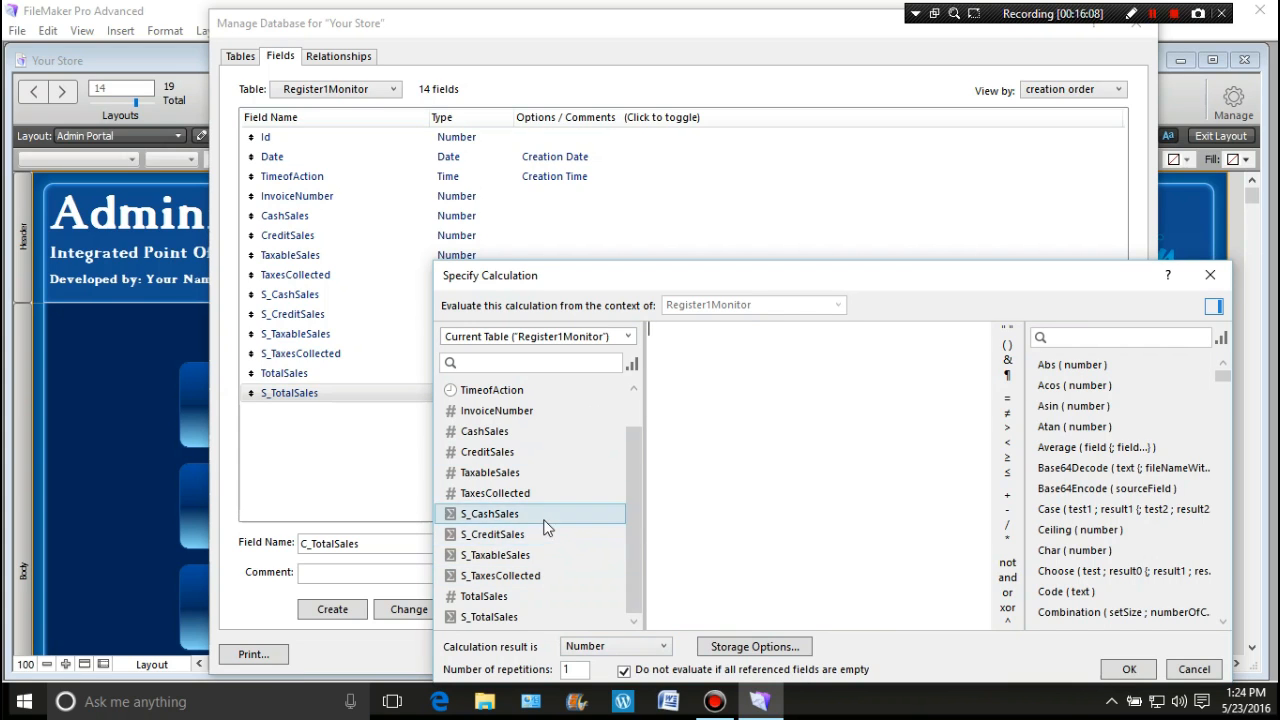
pyautogui.doubleClick(490, 513)
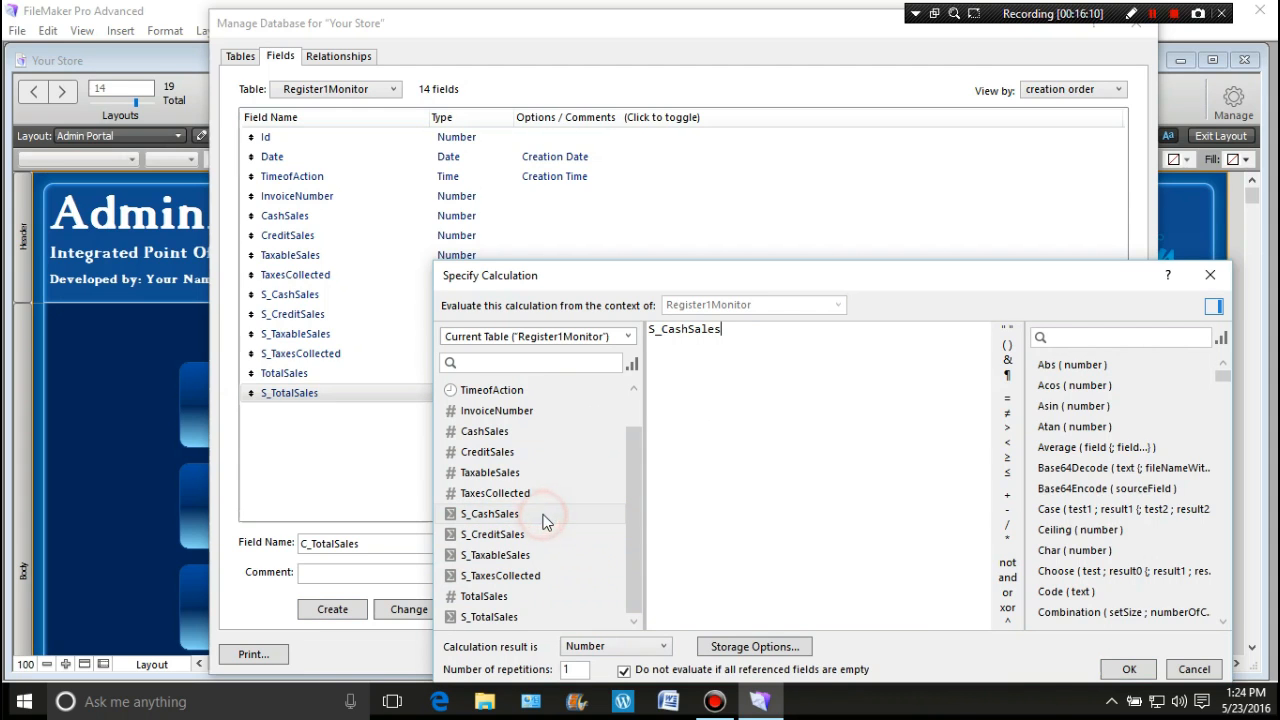
pyautogui.click(1008, 494)
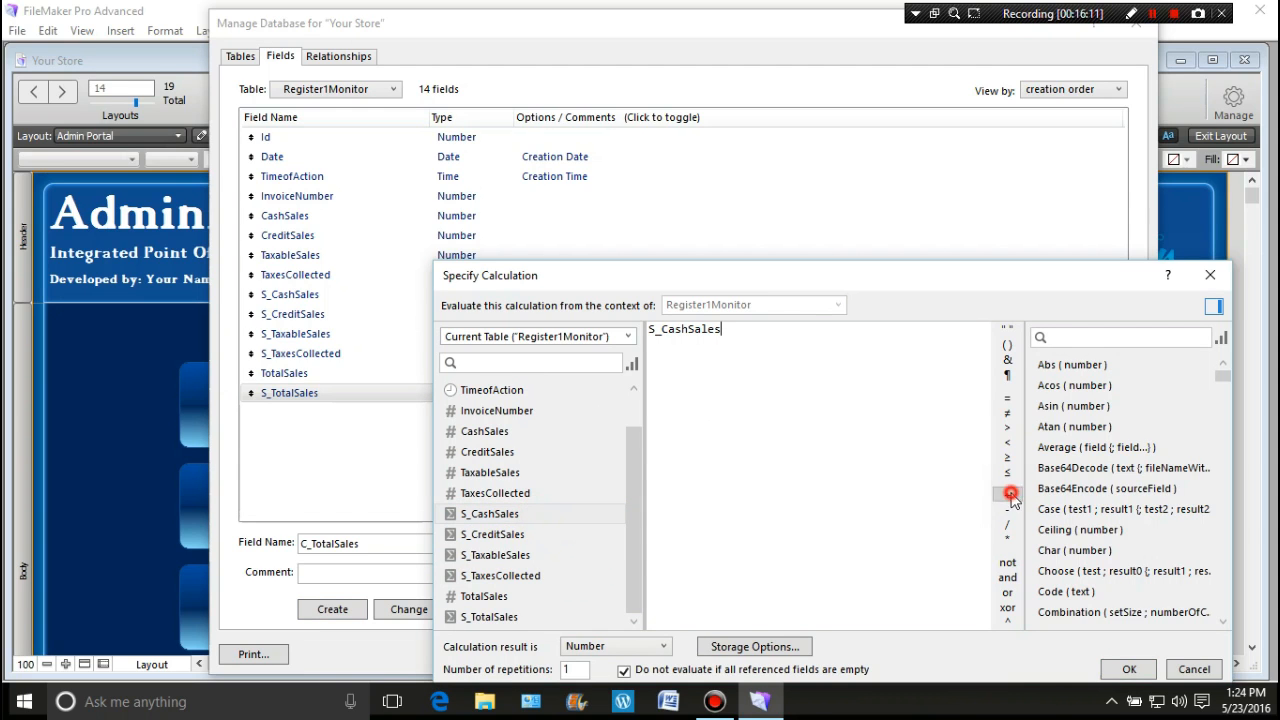
pyautogui.doubleClick(554, 537)
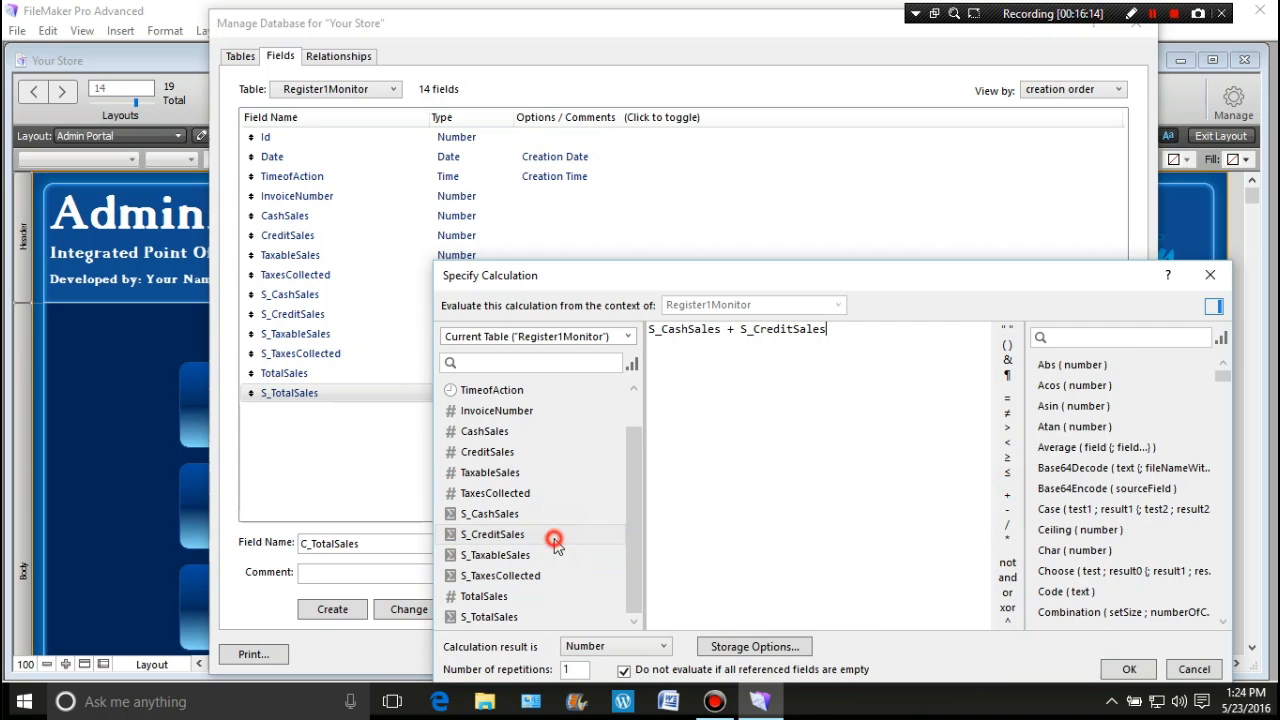
pyautogui.click(1008, 494)
pyautogui.click(578, 576)
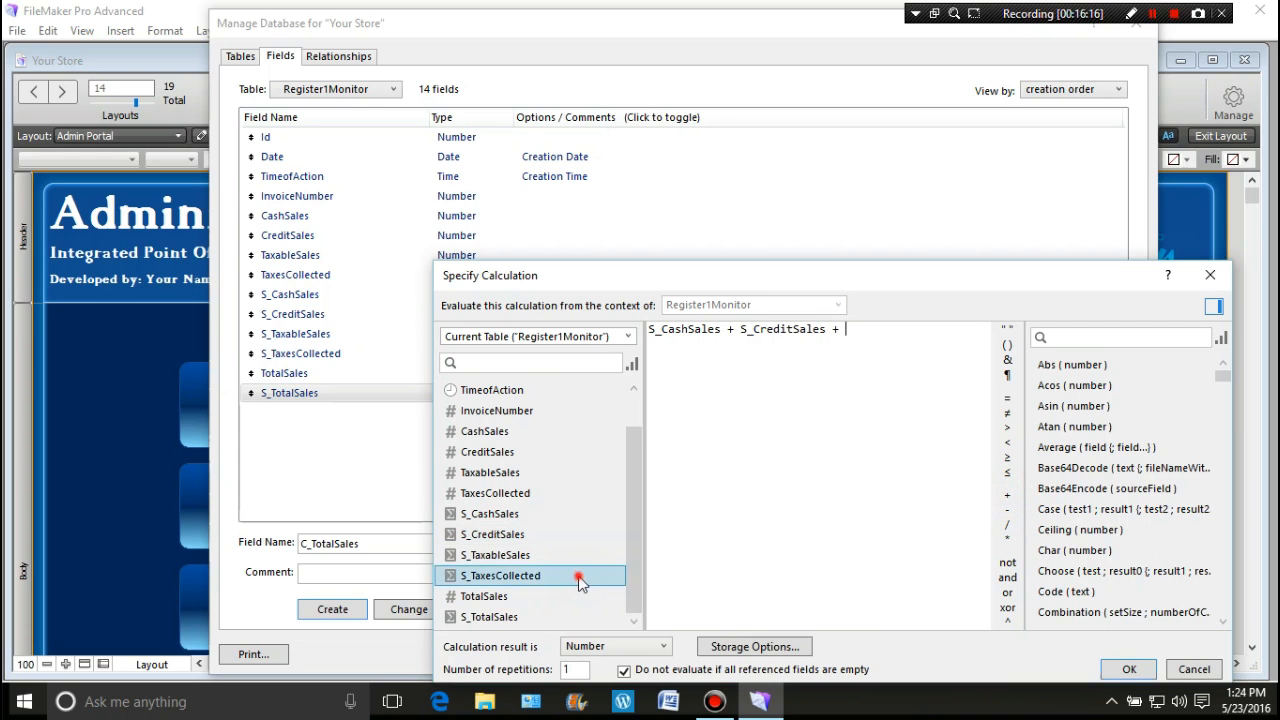
pyautogui.doubleClick(580, 578)
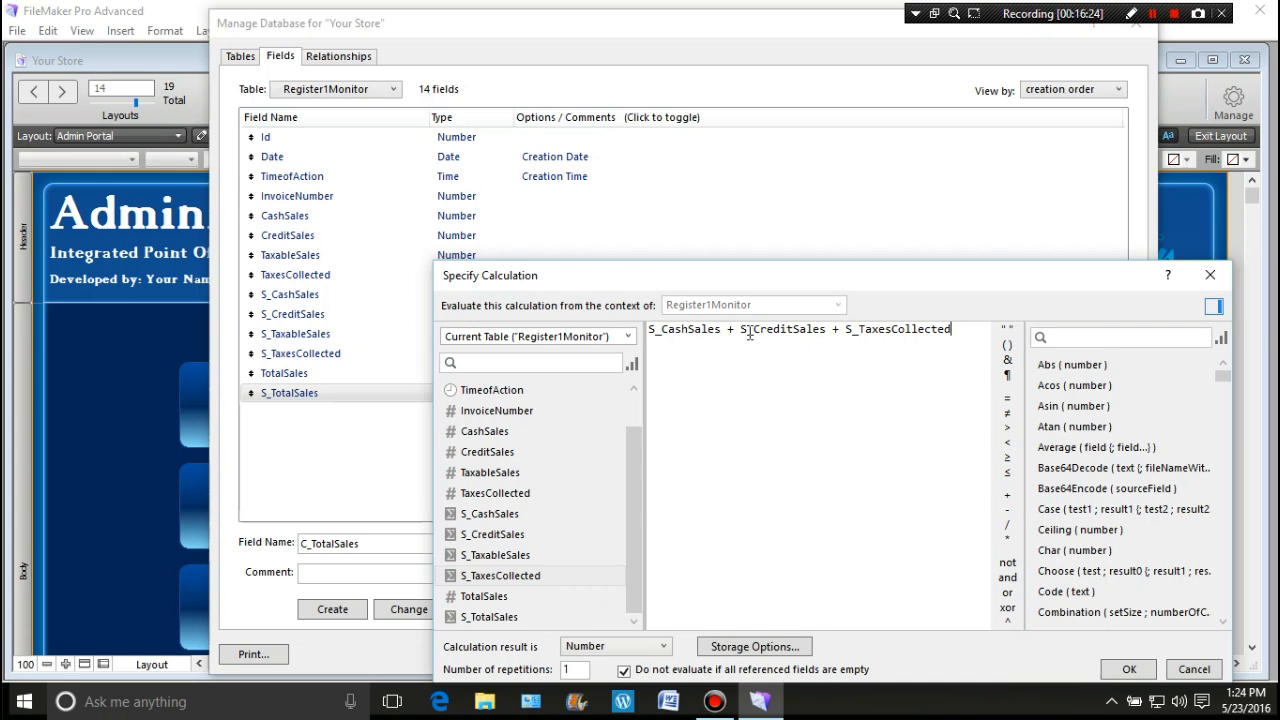
pyautogui.click(624, 670)
pyautogui.click(1120, 670)
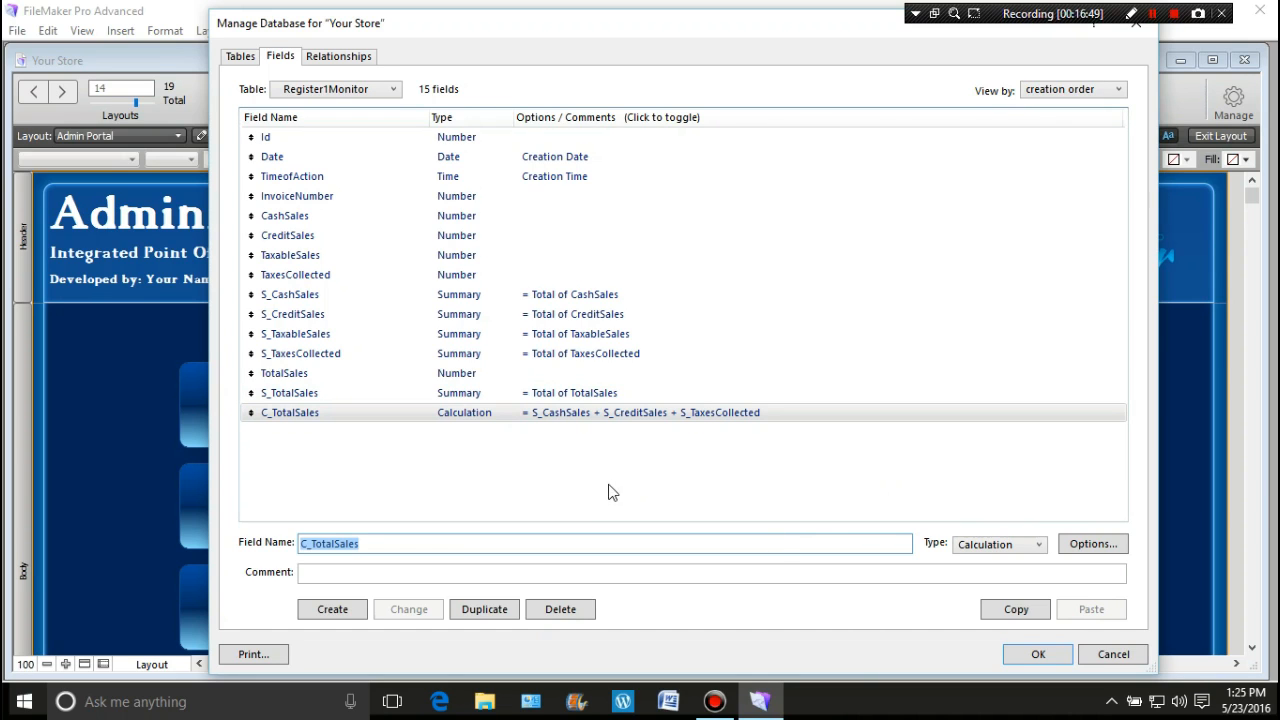
pyautogui.click(392, 465)
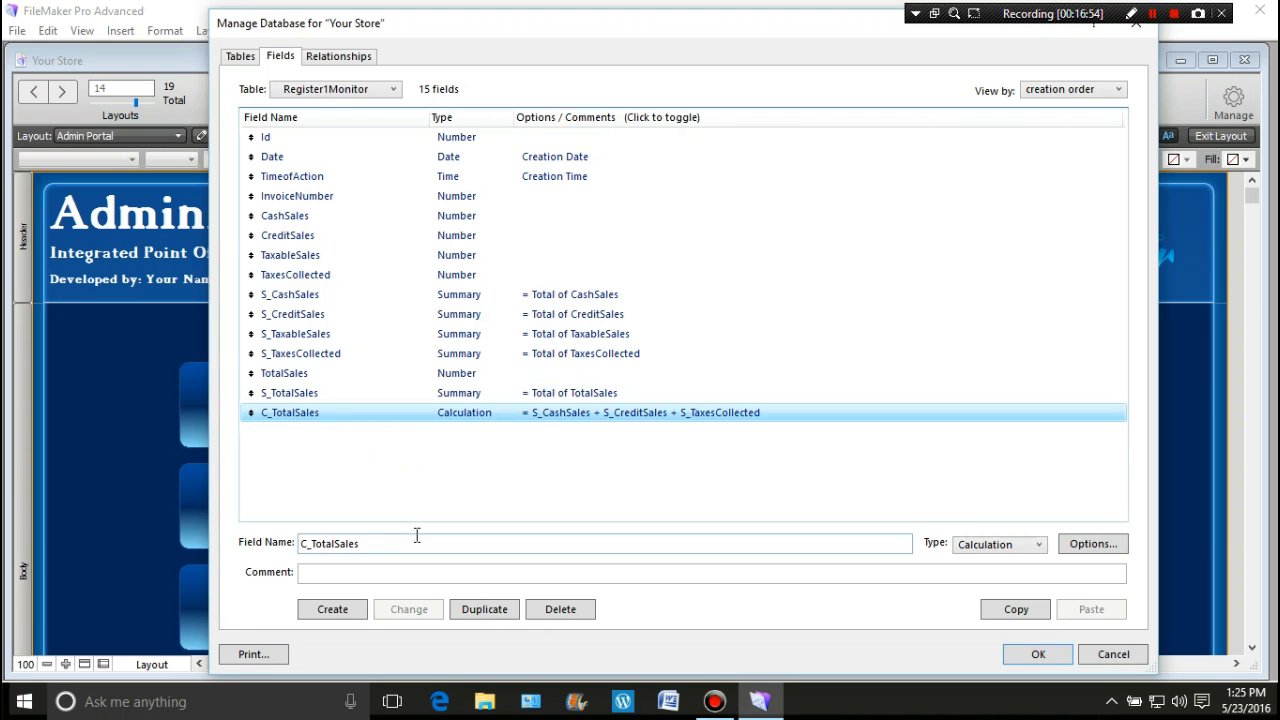
# Step: Save the field definitions and switch to the Invoice_1 layout
pyautogui.click(1016, 660)
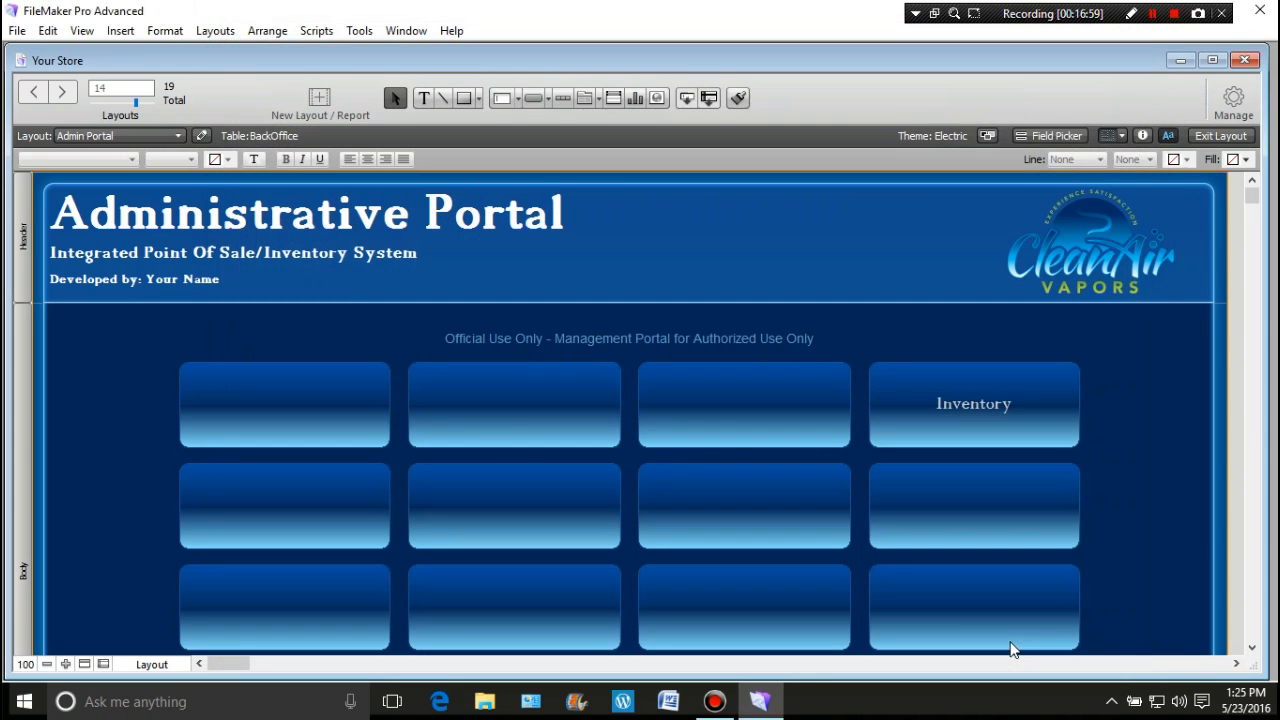
pyautogui.scroll(-2, 340, 300)
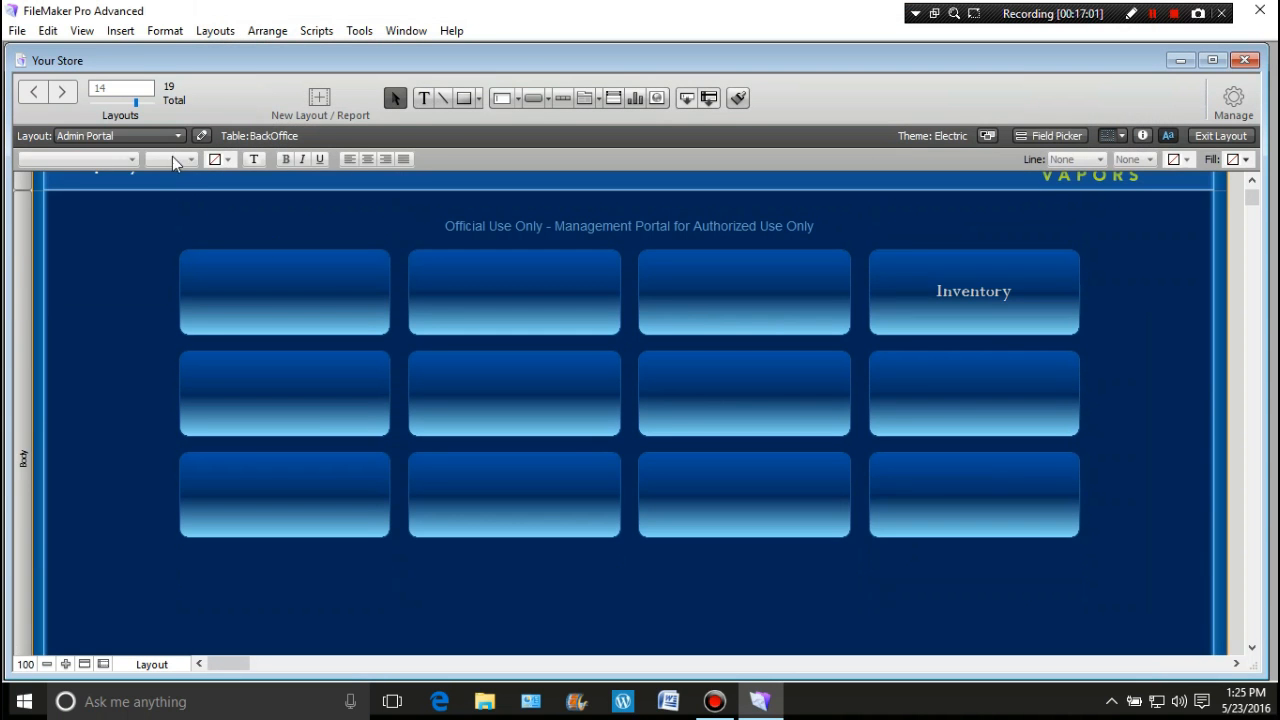
pyautogui.click(178, 136)
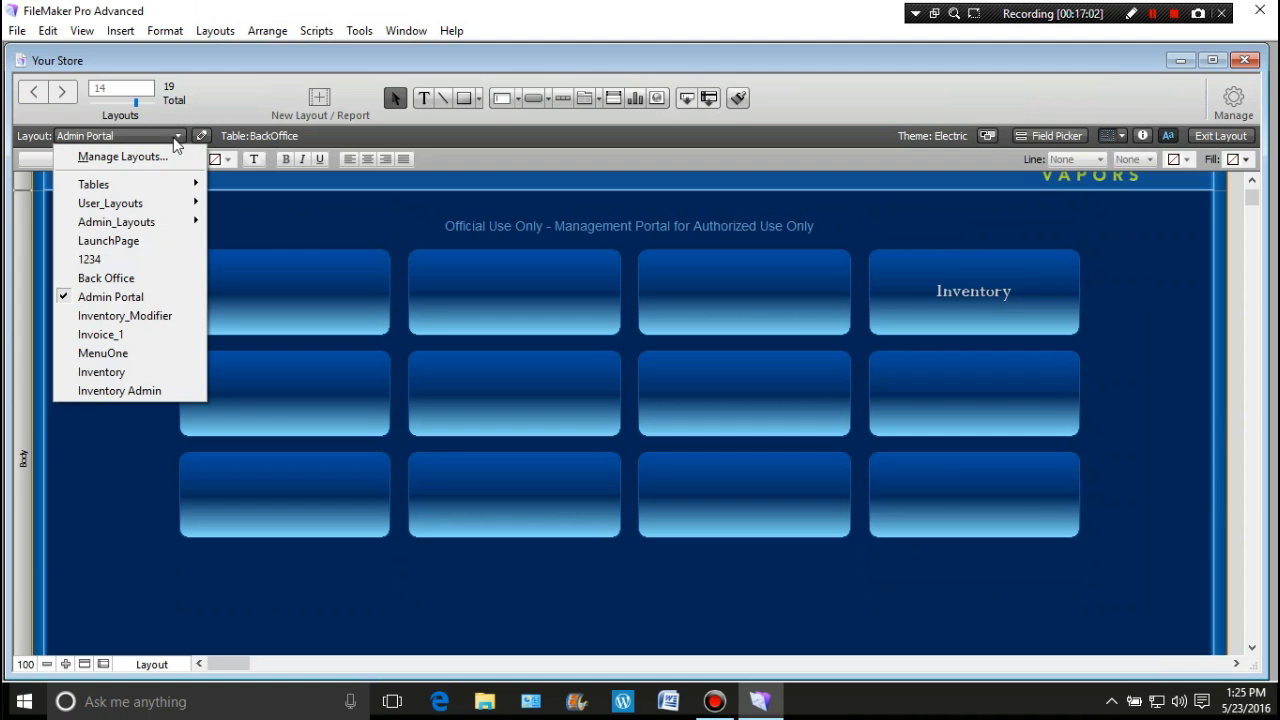
pyautogui.click(101, 334)
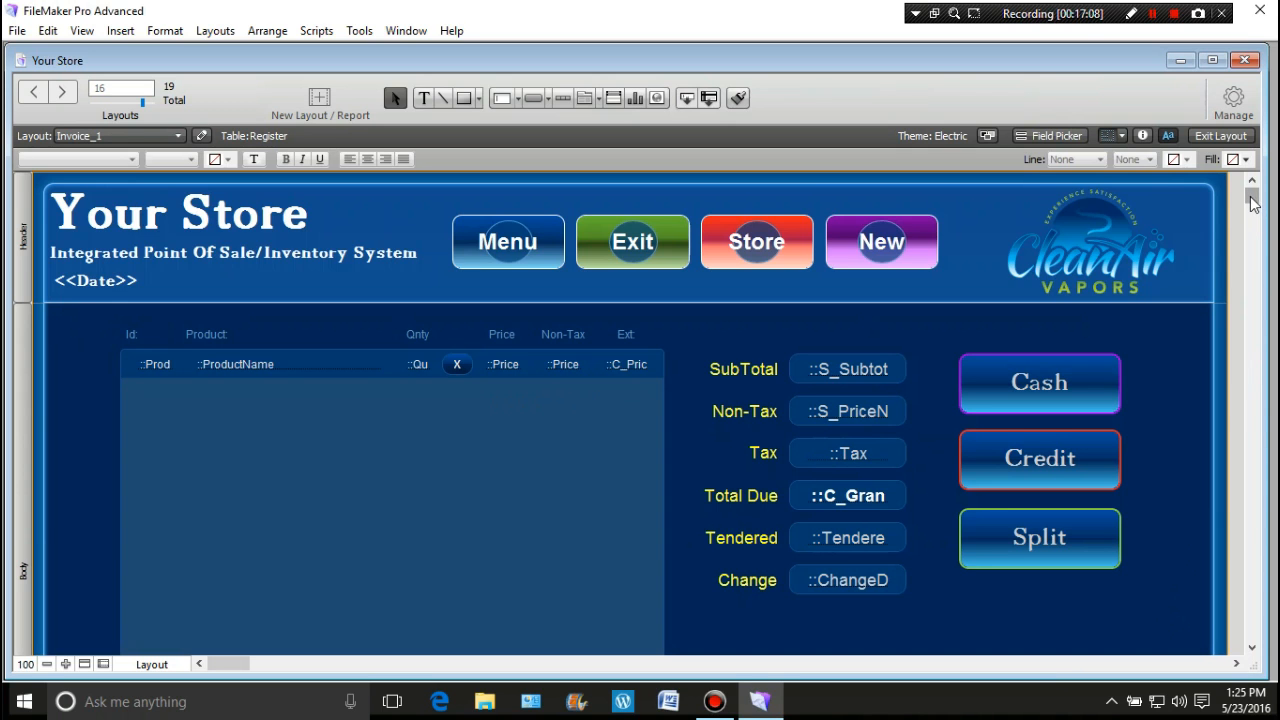
pyautogui.moveTo(1252, 197)
pyautogui.mouseDown()
pyautogui.moveTo(1253, 238)
pyautogui.moveTo(1252, 198)
pyautogui.mouseUp()
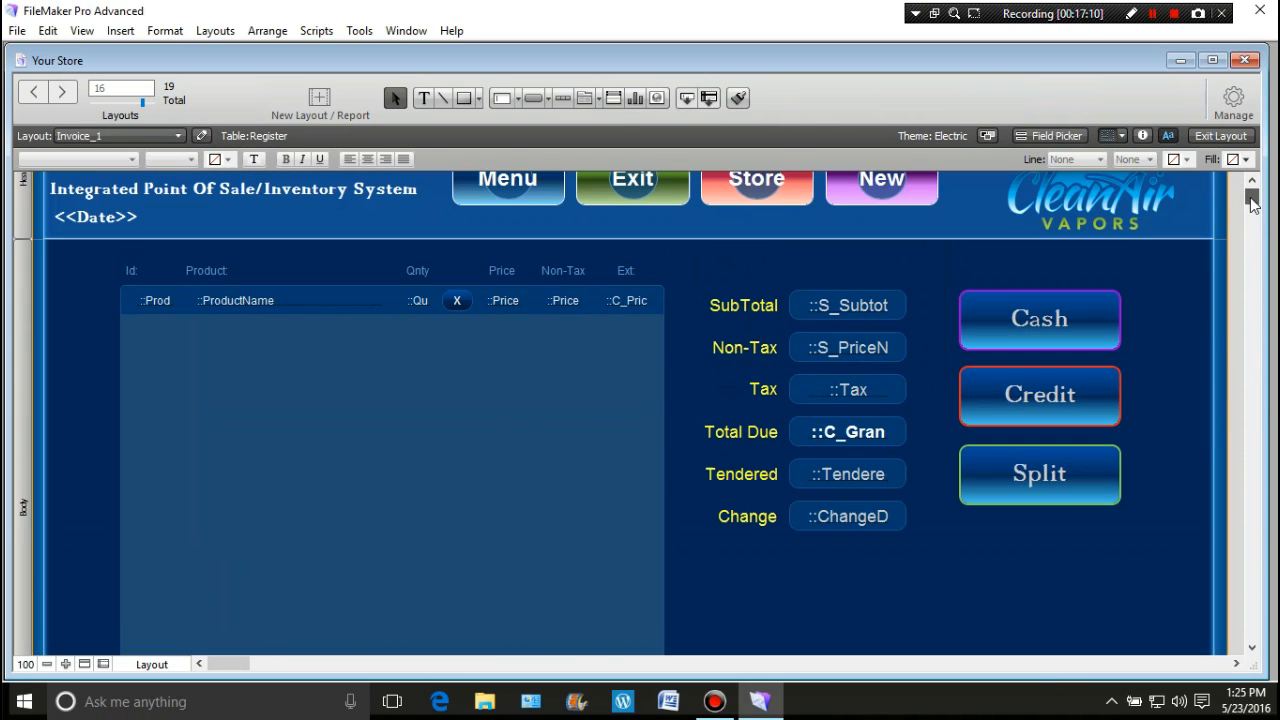
# Step: Switch to the Back Office layout
pyautogui.click(178, 135)
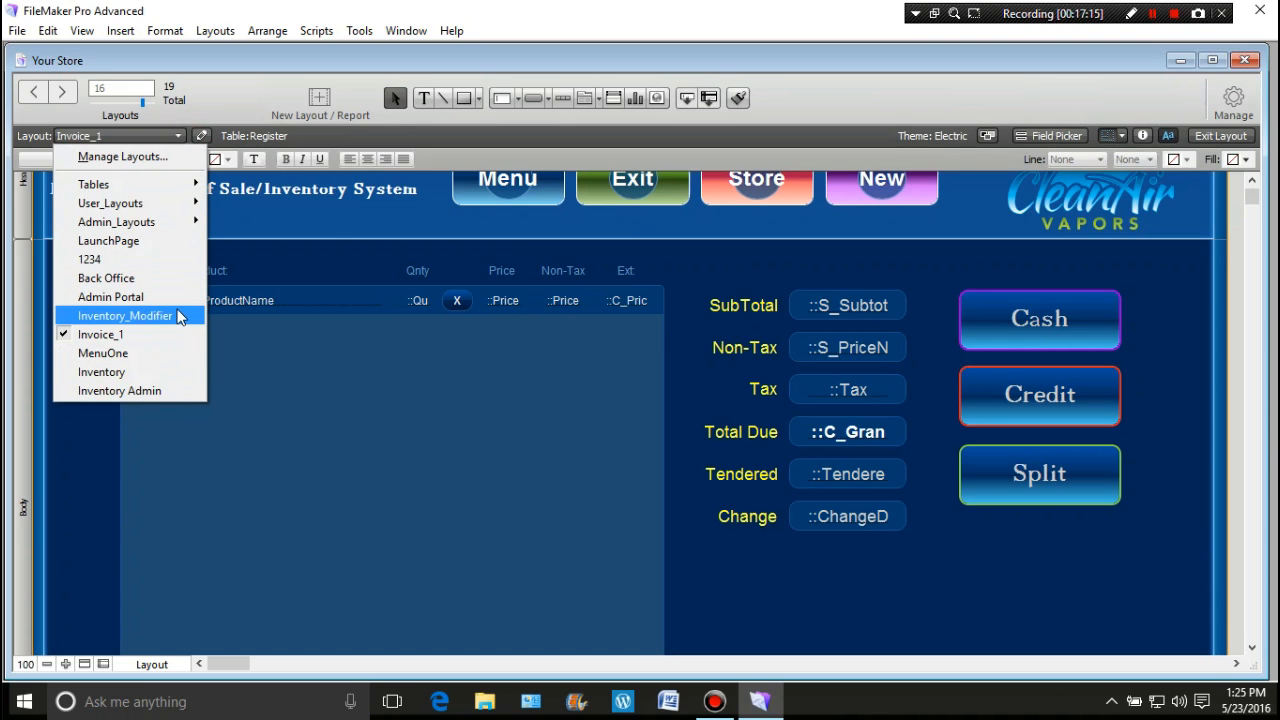
pyautogui.click(1041, 586)
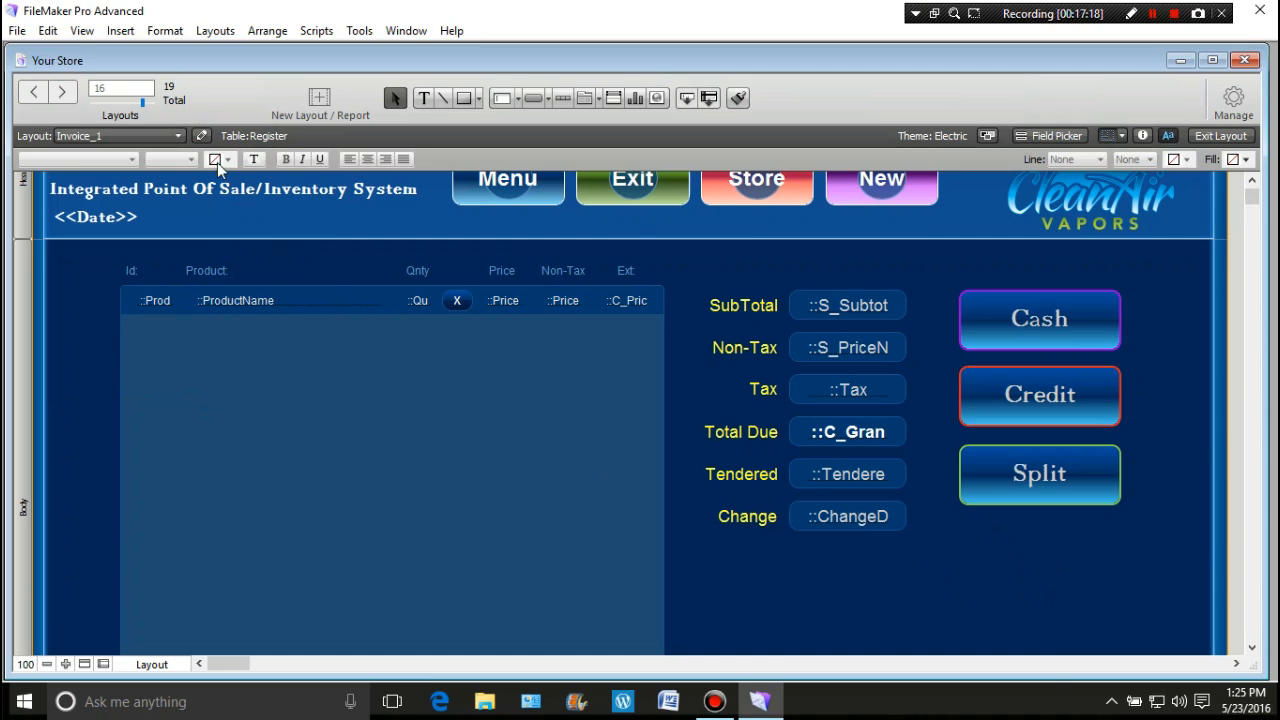
pyautogui.click(178, 135)
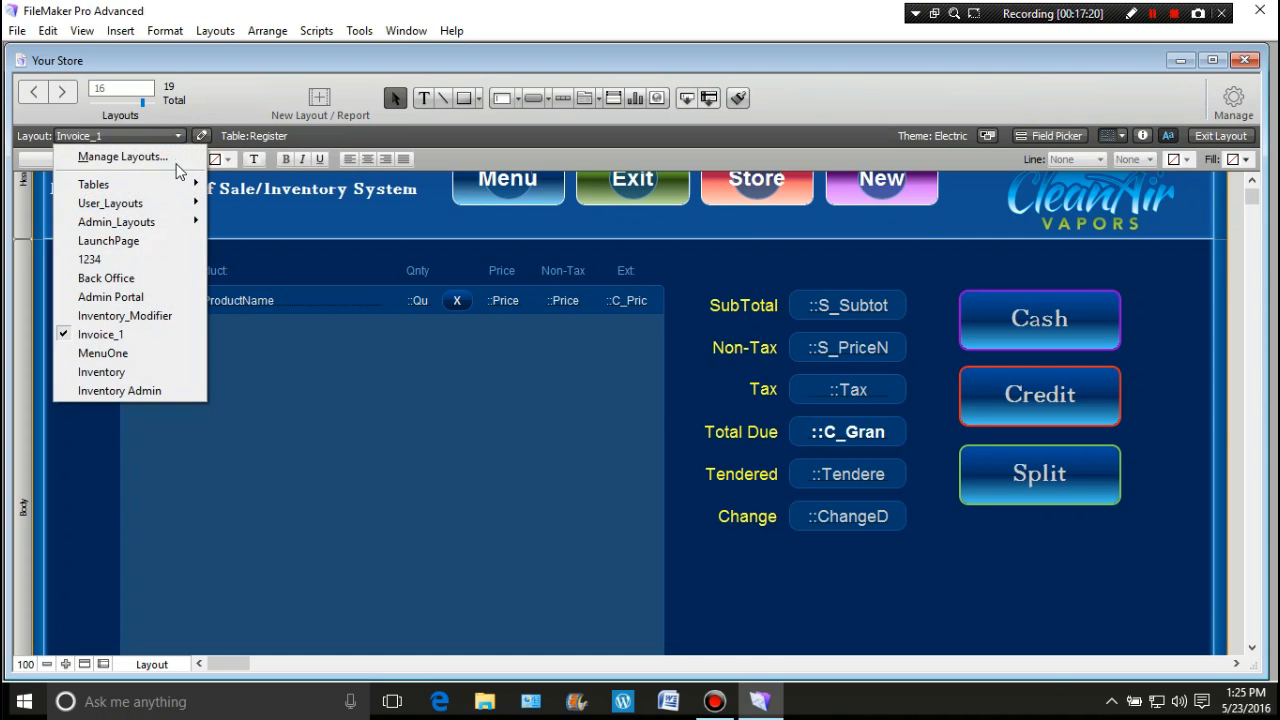
pyautogui.click(156, 278)
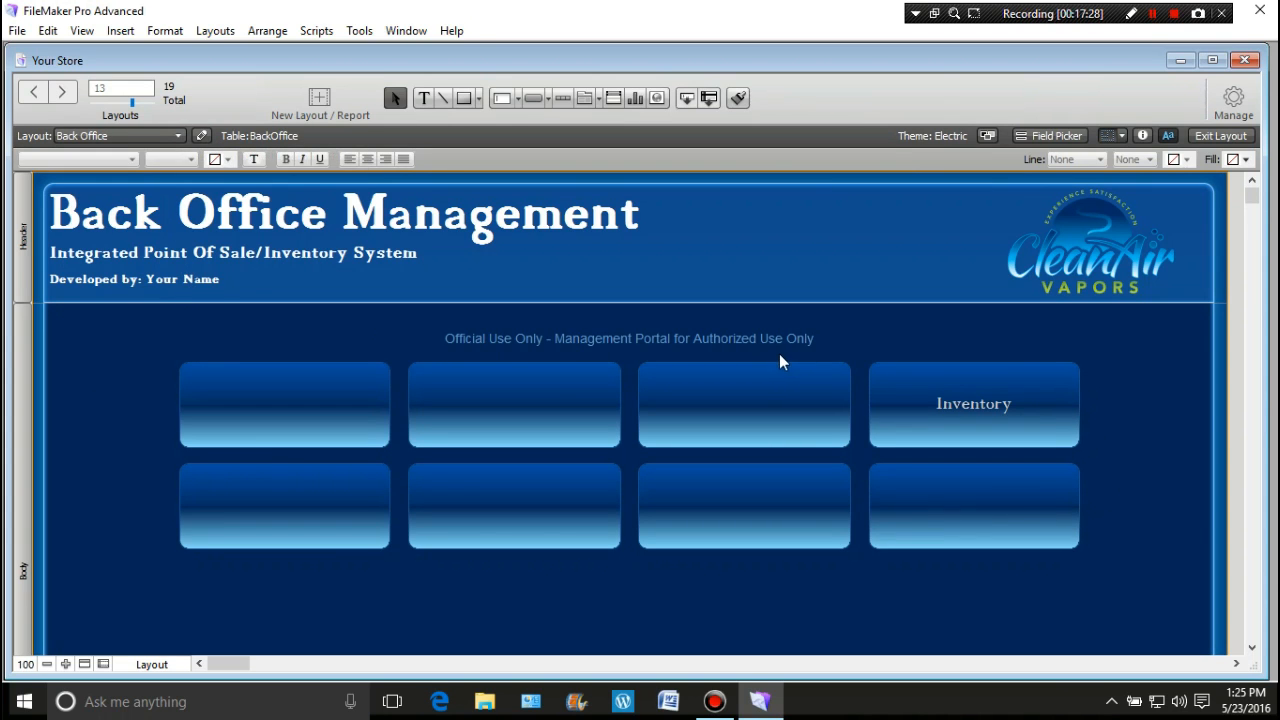
pyautogui.click(1234, 104)
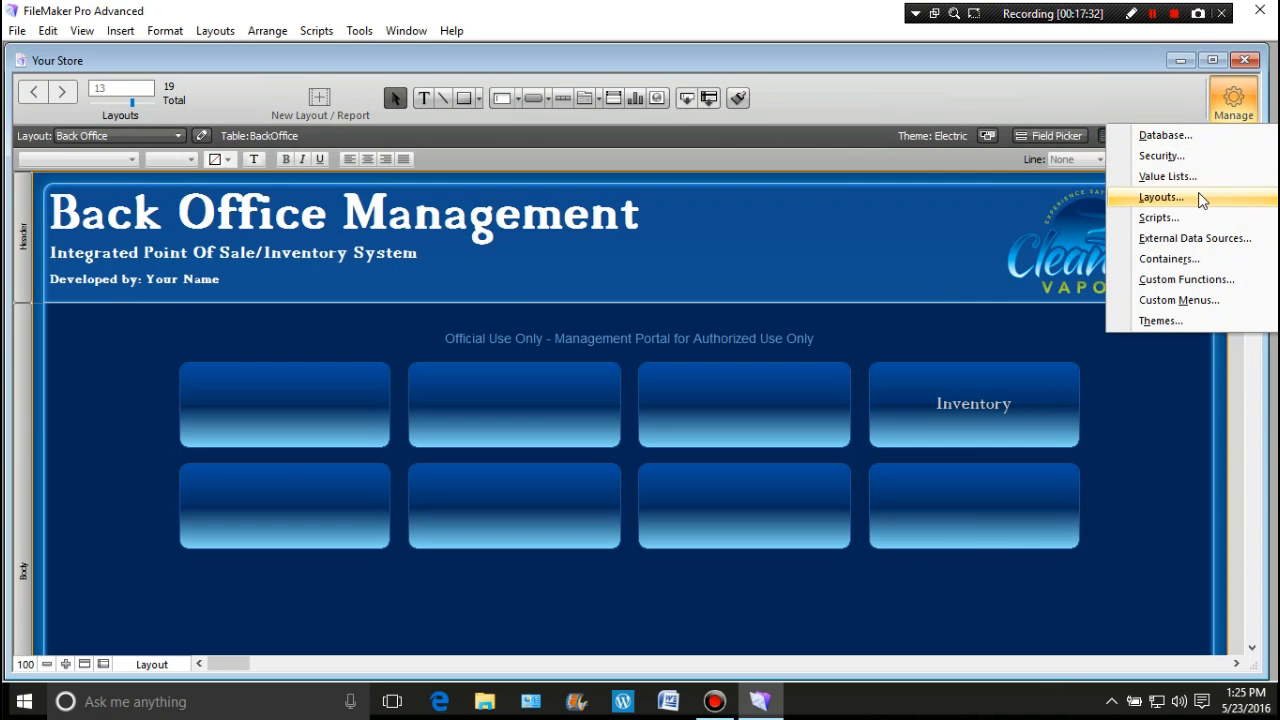
# Step: Duplicate the Back Office layout in Manage Layouts and open the copy's settings
pyautogui.click(1161, 197)
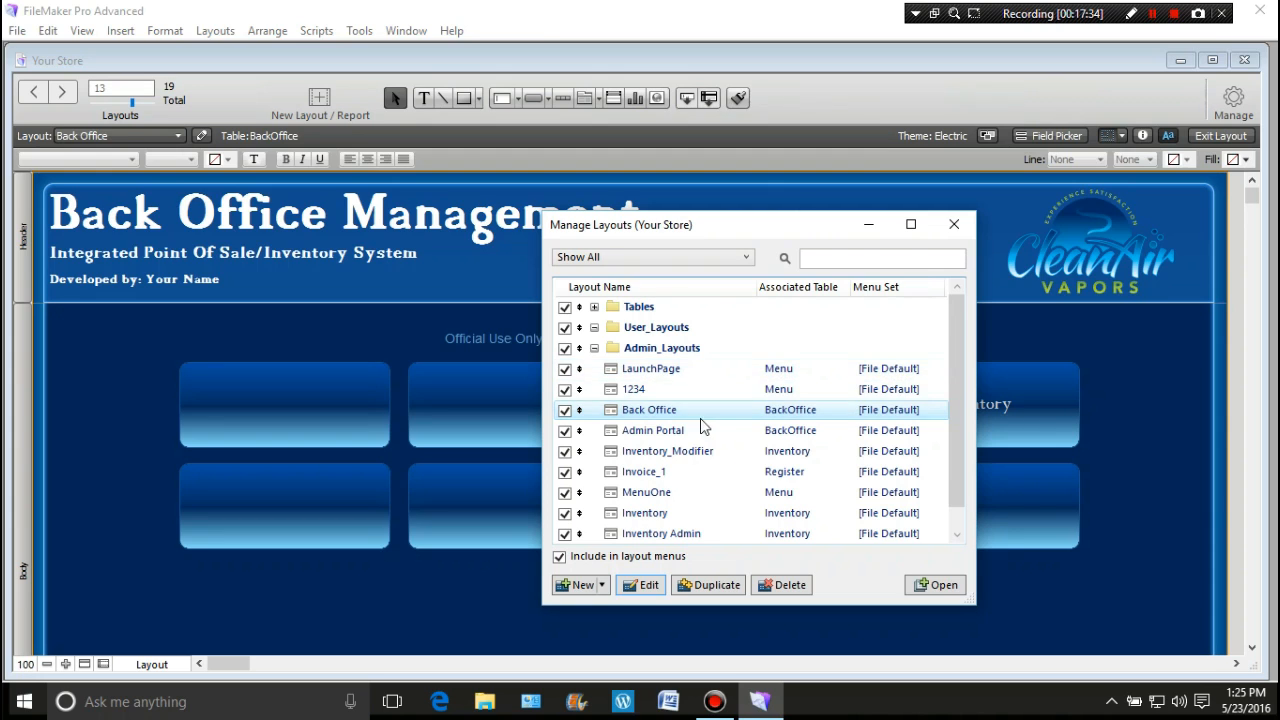
pyautogui.click(680, 411)
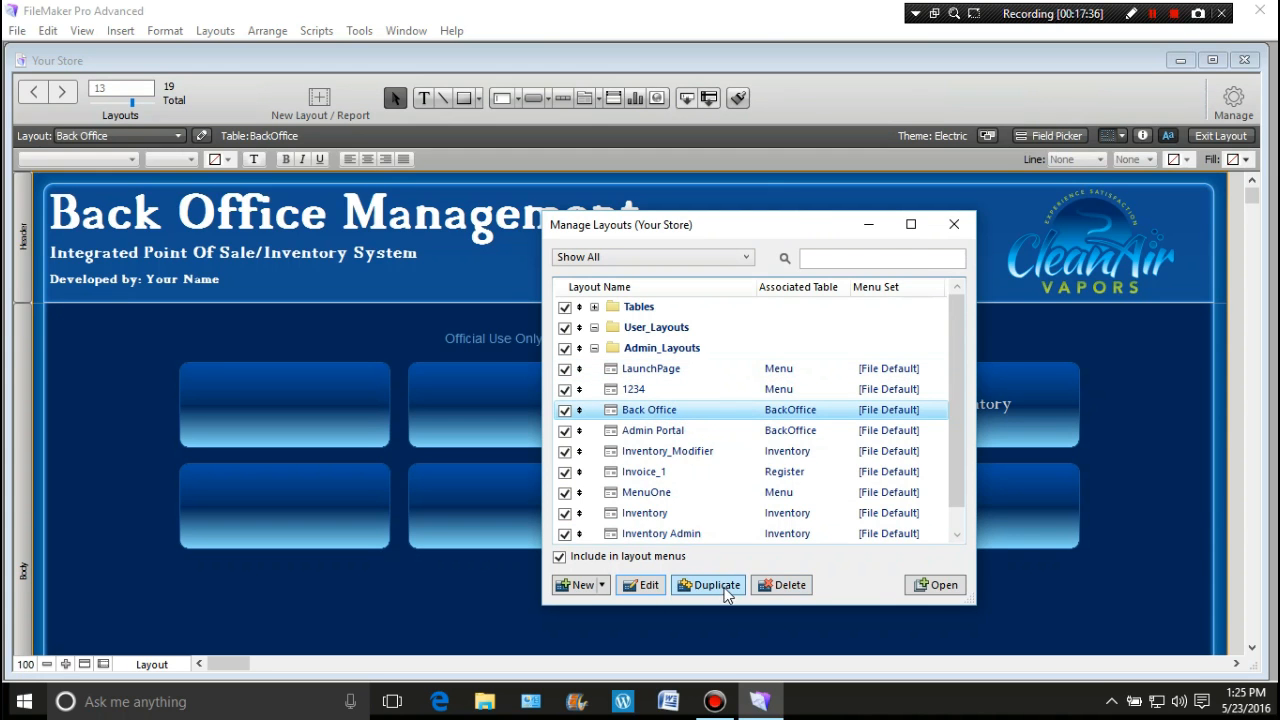
pyautogui.click(725, 590)
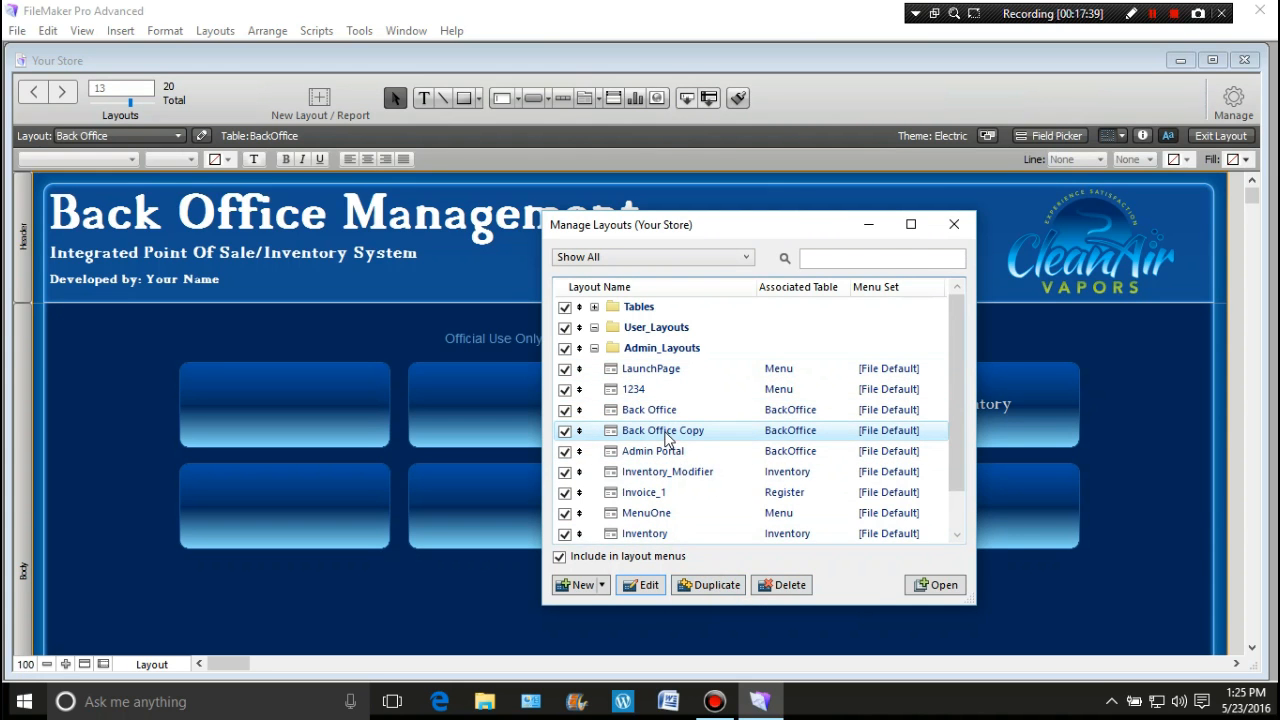
pyautogui.click(645, 585)
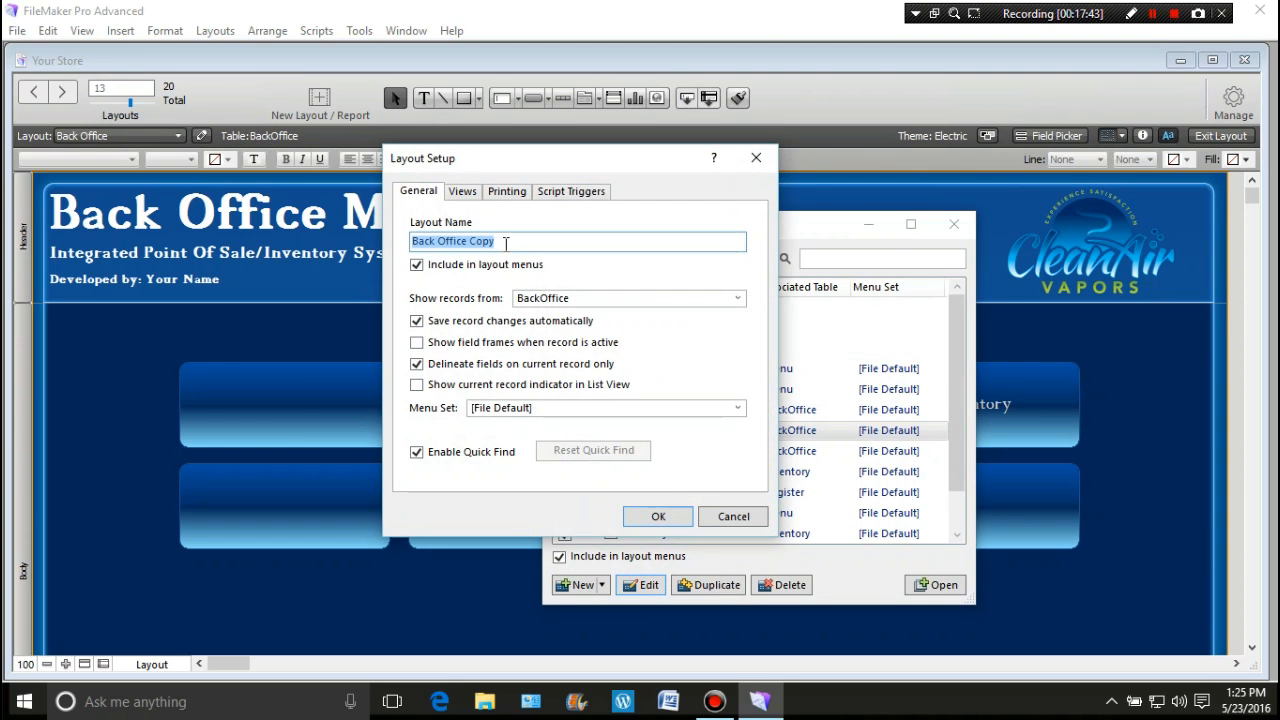
# Step: Name the copy DailySalesOne and have it show records from Register1Monitor
pyautogui.moveTo(502, 241); pyautogui.dragTo(403, 246)
pyautogui.write('DailySalesOne')
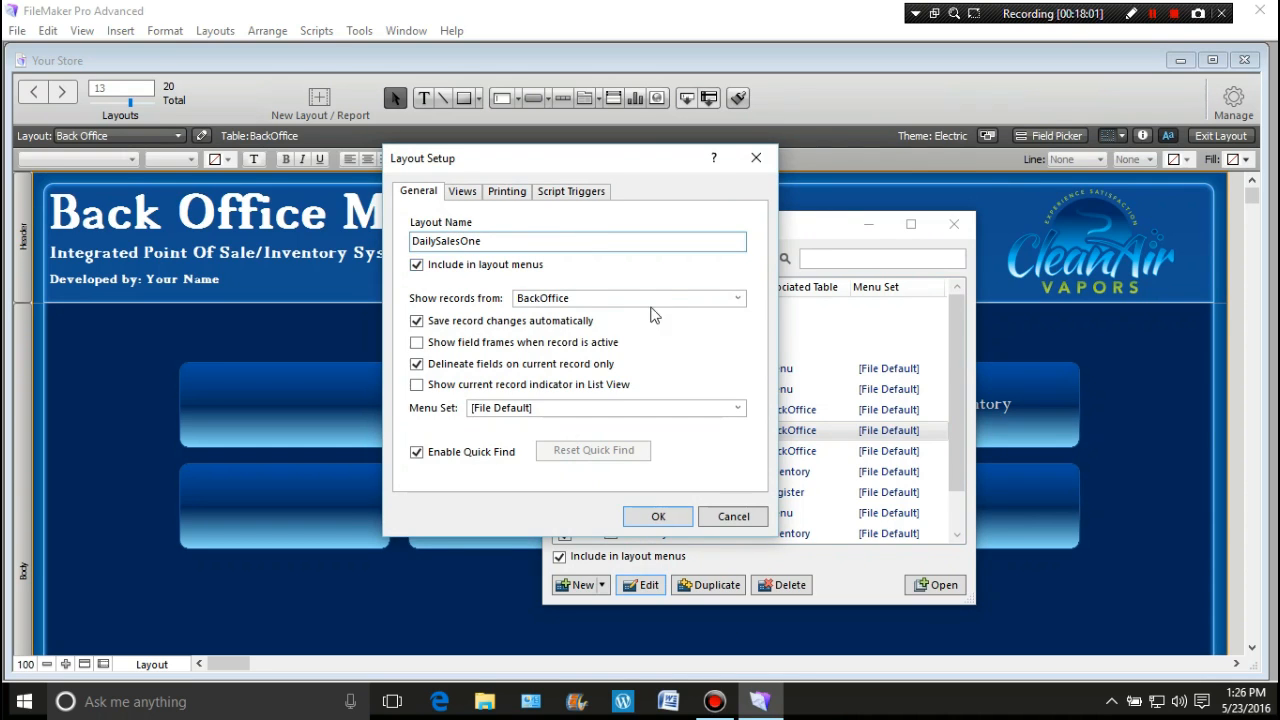
pyautogui.click(737, 298)
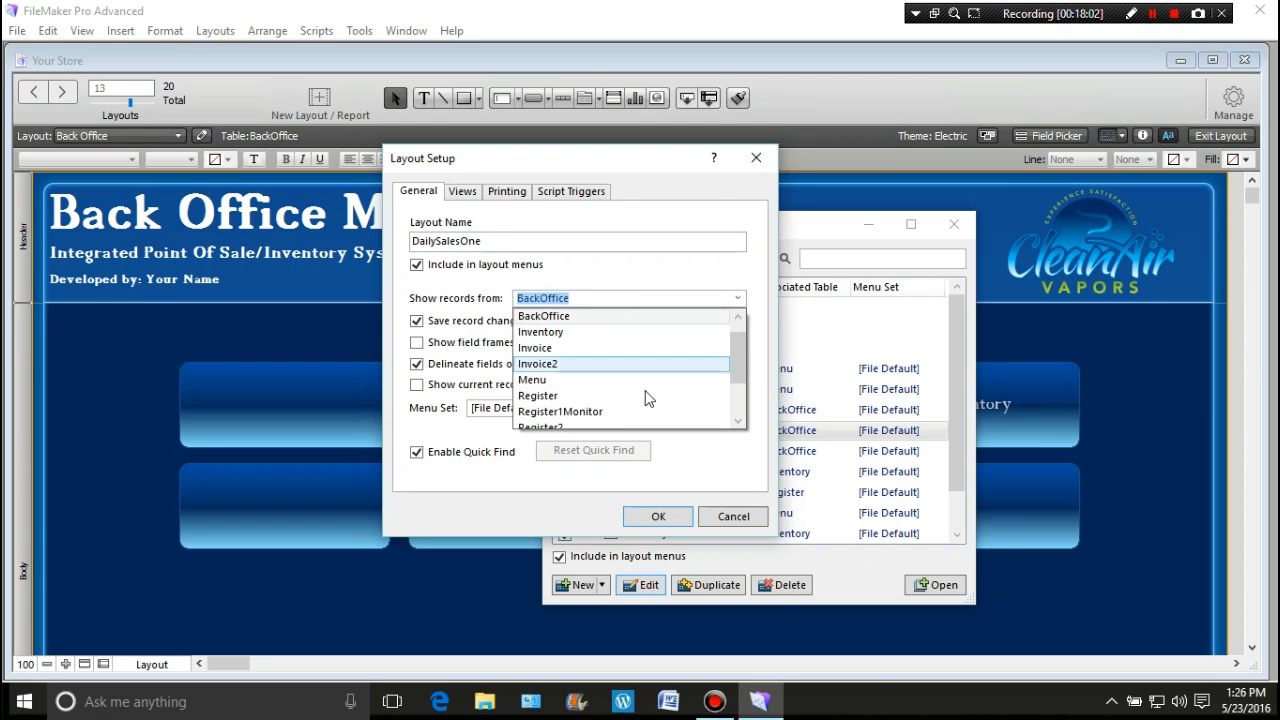
pyautogui.click(617, 411)
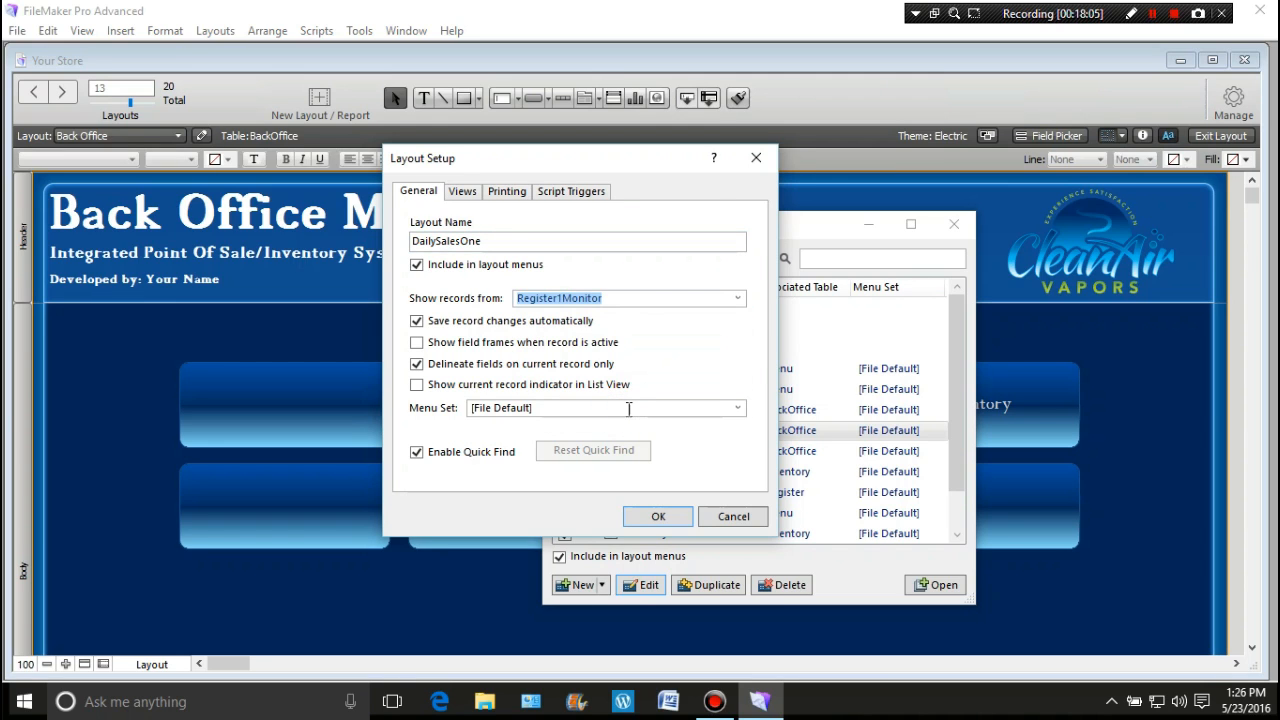
pyautogui.click(652, 517)
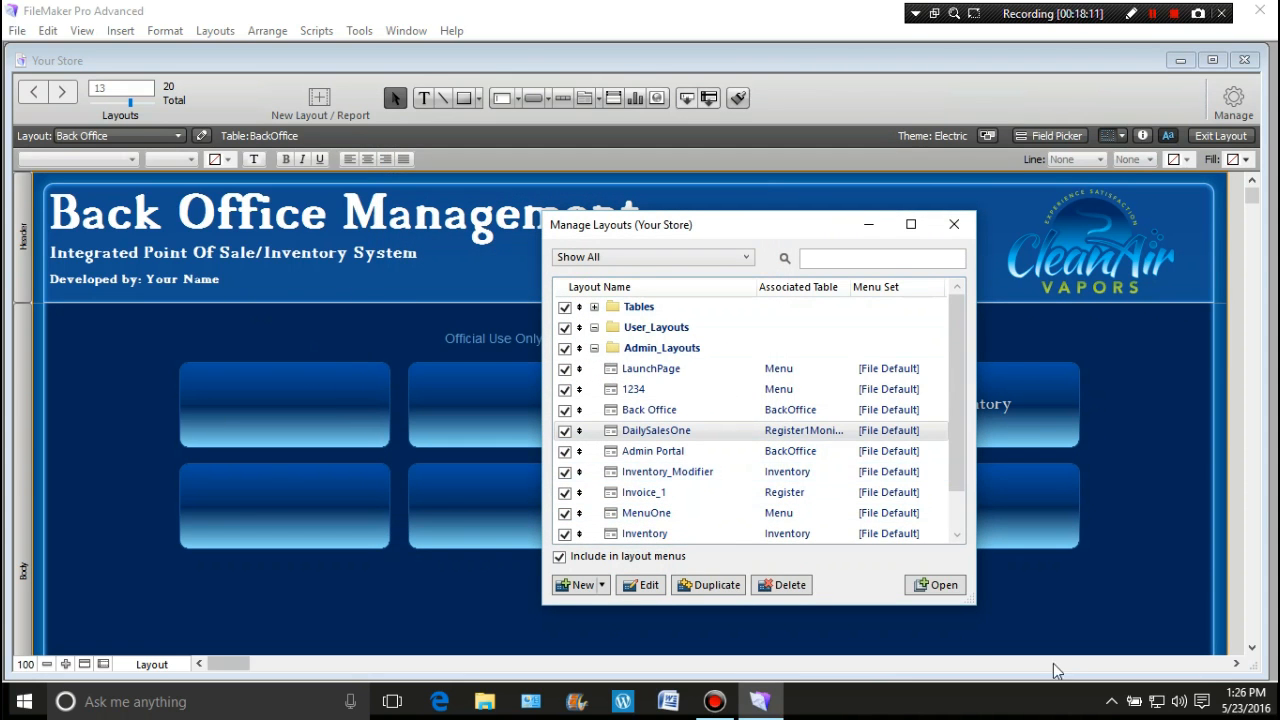
pyautogui.click(954, 224)
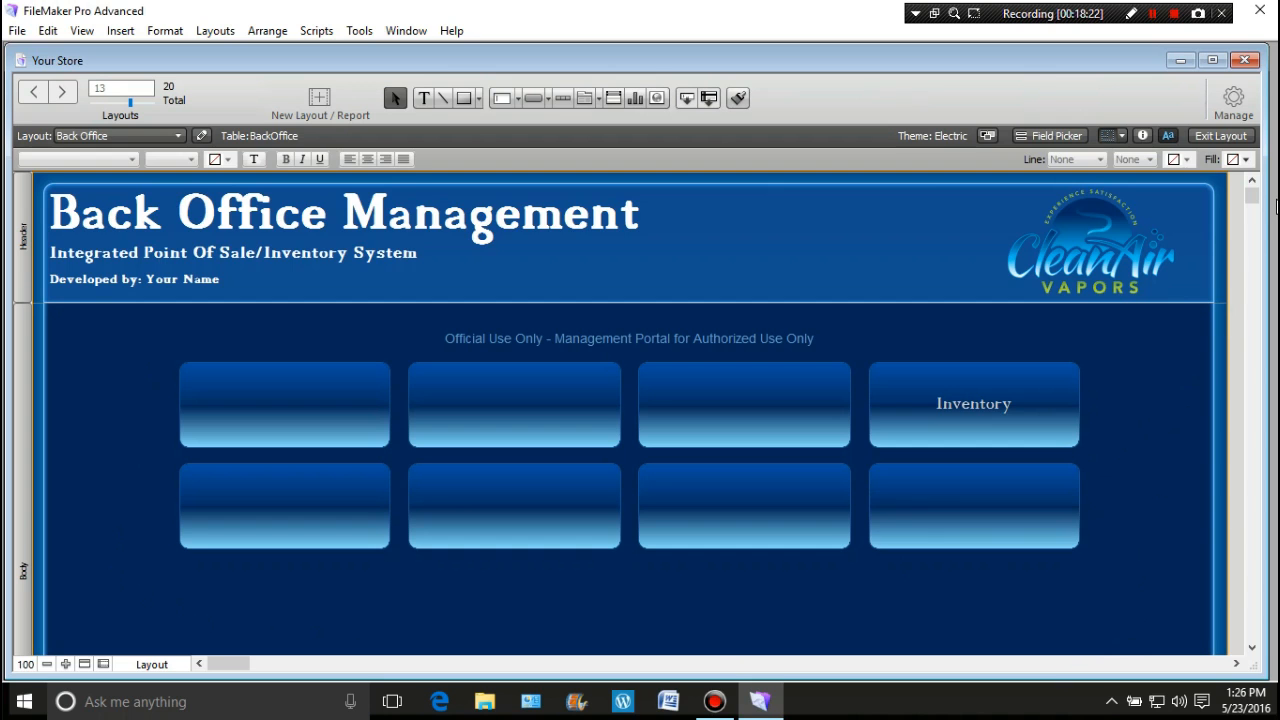
pyautogui.scroll(-2, 1235, 384)
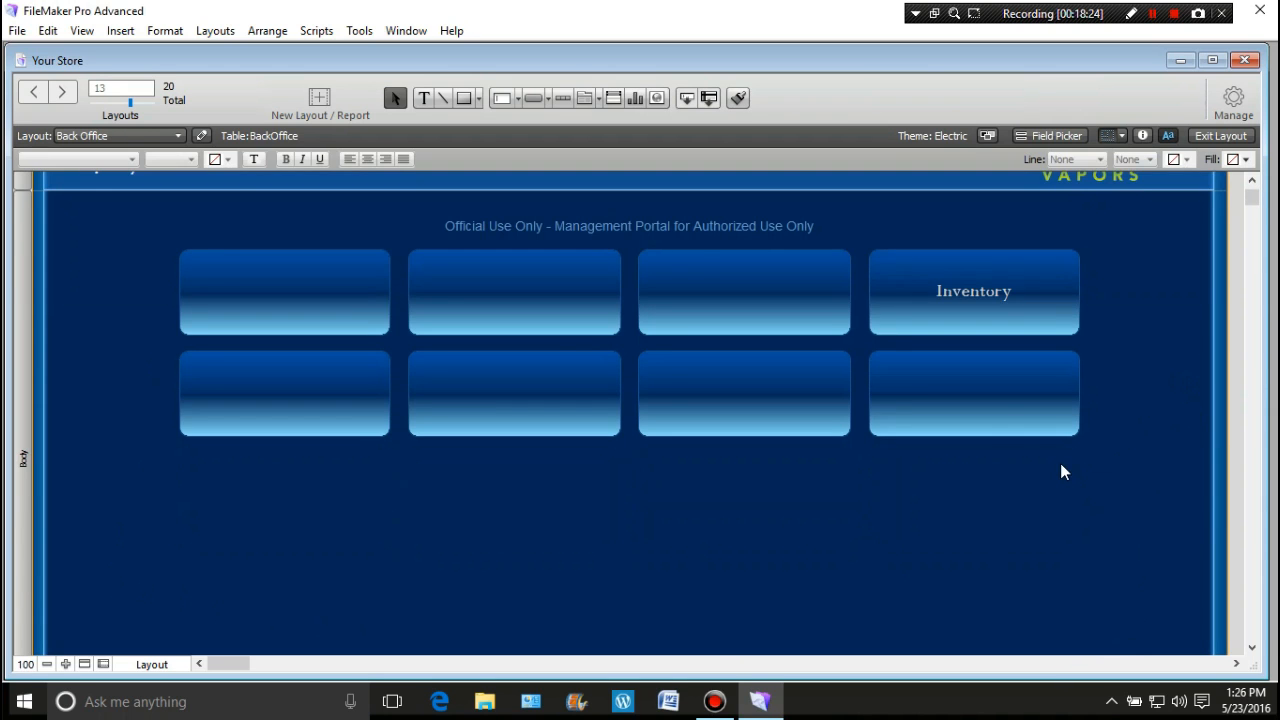
pyautogui.scroll(2, 1060, 463)
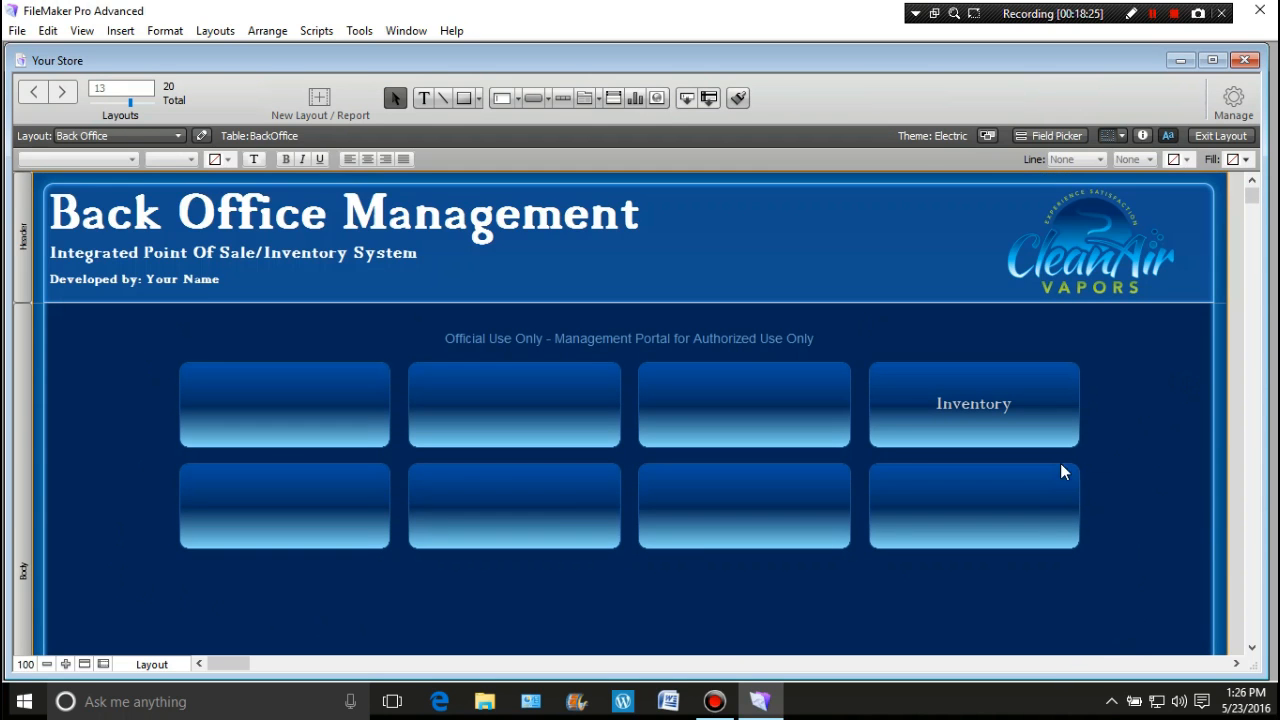
# Step: Switch to the DailySalesOne layout
pyautogui.click(178, 136)
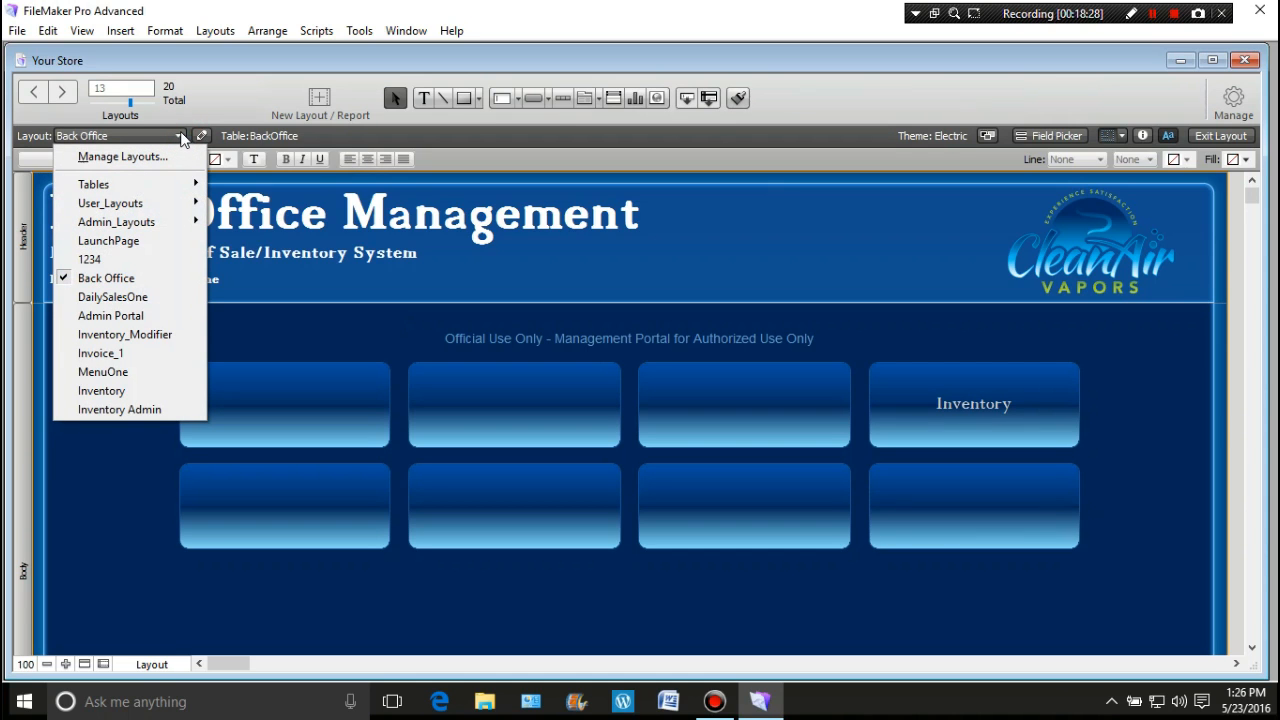
pyautogui.click(162, 297)
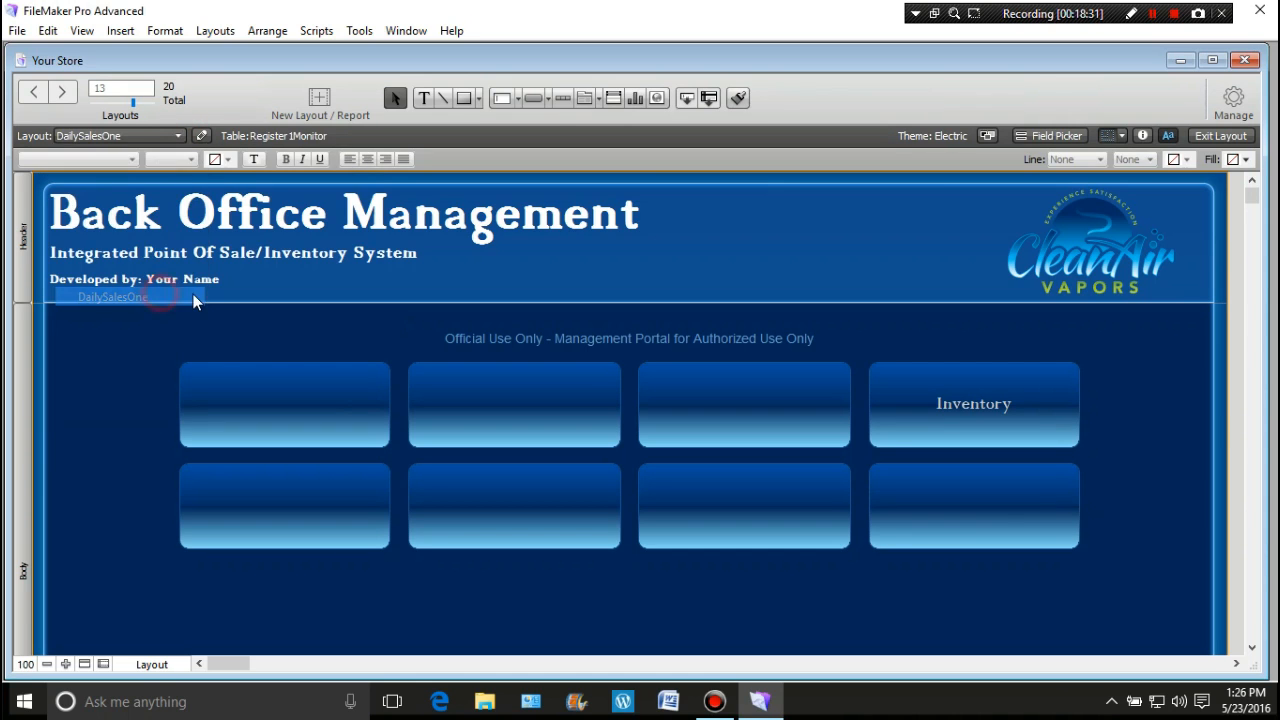
pyautogui.click(179, 137)
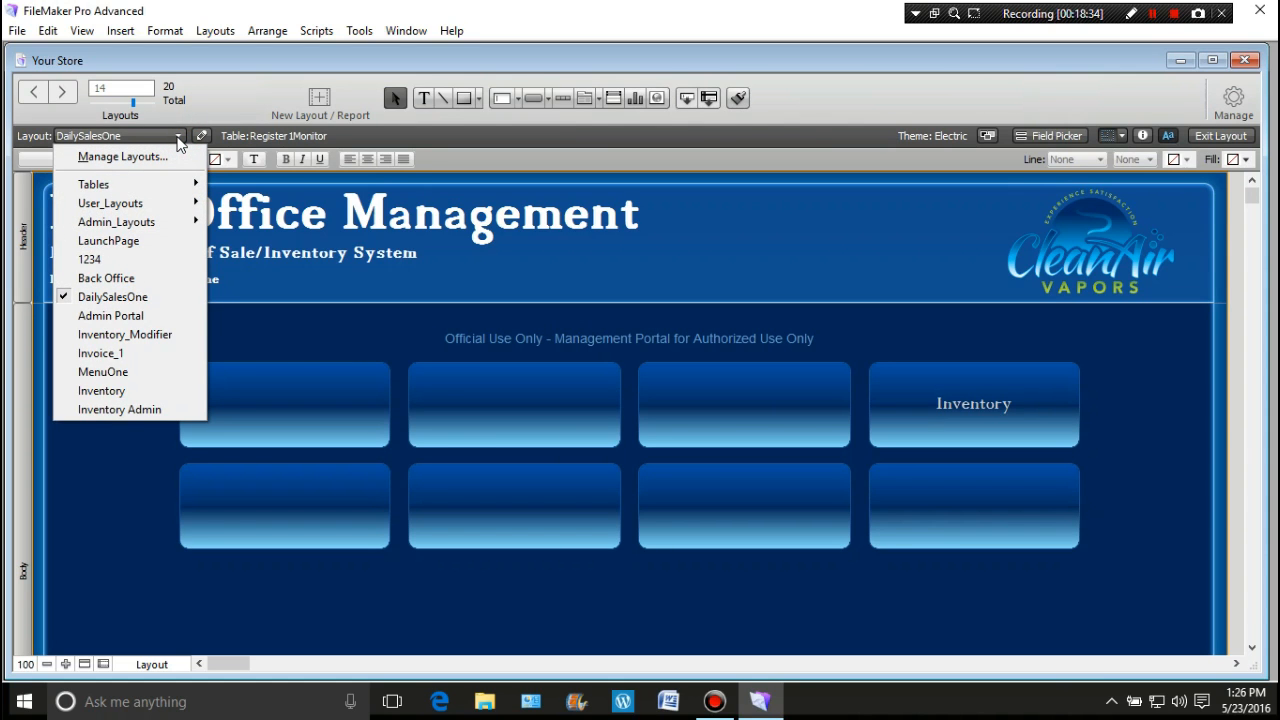
pyautogui.click(161, 297)
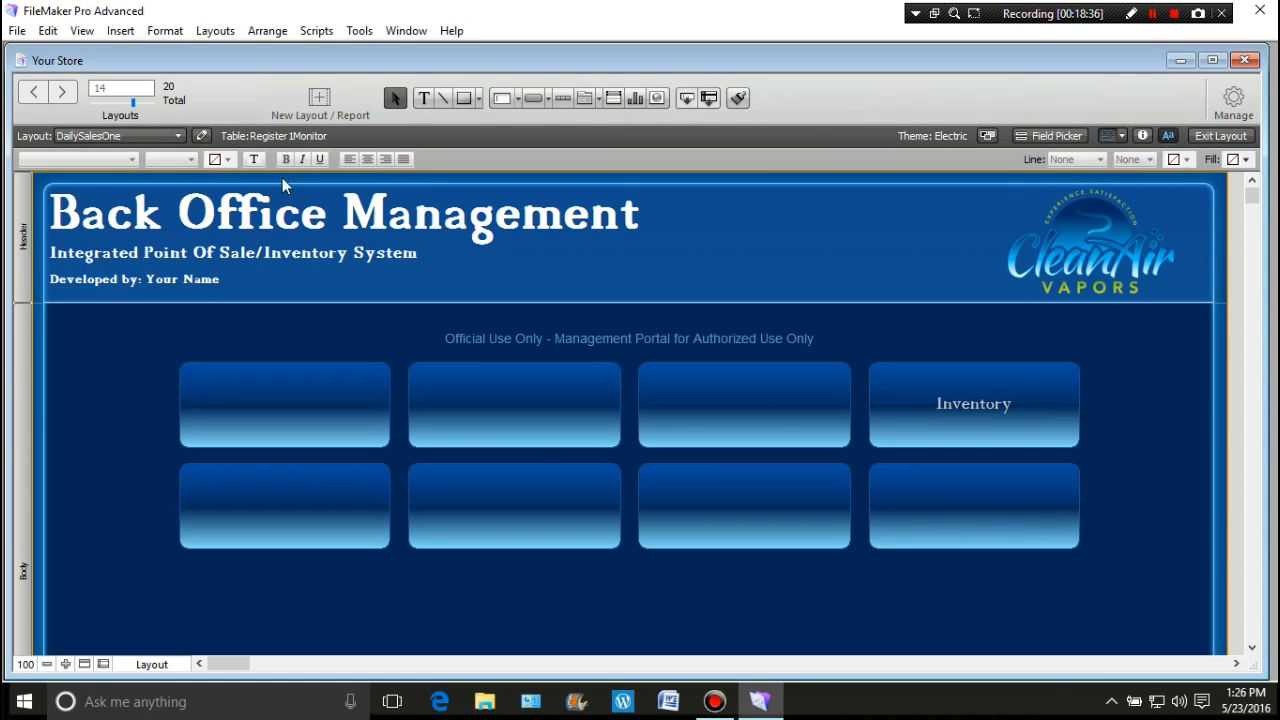
# Step: In Layout Setup's Views, enable List View and disable Form View
pyautogui.click(215, 30)
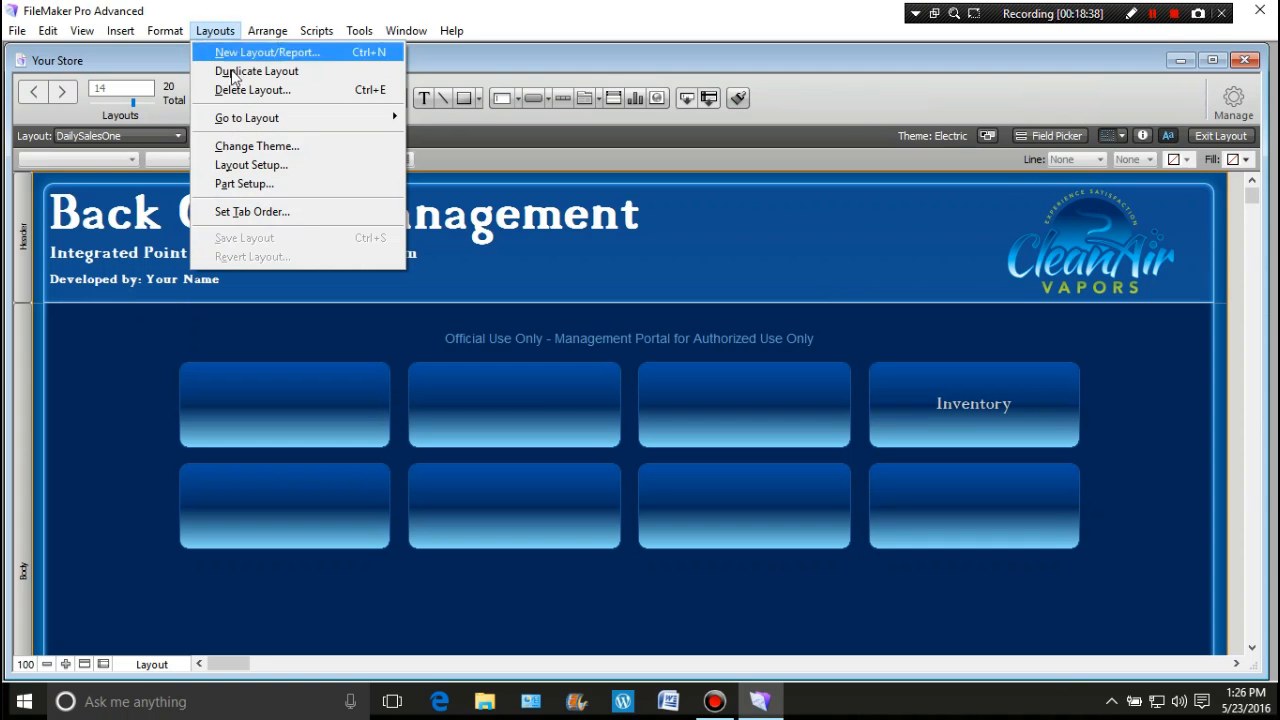
pyautogui.click(243, 166)
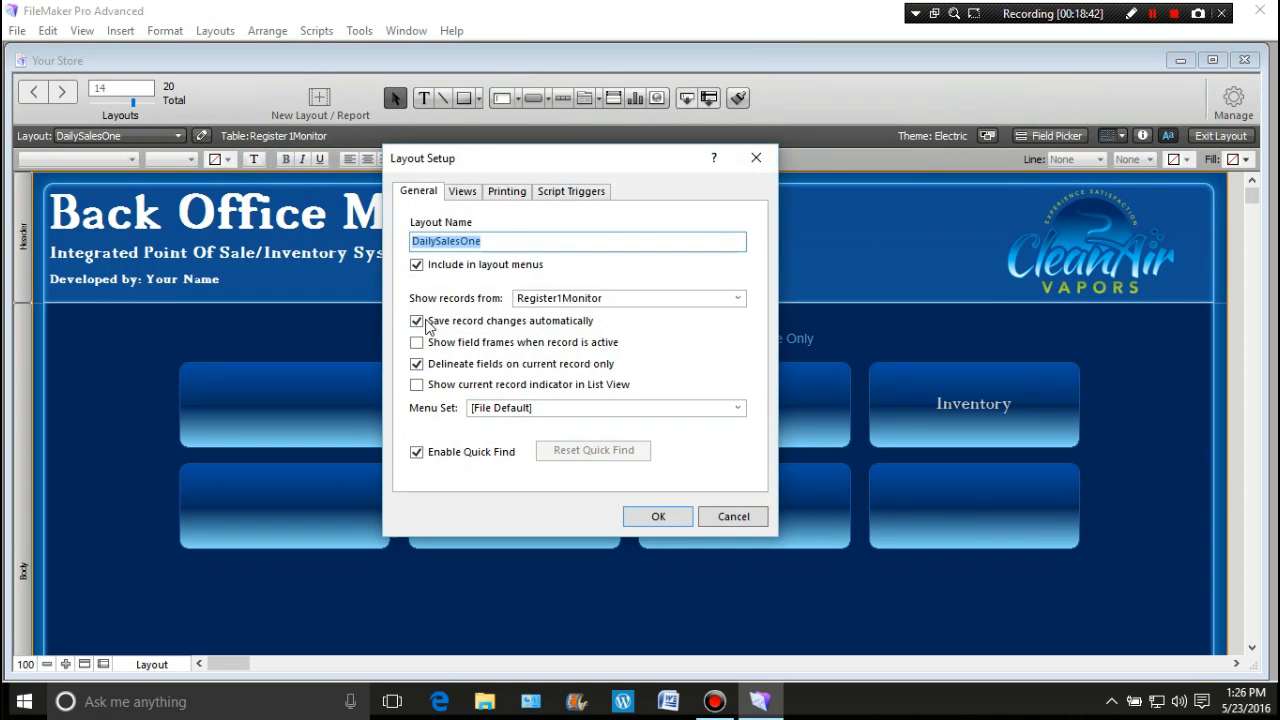
pyautogui.click(462, 191)
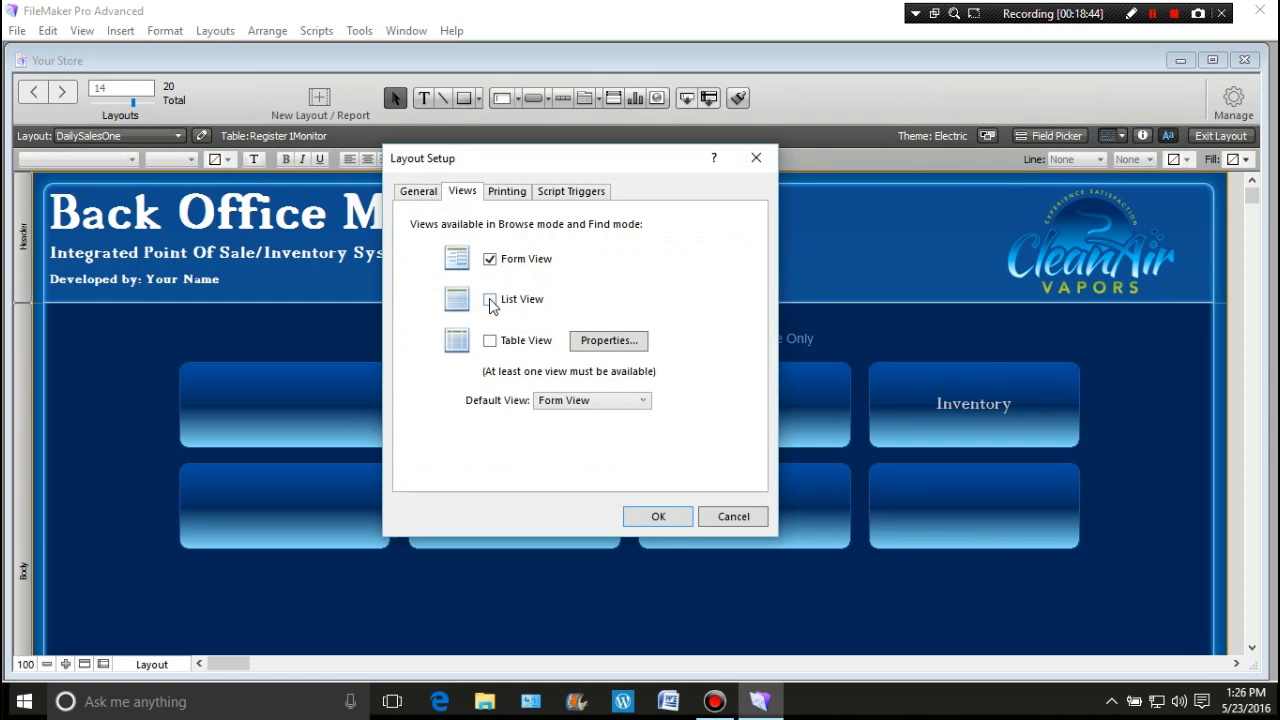
pyautogui.click(489, 300)
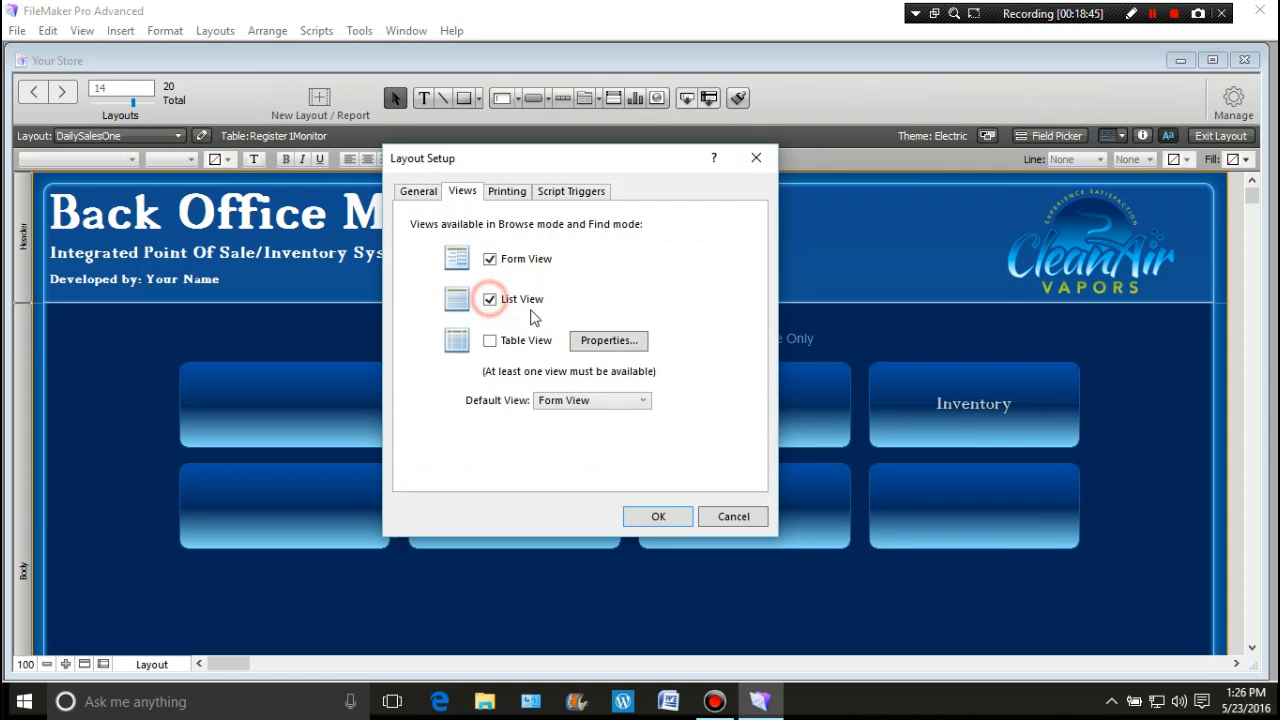
pyautogui.click(490, 260)
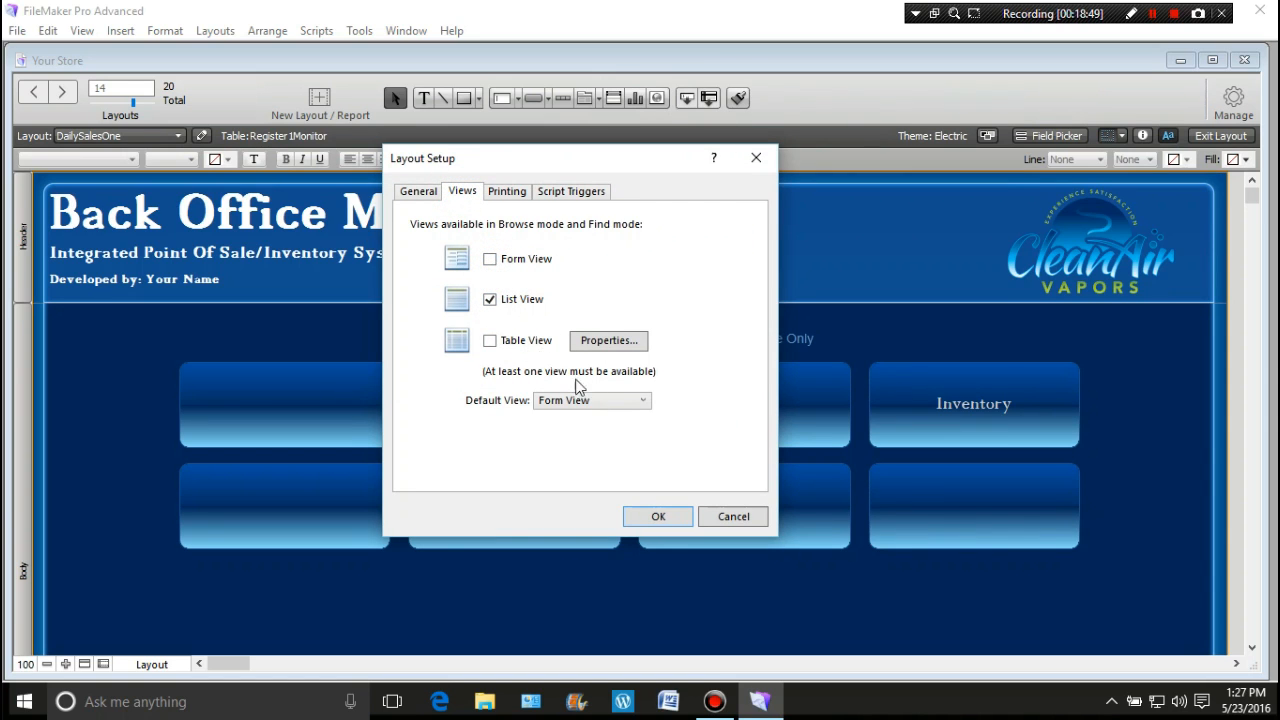
# Step: Apply List View only, then delete the eight buttons and the notice text from the body
pyautogui.click(648, 517)
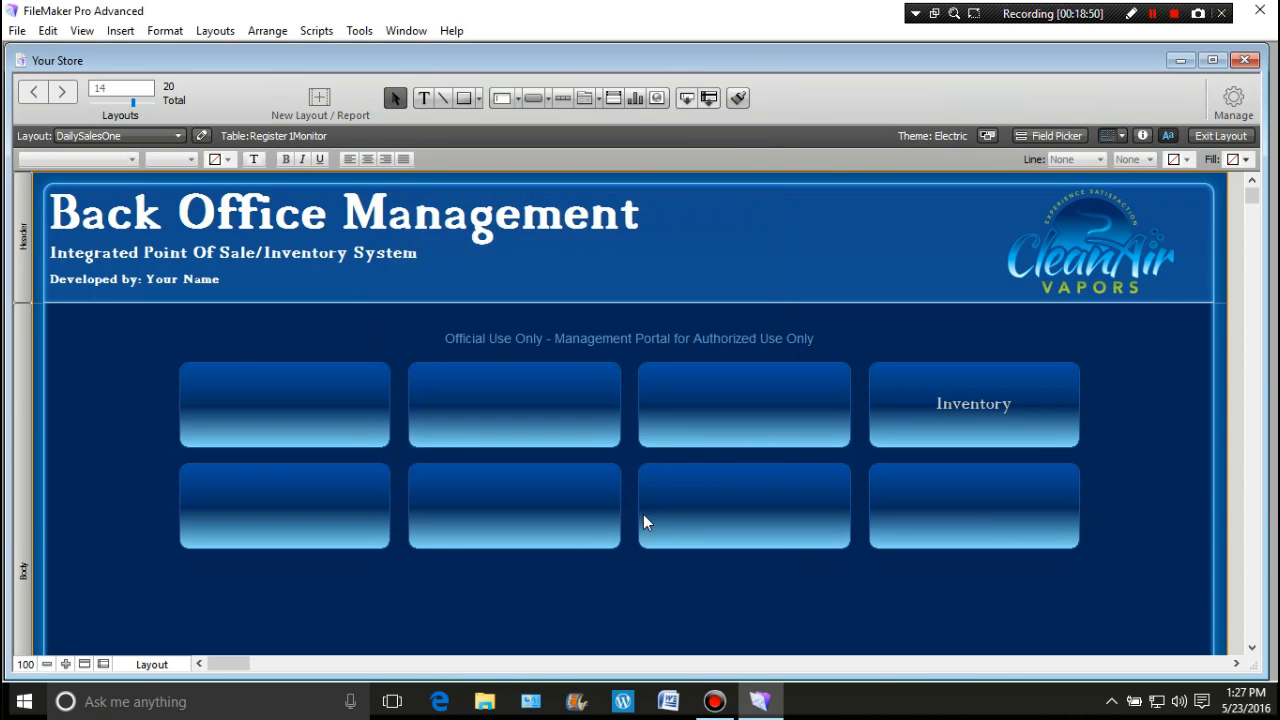
pyautogui.moveTo(168, 321); pyautogui.dragTo(1143, 593)
pyautogui.press('Delete')
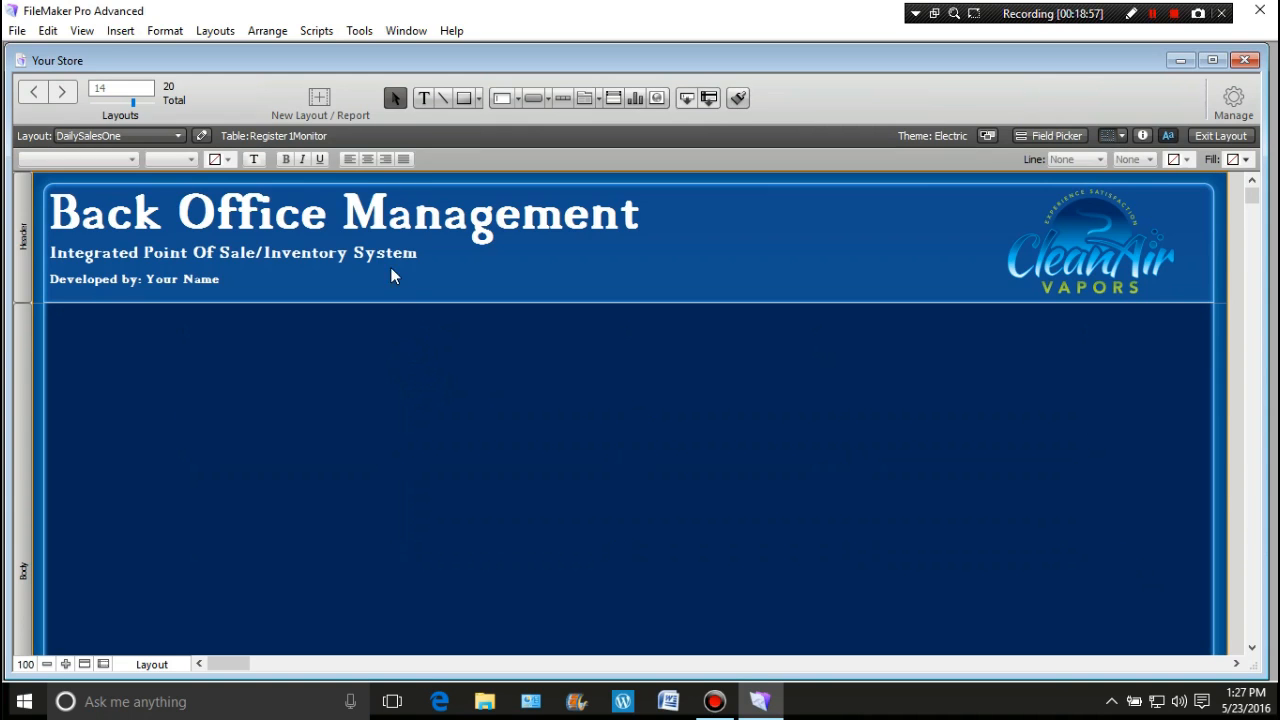
pyautogui.click(395, 364)
pyautogui.click(219, 33)
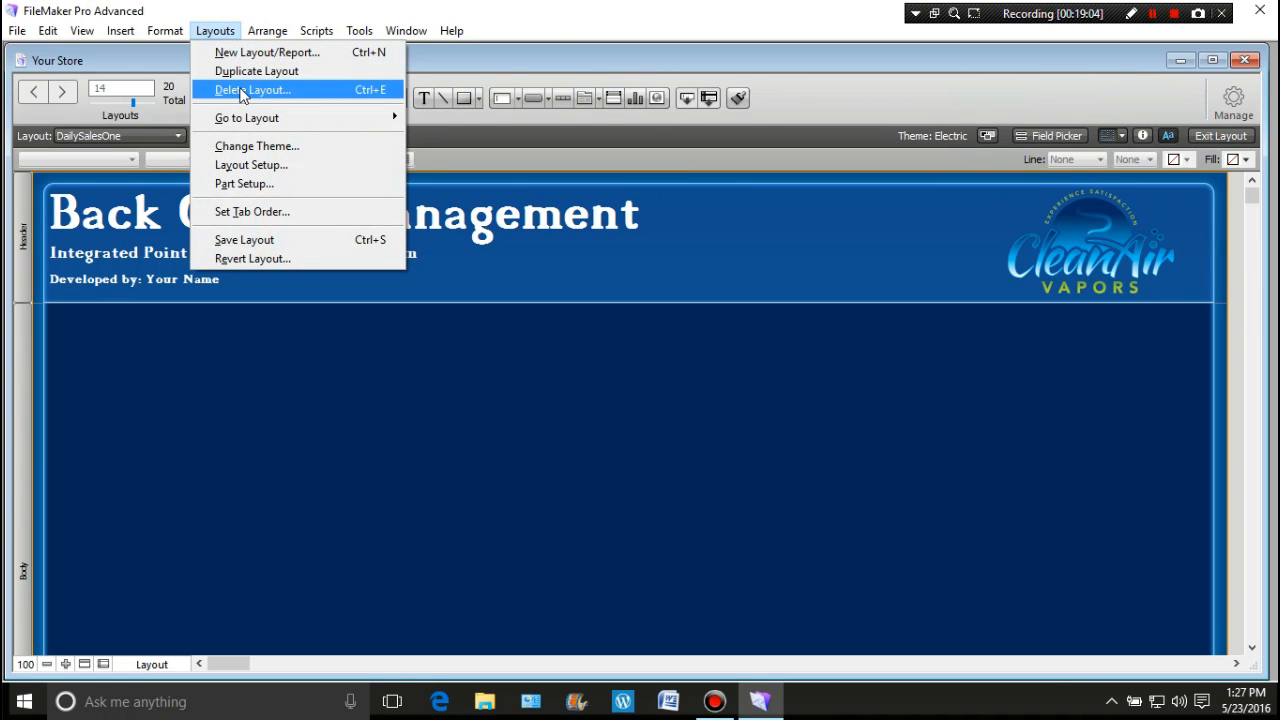
# Step: Open DailySalesOne's Layout Setup and cancel it without changes
pyautogui.click(236, 166)
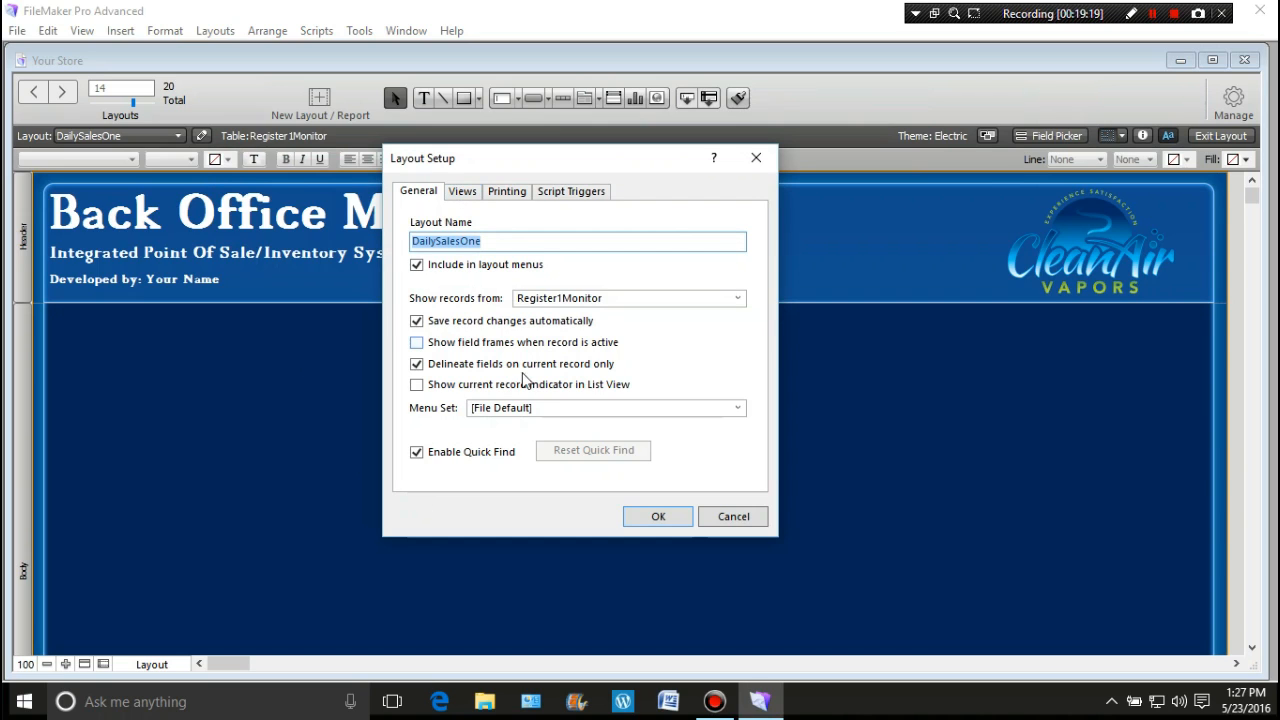
pyautogui.click(737, 407)
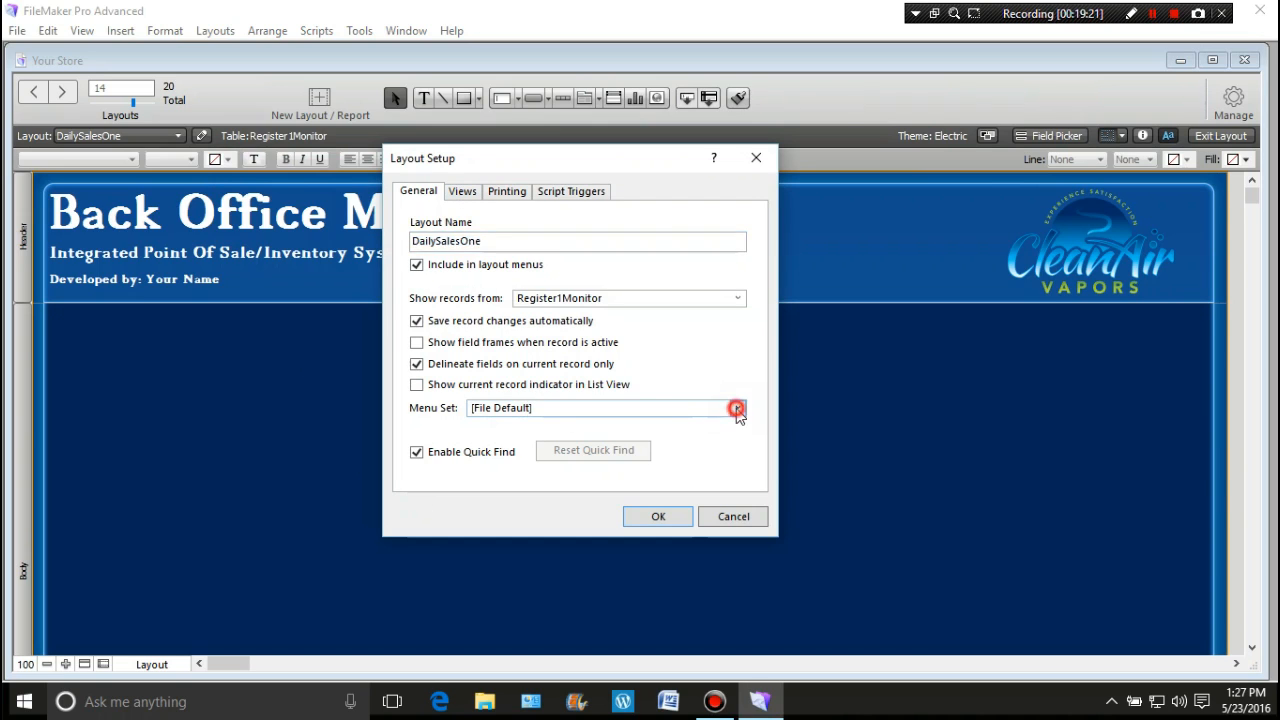
pyautogui.click(735, 405)
pyautogui.click(732, 516)
# Step: Delete the DailySalesOne layout in Manage Layouts
pyautogui.click(1233, 100)
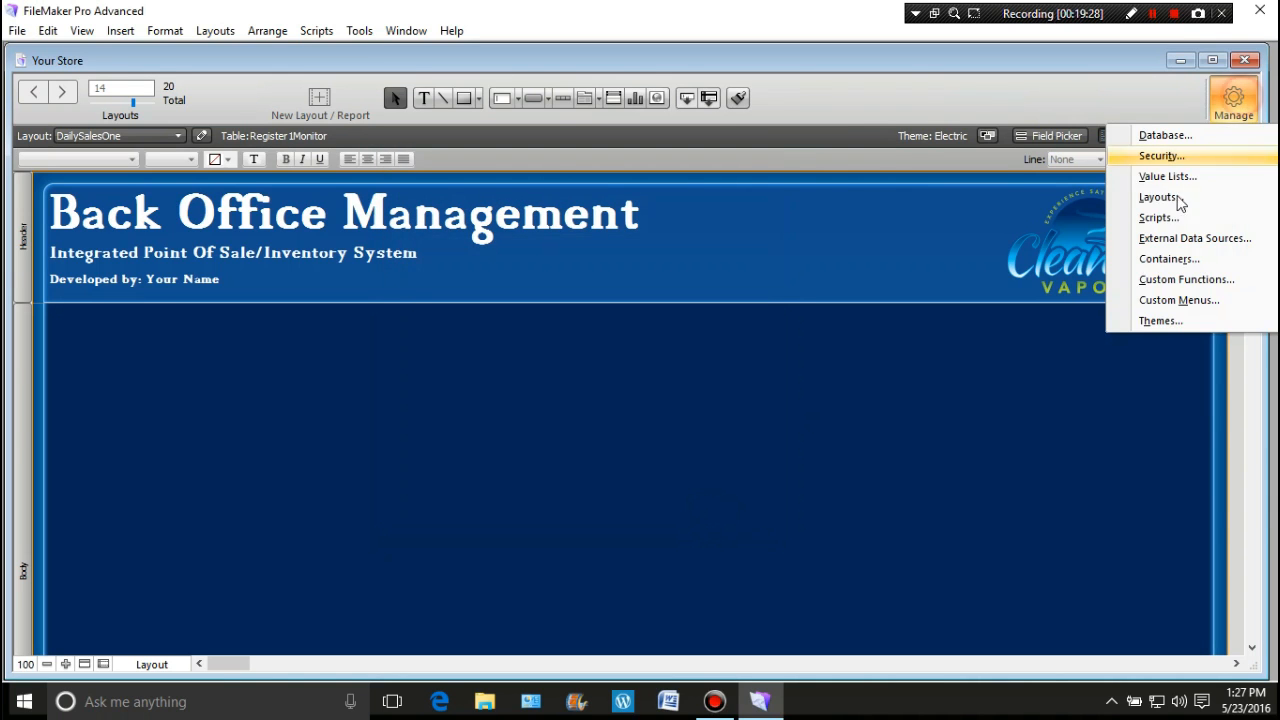
pyautogui.click(1158, 197)
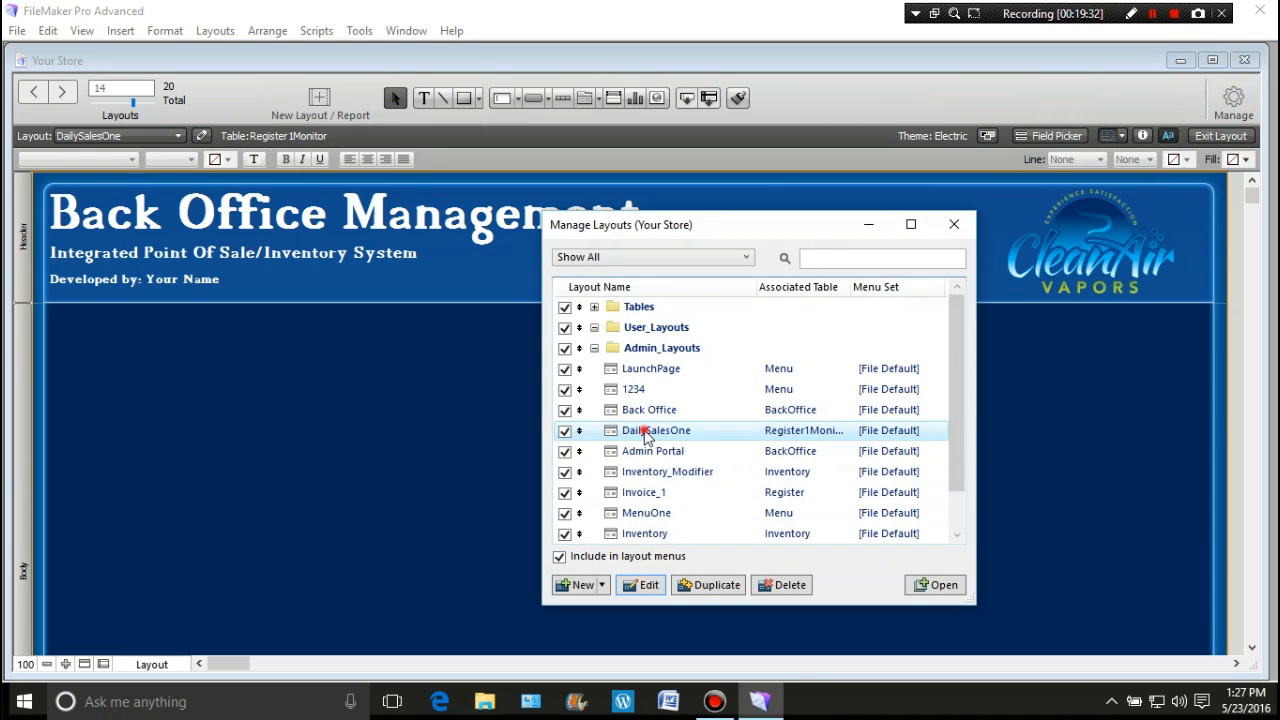
pyautogui.click(789, 585)
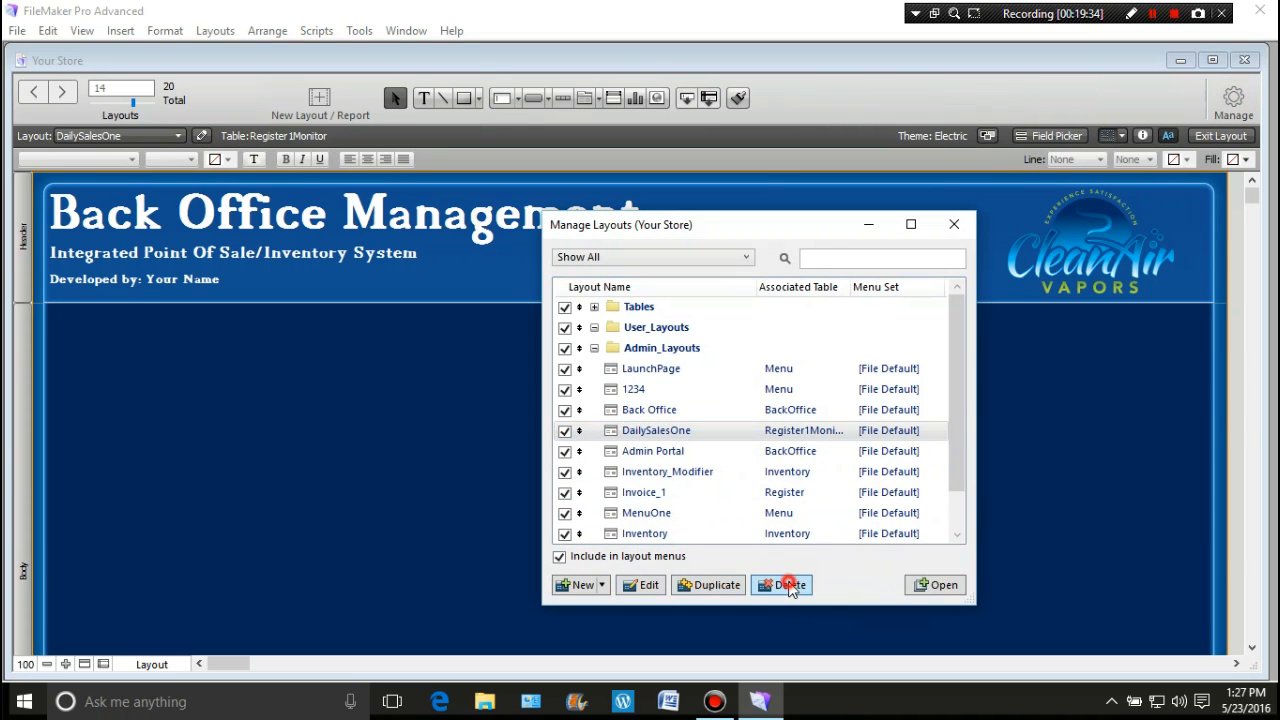
pyautogui.click(634, 391)
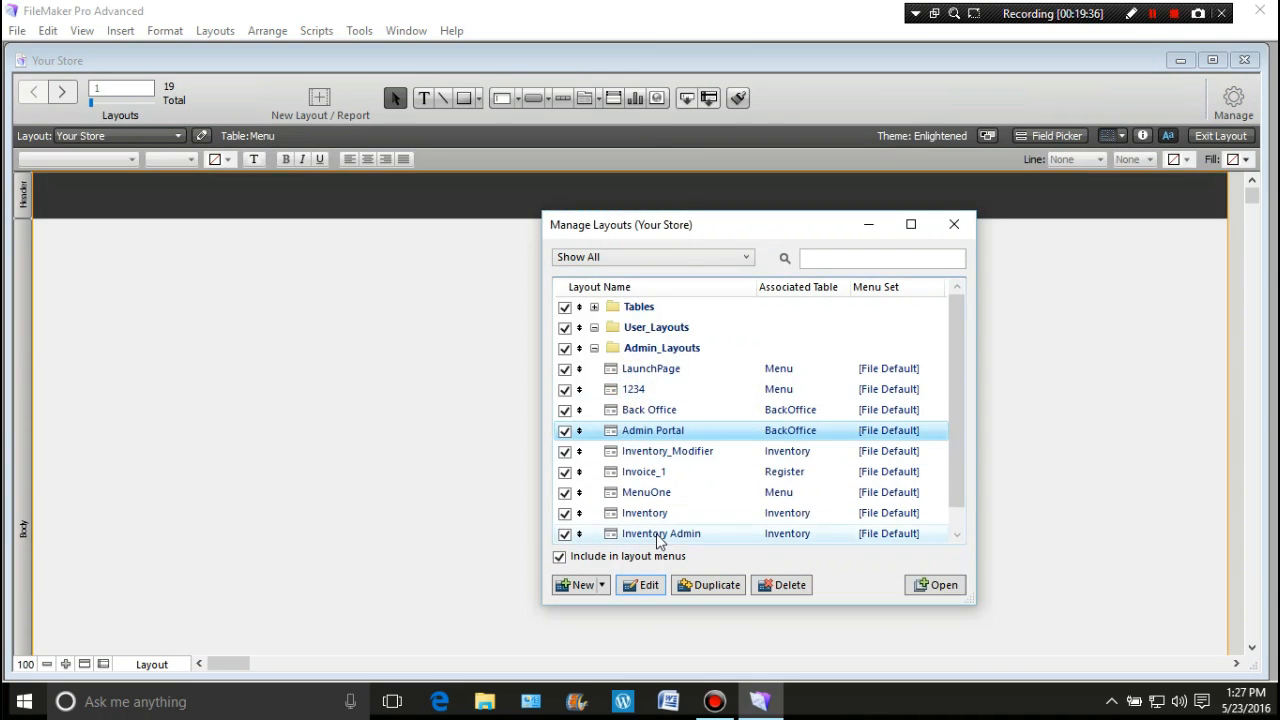
pyautogui.click(954, 224)
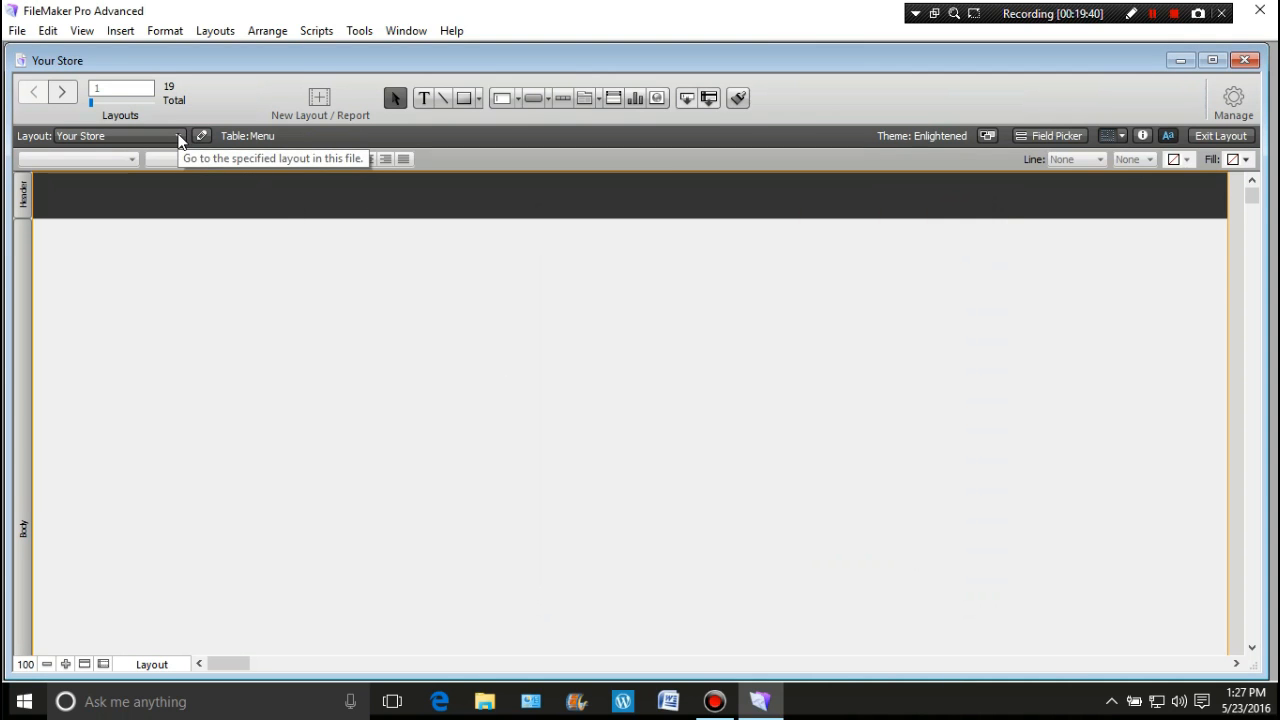
# Step: Make a new DailySaleOne layout on Register1Monitor using the Computer device and List type
pyautogui.click(322, 100)
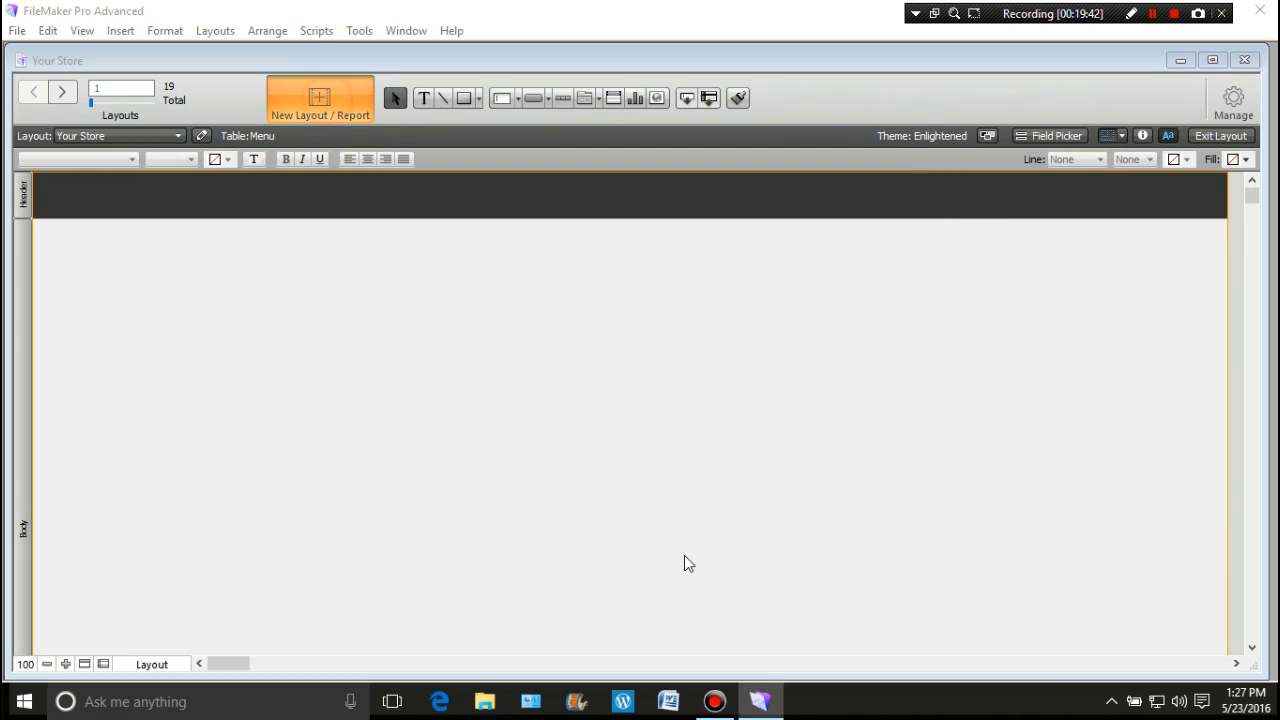
pyautogui.moveTo(838, 166); pyautogui.dragTo(752, 178)
pyautogui.write('DailySaleOne')
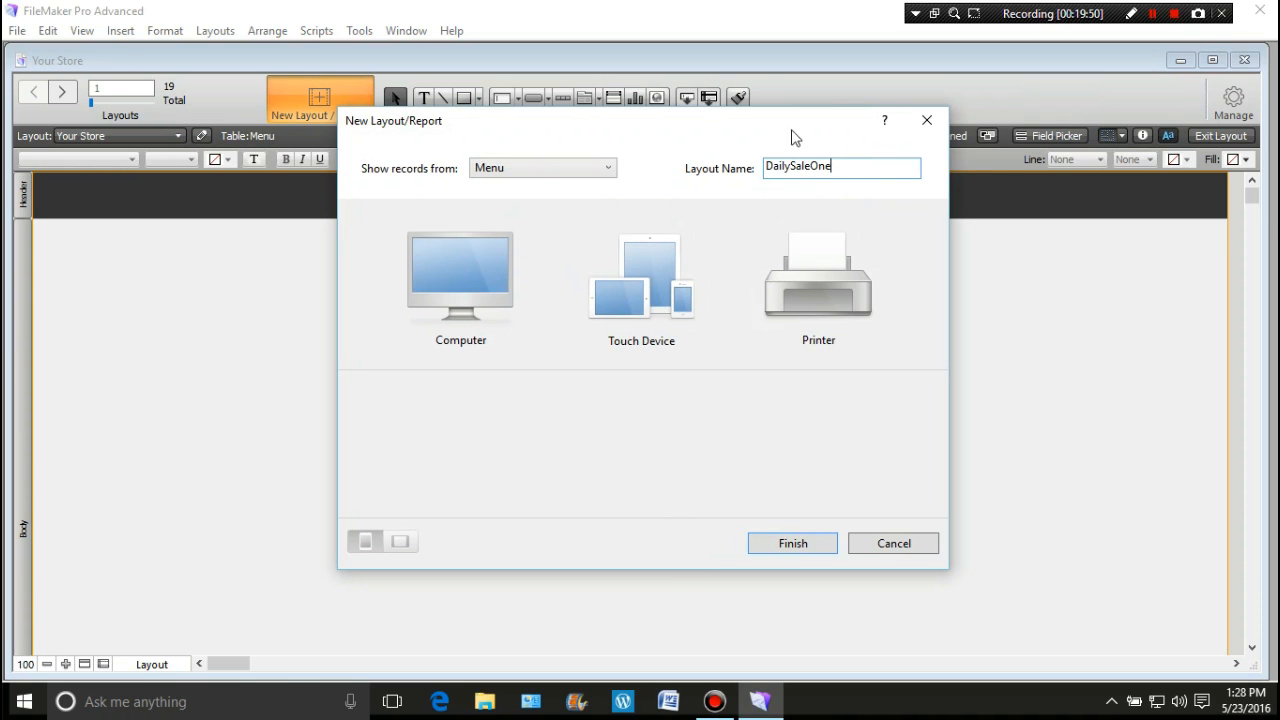
pyautogui.click(607, 168)
pyautogui.scroll(1, 605, 185)
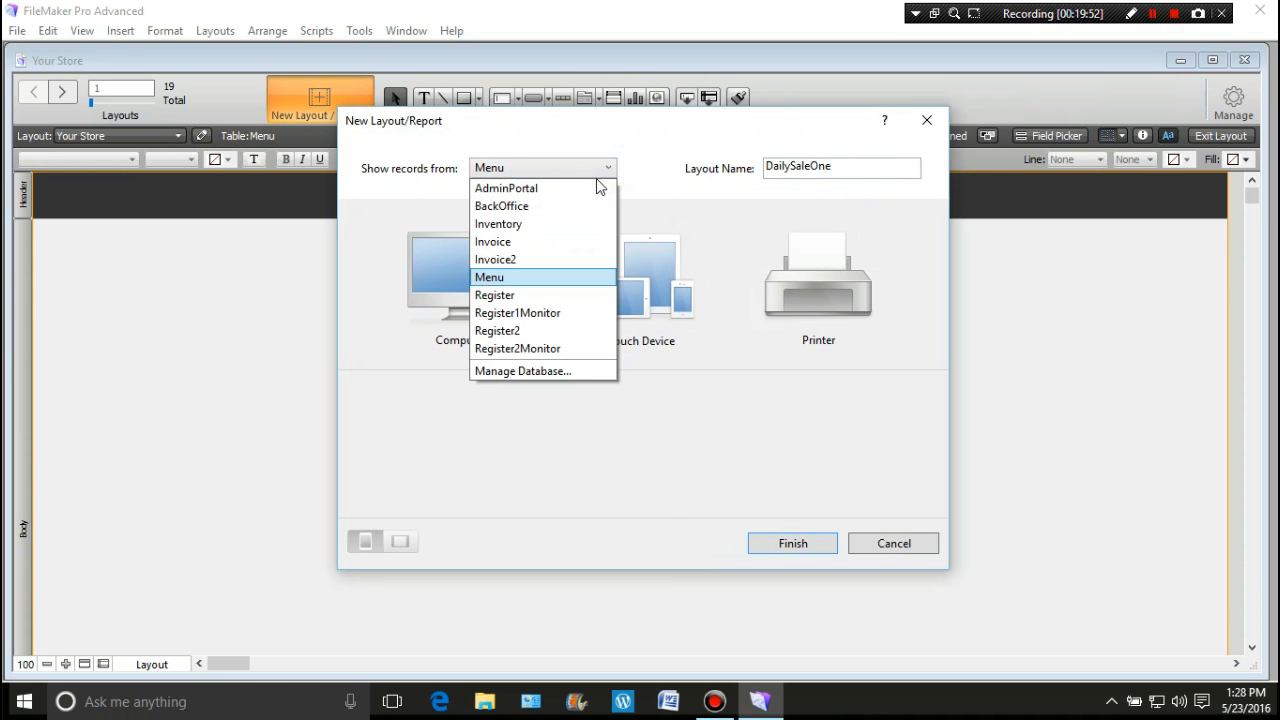
pyautogui.click(579, 313)
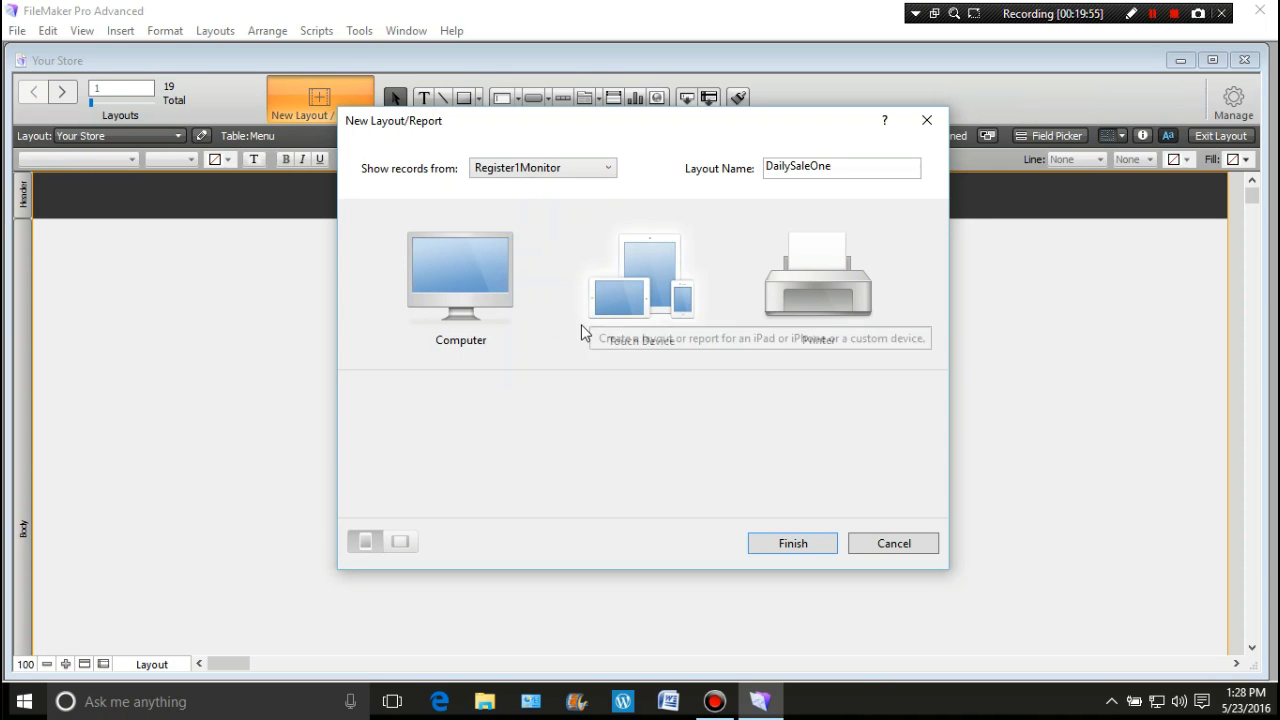
pyautogui.click(478, 296)
pyautogui.click(569, 452)
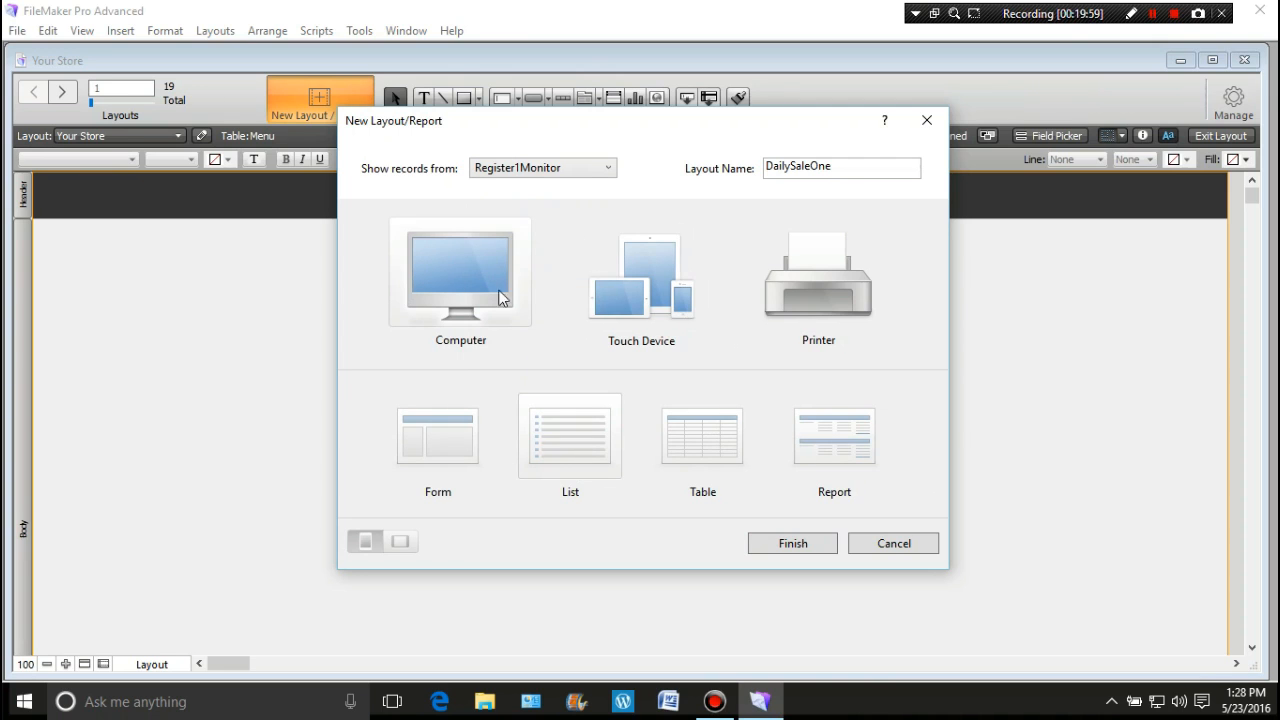
pyautogui.click(790, 544)
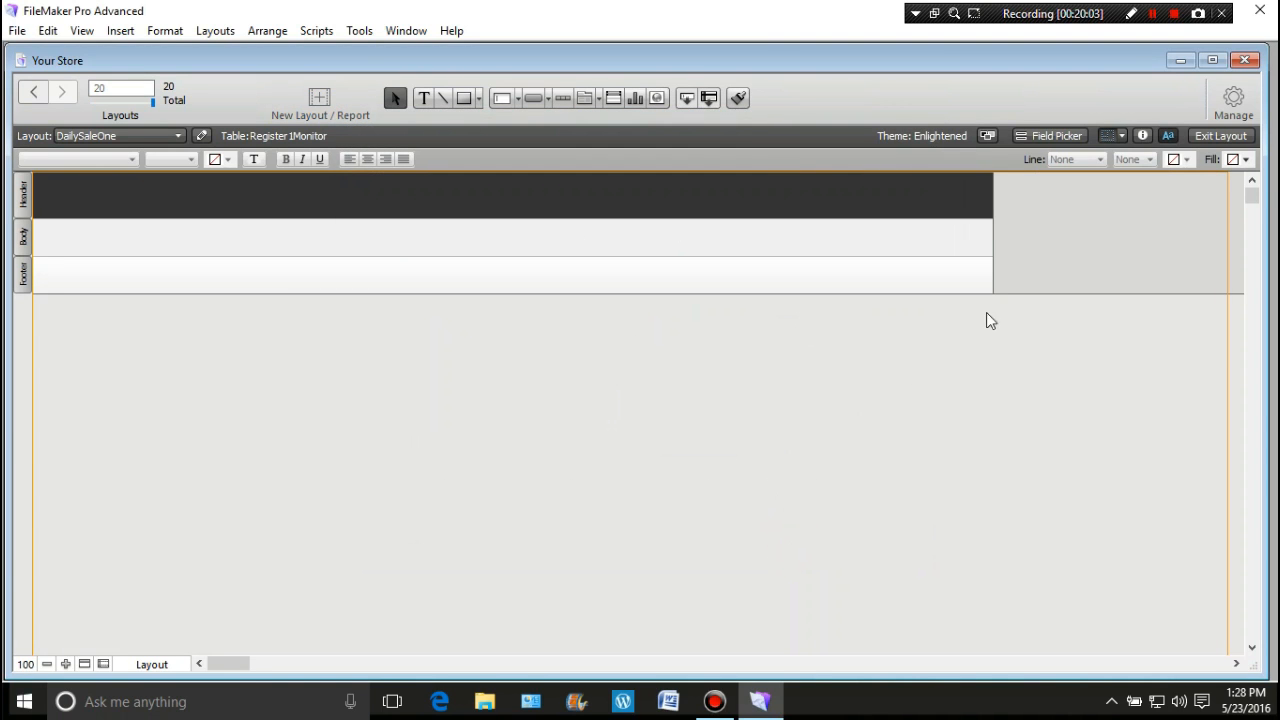
# Step: Switch DailySaleOne to the Electric theme, stretch it to about 1271 px wide, and enlarge the header
pyautogui.click(987, 136)
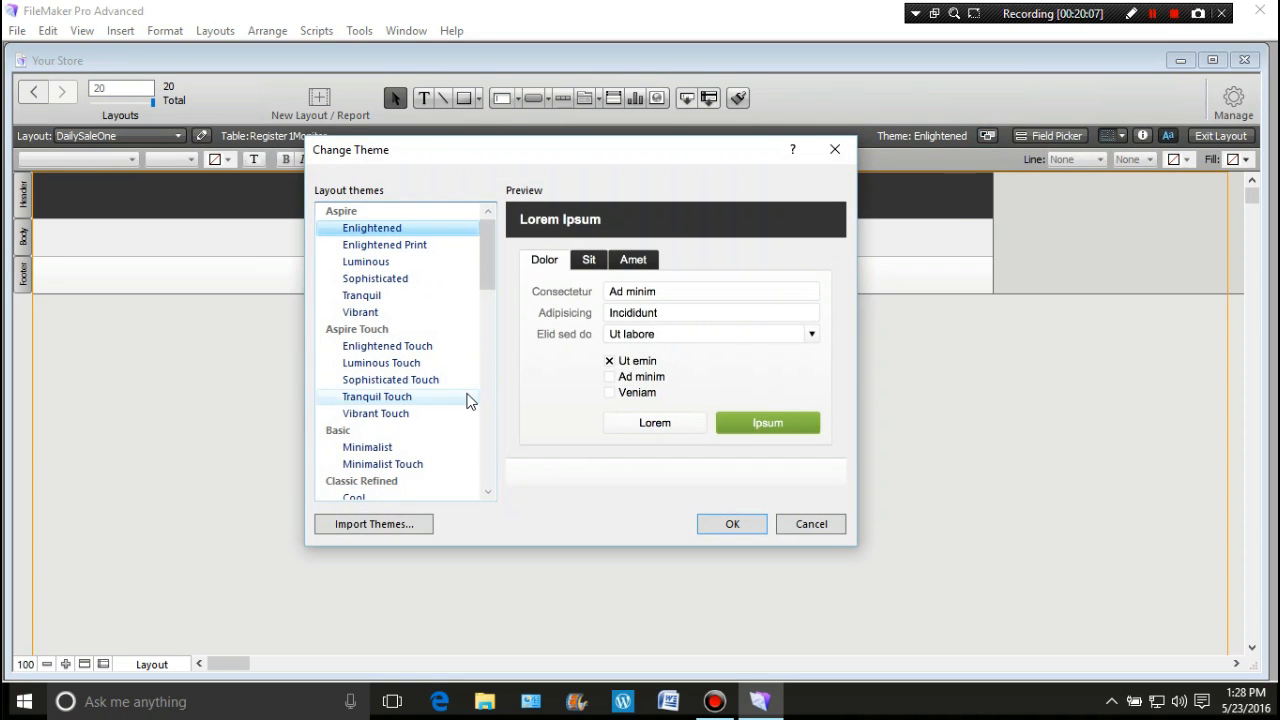
pyautogui.scroll(-7, 467, 400)
pyautogui.scroll(-8, 467, 400)
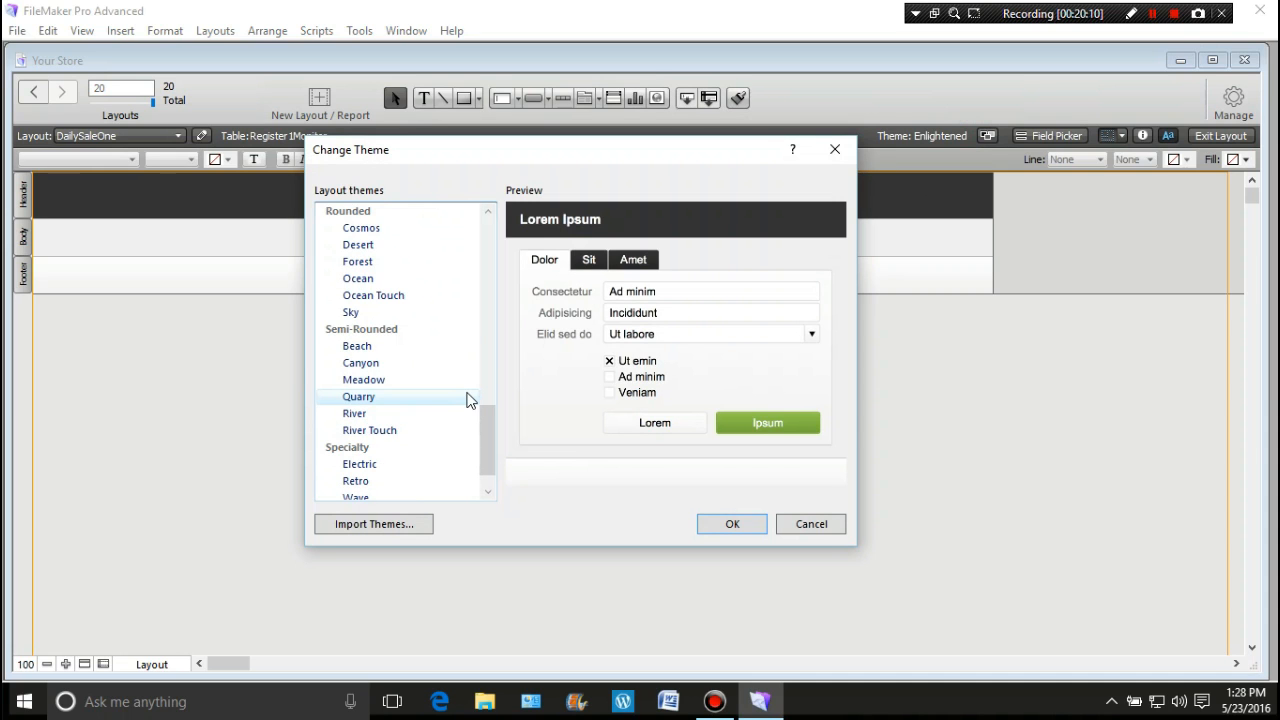
pyautogui.scroll(-1, 467, 400)
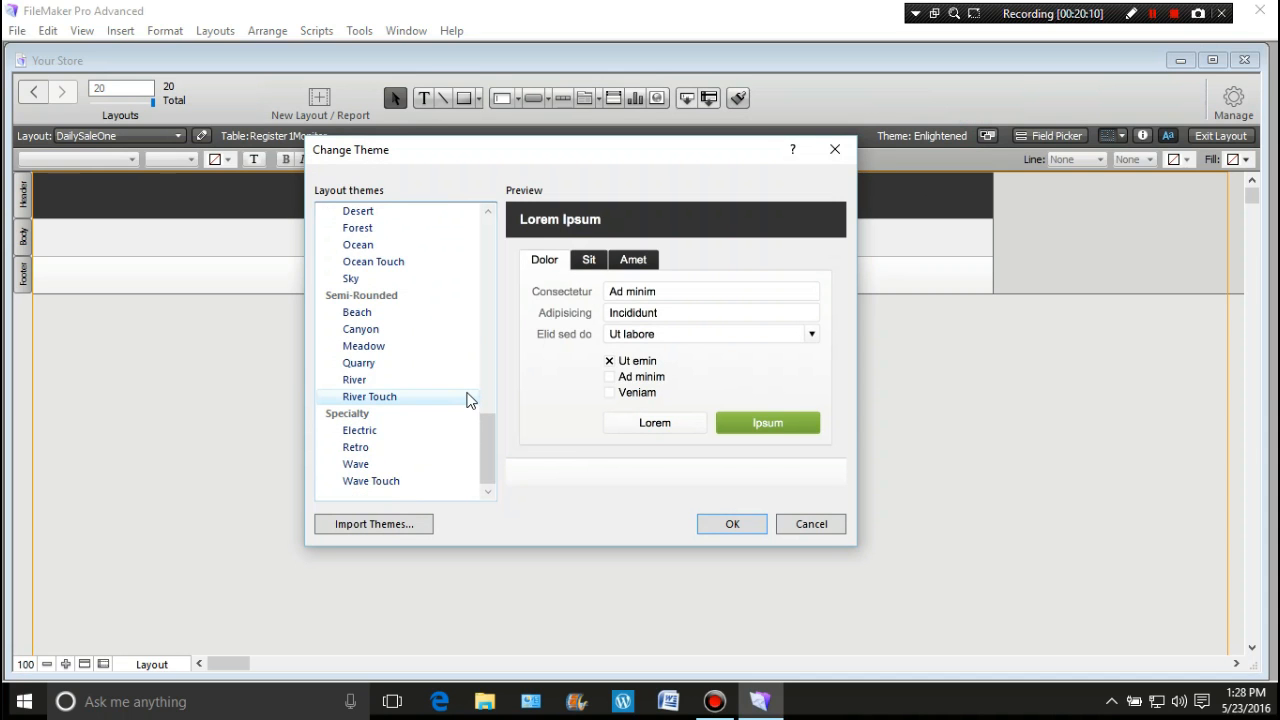
pyautogui.click(403, 430)
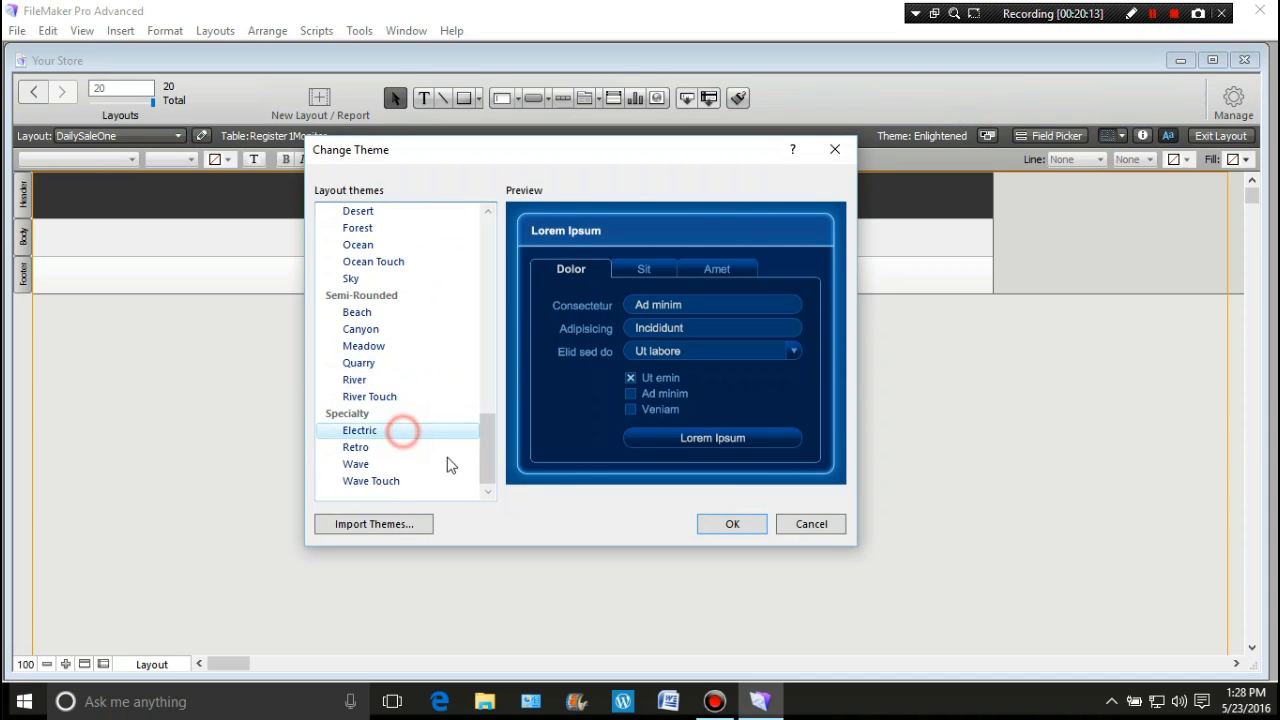
pyautogui.click(725, 524)
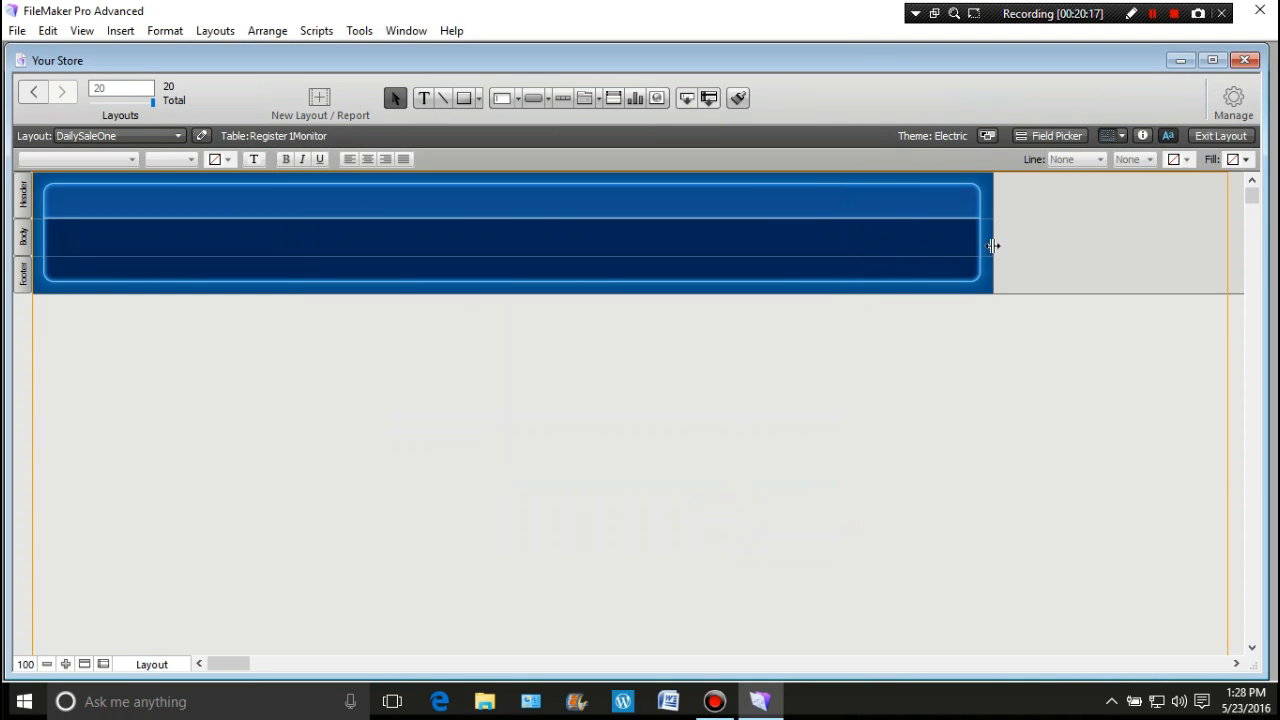
pyautogui.moveTo(997, 243); pyautogui.dragTo(1227, 234)
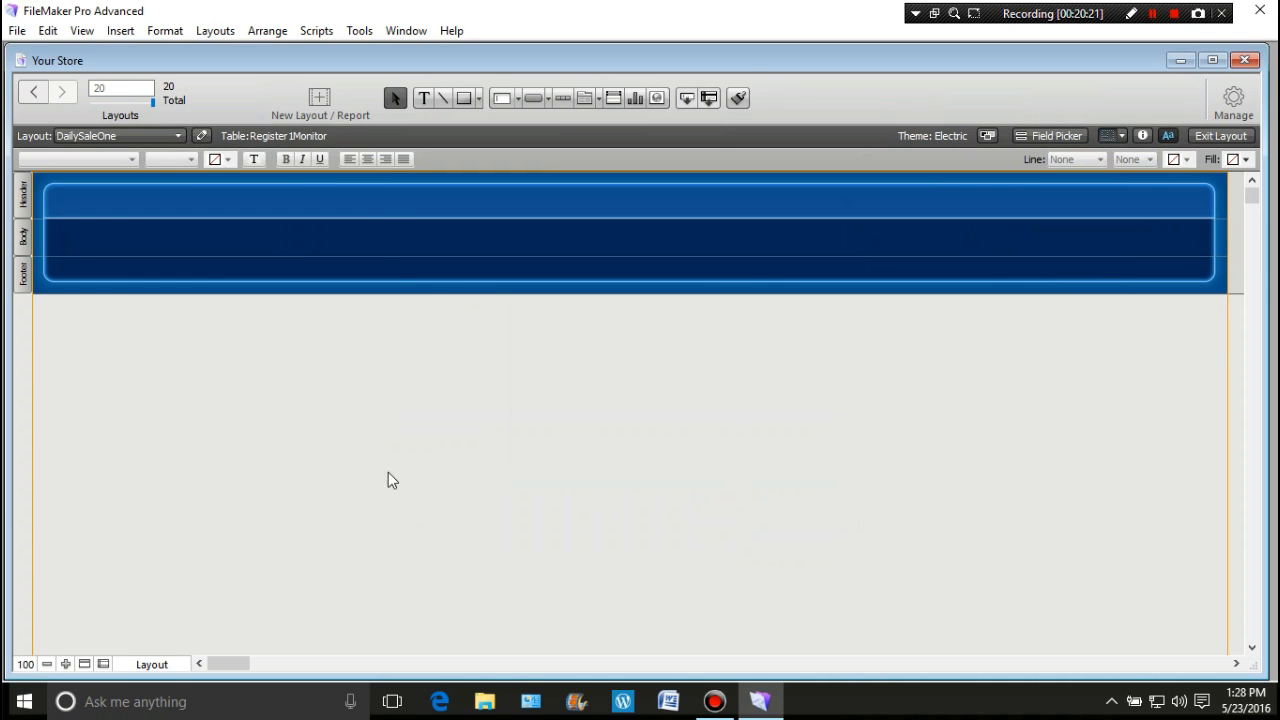
pyautogui.moveTo(423, 217); pyautogui.dragTo(422, 294)
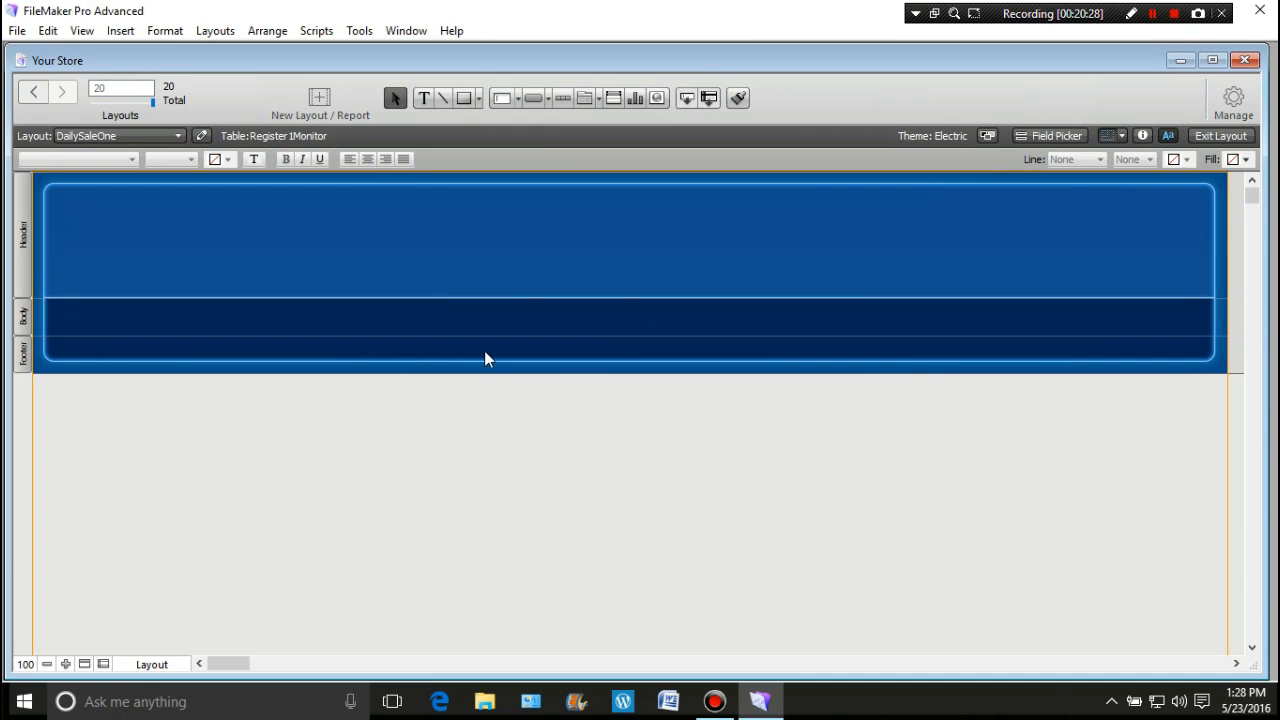
# Step: Add a text object reading 'Daily Sales Reporting' in the header
pyautogui.click(424, 99)
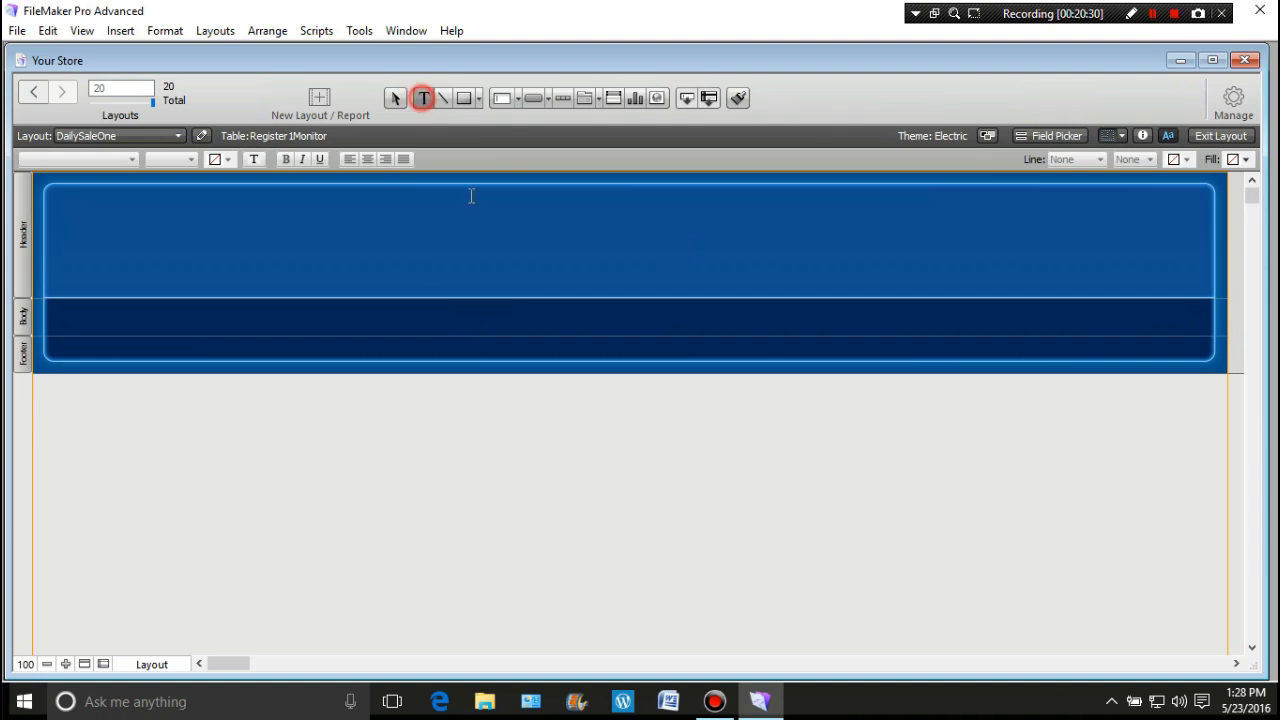
pyautogui.click(539, 246)
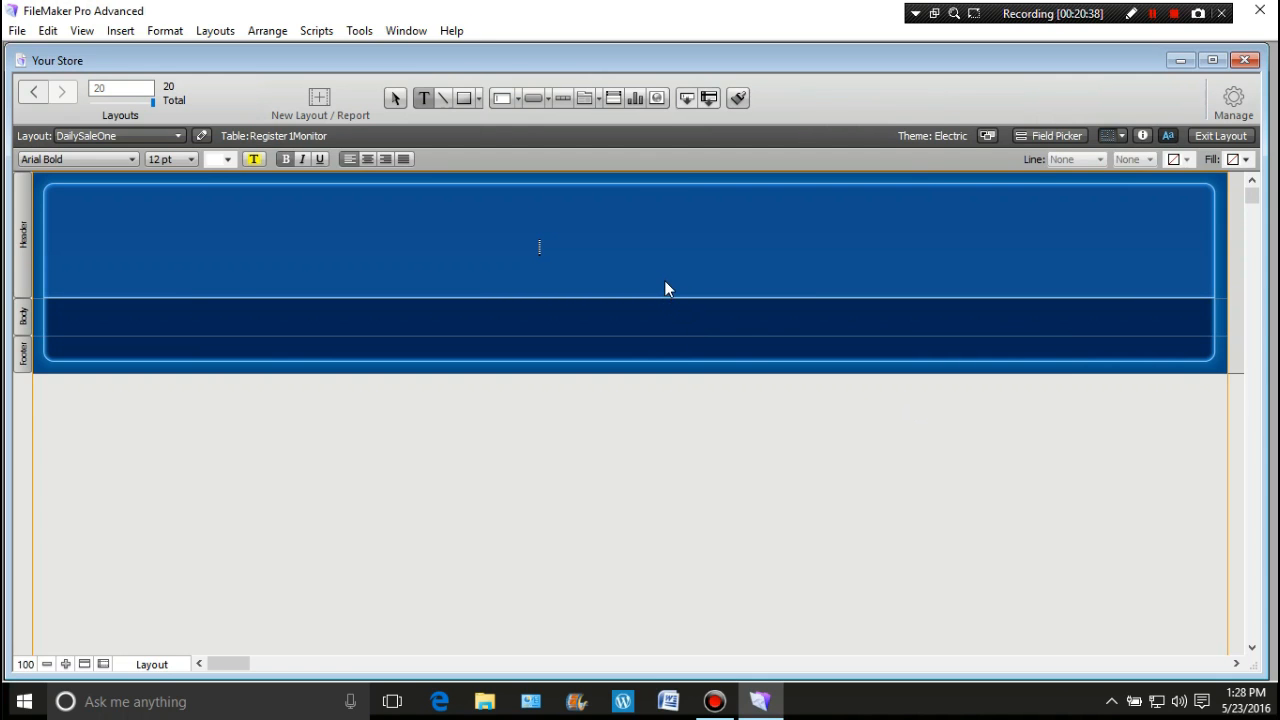
pyautogui.click(543, 248)
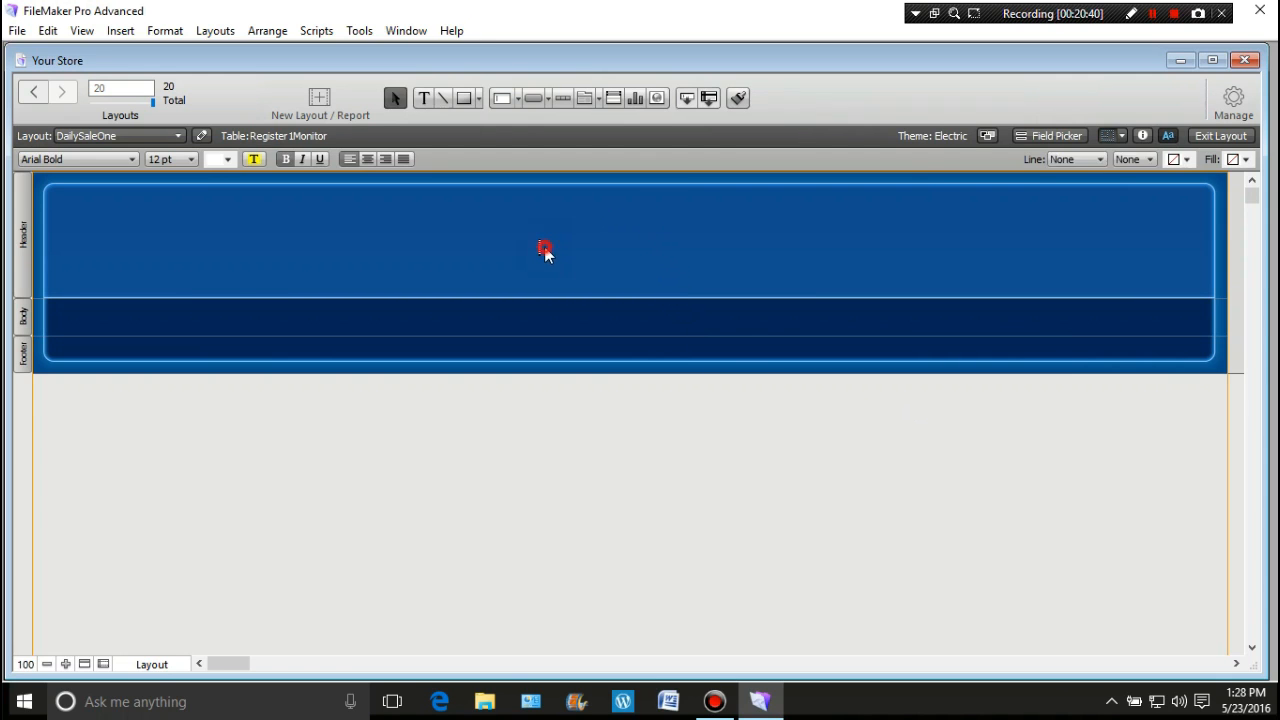
pyautogui.click(530, 195)
pyautogui.click(422, 99)
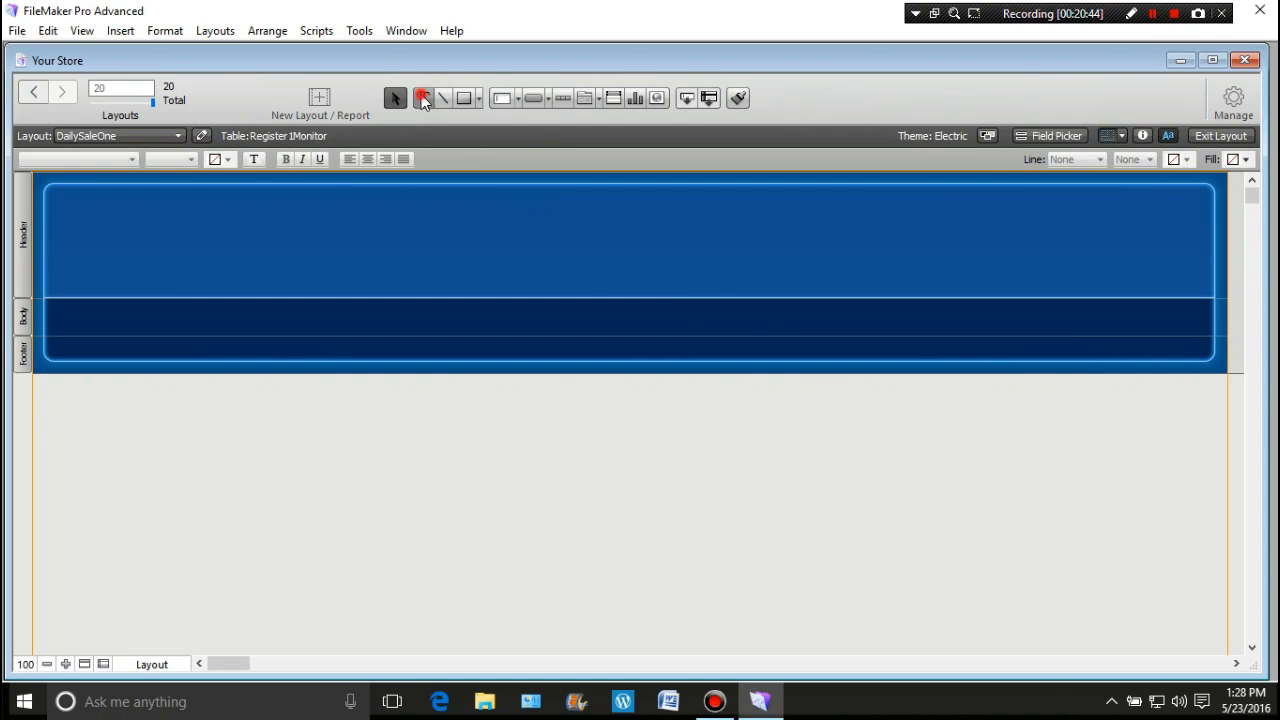
pyautogui.click(502, 258)
pyautogui.write('D')
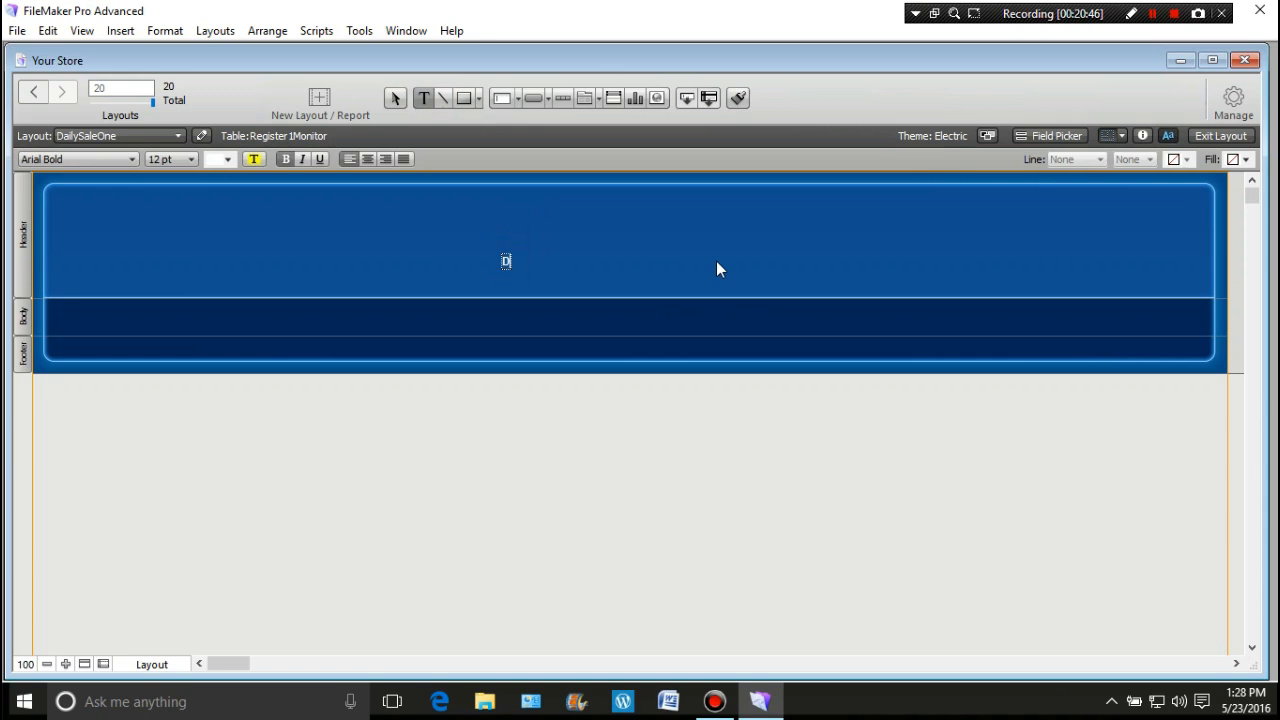
pyautogui.write('aily Sales Reporting')
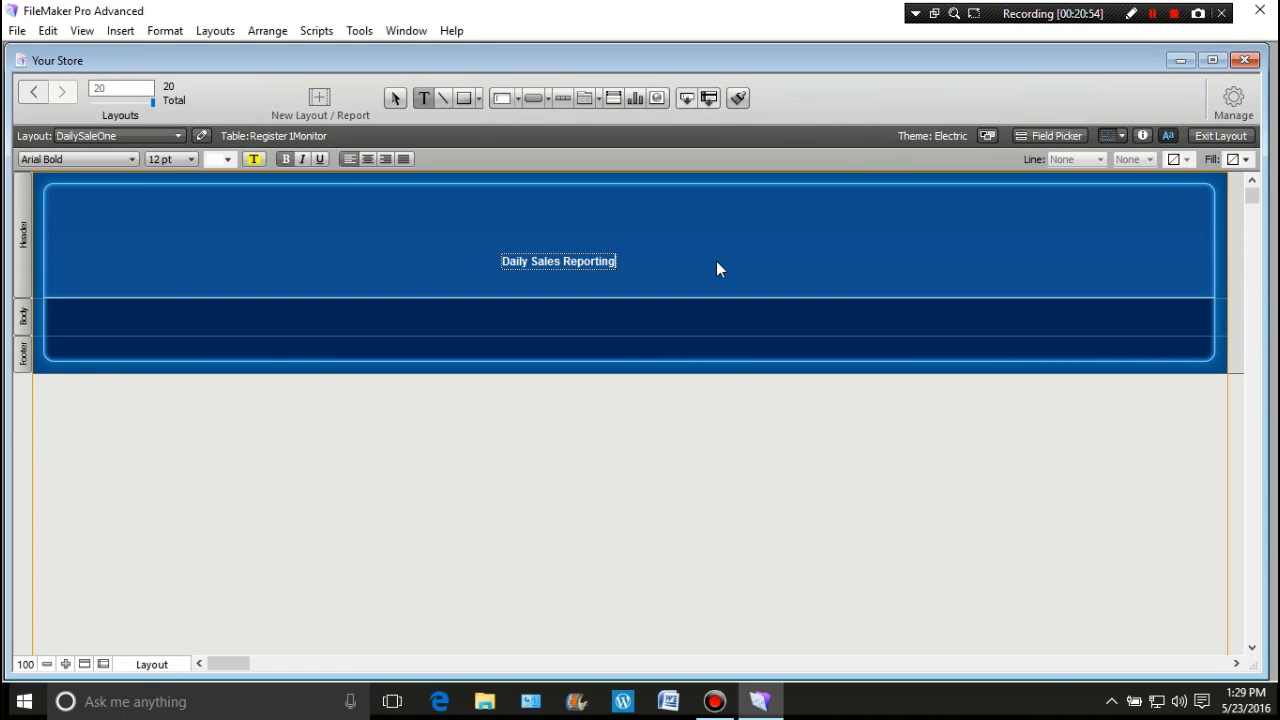
pyautogui.press('BackSpace')
pyautogui.click(366, 251)
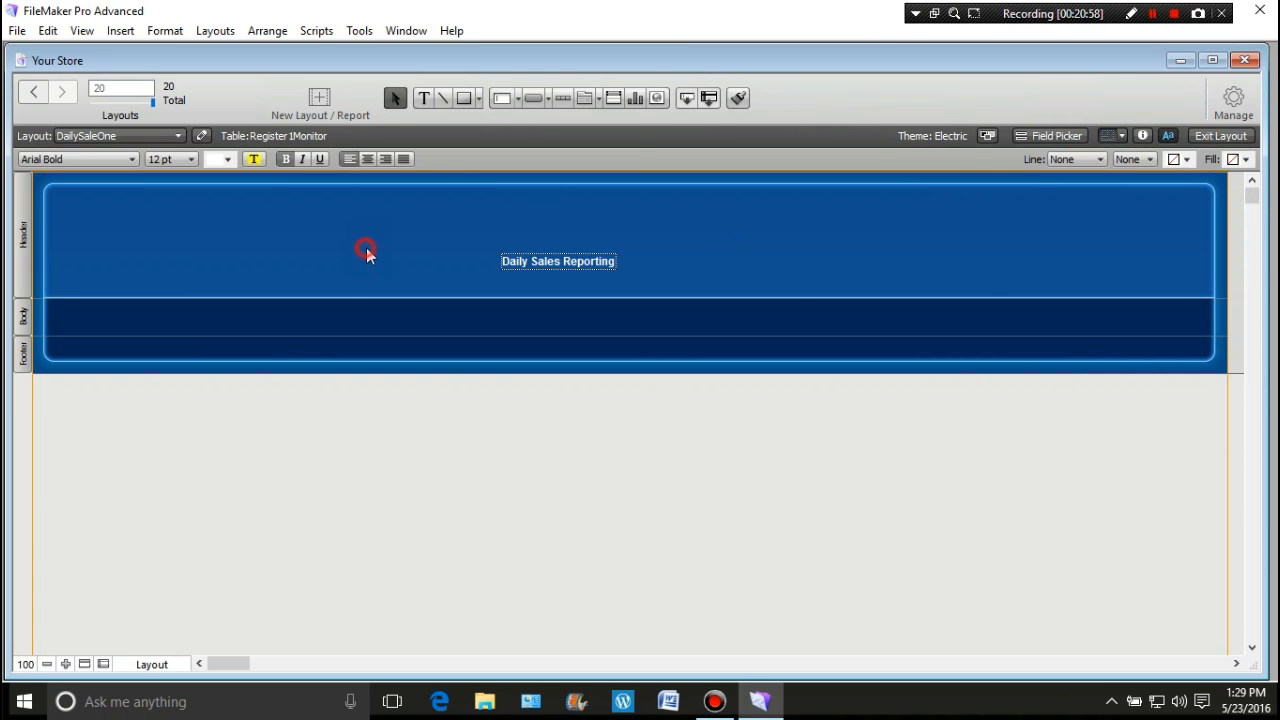
# Step: Format the title as 72 pt 18thCentury and center it in the header
pyautogui.click(192, 162)
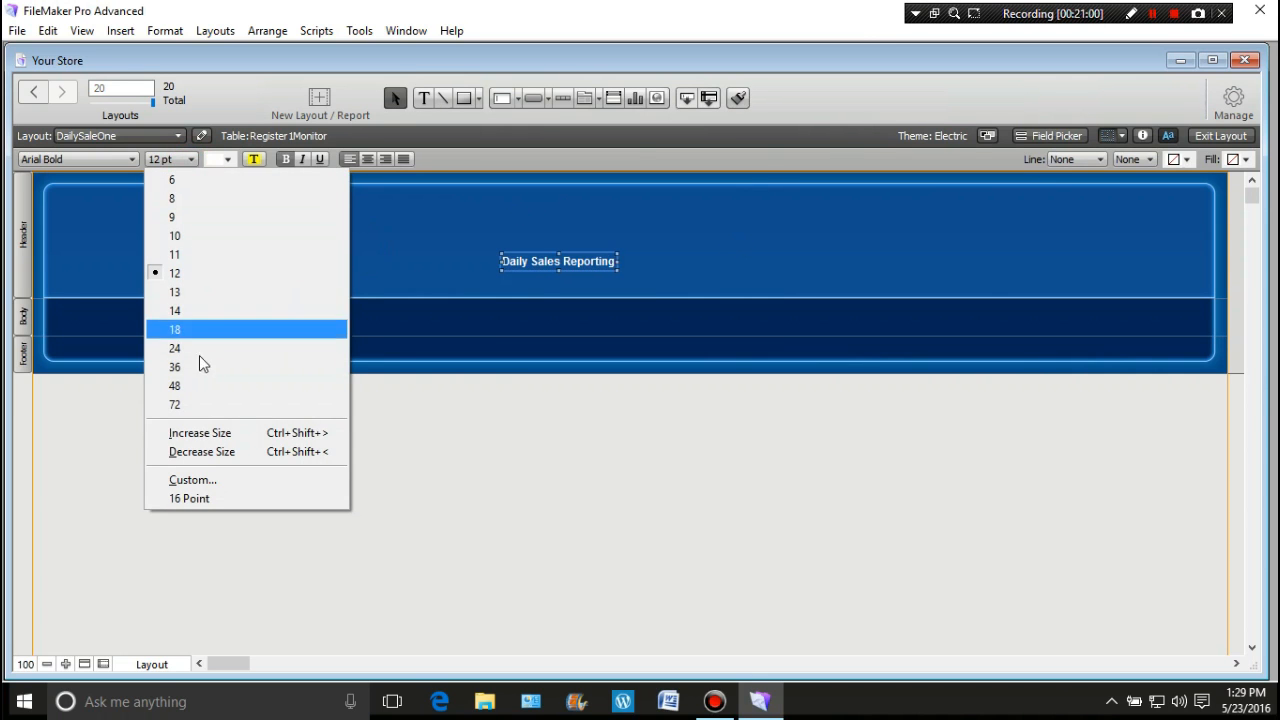
pyautogui.click(190, 403)
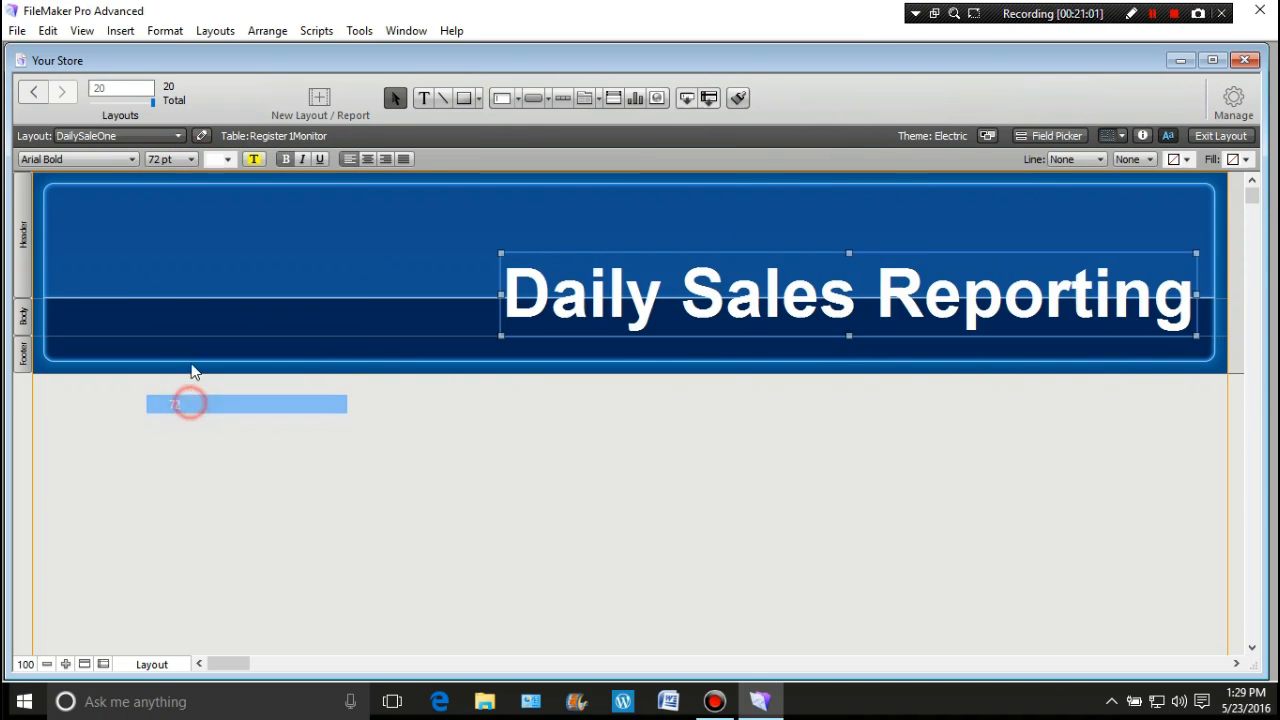
pyautogui.click(133, 159)
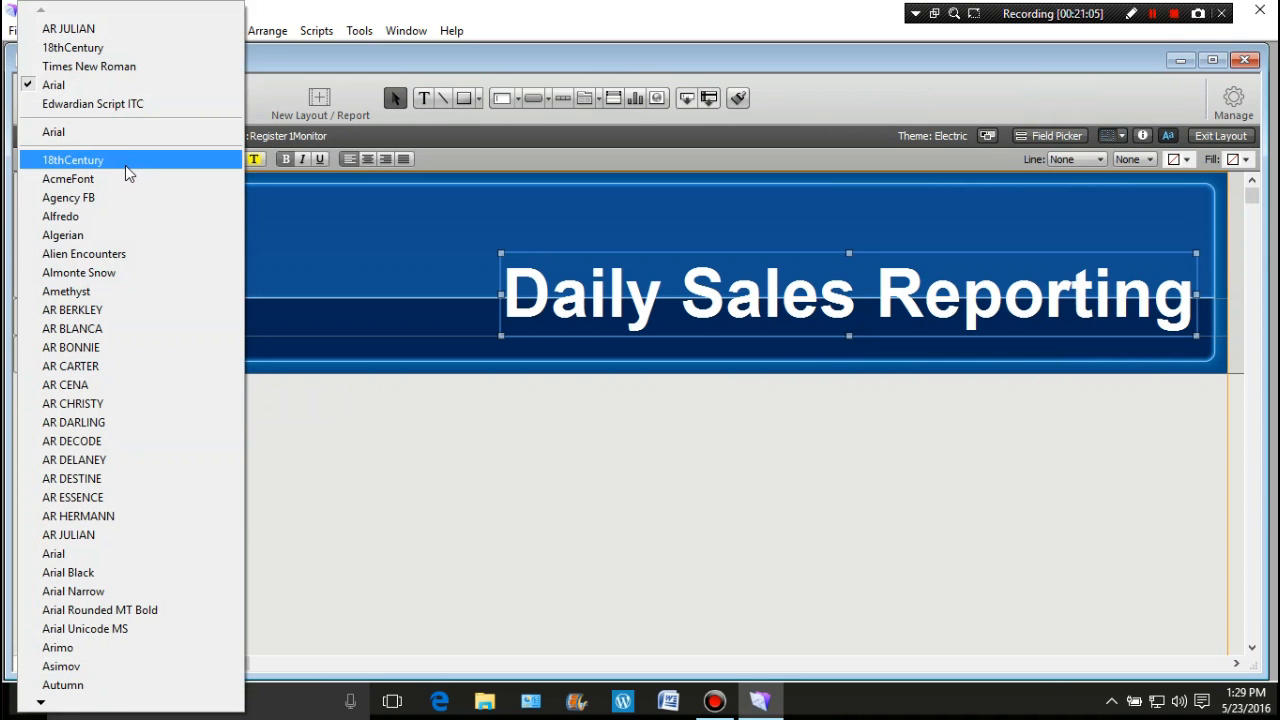
pyautogui.click(125, 163)
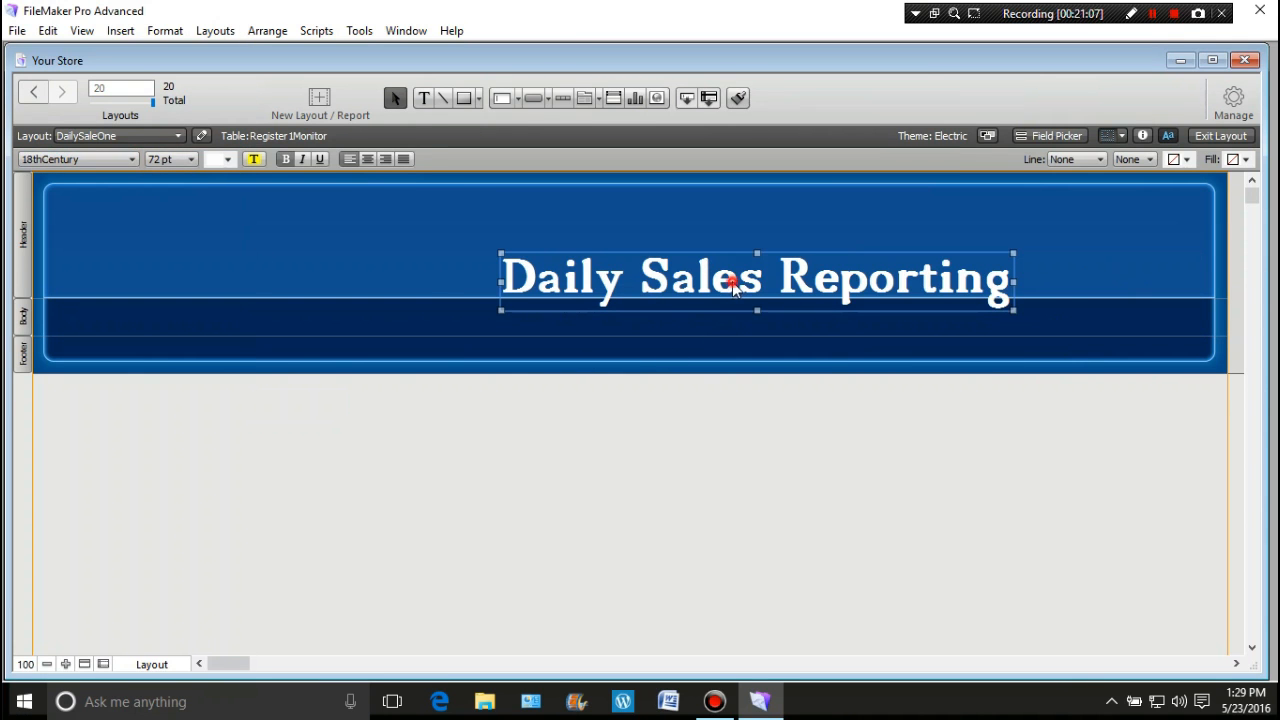
pyautogui.moveTo(733, 282); pyautogui.dragTo(604, 242)
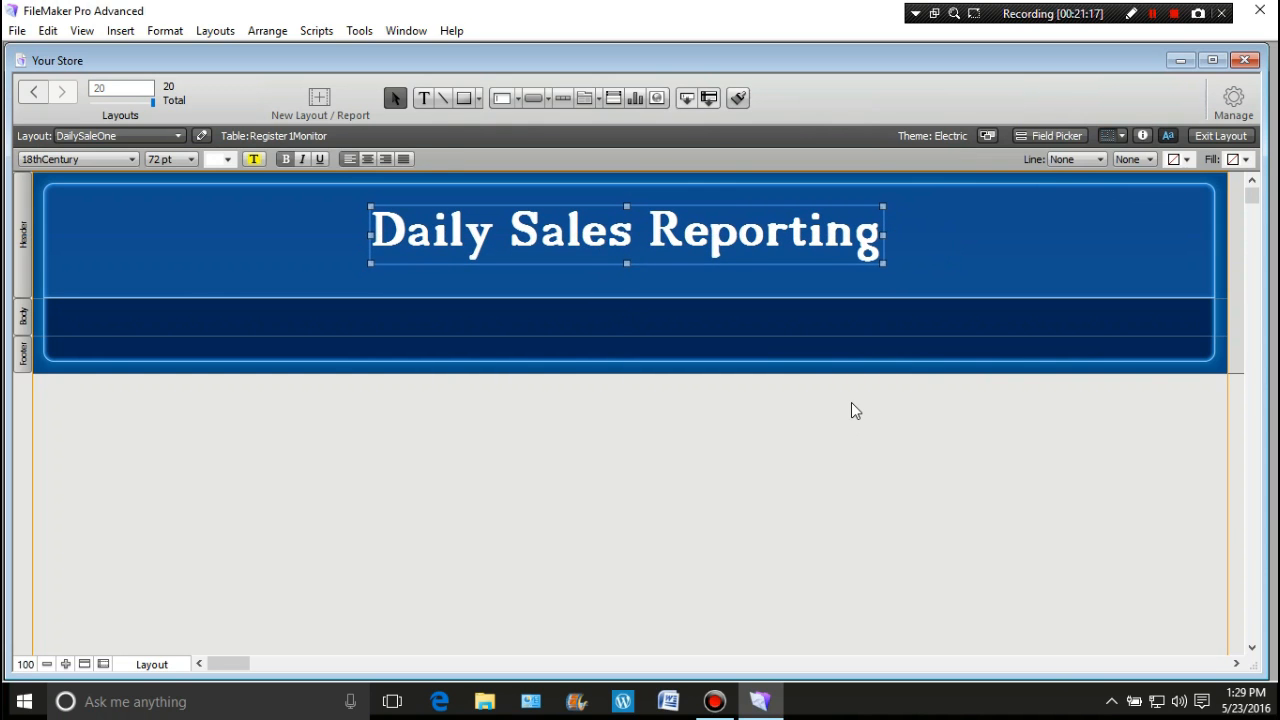
pyautogui.press('Right')
pyautogui.press('Right')
pyautogui.press('Right')
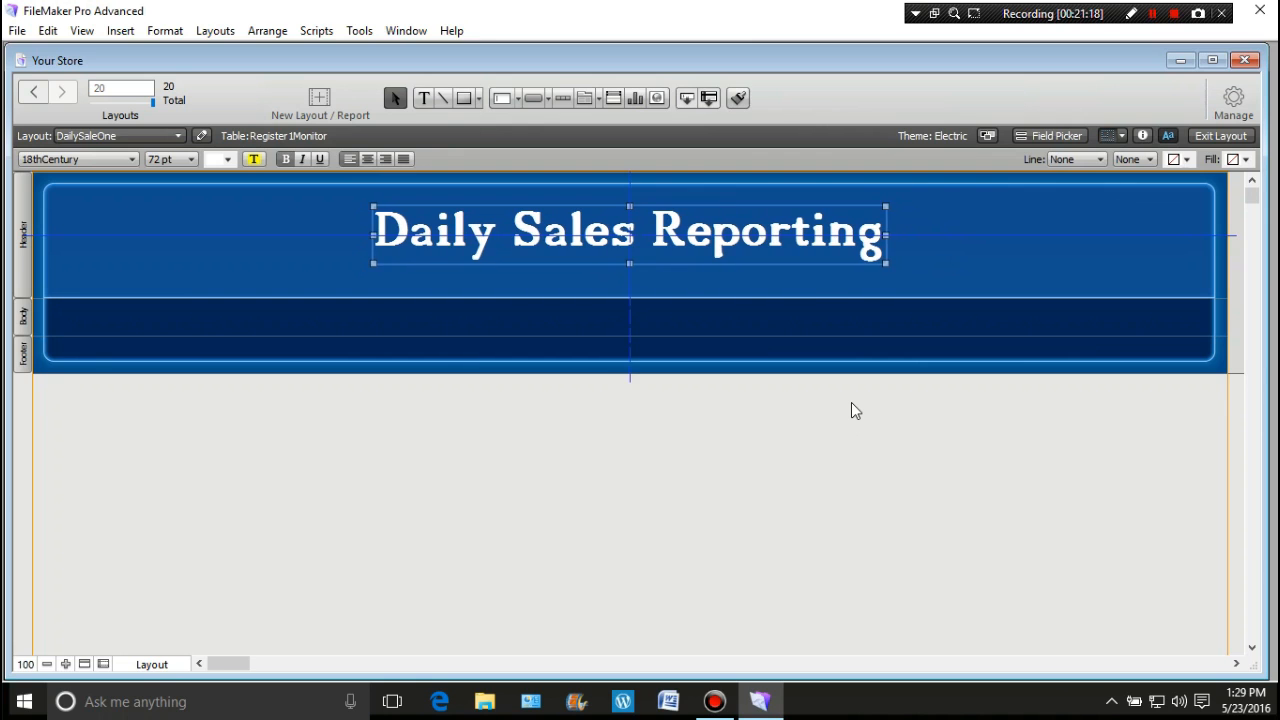
pyautogui.click(297, 256)
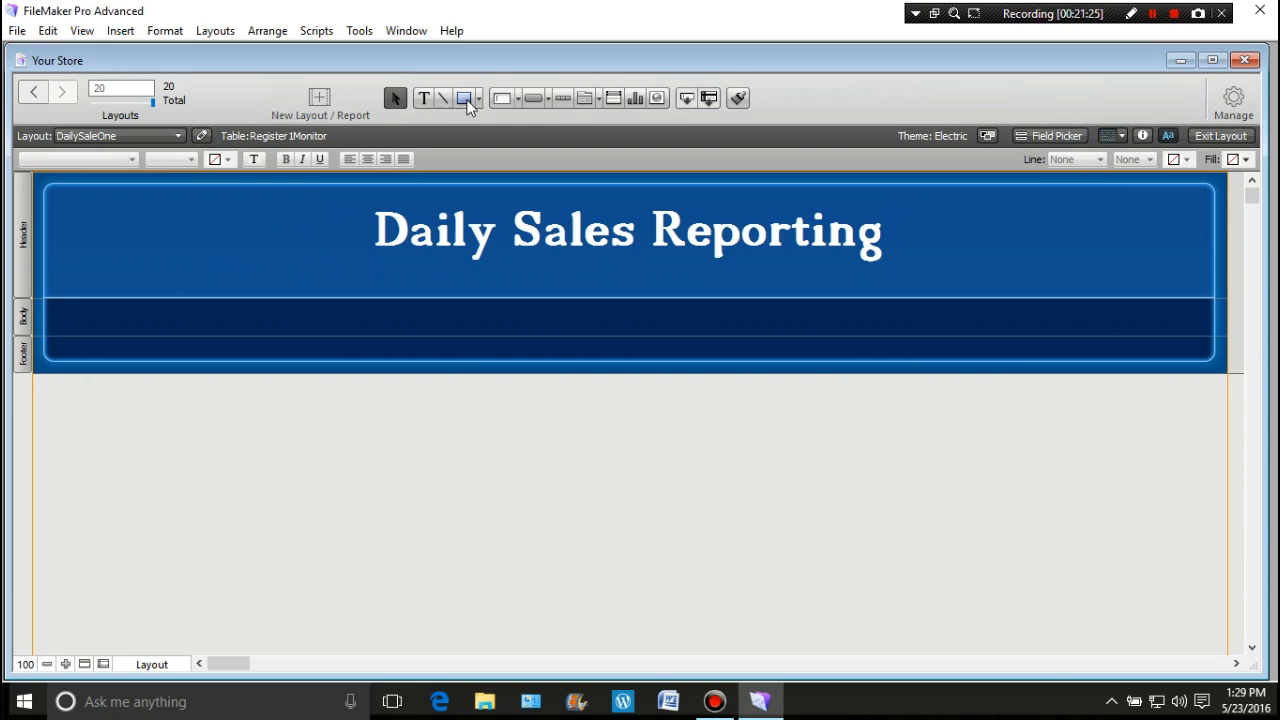
# Step: Draw an 86 × 31 pt button at the left of the header
pyautogui.click(535, 100)
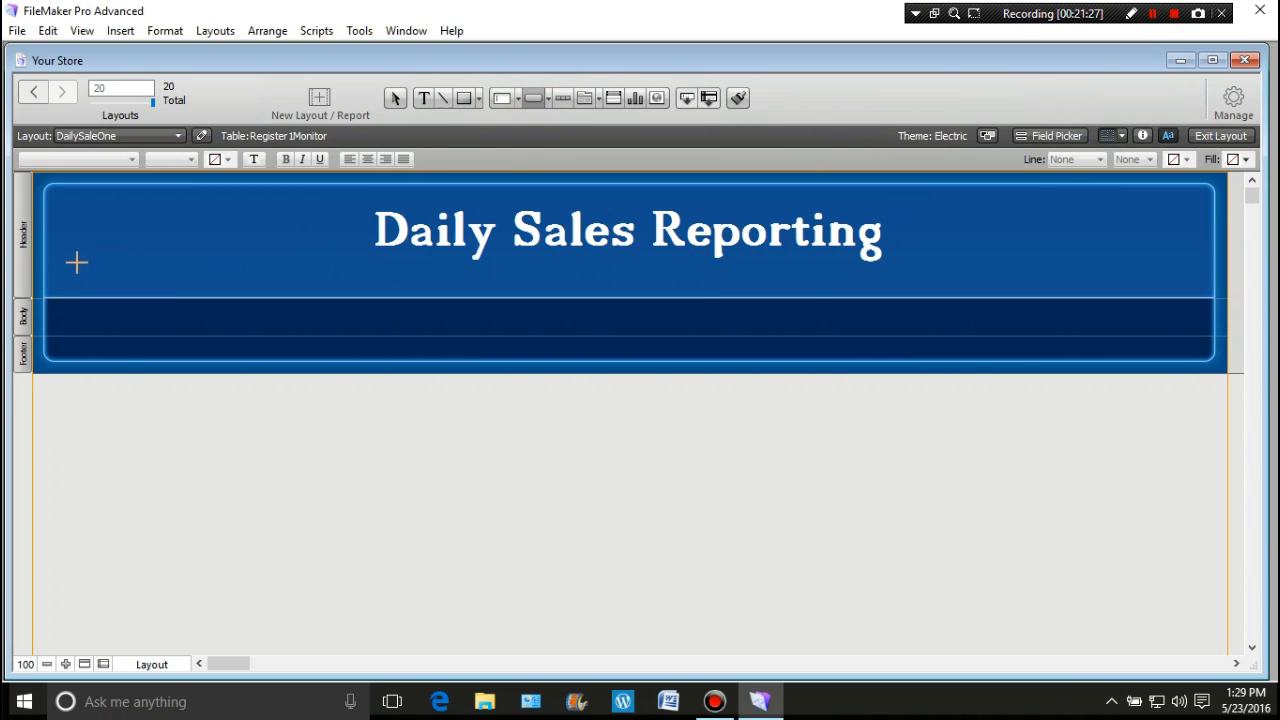
pyautogui.moveTo(63, 260); pyautogui.dragTo(110, 278)
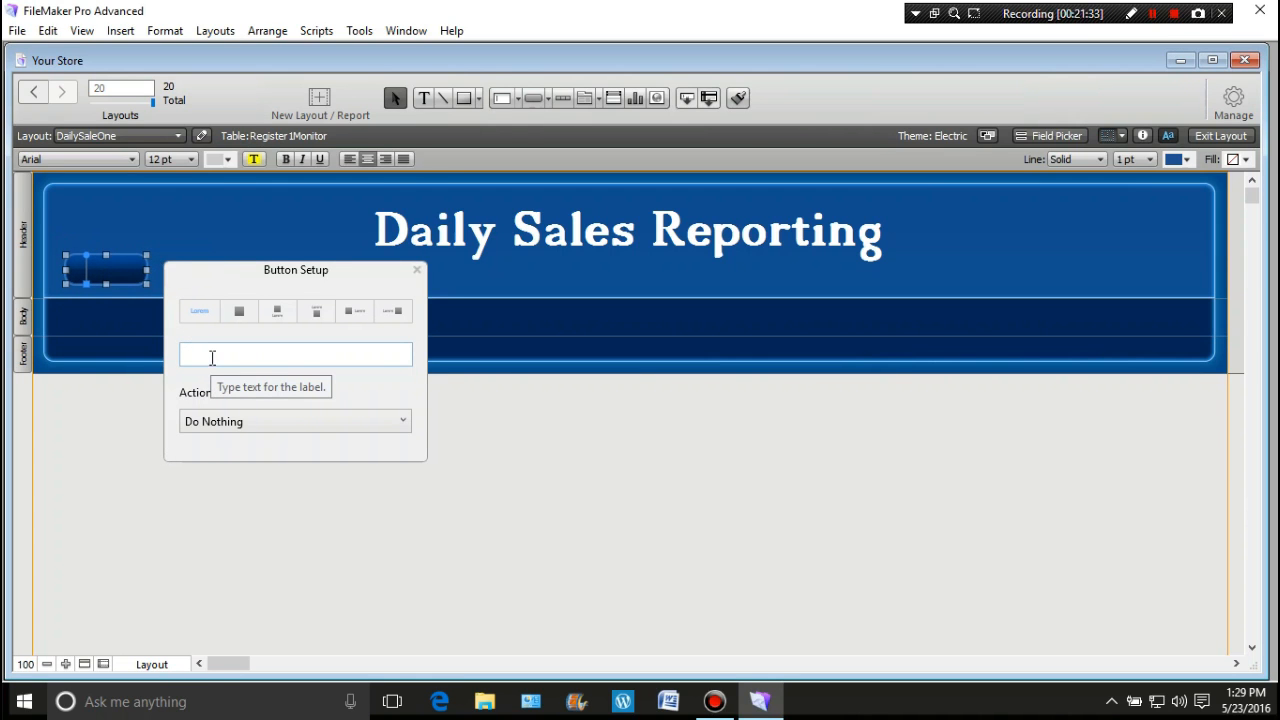
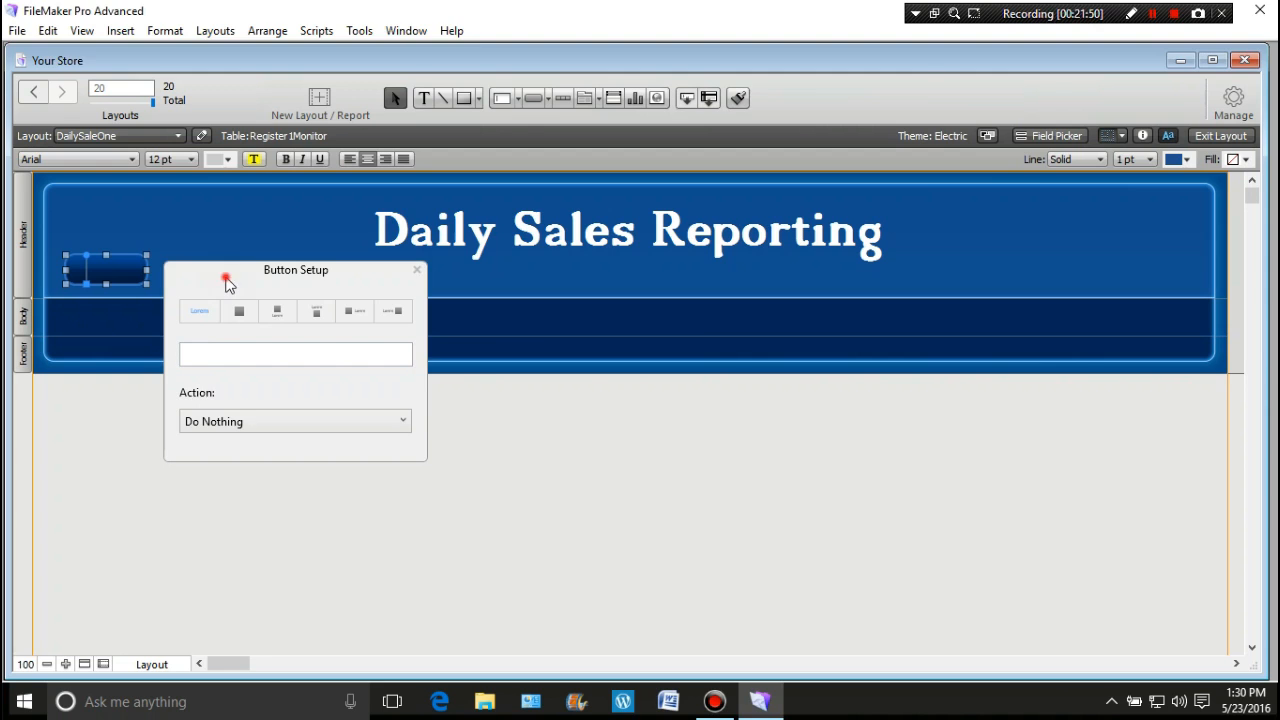
# Step: Widen the header button to the right and label it 'Cosole'
pyautogui.moveTo(226, 278); pyautogui.dragTo(530, 420)
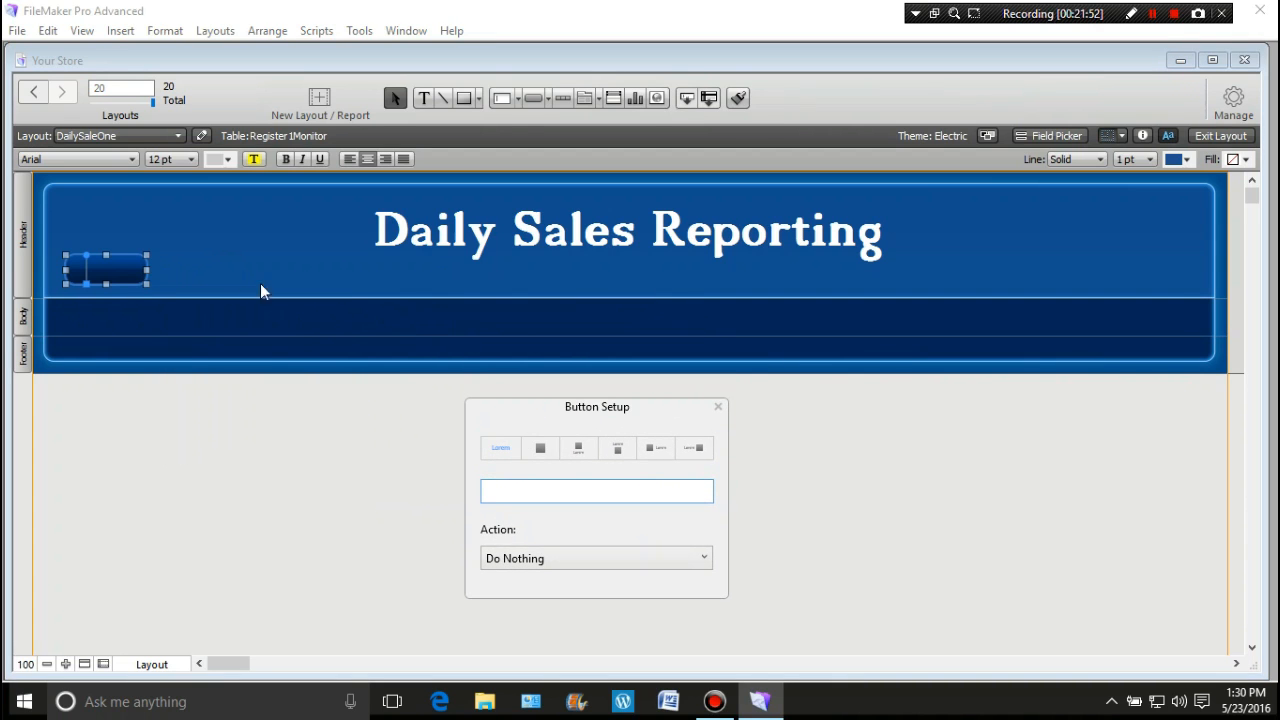
pyautogui.moveTo(147, 271); pyautogui.dragTo(179, 271)
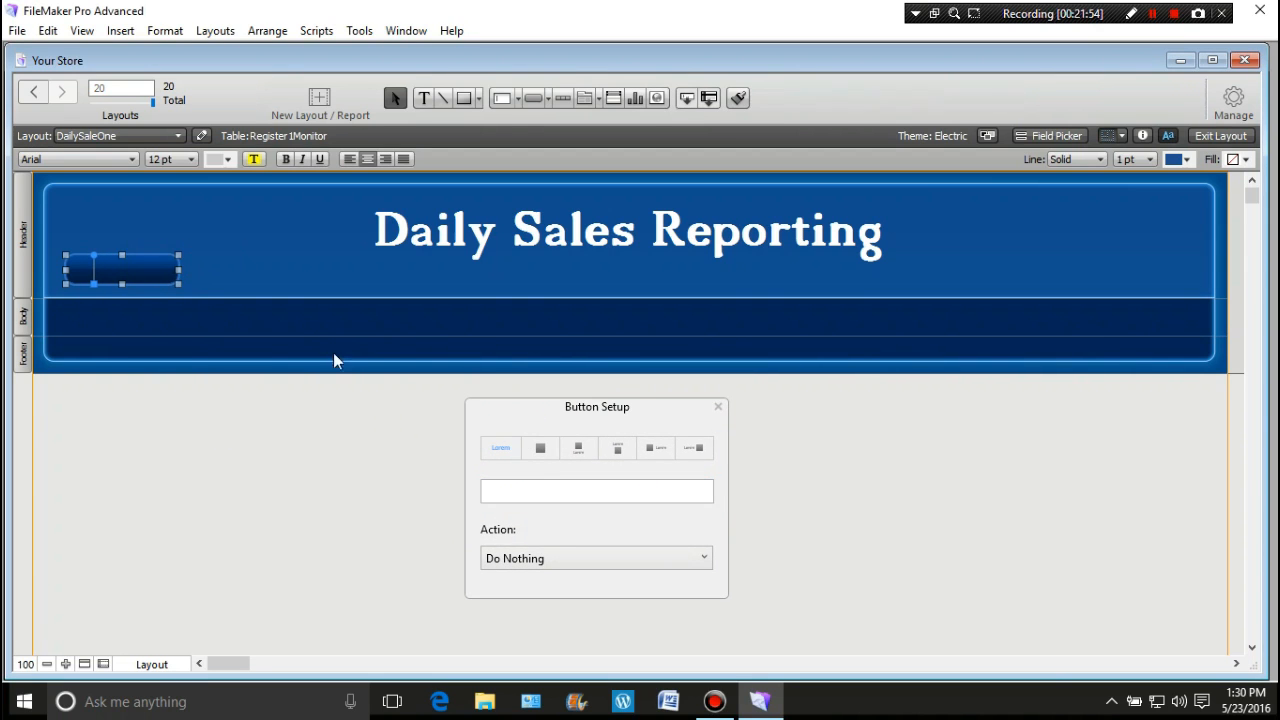
pyautogui.click(488, 491)
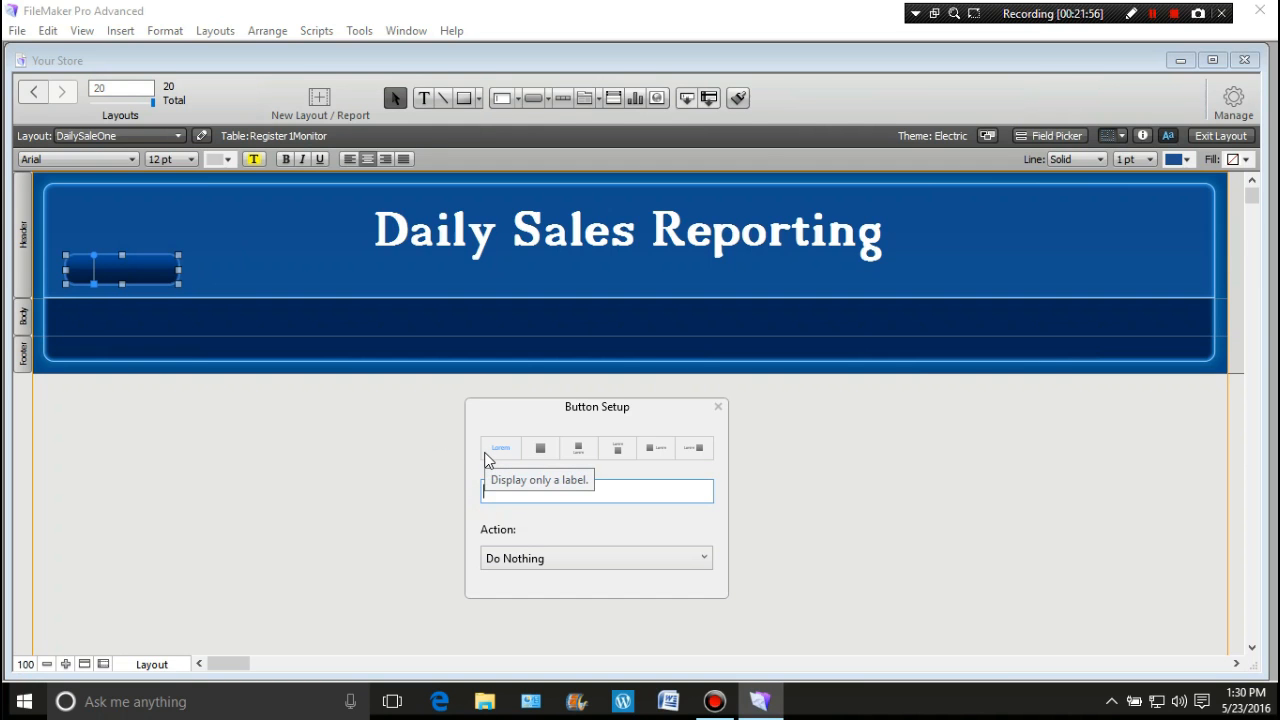
pyautogui.write('Cosole')
pyautogui.click(386, 455)
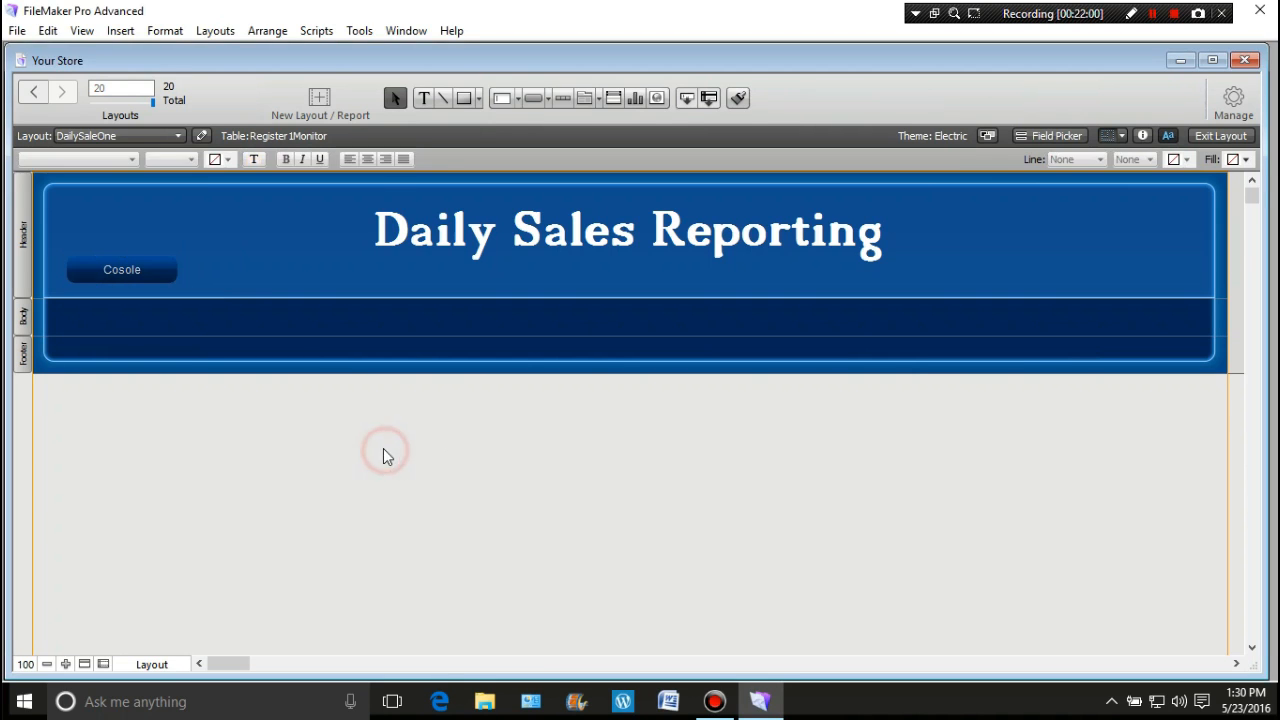
# Step: Give the Cosole button a light-blue 2 pt border line
pyautogui.click(167, 275)
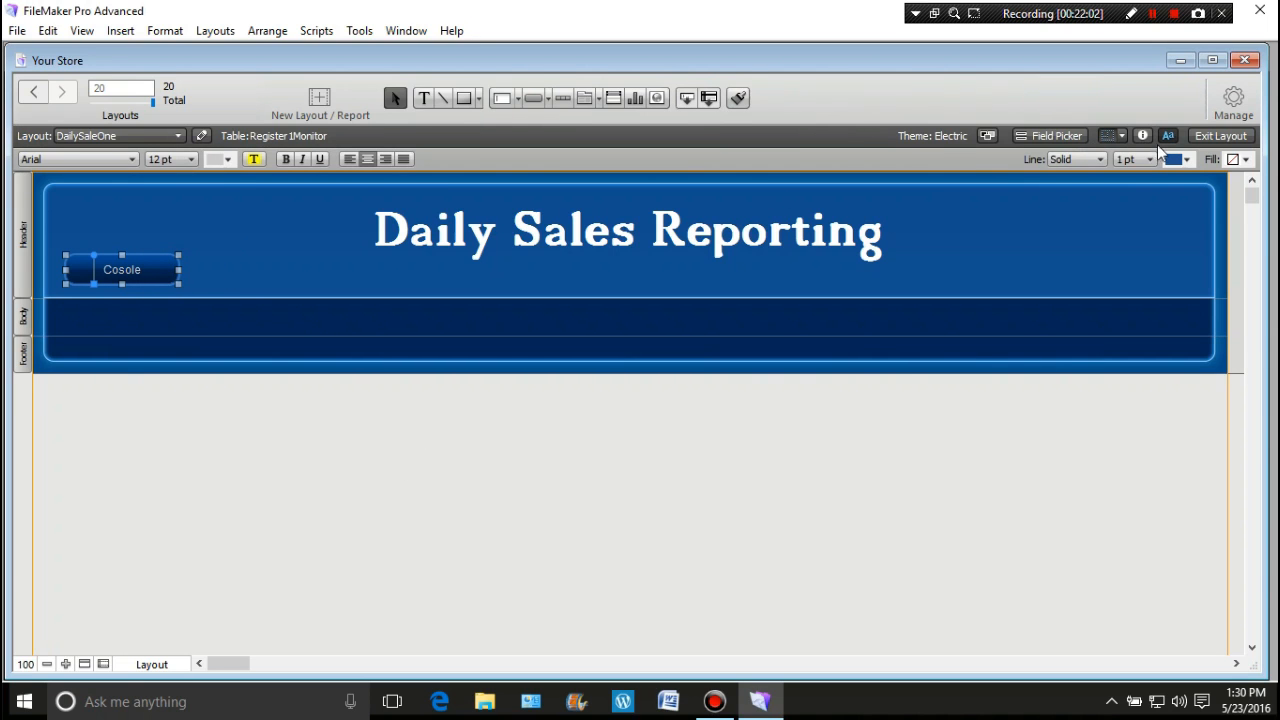
pyautogui.click(1183, 163)
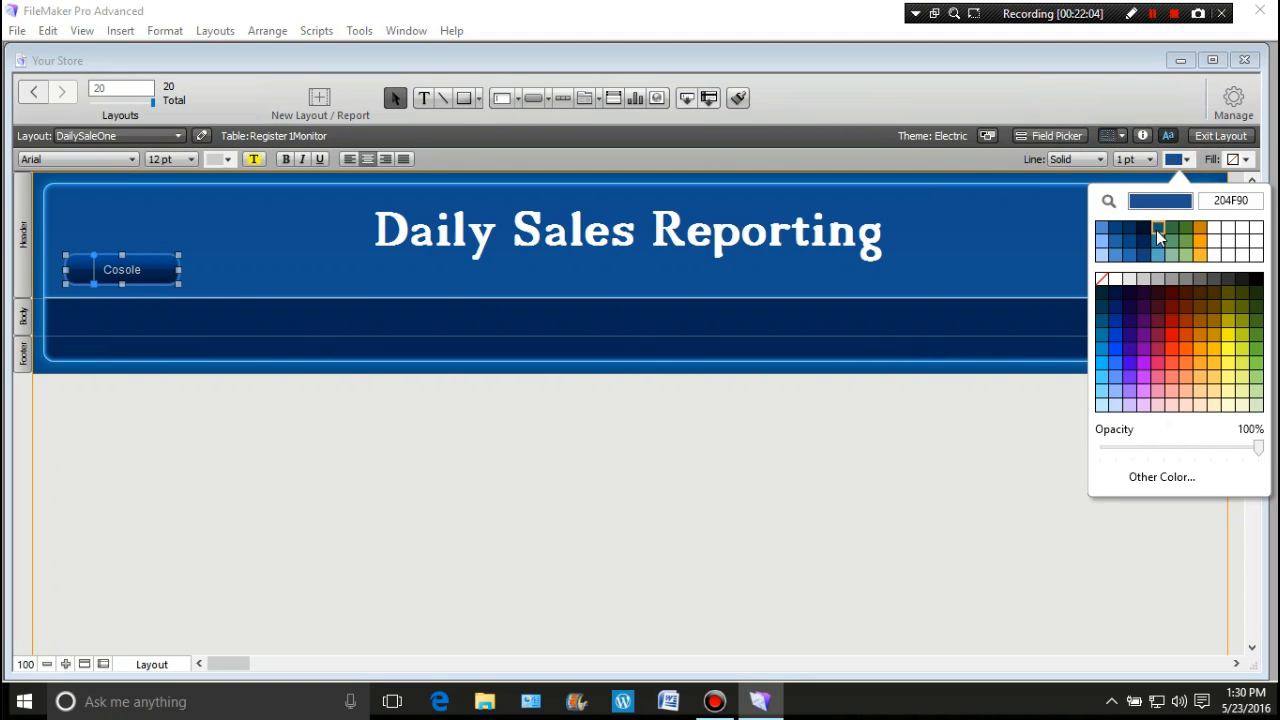
pyautogui.click(1102, 242)
pyautogui.click(1152, 160)
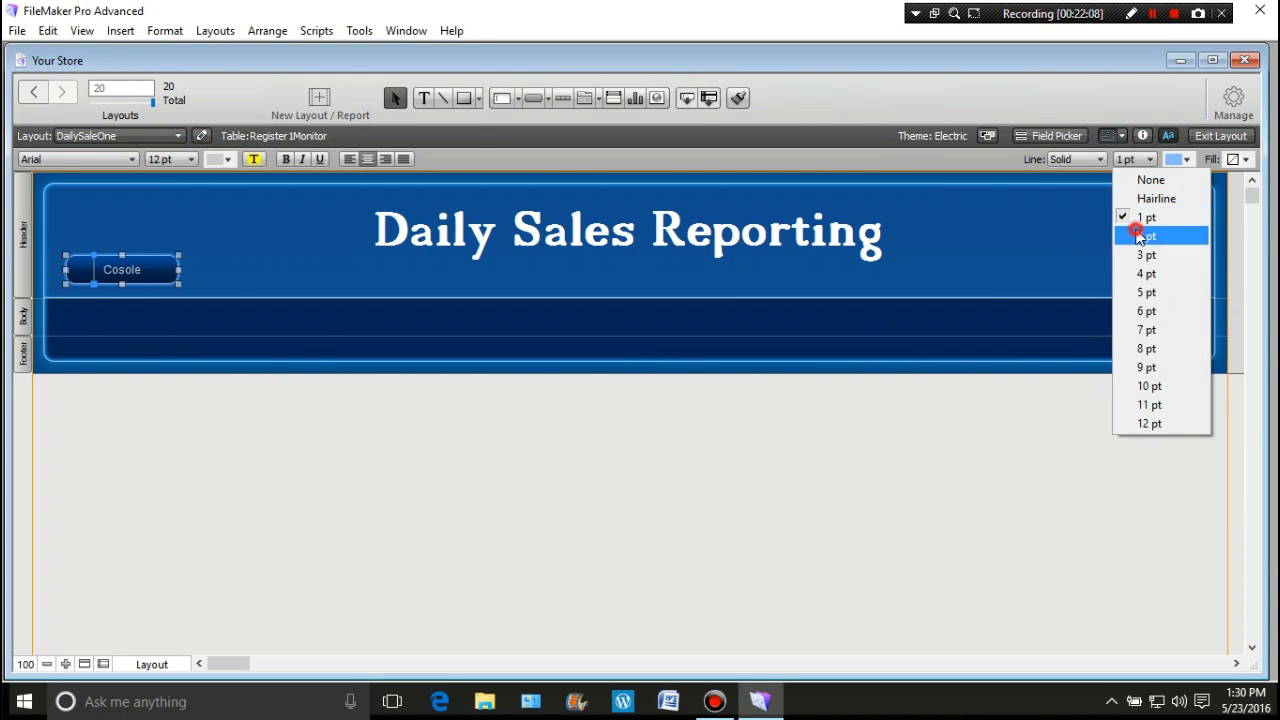
pyautogui.click(1143, 236)
pyautogui.click(275, 239)
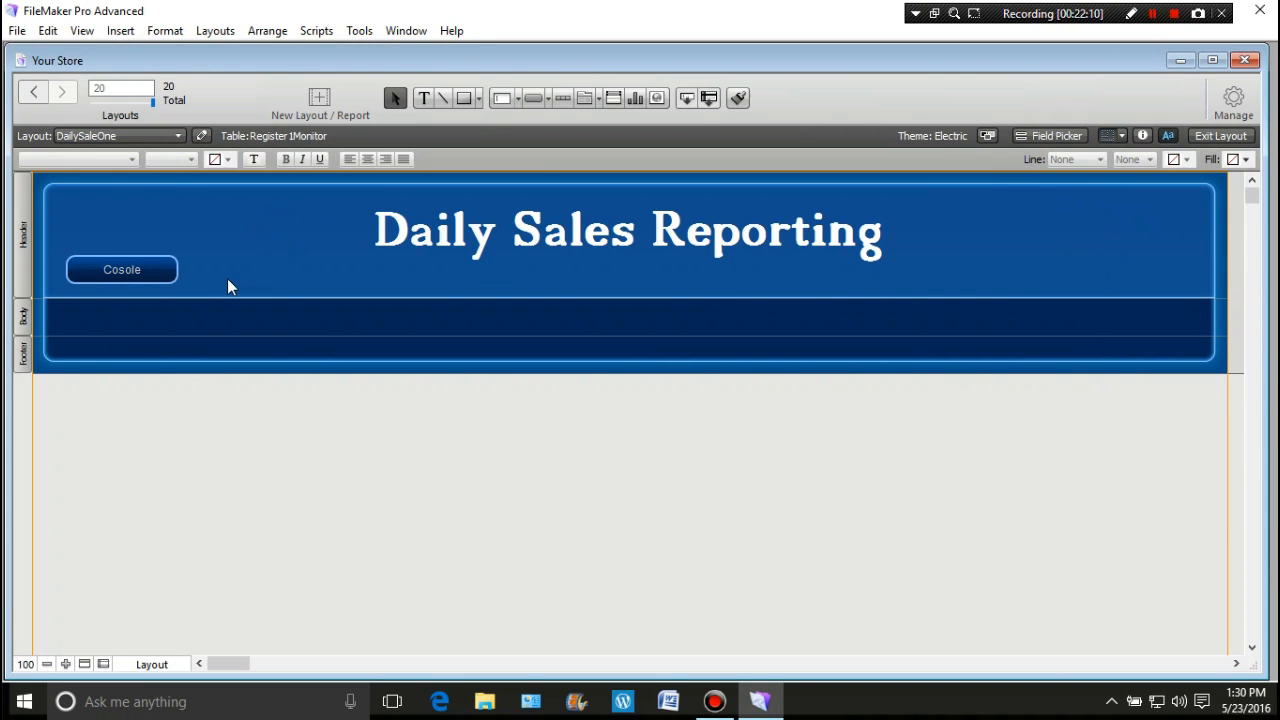
# Step: Nudge the Cosole button slightly to adjust its position in the header
pyautogui.moveTo(125, 268)
pyautogui.mouseDown()
pyautogui.moveTo(137, 277)
pyautogui.moveTo(129, 270)
pyautogui.mouseUp()
pyautogui.click(171, 220)
pyautogui.click(152, 270)
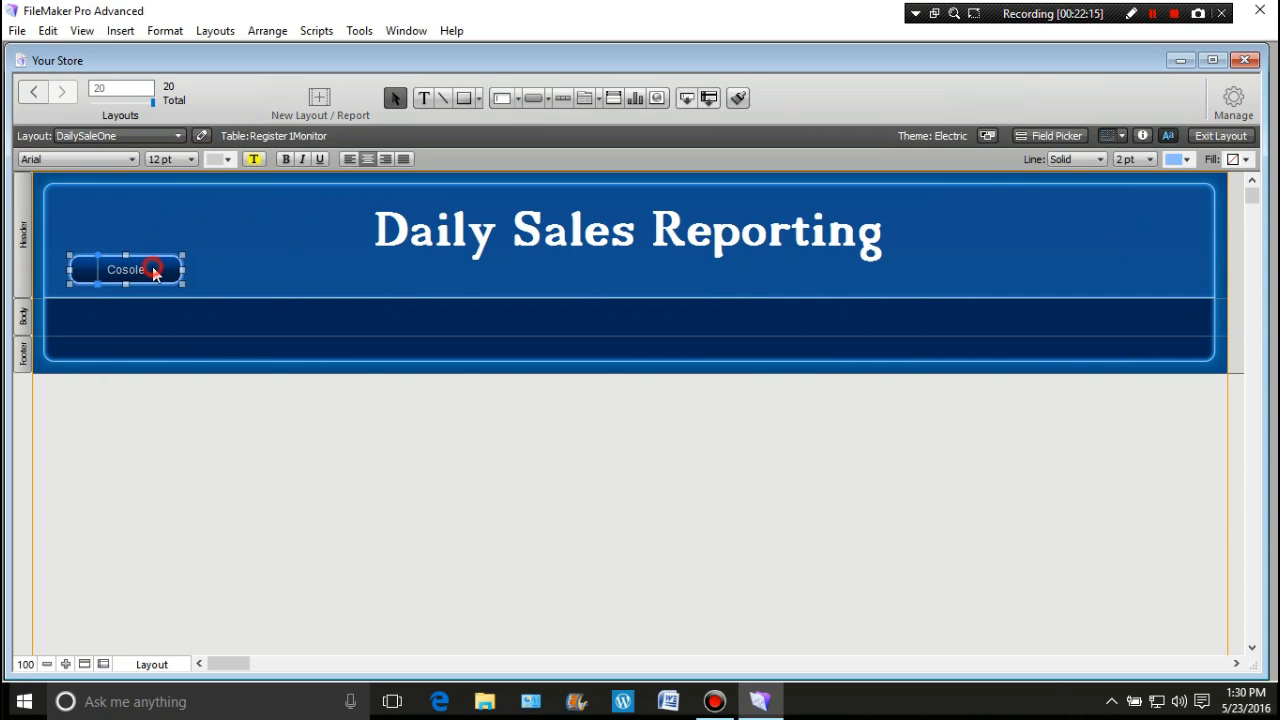
pyautogui.doubleClick(153, 270)
# Step: Set the button action to a single Go to Layout step
pyautogui.click(327, 416)
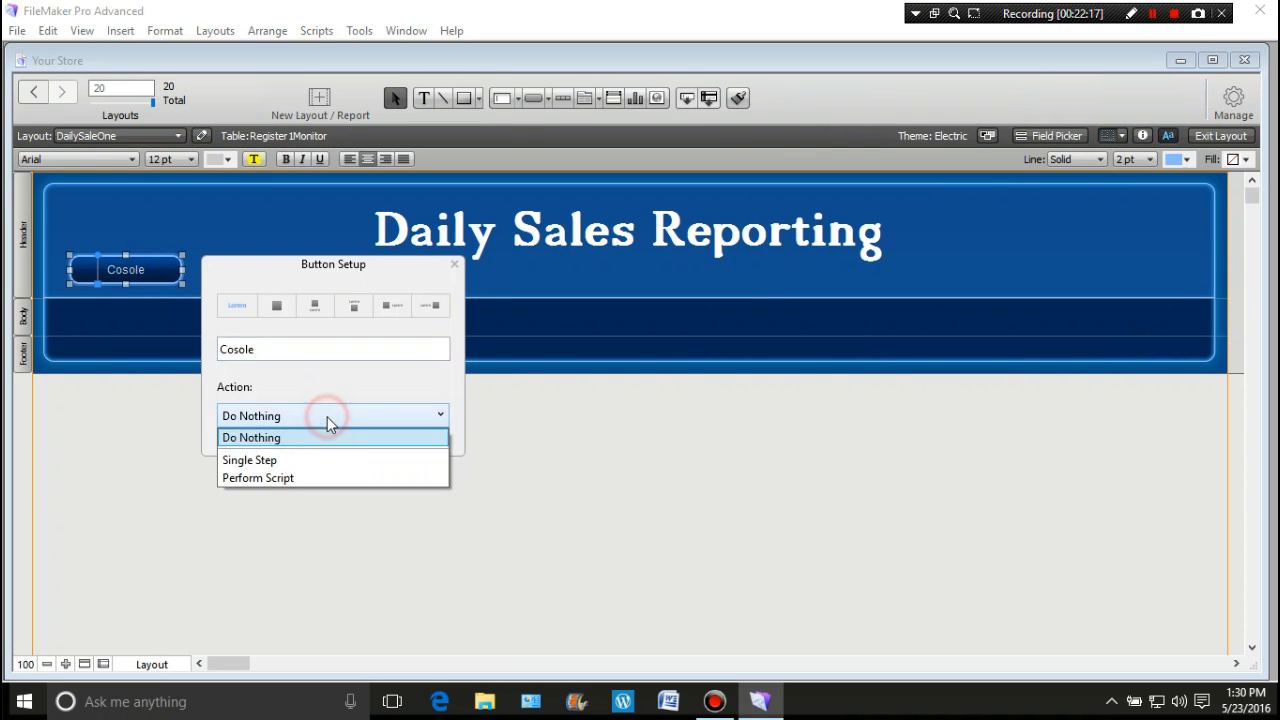
pyautogui.click(294, 459)
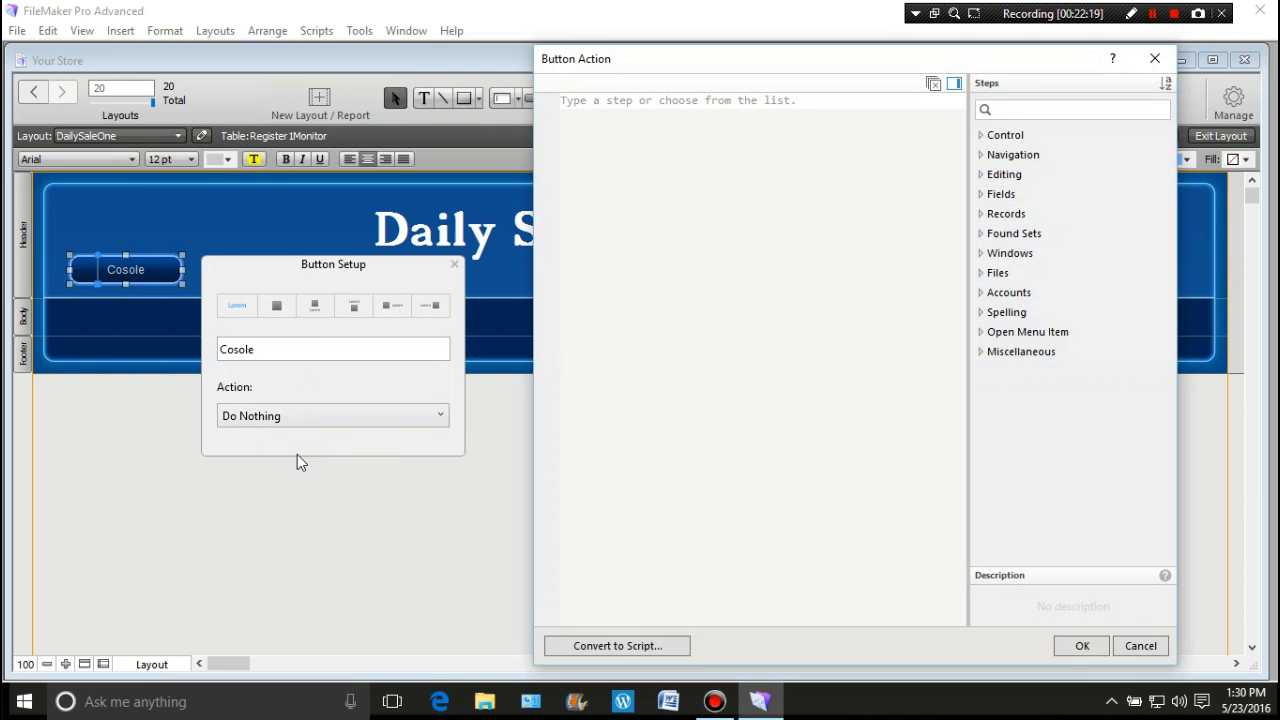
pyautogui.click(677, 226)
pyautogui.write('Got')
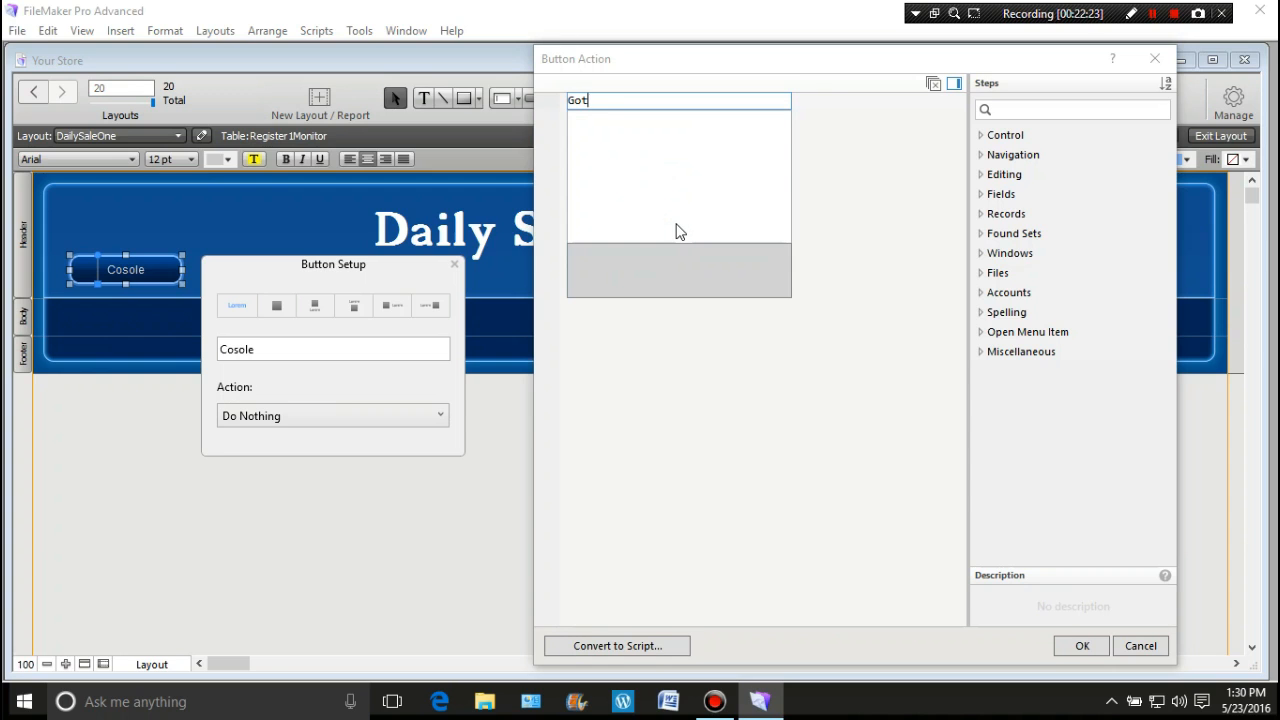
pyautogui.press('BackSpace')
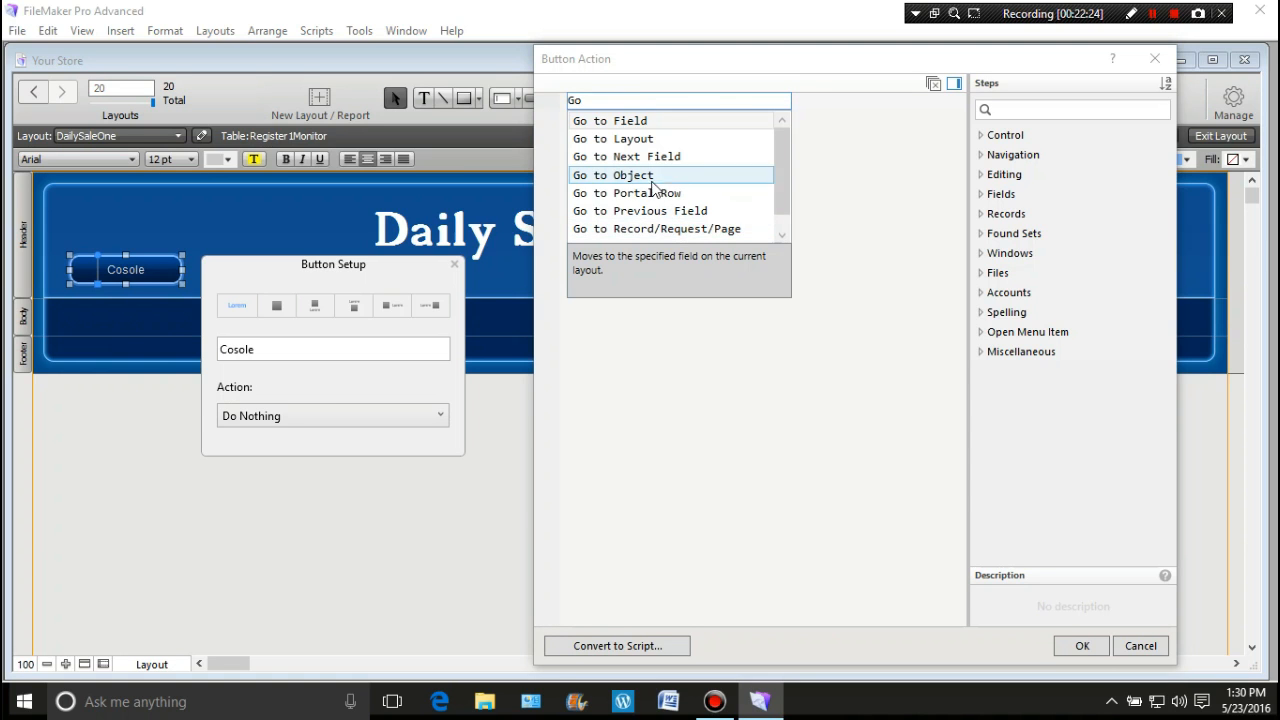
pyautogui.click(637, 140)
# Step: Target the Admin Portal layout for Go to Layout and confirm the button setup
pyautogui.click(668, 104)
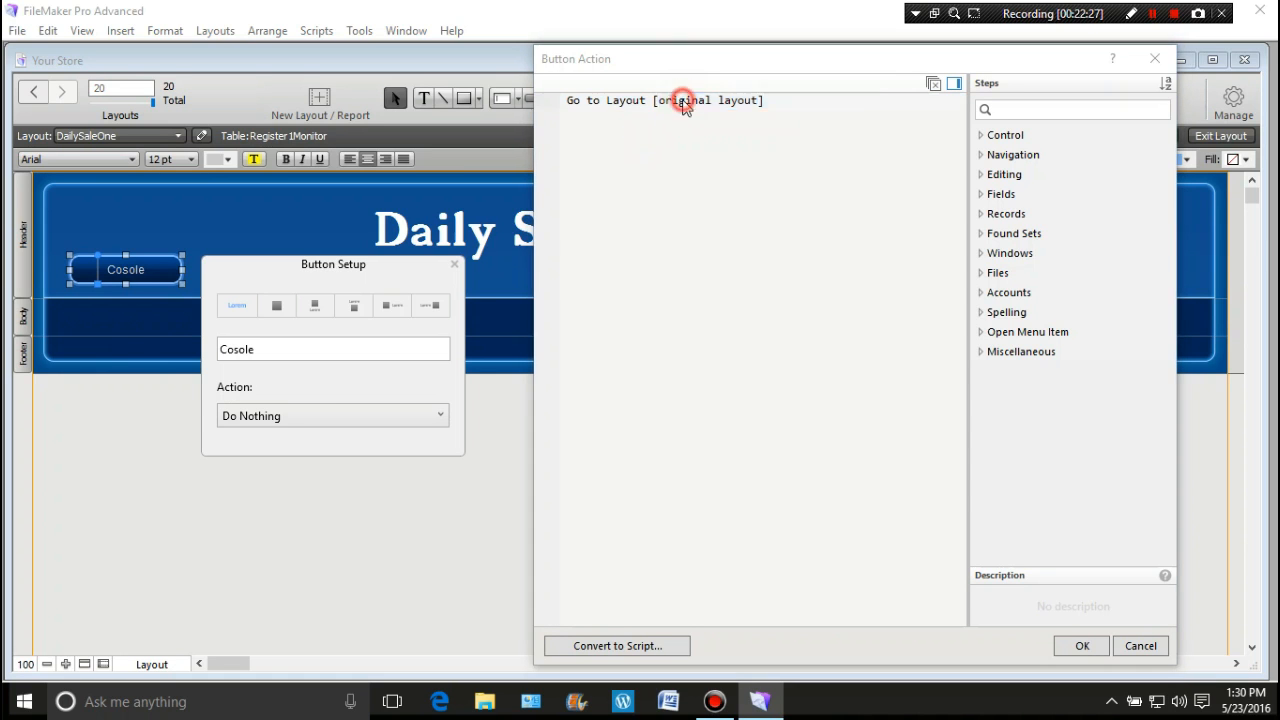
pyautogui.click(676, 130)
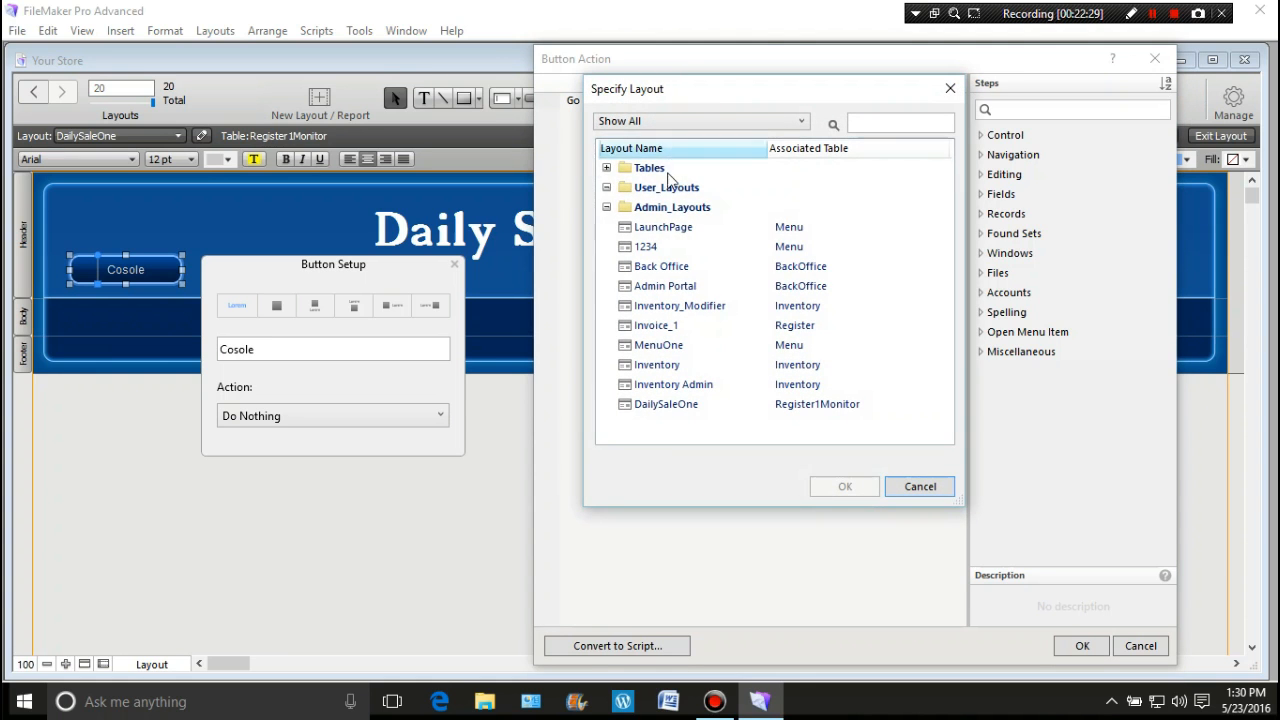
pyautogui.click(667, 289)
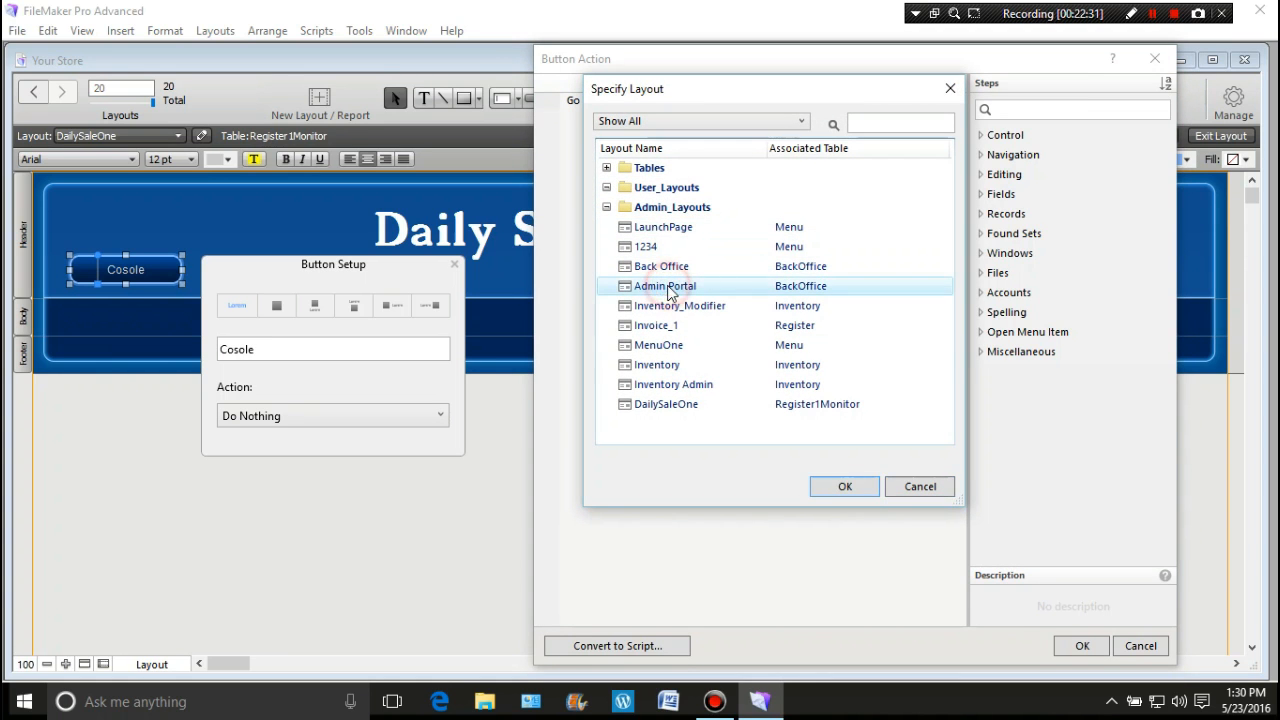
pyautogui.click(829, 489)
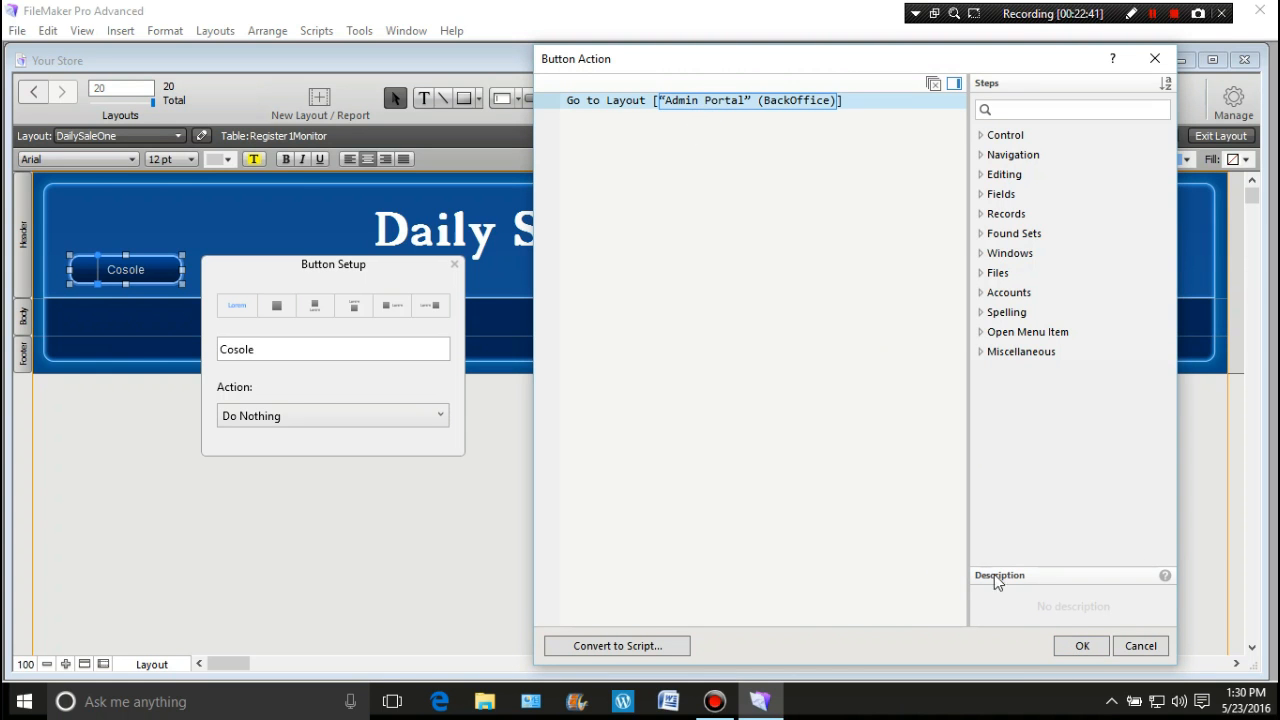
pyautogui.click(1072, 647)
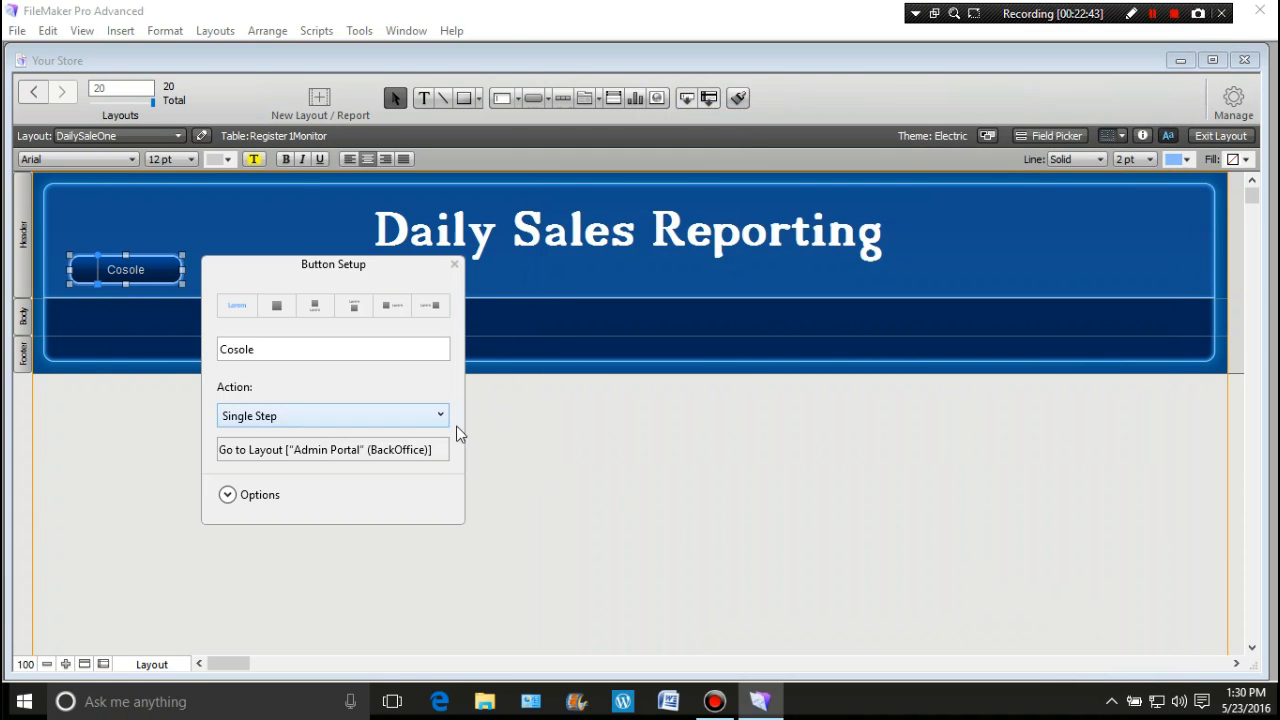
pyautogui.click(454, 266)
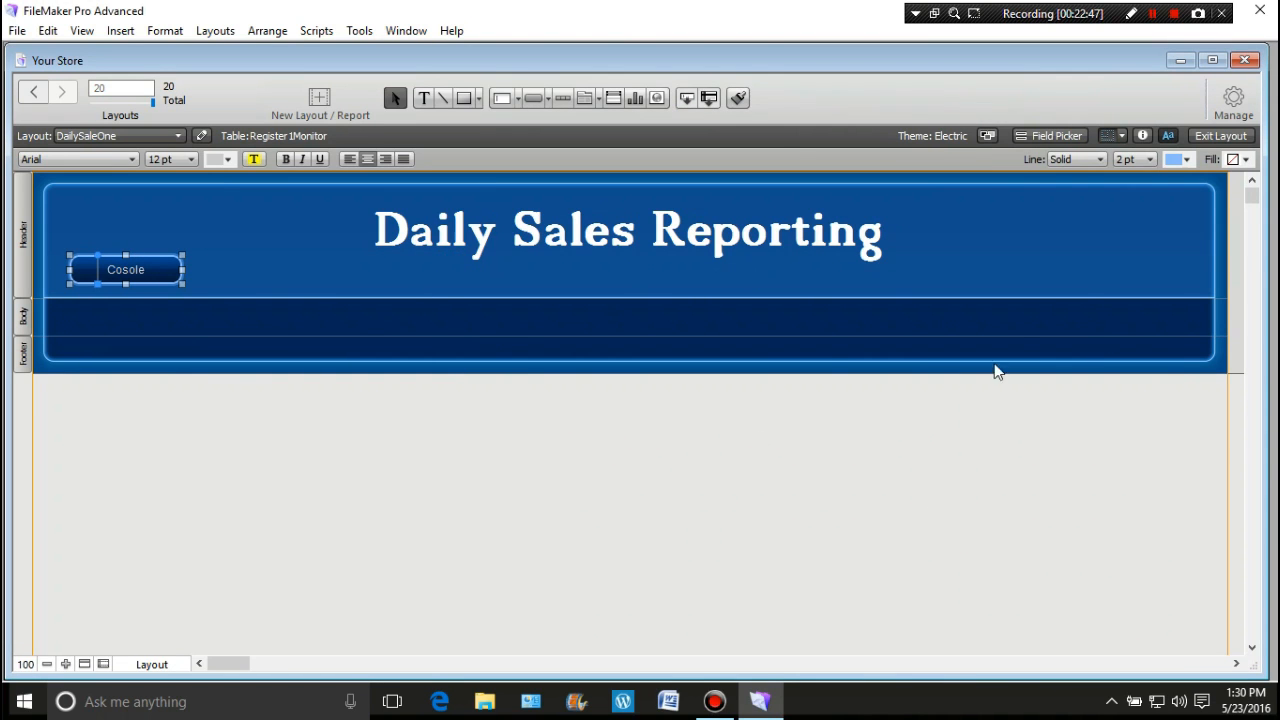
pyautogui.click(1233, 105)
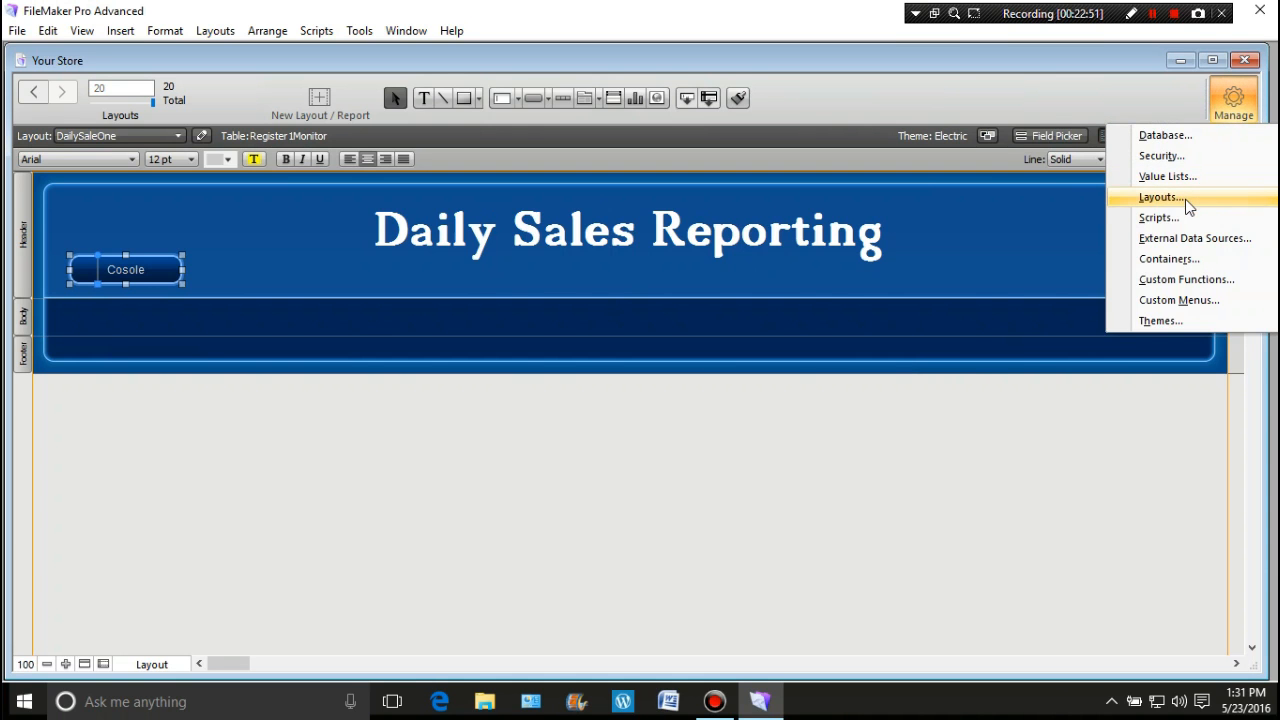
pyautogui.click(1186, 199)
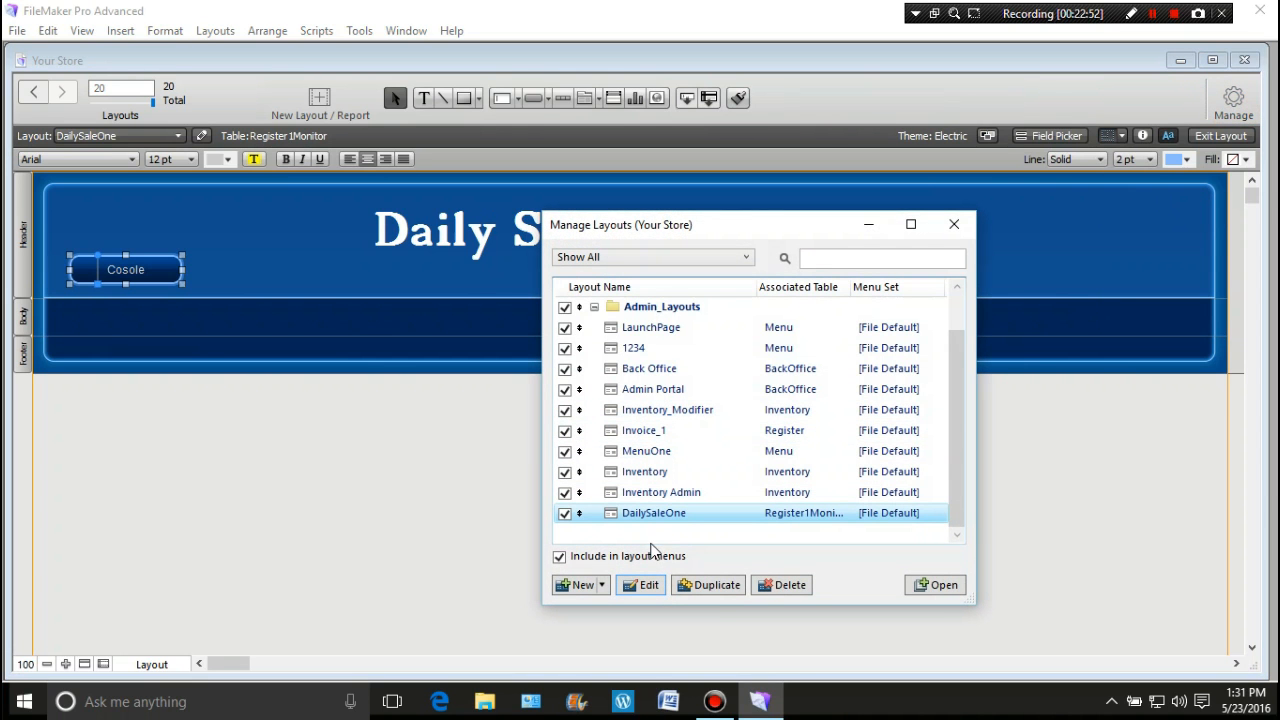
pyautogui.click(956, 226)
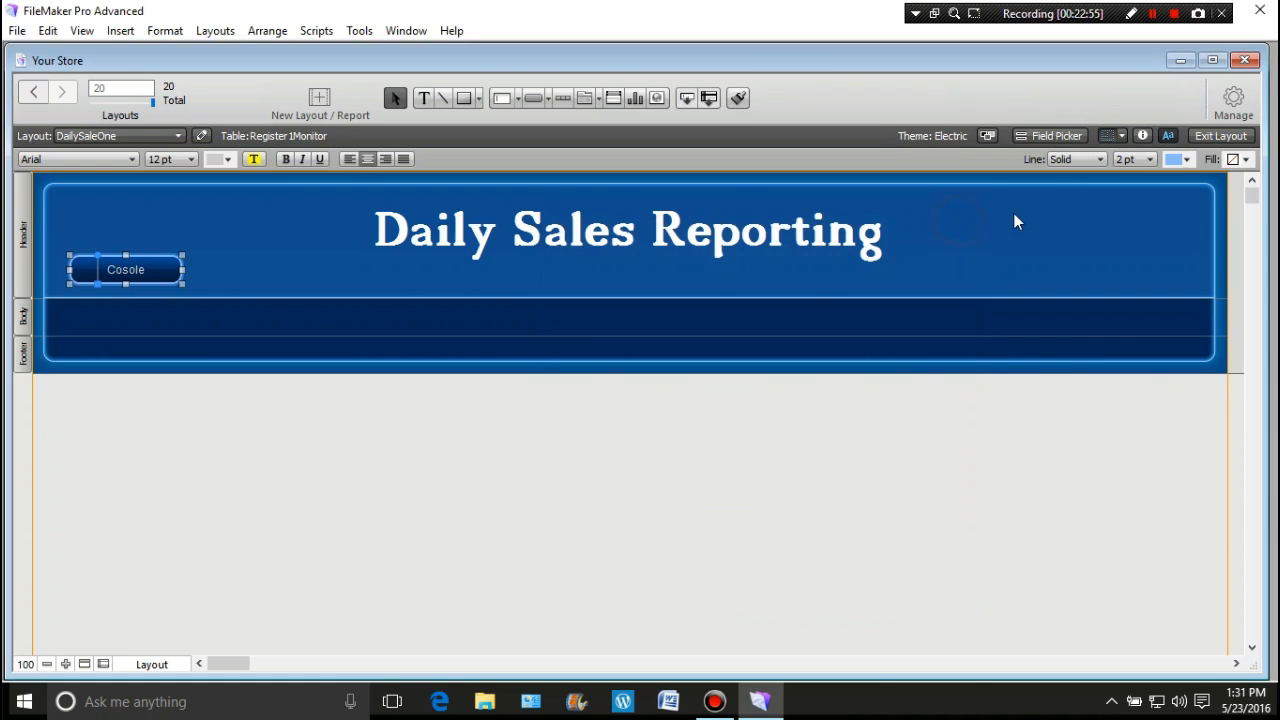
# Step: Place Date, TimeofAction, InvoiceNumber, CashSales, CreditSales, TaxableSales and TaxesCollected in the body row
pyautogui.click(1070, 135)
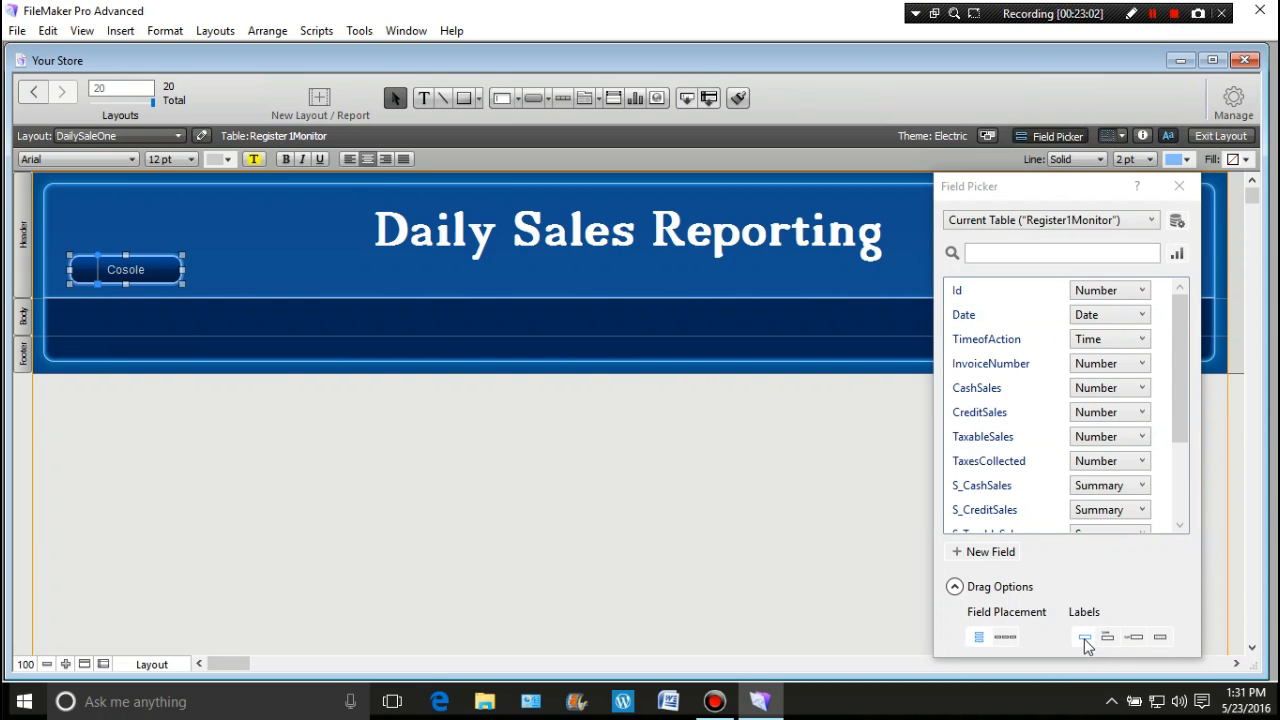
pyautogui.moveTo(966, 316); pyautogui.dragTo(47, 312)
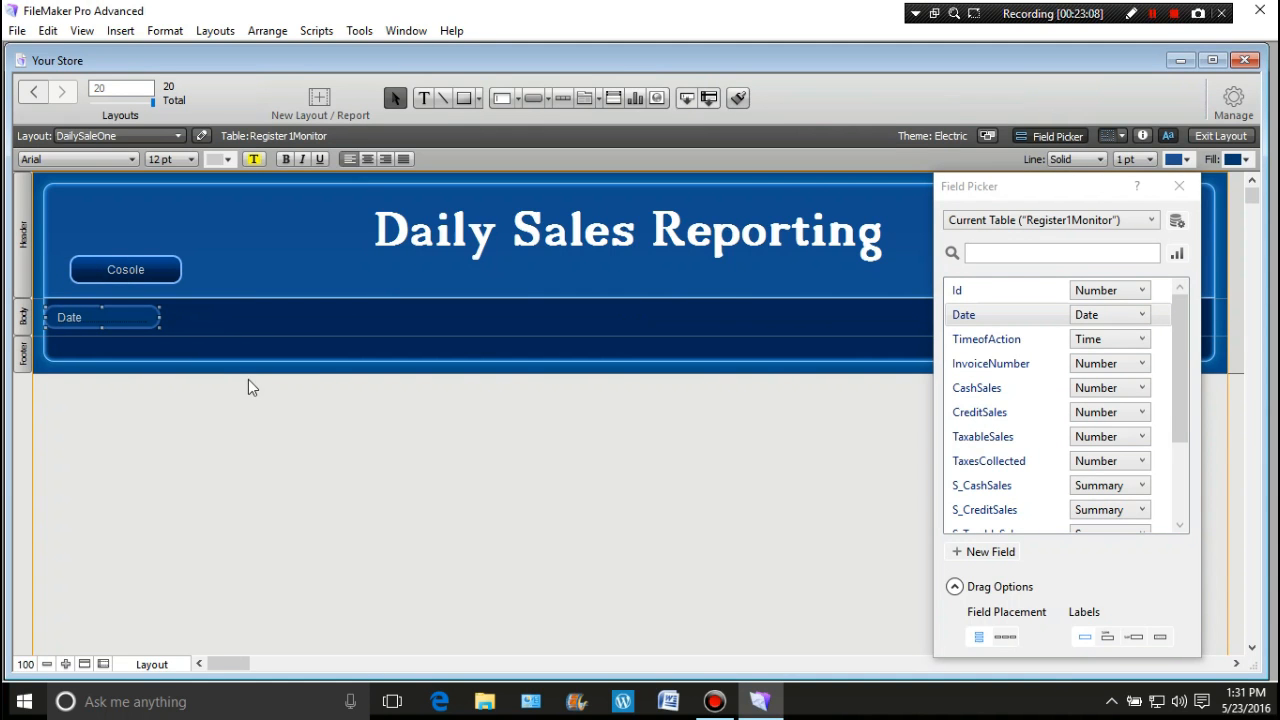
pyautogui.moveTo(1012, 341); pyautogui.dragTo(156, 309)
pyautogui.moveTo(1010, 366); pyautogui.dragTo(274, 308)
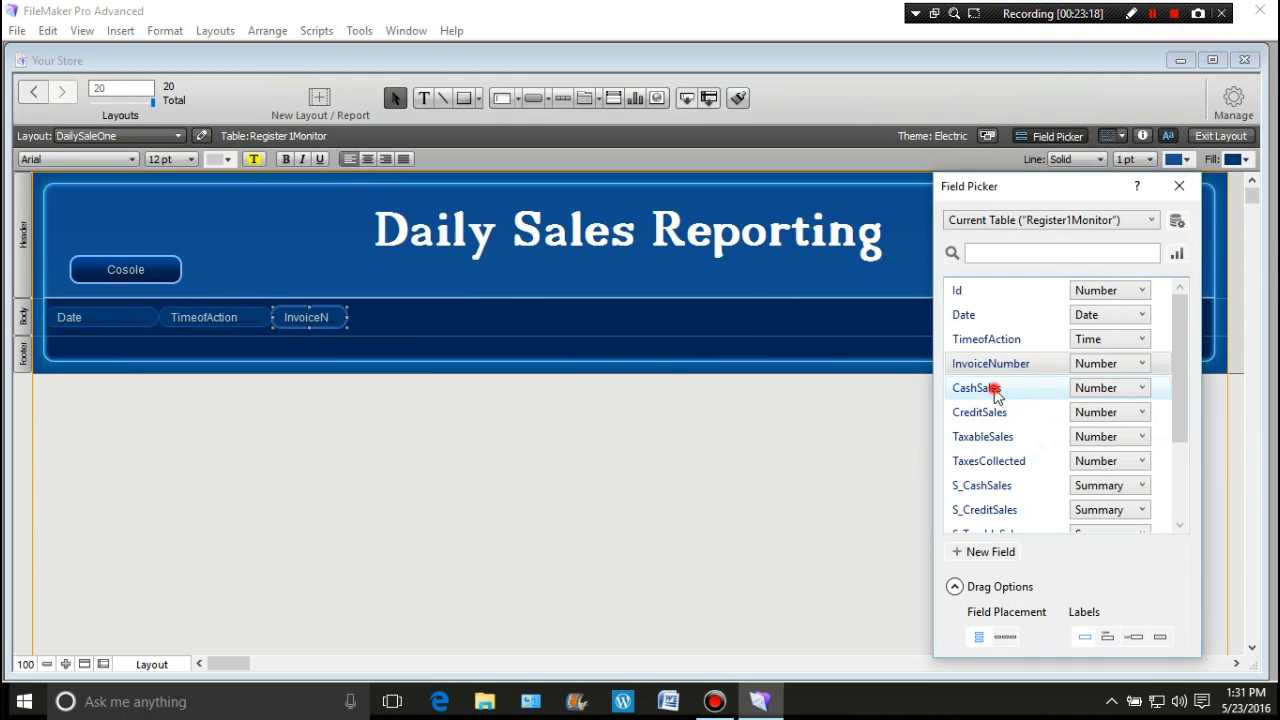
pyautogui.moveTo(1000, 392); pyautogui.dragTo(350, 311)
pyautogui.moveTo(962, 412); pyautogui.dragTo(423, 313)
pyautogui.moveTo(952, 437); pyautogui.dragTo(495, 308)
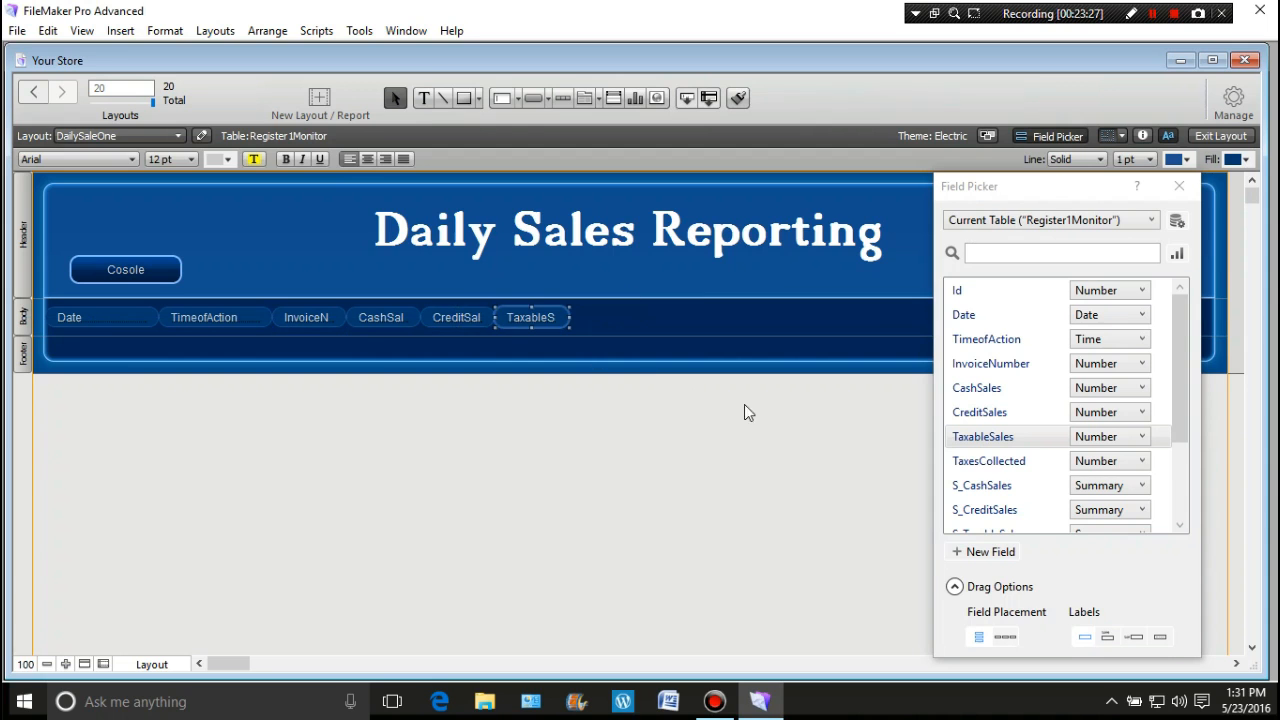
pyautogui.moveTo(968, 460); pyautogui.dragTo(571, 305)
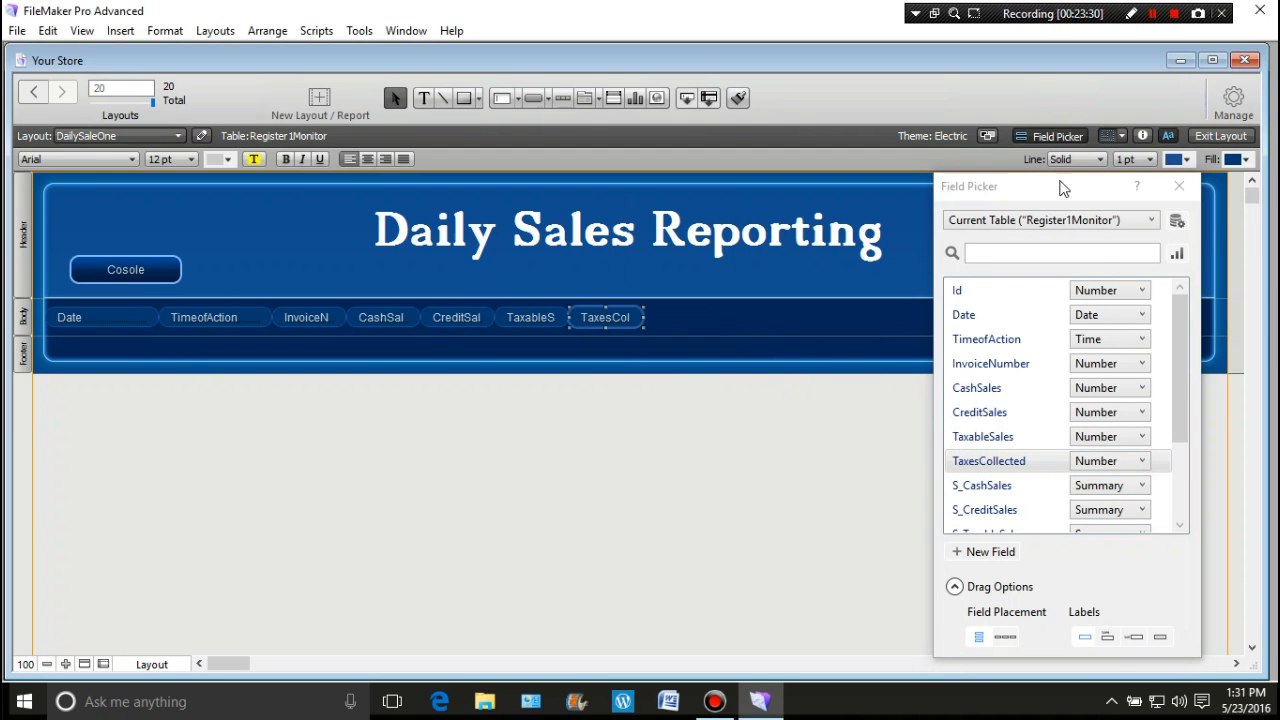
# Step: Add TotalSales at the end of the body row and close the Field Picker
pyautogui.moveTo(1064, 185); pyautogui.dragTo(988, 176)
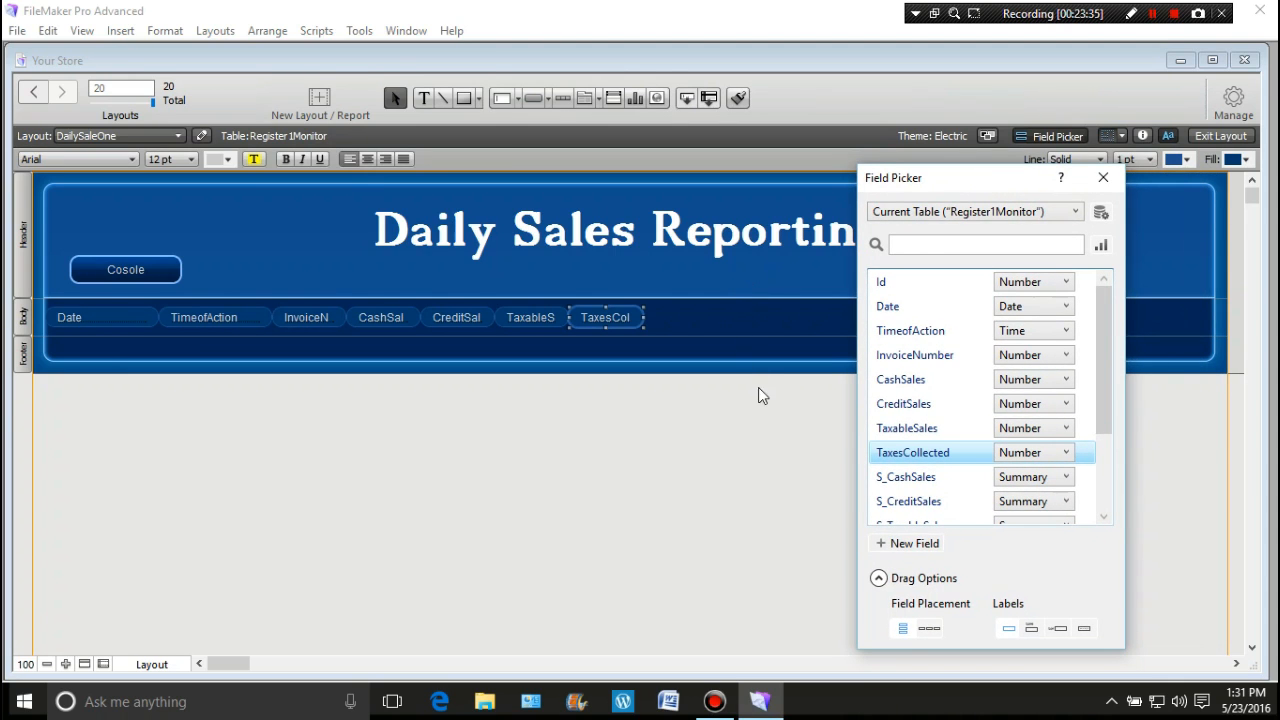
pyautogui.moveTo(1110, 405); pyautogui.dragTo(1113, 468)
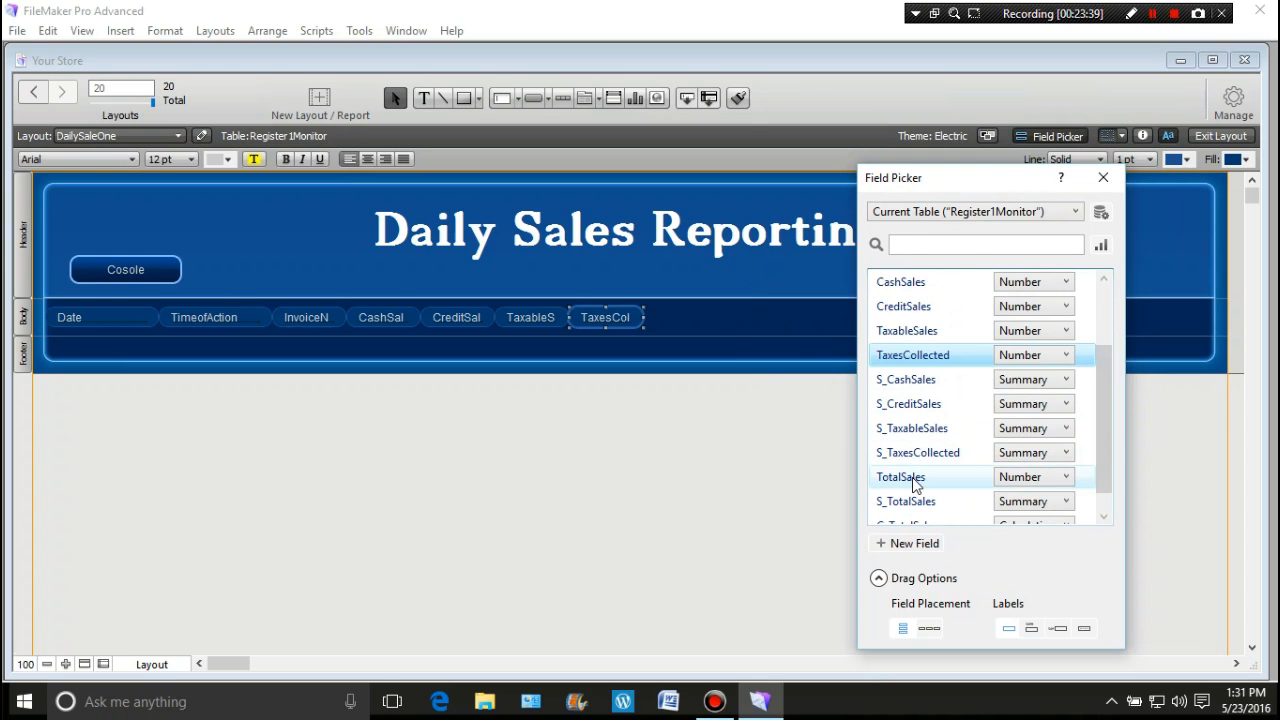
pyautogui.moveTo(902, 478); pyautogui.dragTo(648, 318)
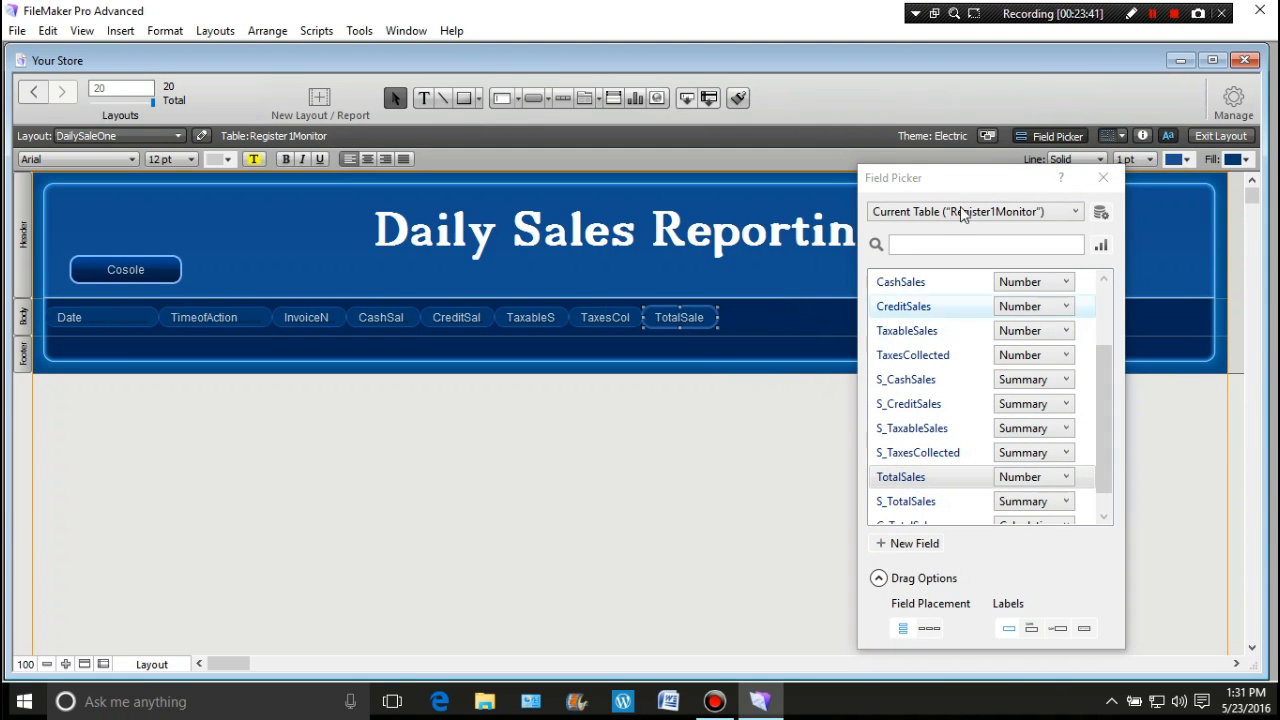
pyautogui.moveTo(978, 183); pyautogui.dragTo(1026, 173)
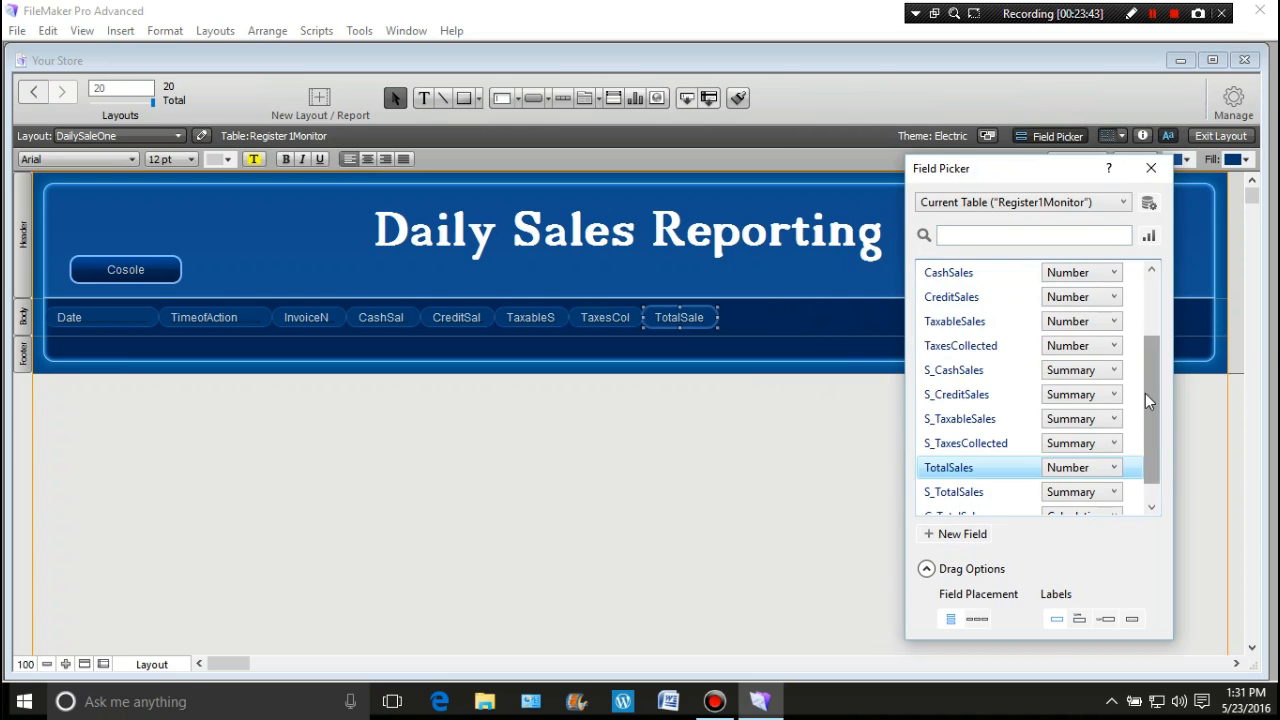
pyautogui.moveTo(1156, 400); pyautogui.dragTo(1148, 442)
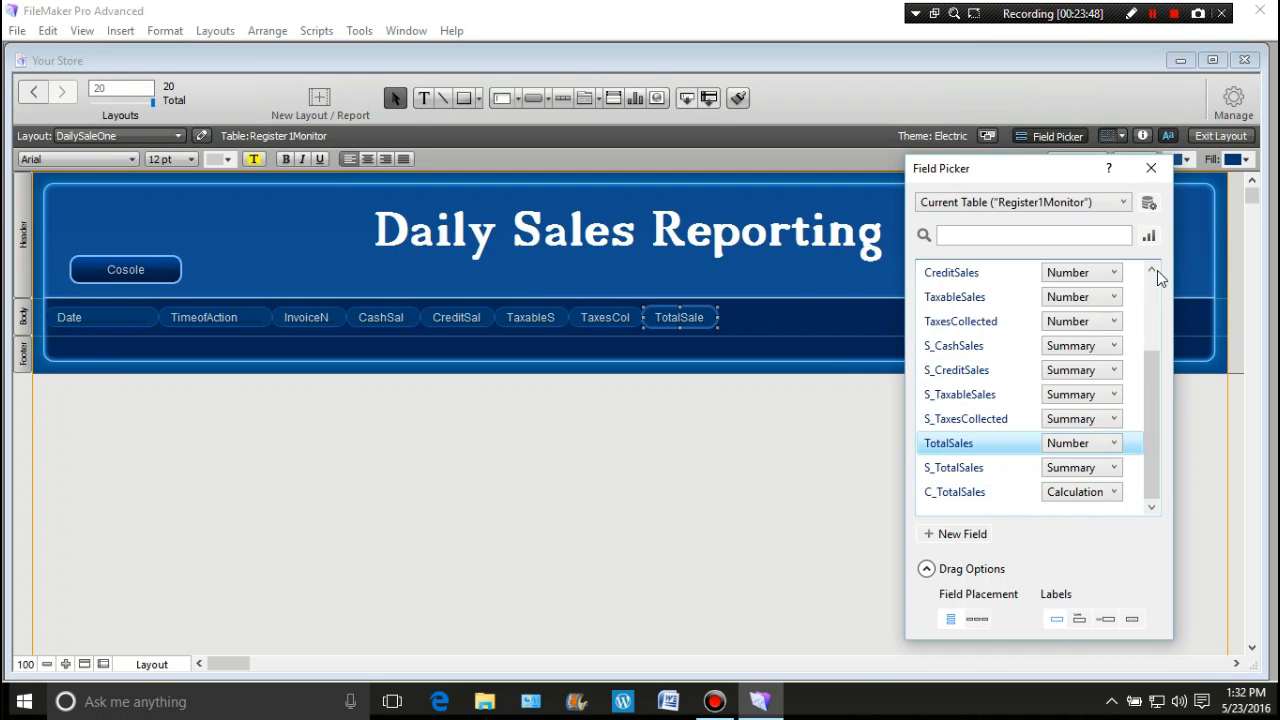
pyautogui.click(1150, 170)
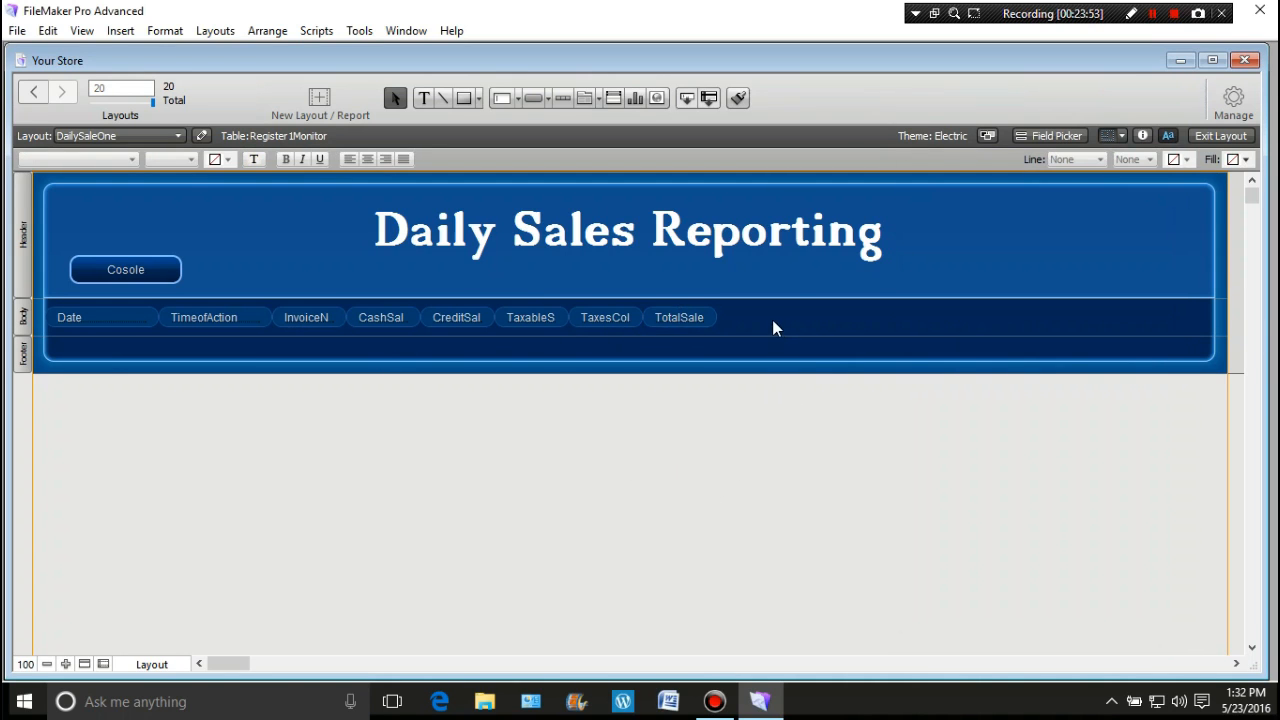
# Step: Set the eight body fields' text to 14 pt
pyautogui.moveTo(770, 322); pyautogui.dragTo(40, 331)
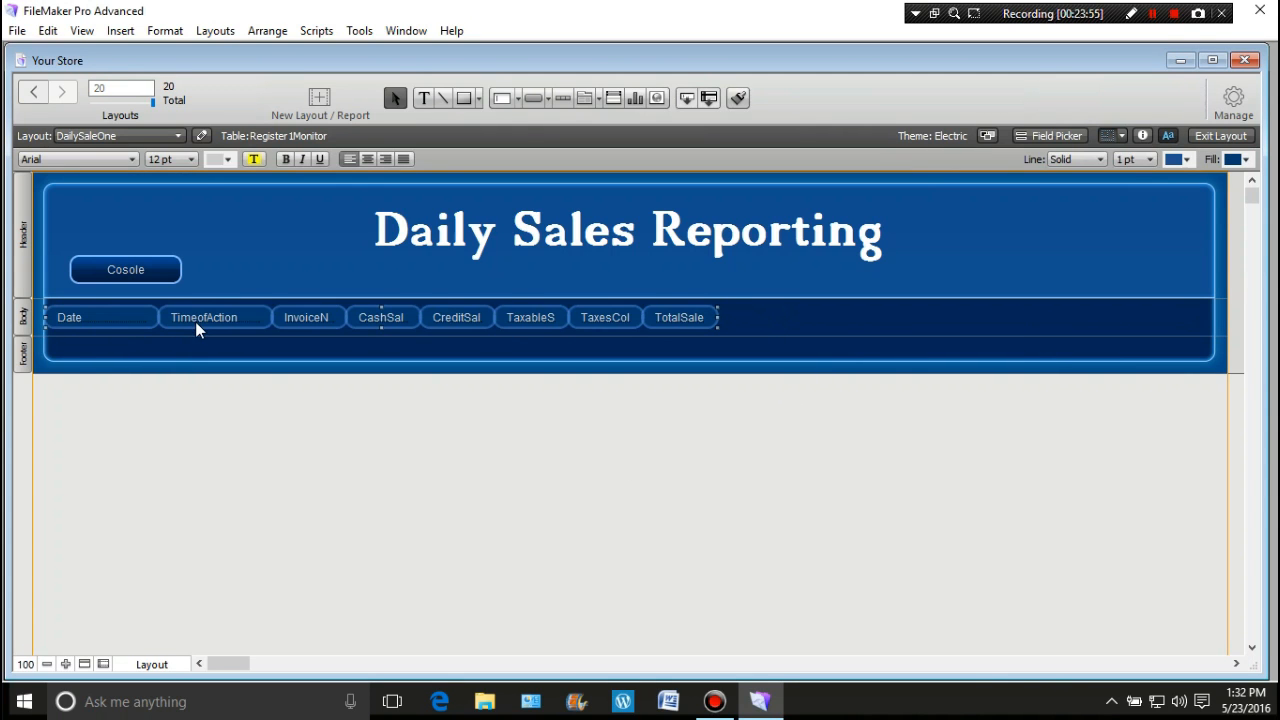
pyautogui.click(191, 160)
pyautogui.click(191, 298)
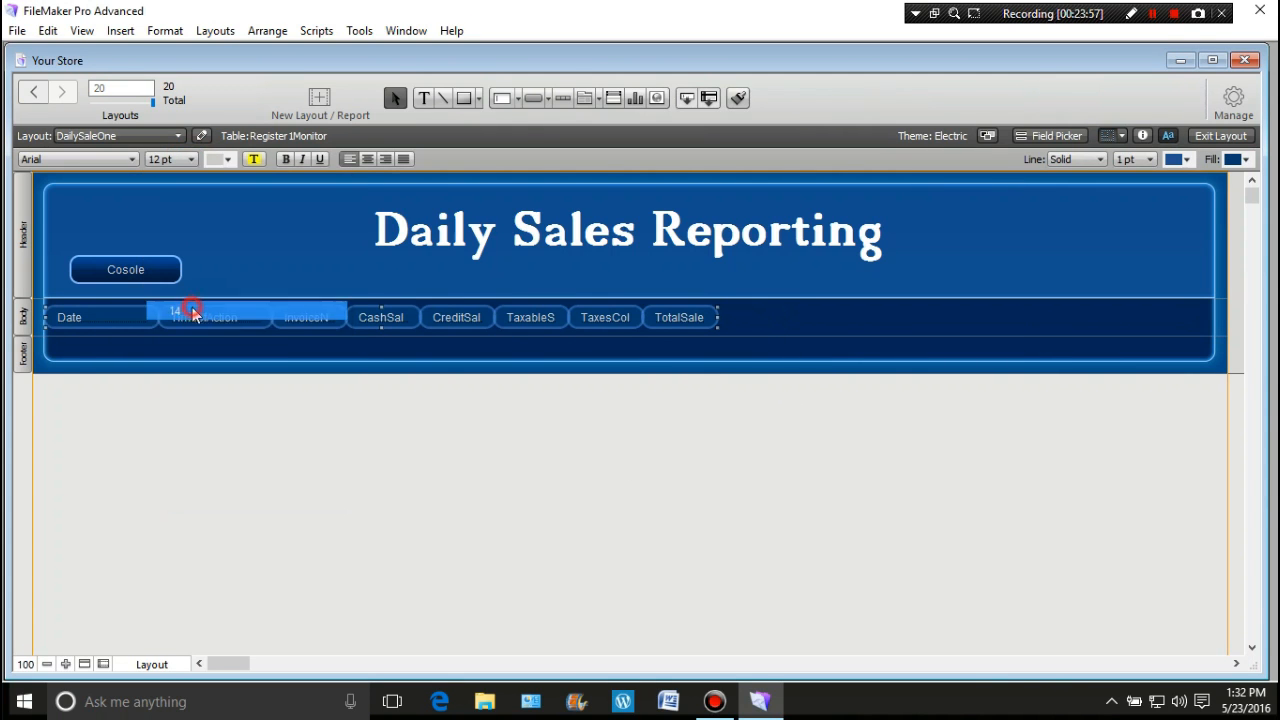
pyautogui.click(452, 455)
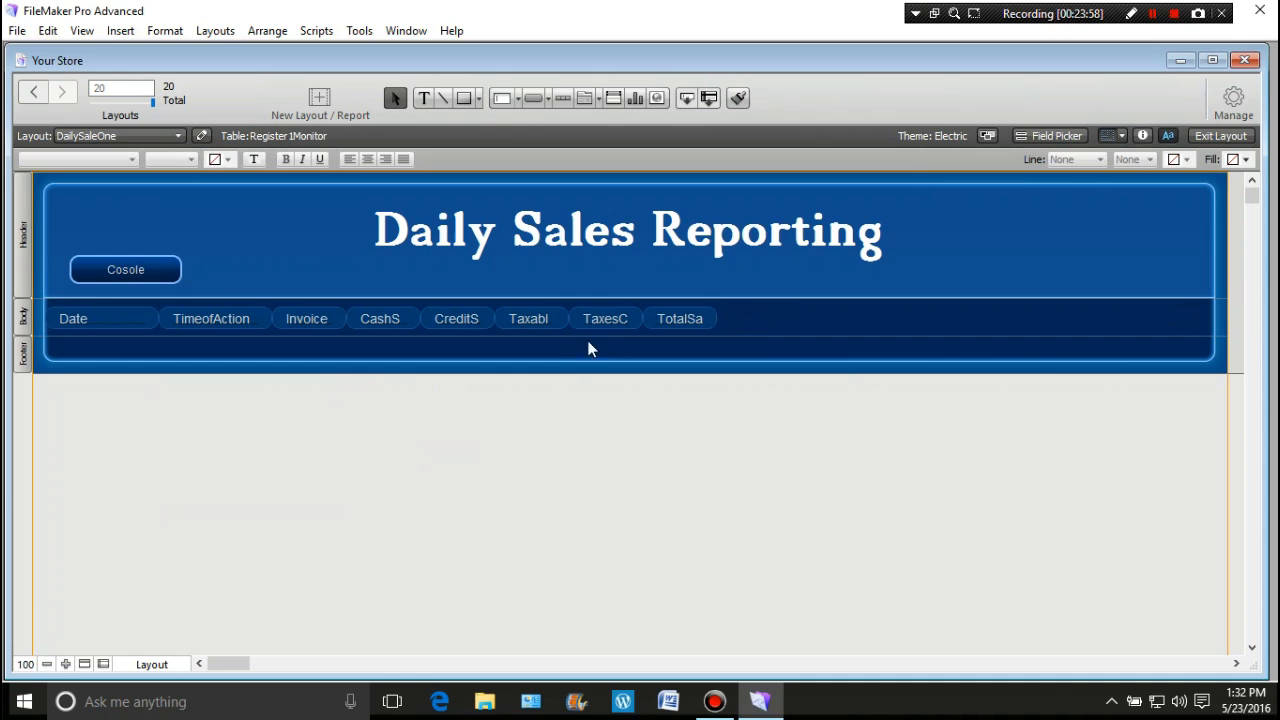
# Step: Set the body fields' fill and border line to None
pyautogui.moveTo(766, 318); pyautogui.dragTo(73, 321)
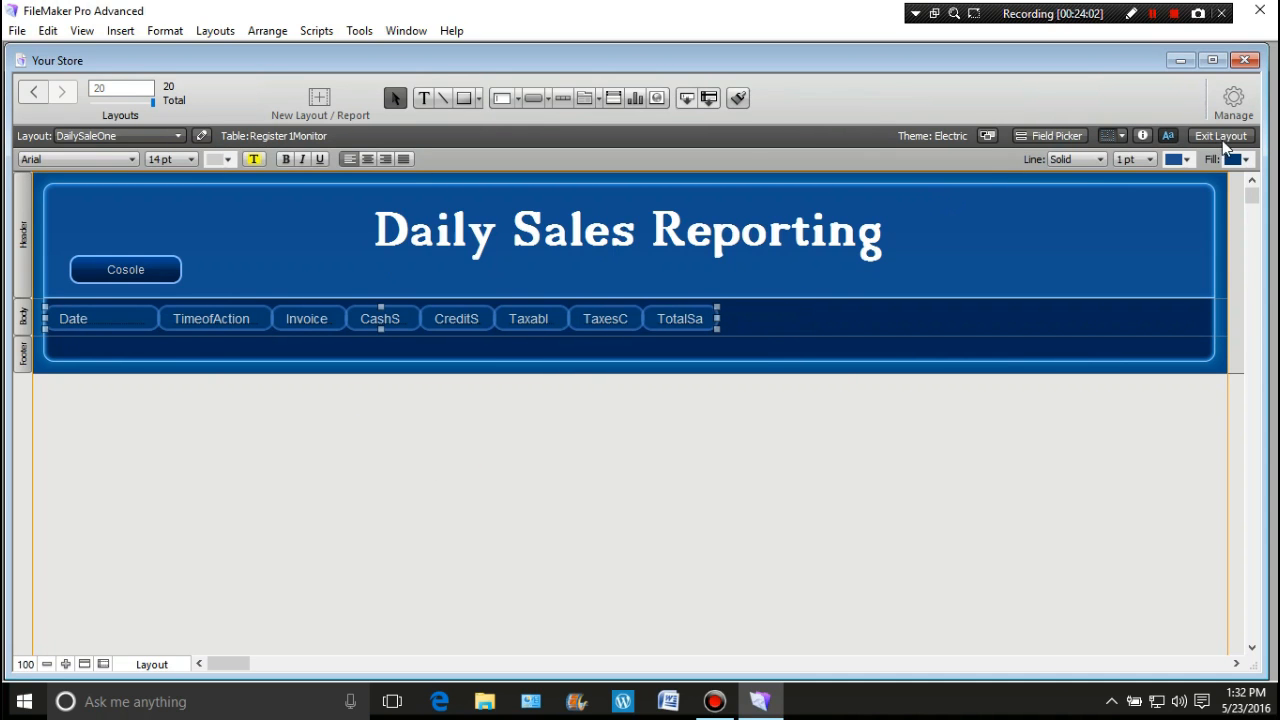
pyautogui.click(1142, 135)
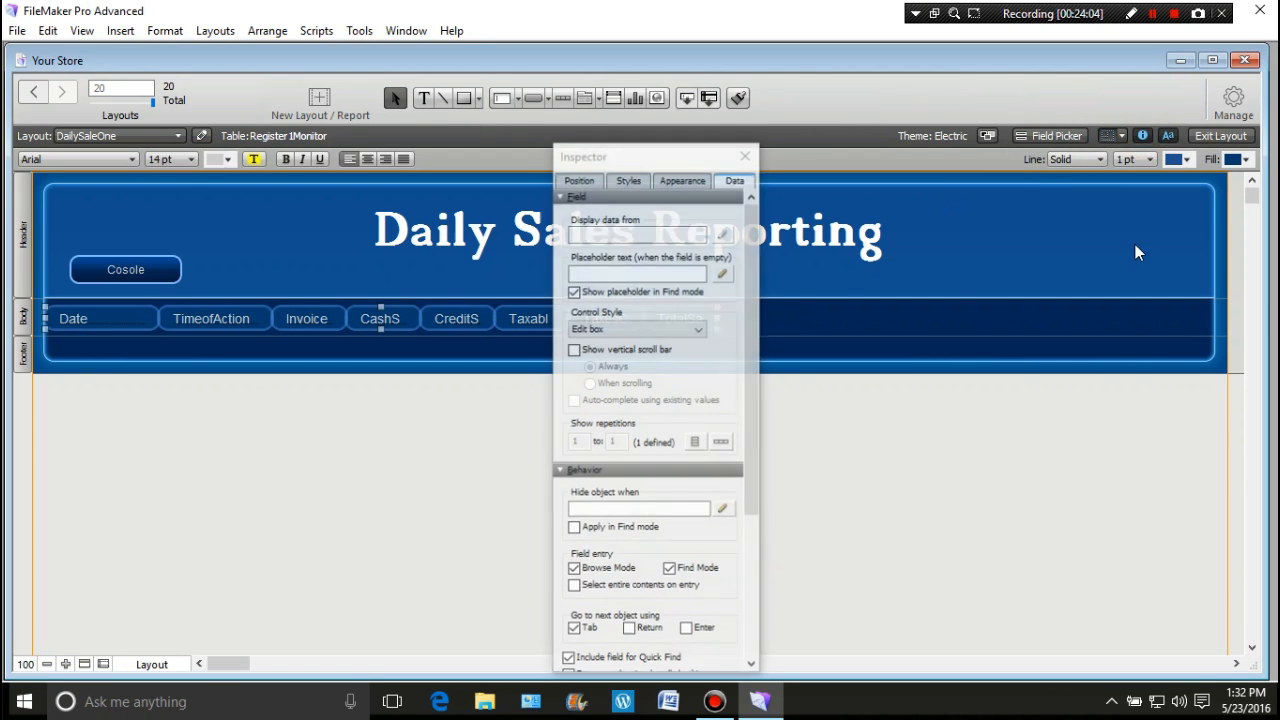
pyautogui.click(670, 183)
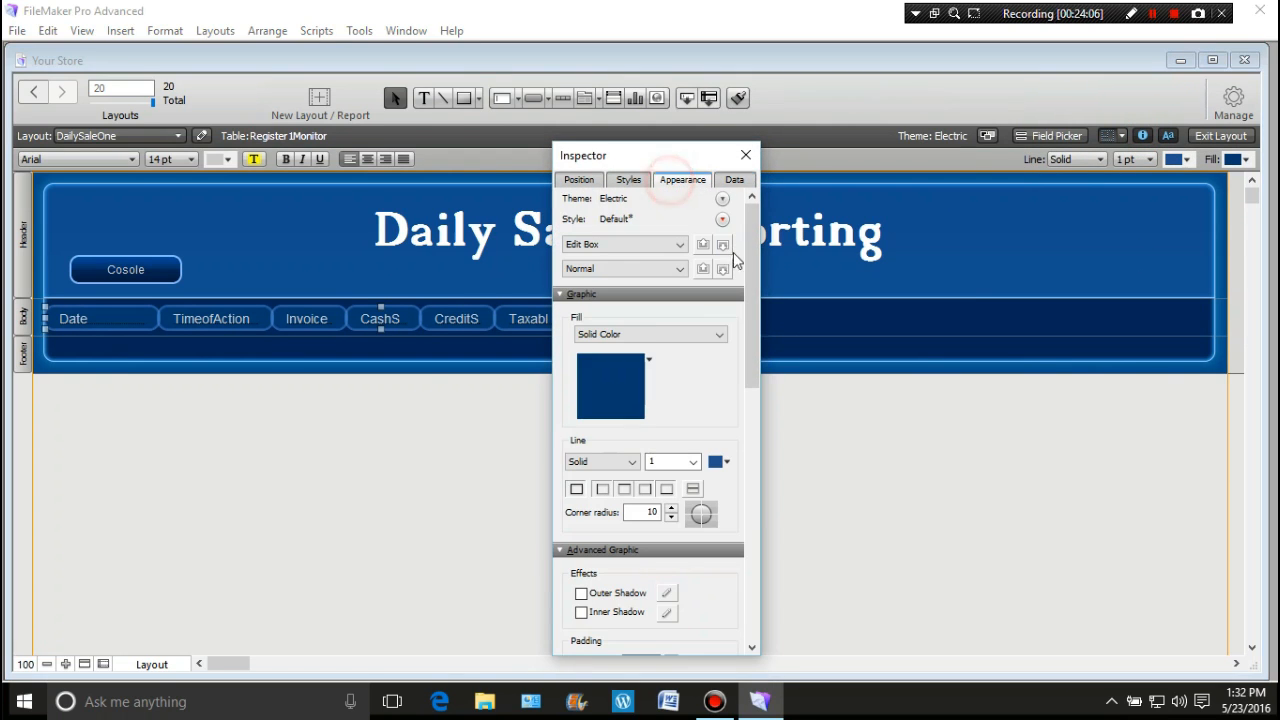
pyautogui.click(719, 334)
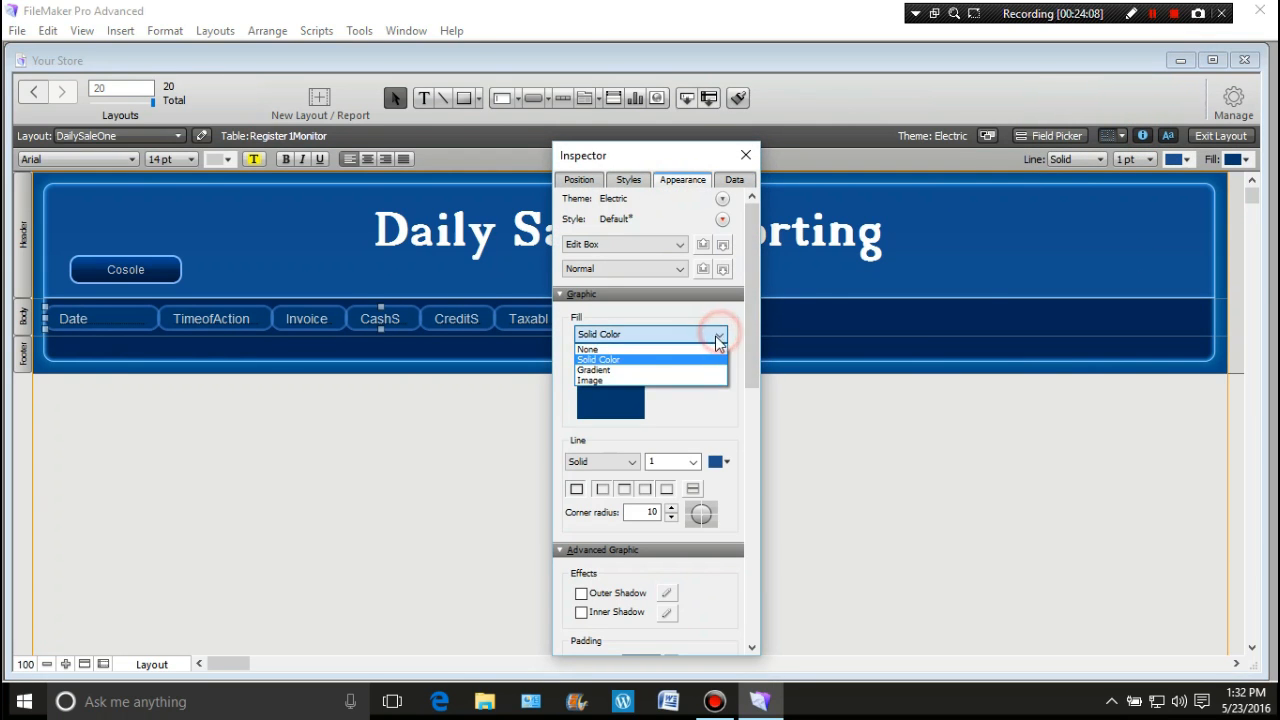
pyautogui.click(633, 350)
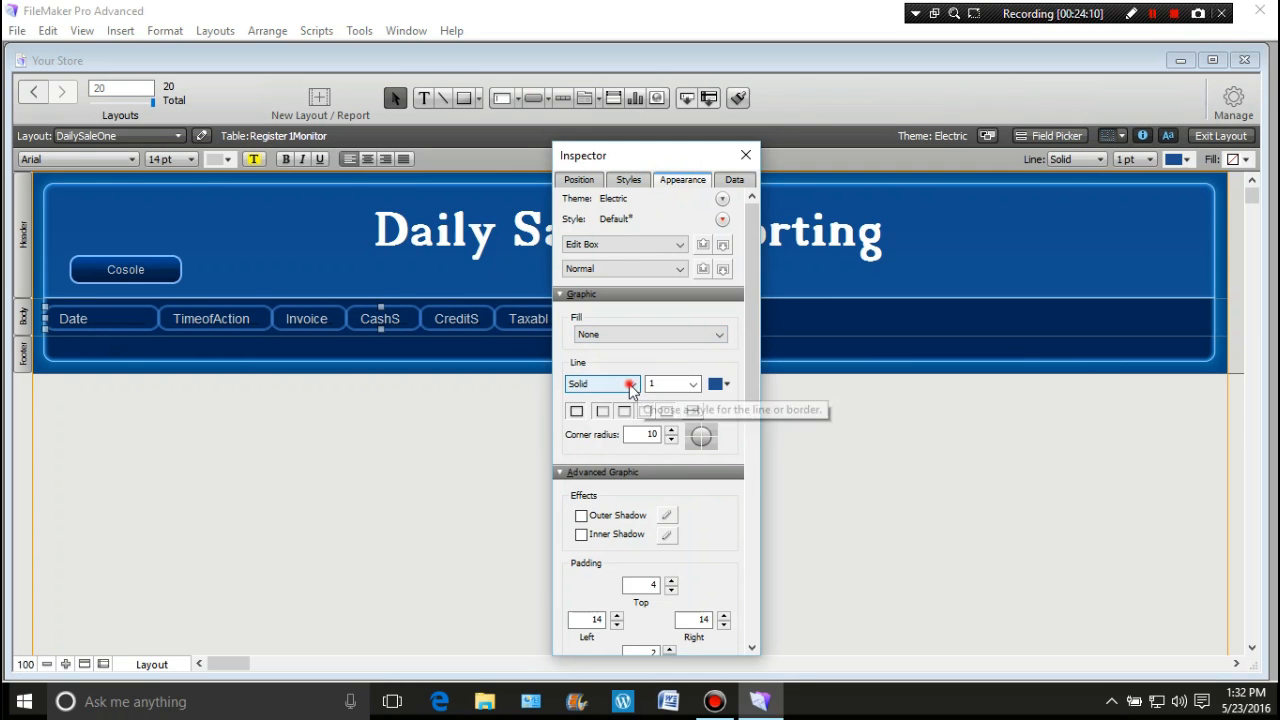
pyautogui.click(631, 388)
pyautogui.click(612, 397)
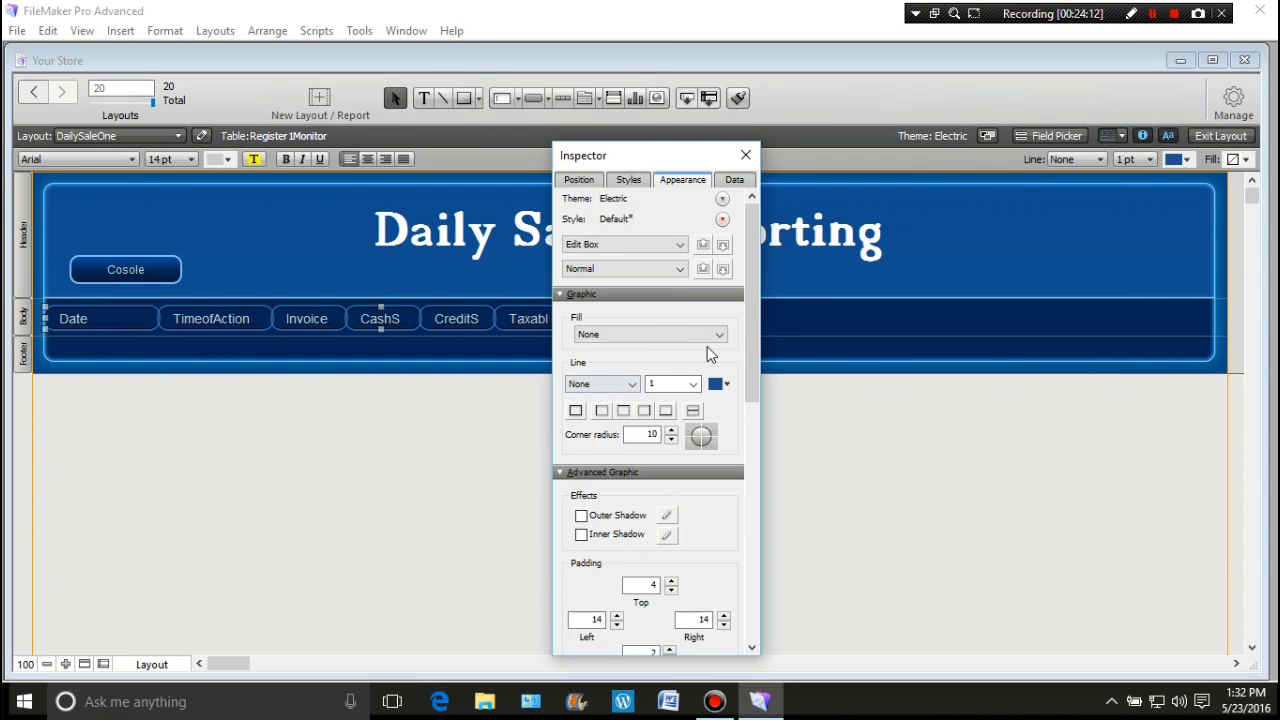
# Step: Set the fields' left and right padding to 0
pyautogui.moveTo(754, 365); pyautogui.dragTo(754, 463)
pyautogui.doubleClick(591, 393)
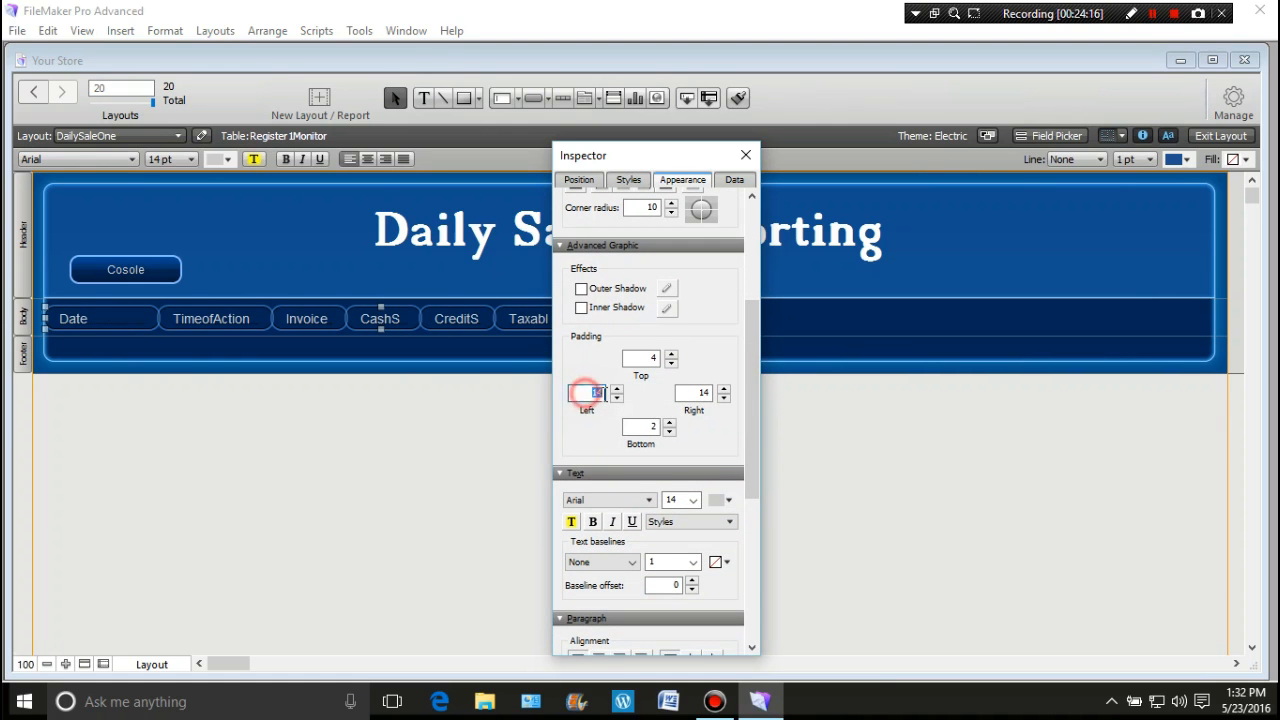
pyautogui.write('0')
pyautogui.doubleClick(697, 393)
pyautogui.write('0')
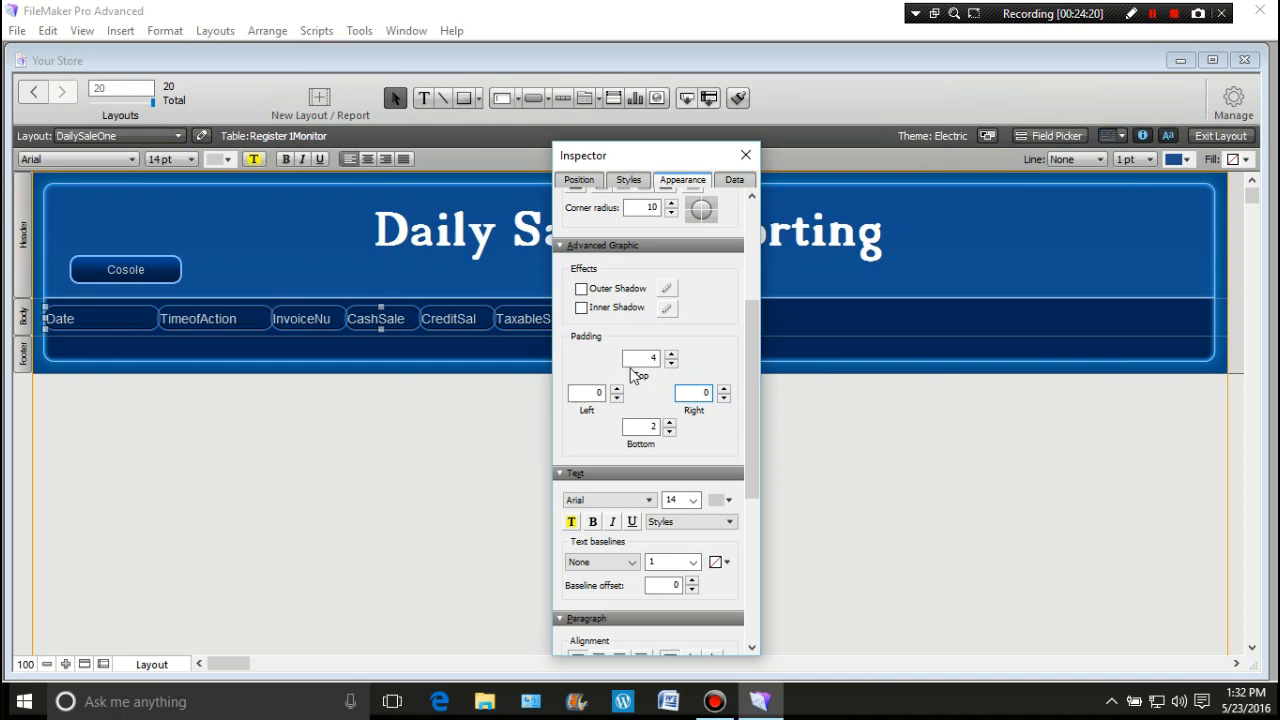
pyautogui.click(600, 357)
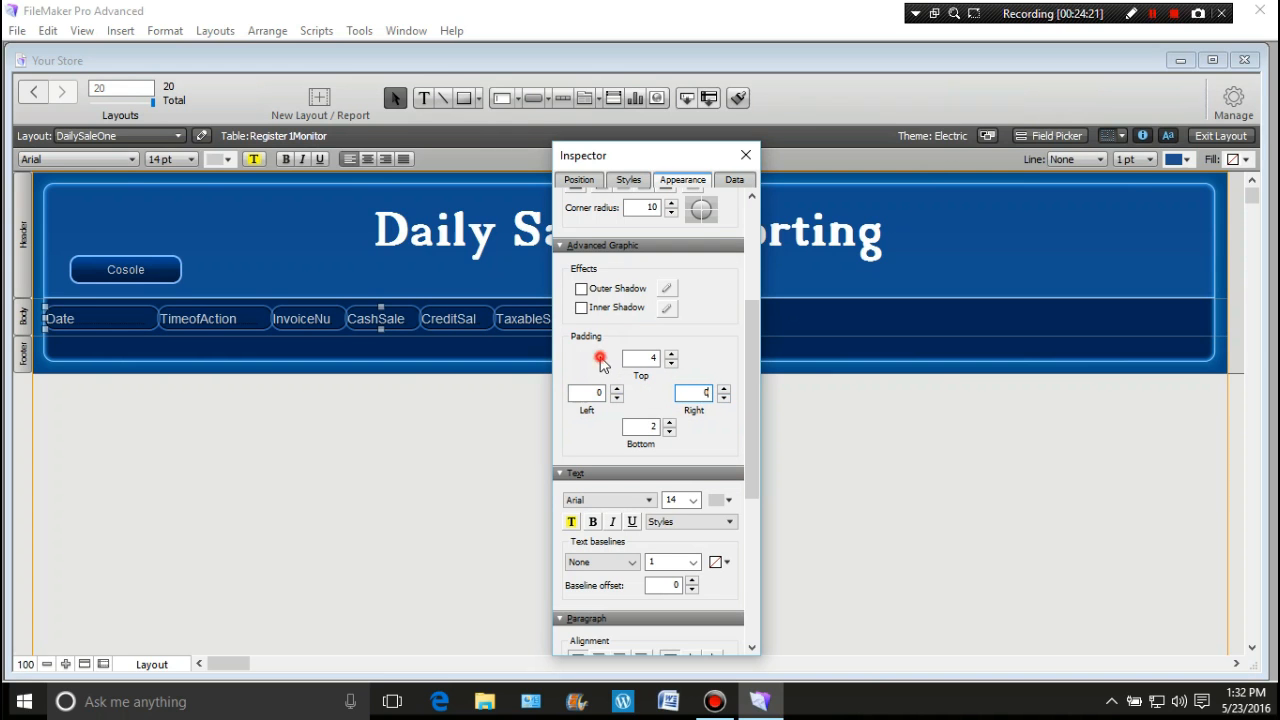
# Step: Centre the field text and make it white
pyautogui.click(367, 159)
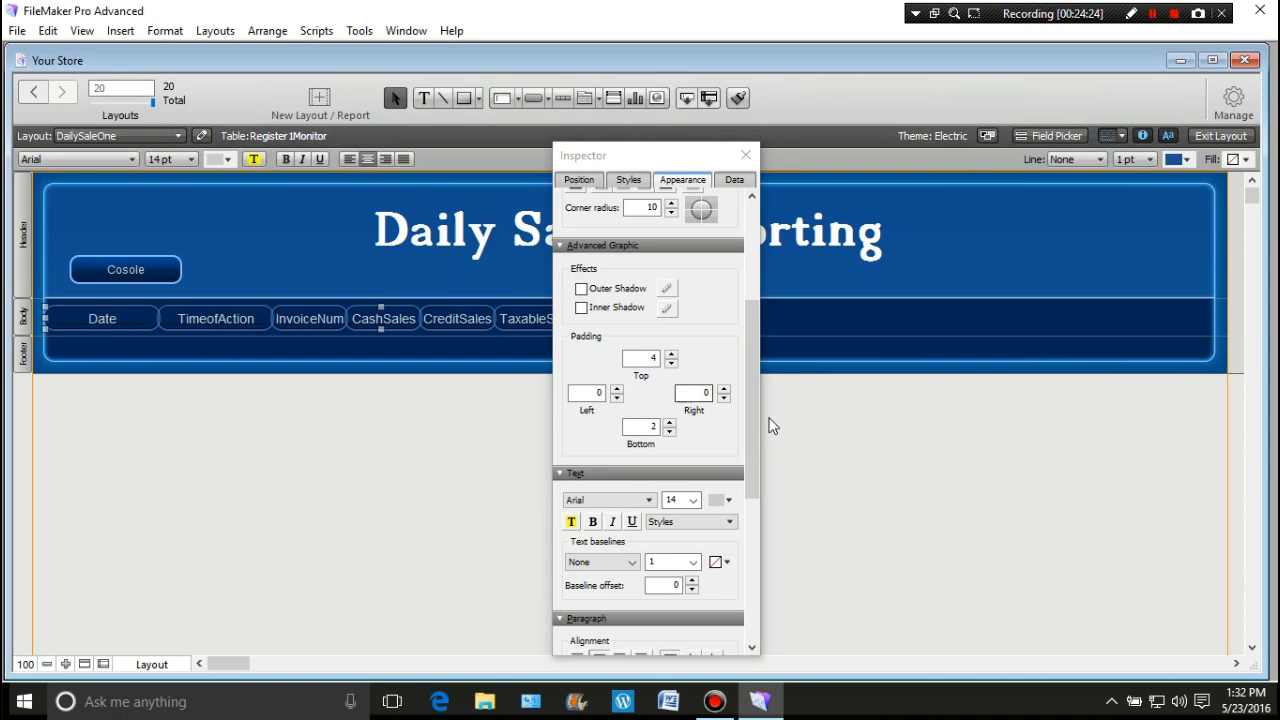
pyautogui.click(731, 500)
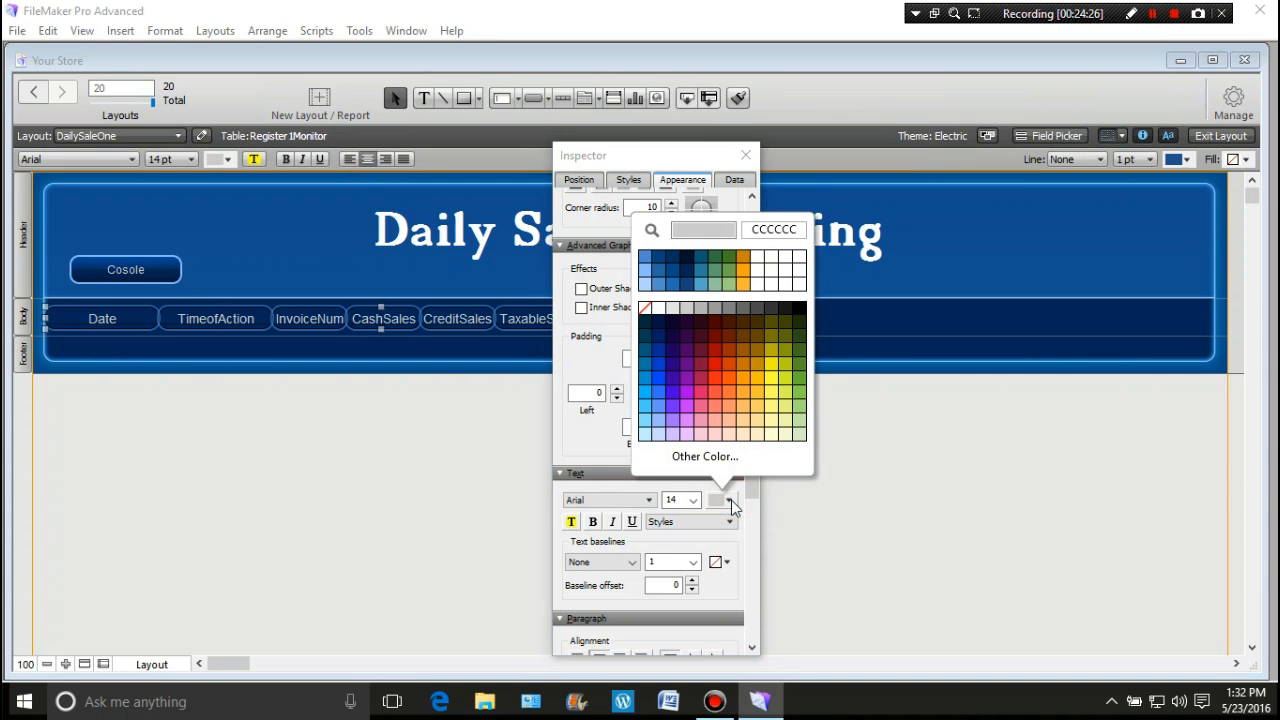
pyautogui.click(670, 321)
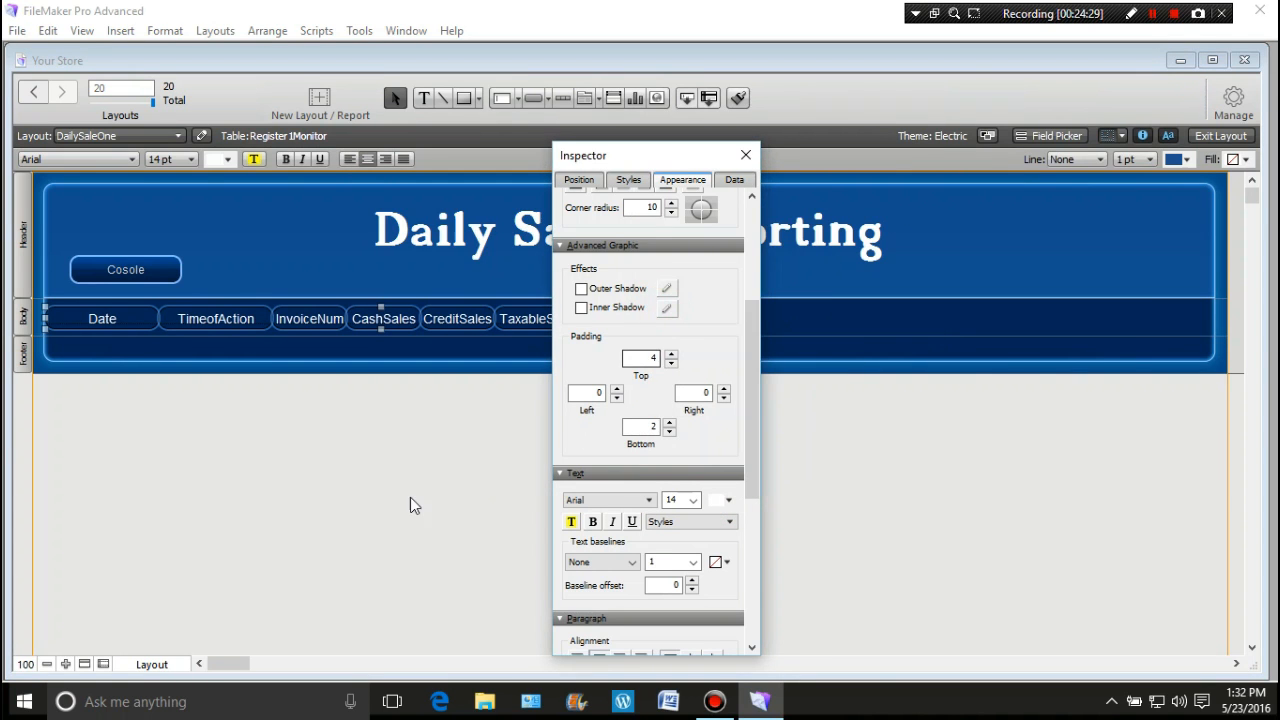
pyautogui.click(414, 444)
pyautogui.click(745, 155)
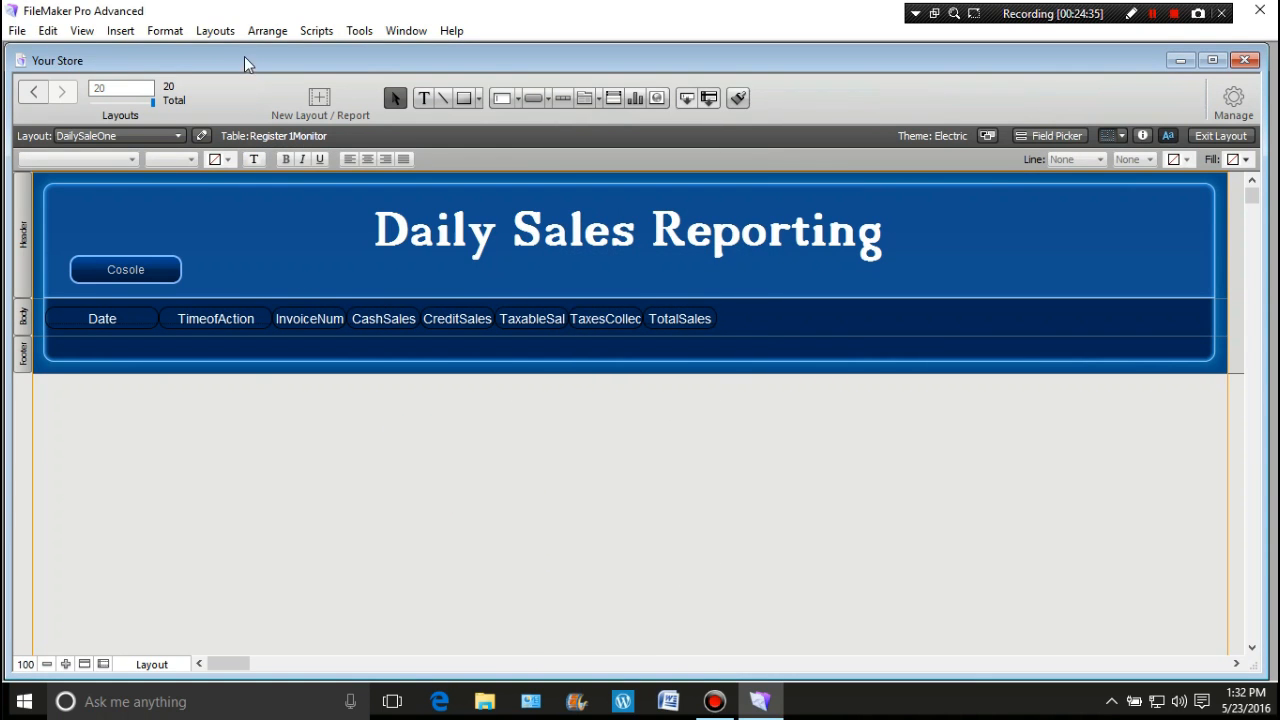
# Step: Create a leading sub-summary part sorted by Date, printed above the records
pyautogui.click(218, 38)
pyautogui.click(240, 184)
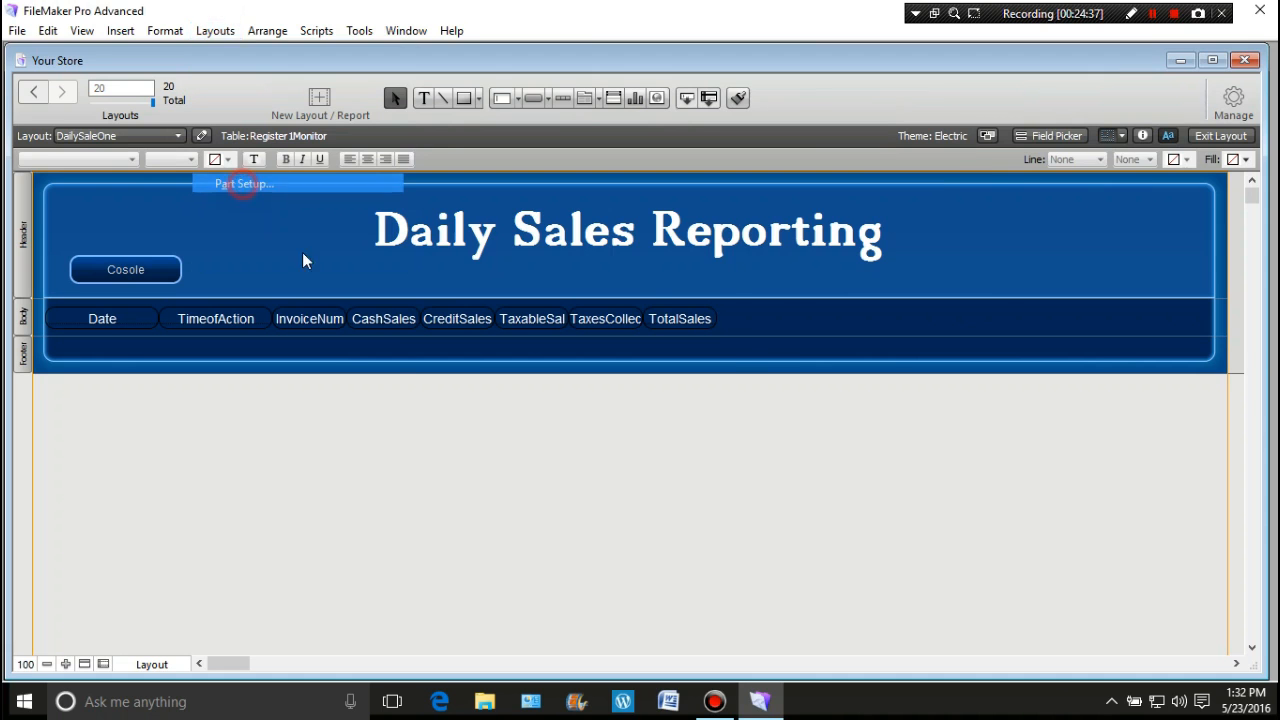
pyautogui.click(688, 277)
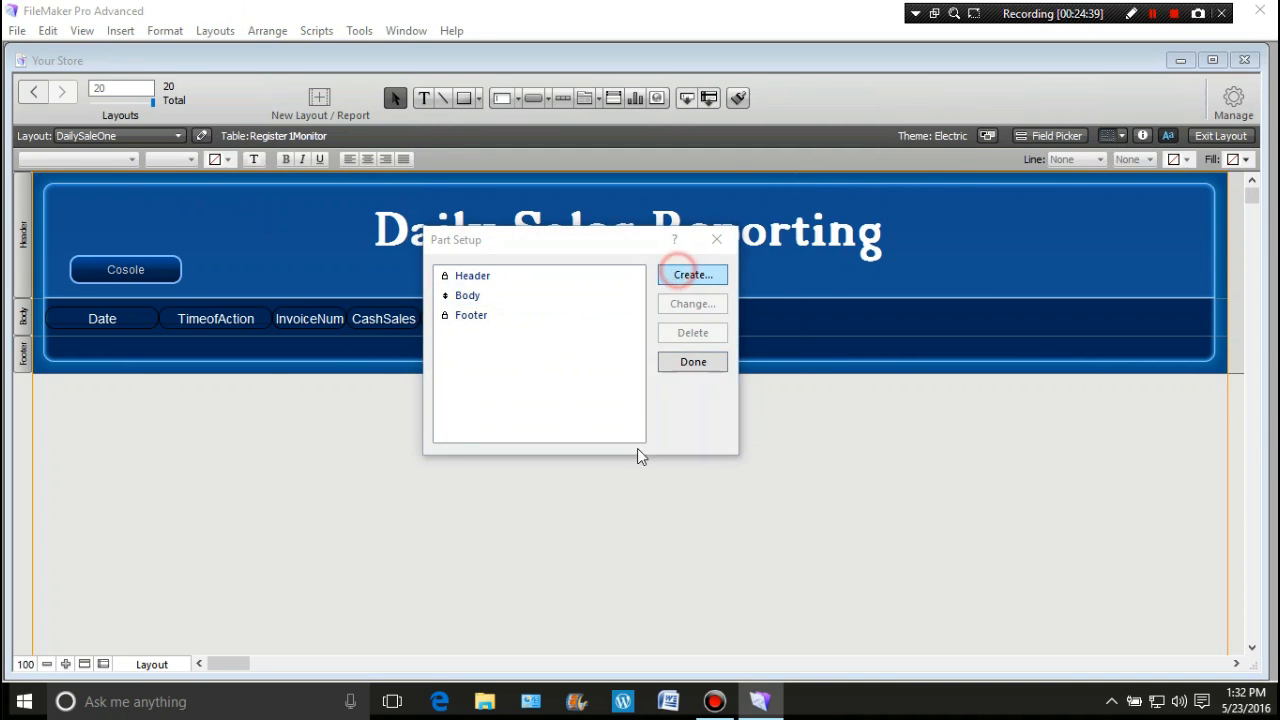
pyautogui.click(471, 322)
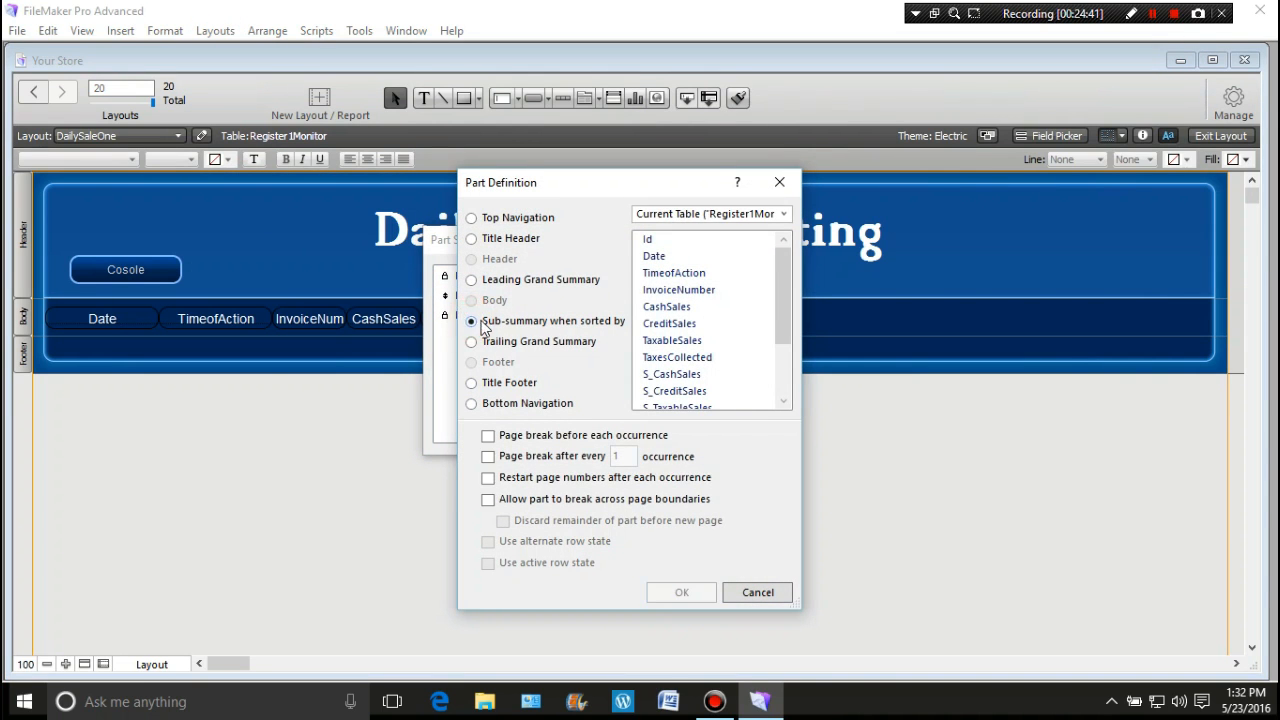
pyautogui.click(656, 256)
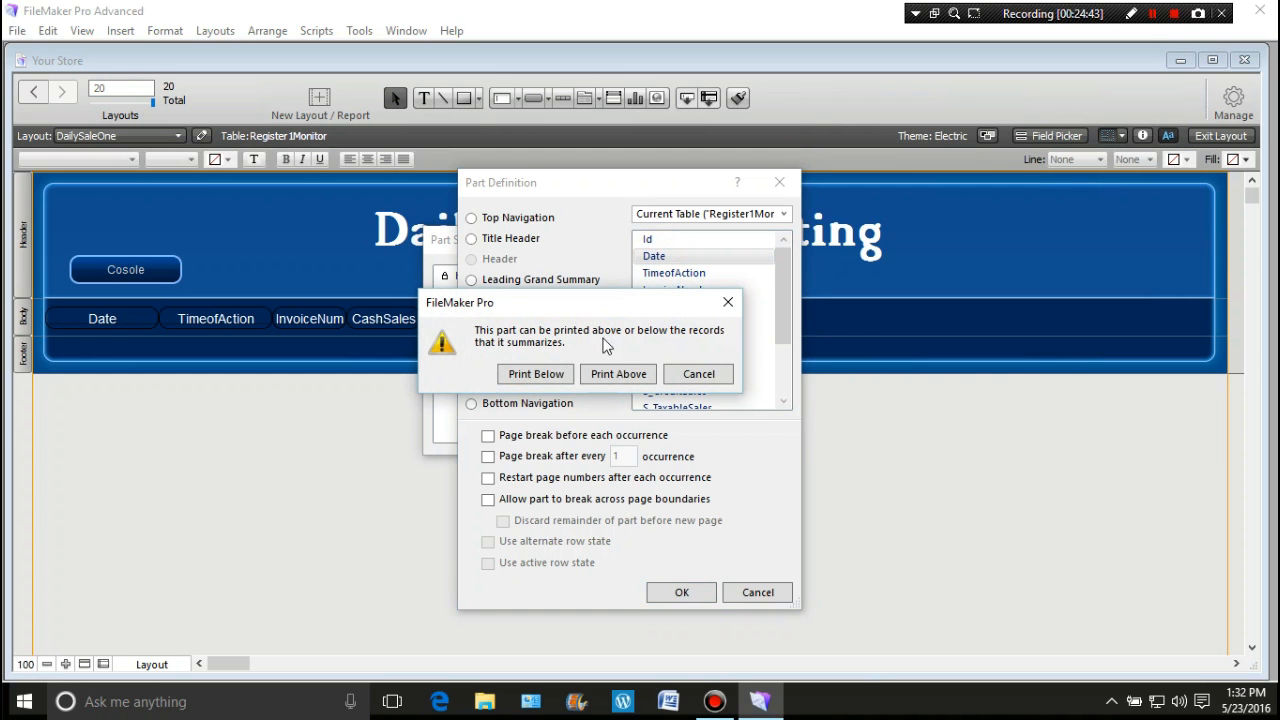
pyautogui.click(645, 375)
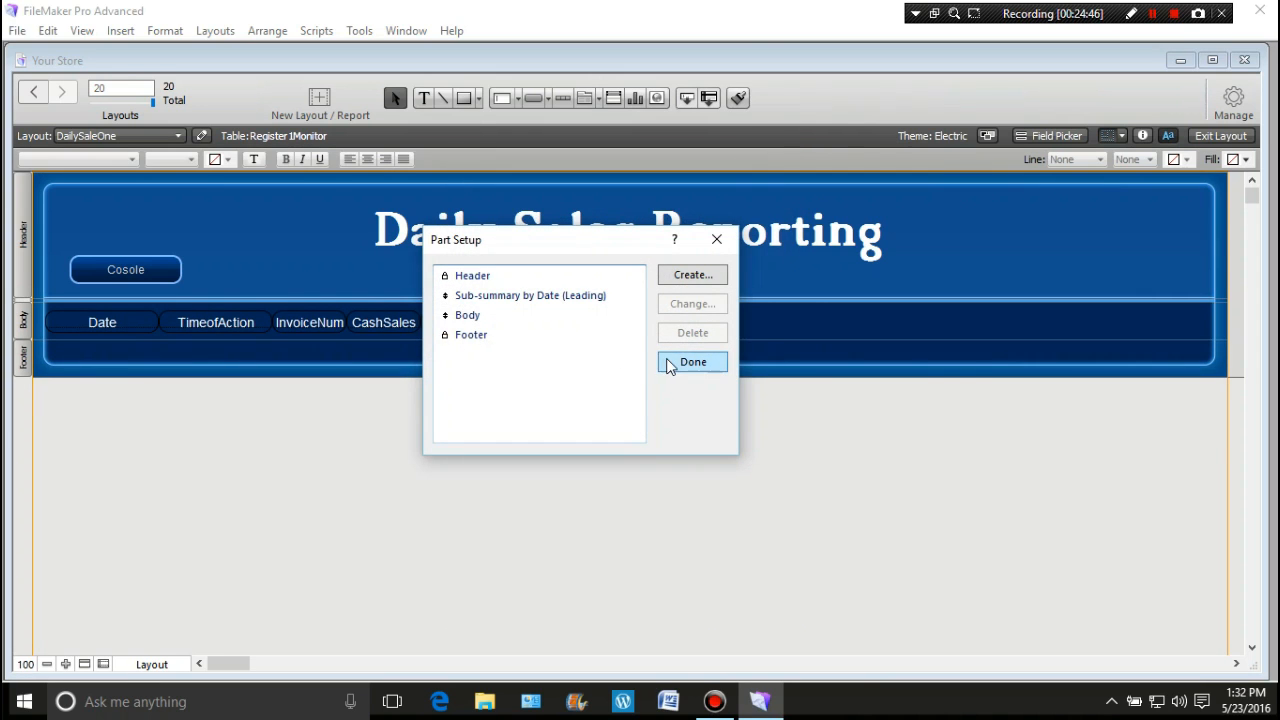
# Step: Add a trailing Date sub-summary printed below the records and finish Part Setup
pyautogui.click(682, 275)
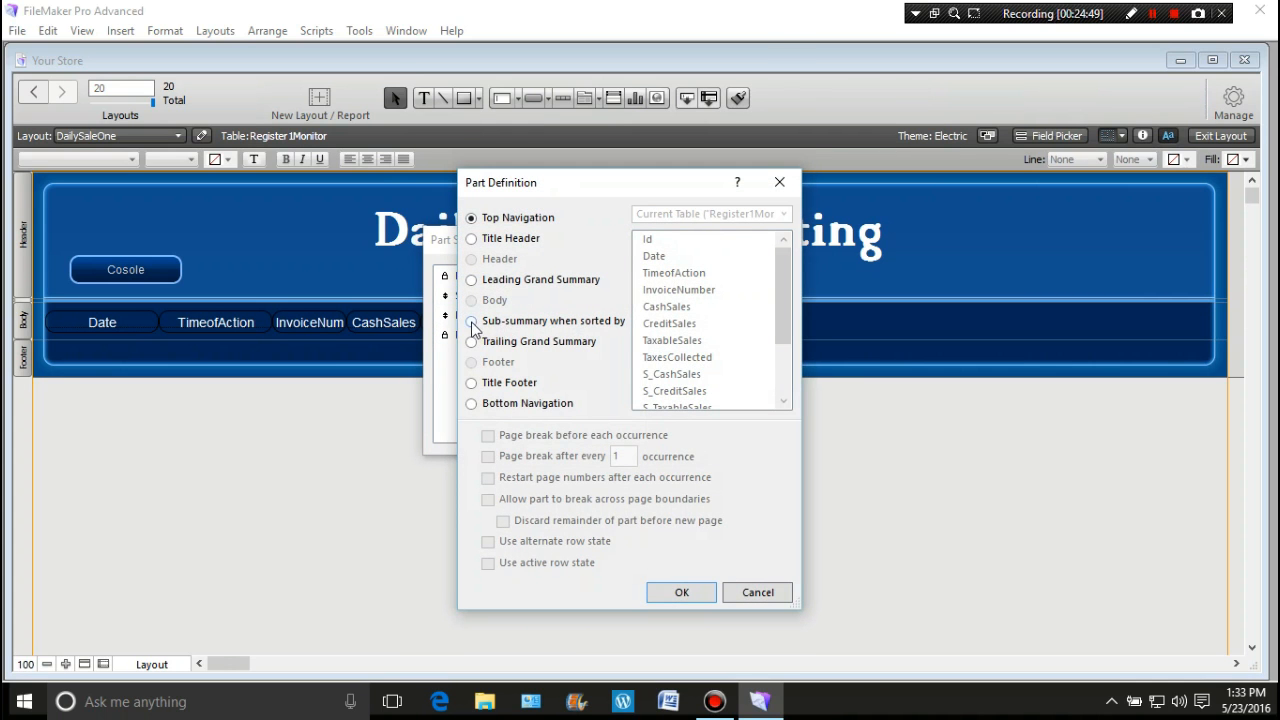
pyautogui.click(472, 321)
pyautogui.click(655, 258)
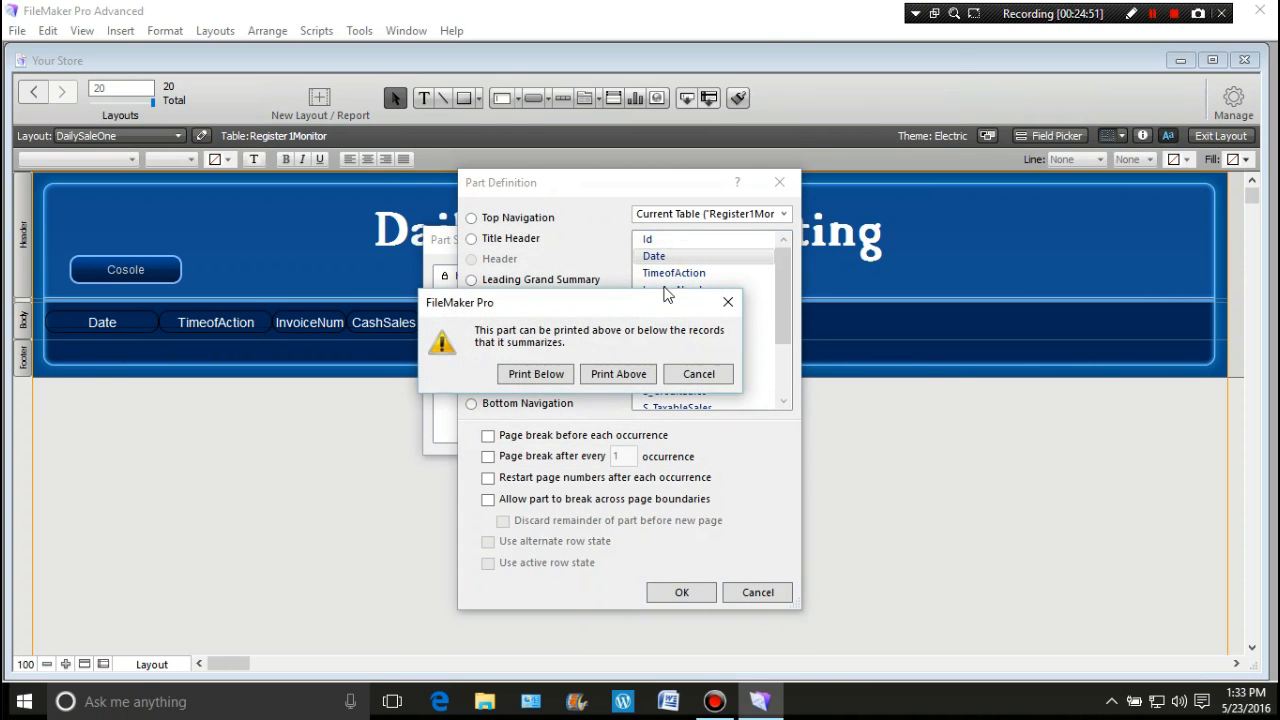
pyautogui.click(566, 376)
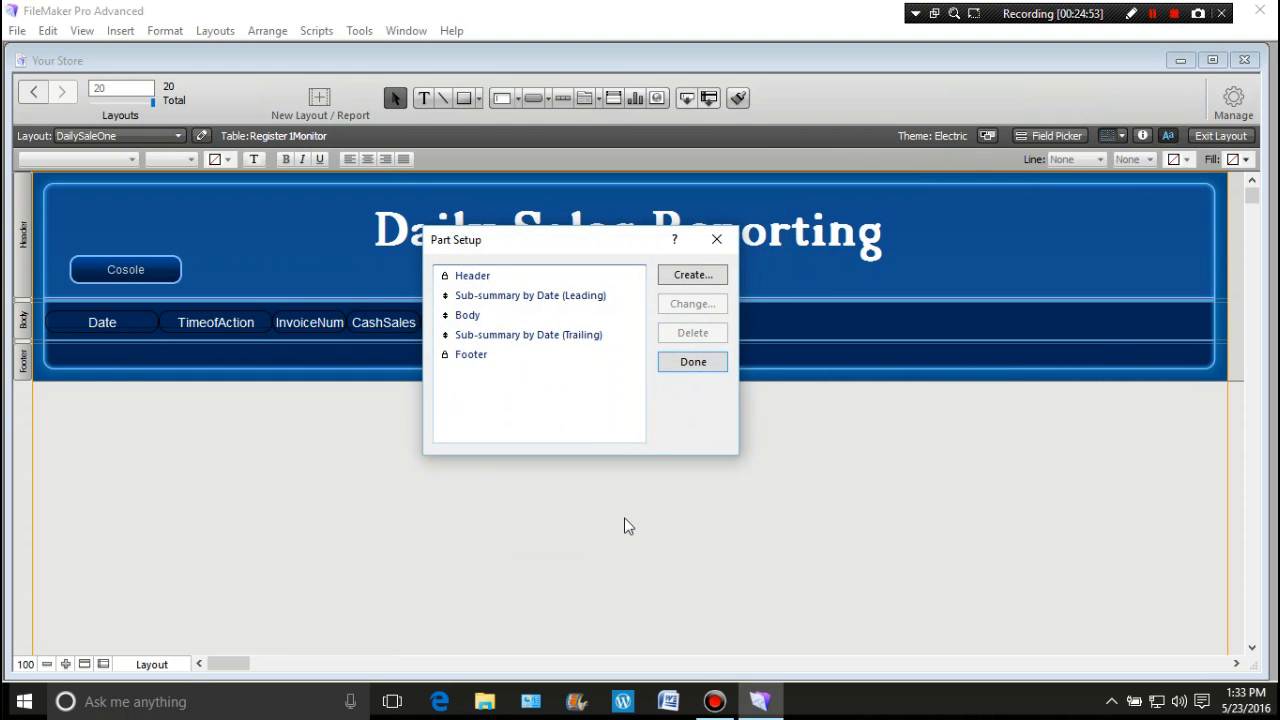
pyautogui.click(678, 367)
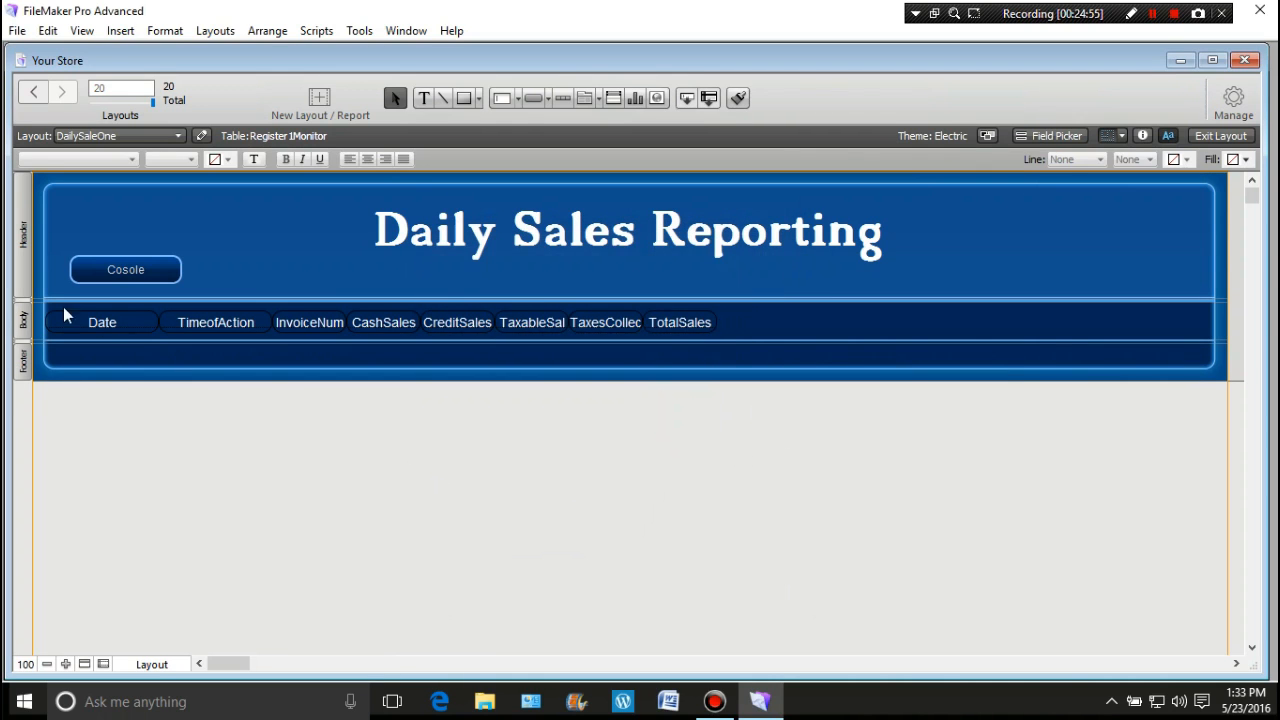
# Step: Set both the leading and trailing Date sub-summary parts to 35 pt height
pyautogui.click(24, 297)
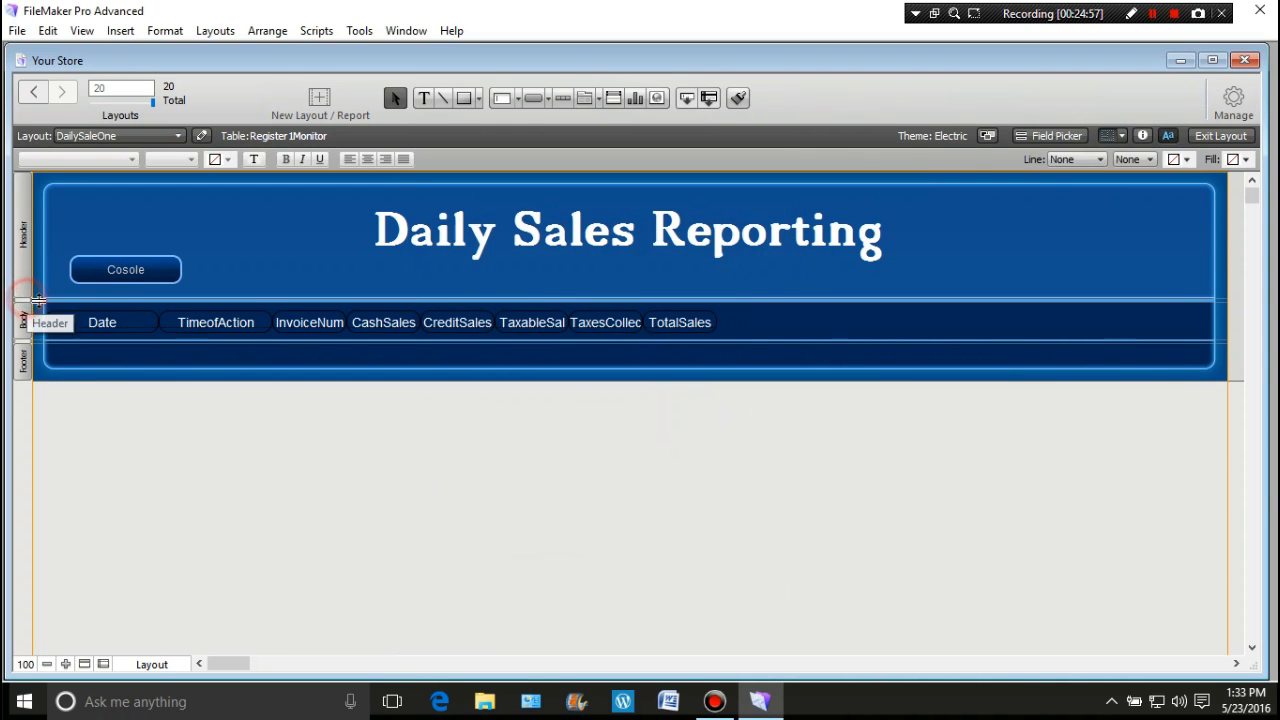
pyautogui.click(1144, 134)
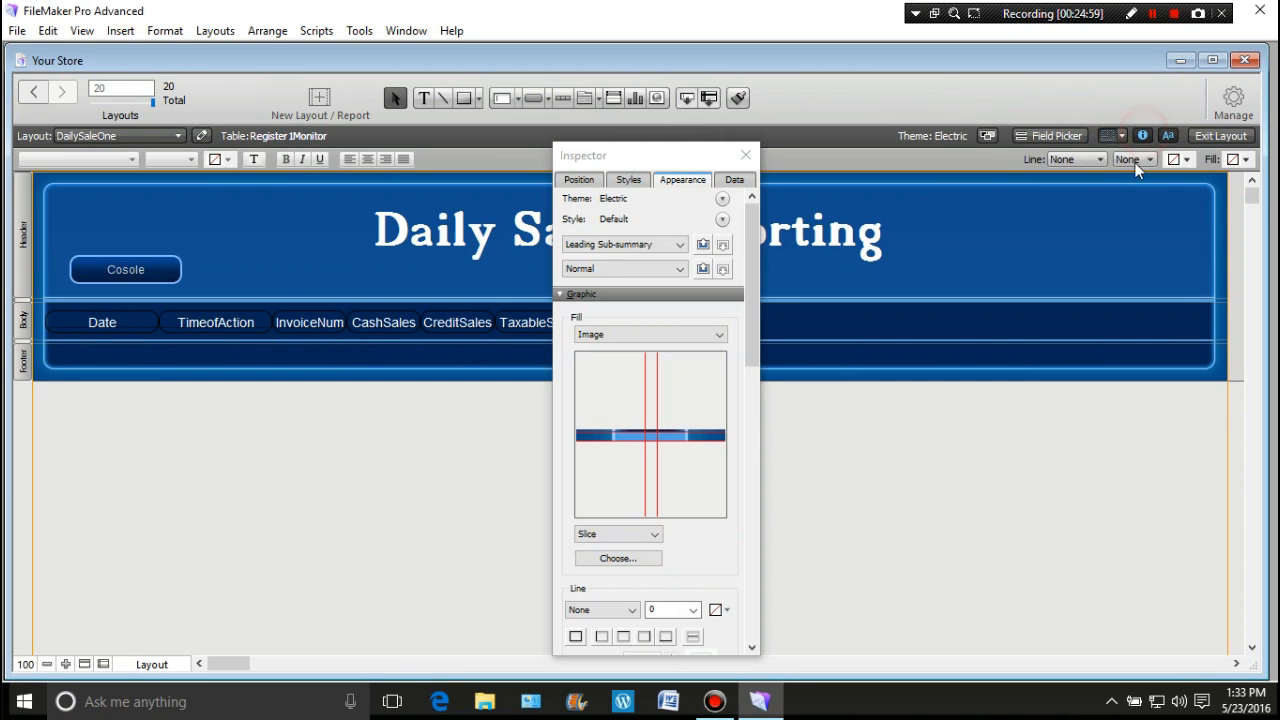
pyautogui.click(579, 179)
pyautogui.click(697, 338)
pyautogui.moveTo(697, 338); pyautogui.dragTo(648, 354)
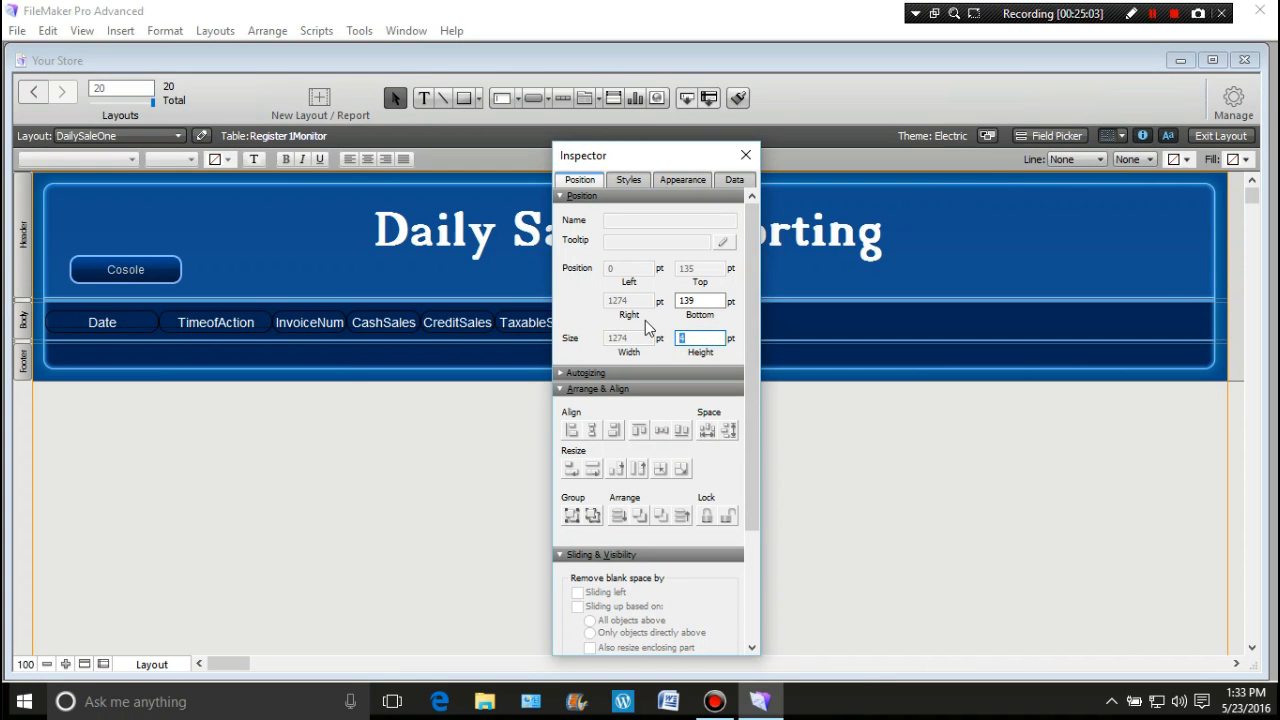
pyautogui.write('35')
pyautogui.click(434, 480)
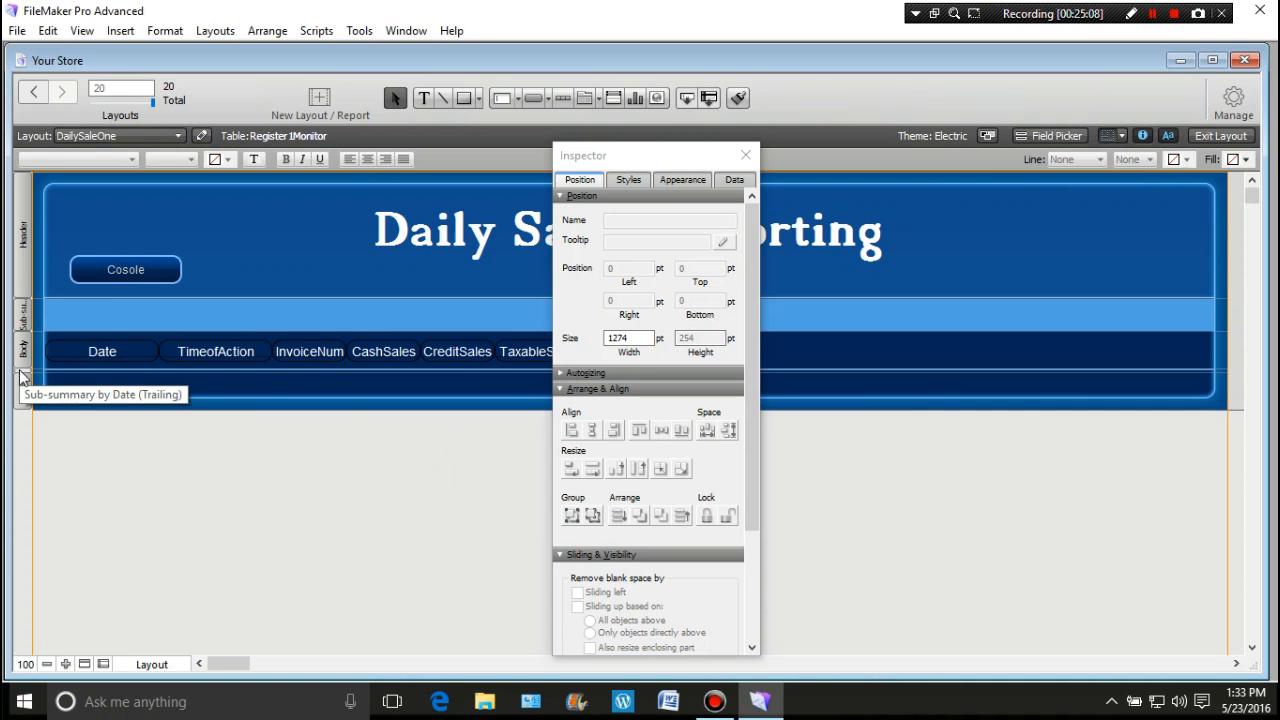
pyautogui.click(28, 370)
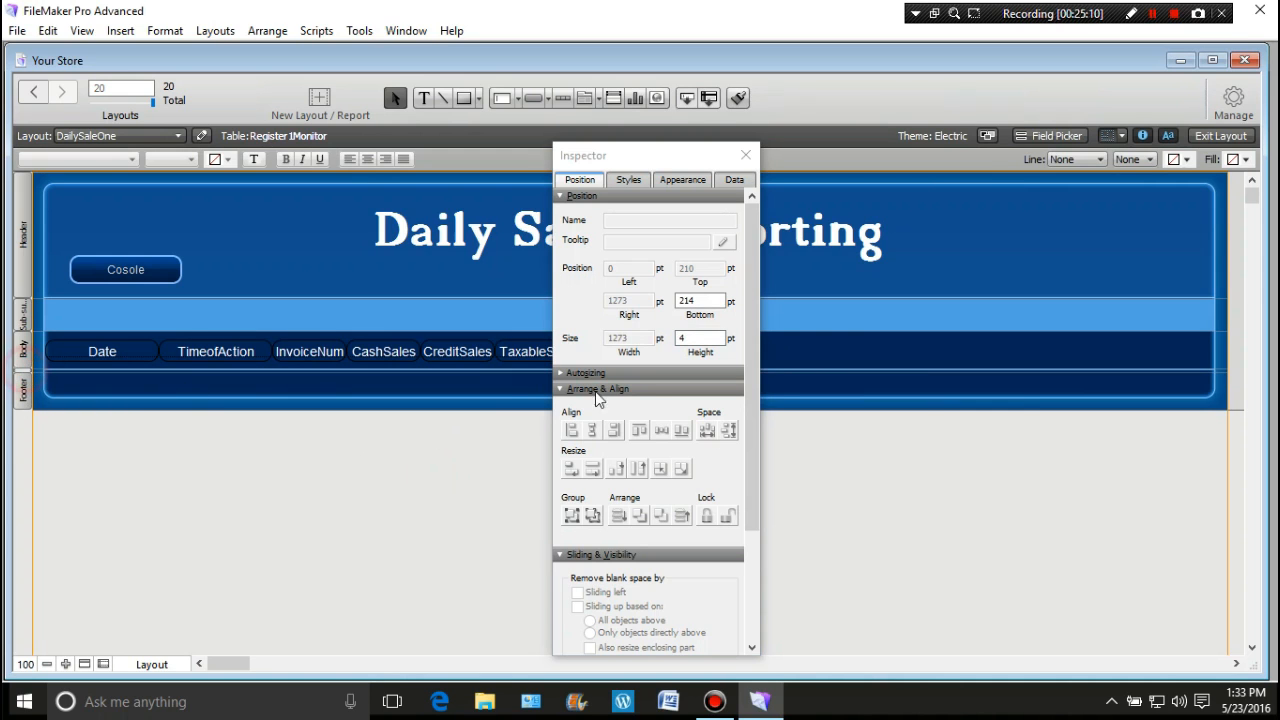
pyautogui.doubleClick(700, 339)
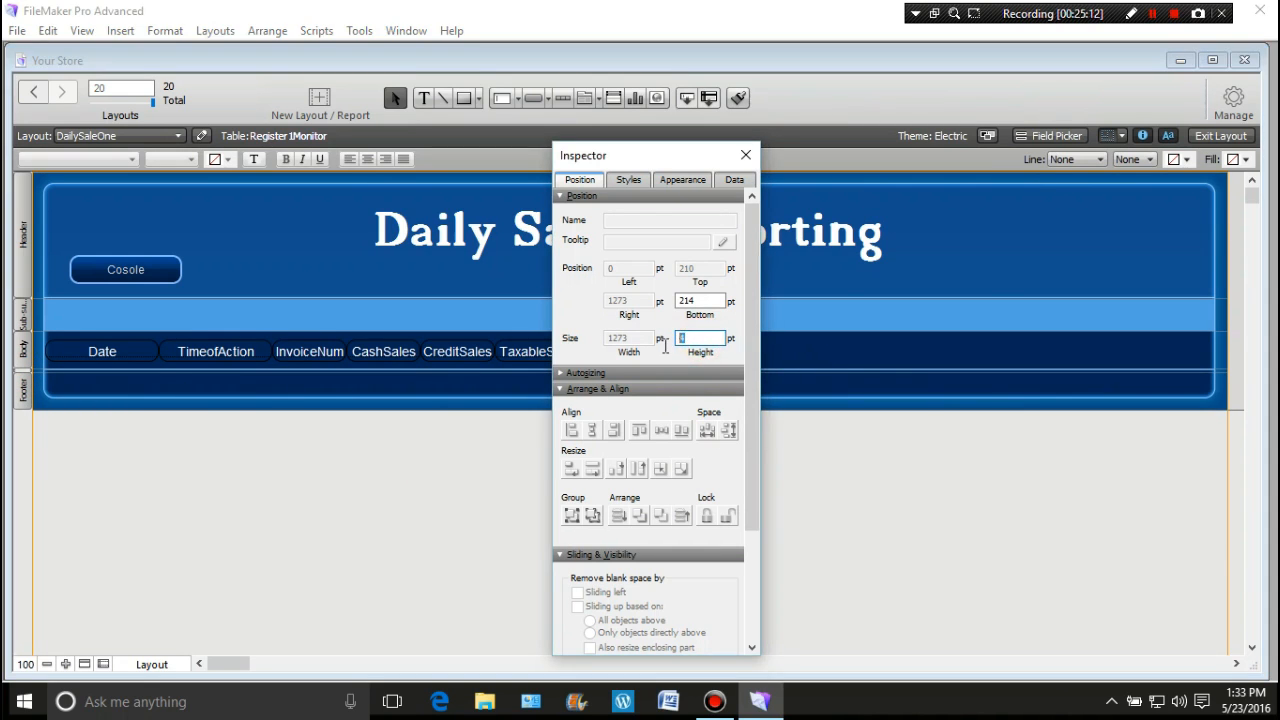
pyautogui.write('35')
pyautogui.click(459, 478)
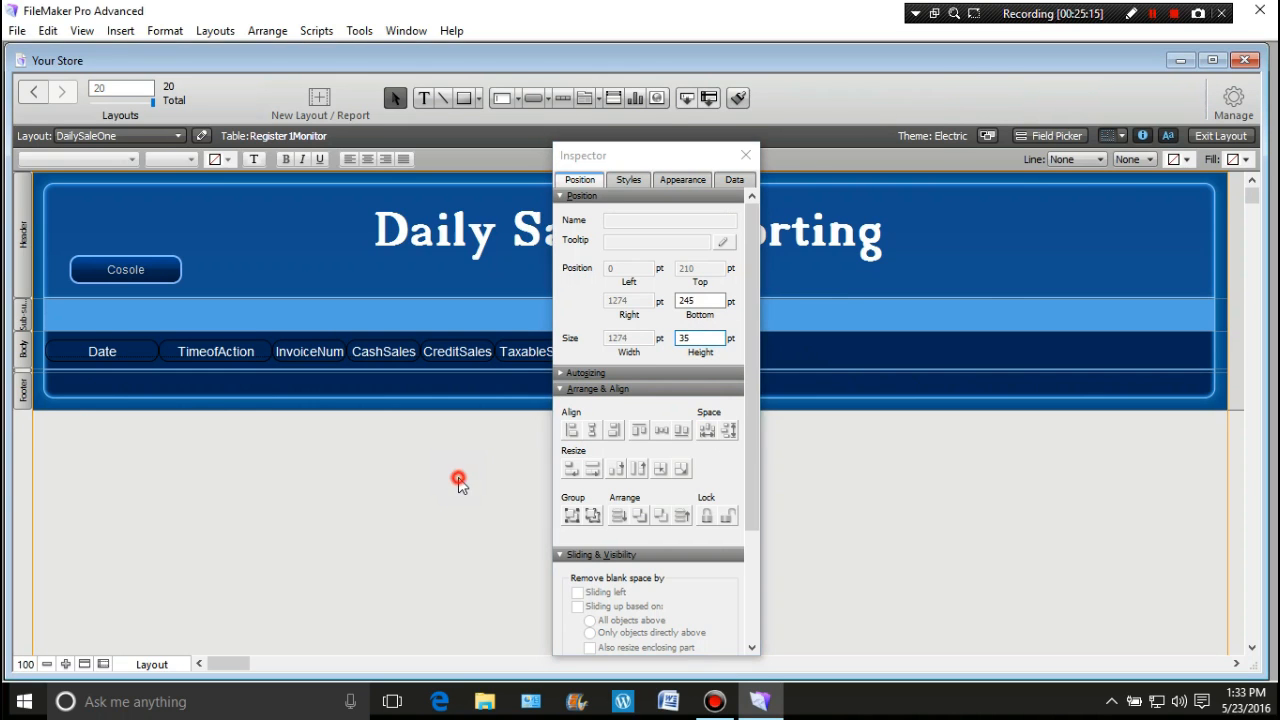
# Step: Set the Body part height to 35 pt and close the Inspector
pyautogui.click(25, 357)
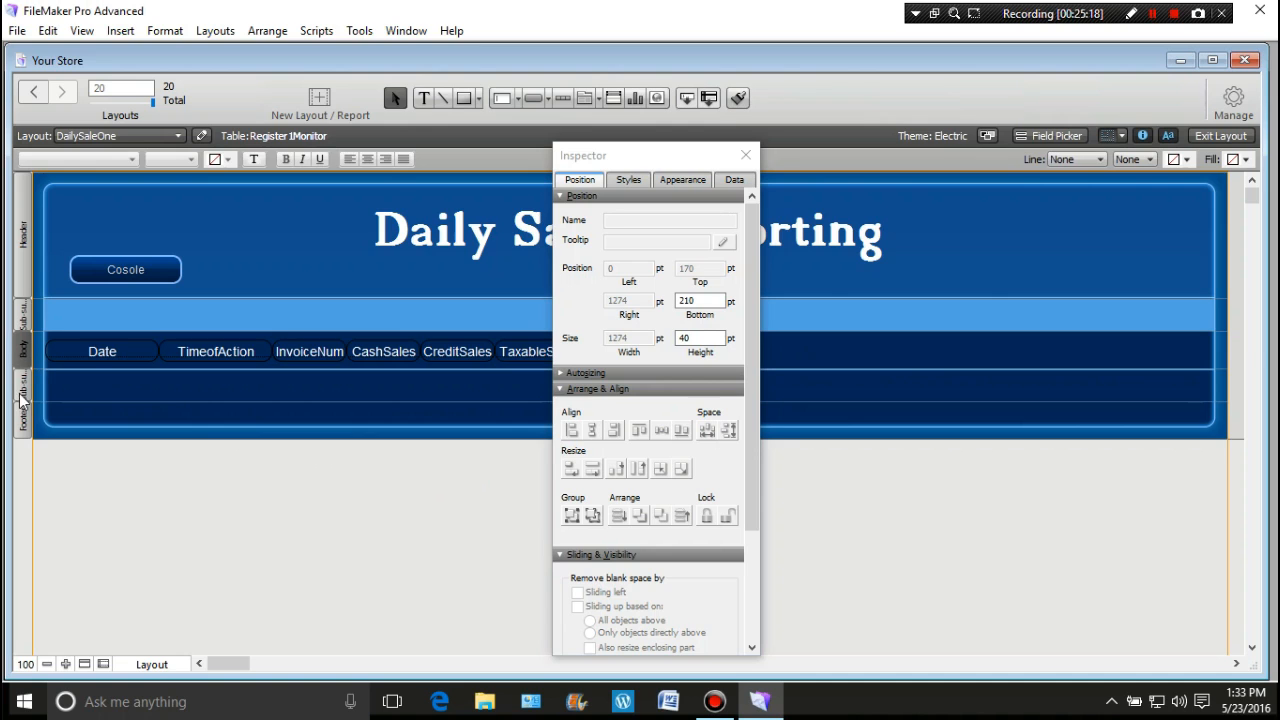
pyautogui.click(24, 388)
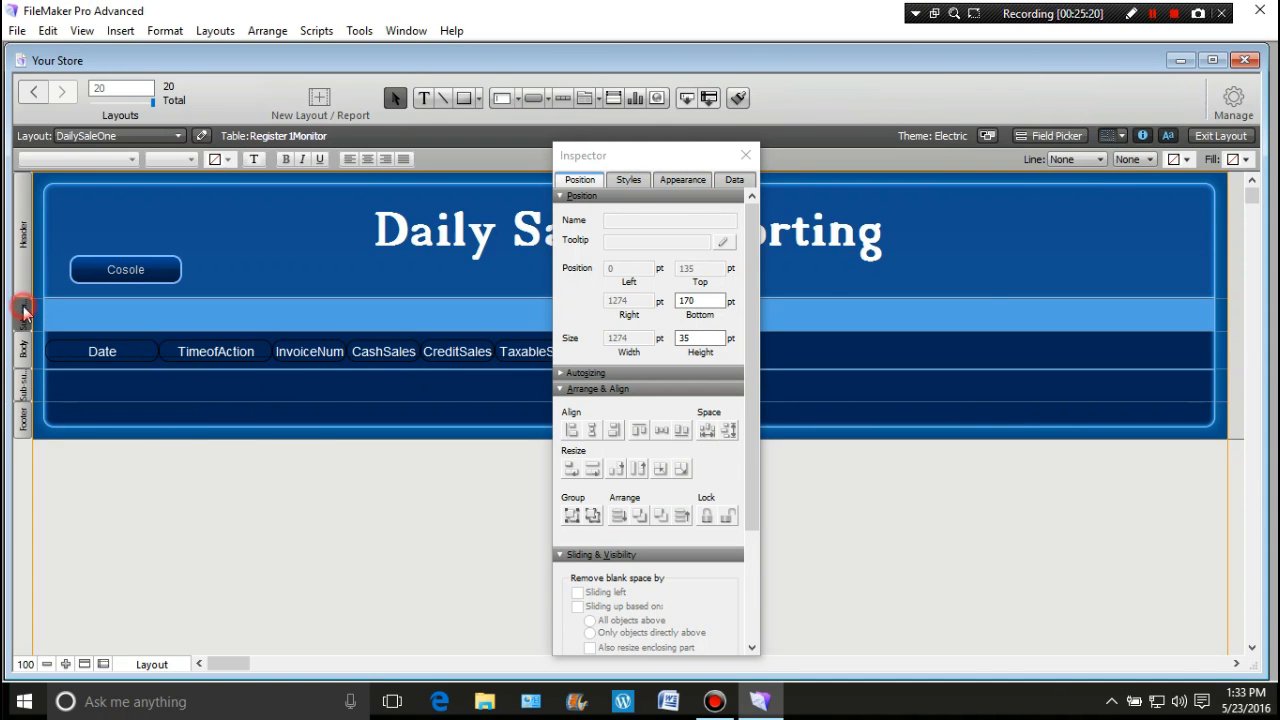
pyautogui.click(28, 352)
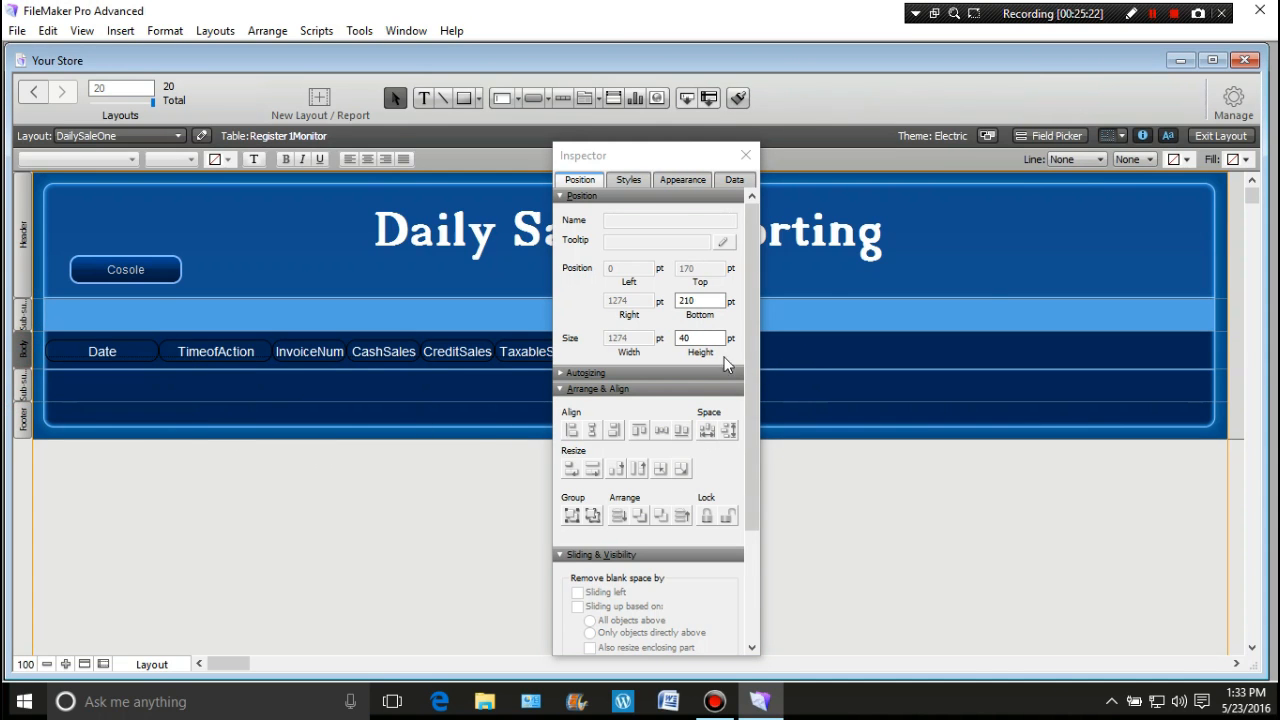
pyautogui.click(678, 340)
pyautogui.write('35')
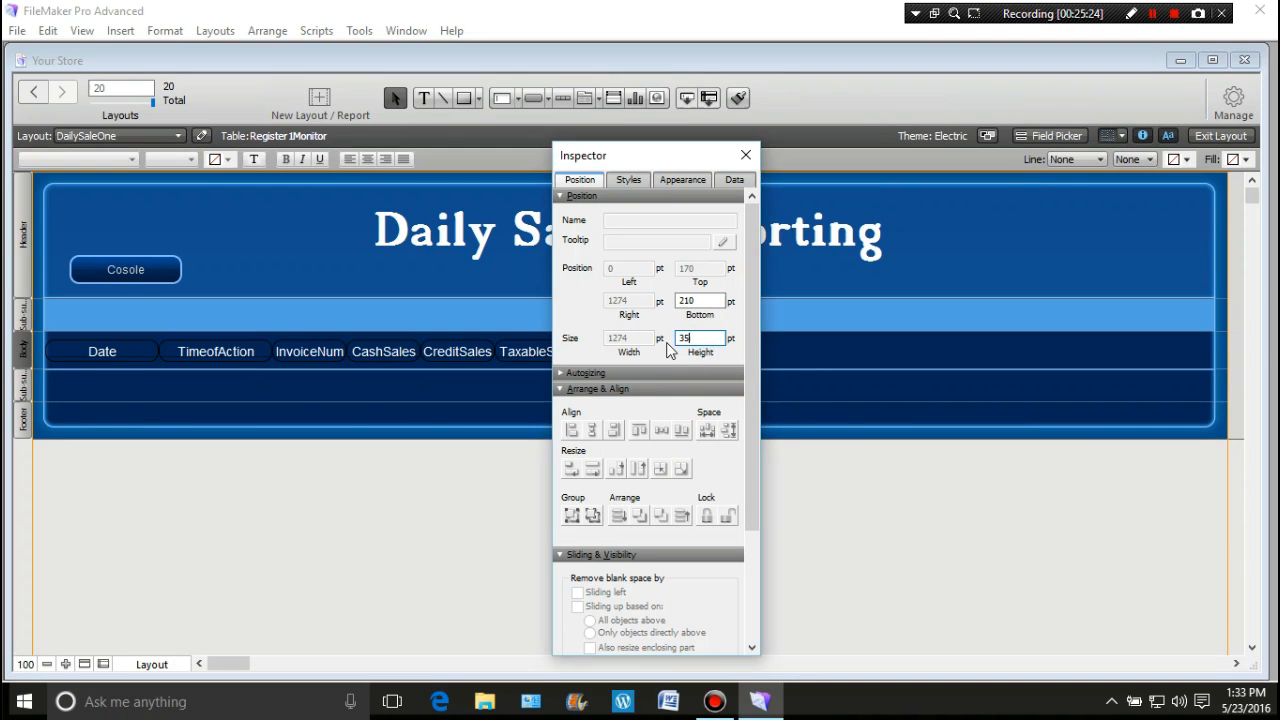
pyautogui.click(426, 505)
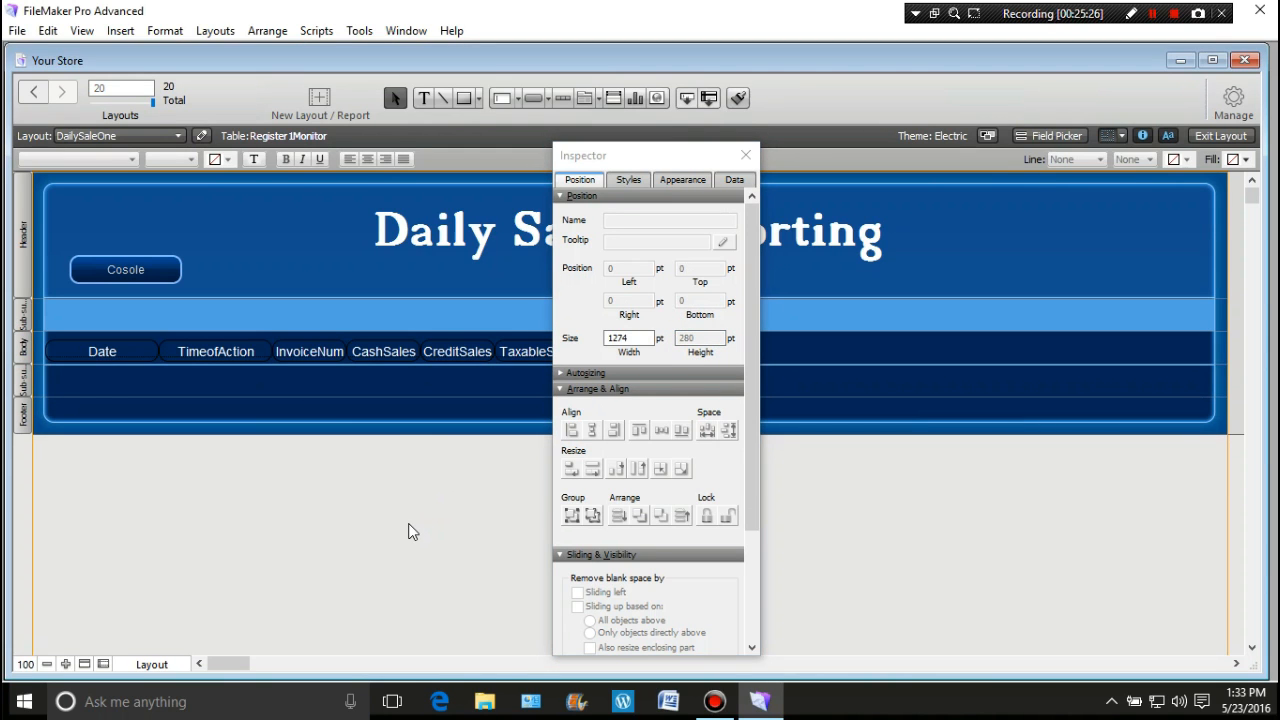
pyautogui.click(745, 155)
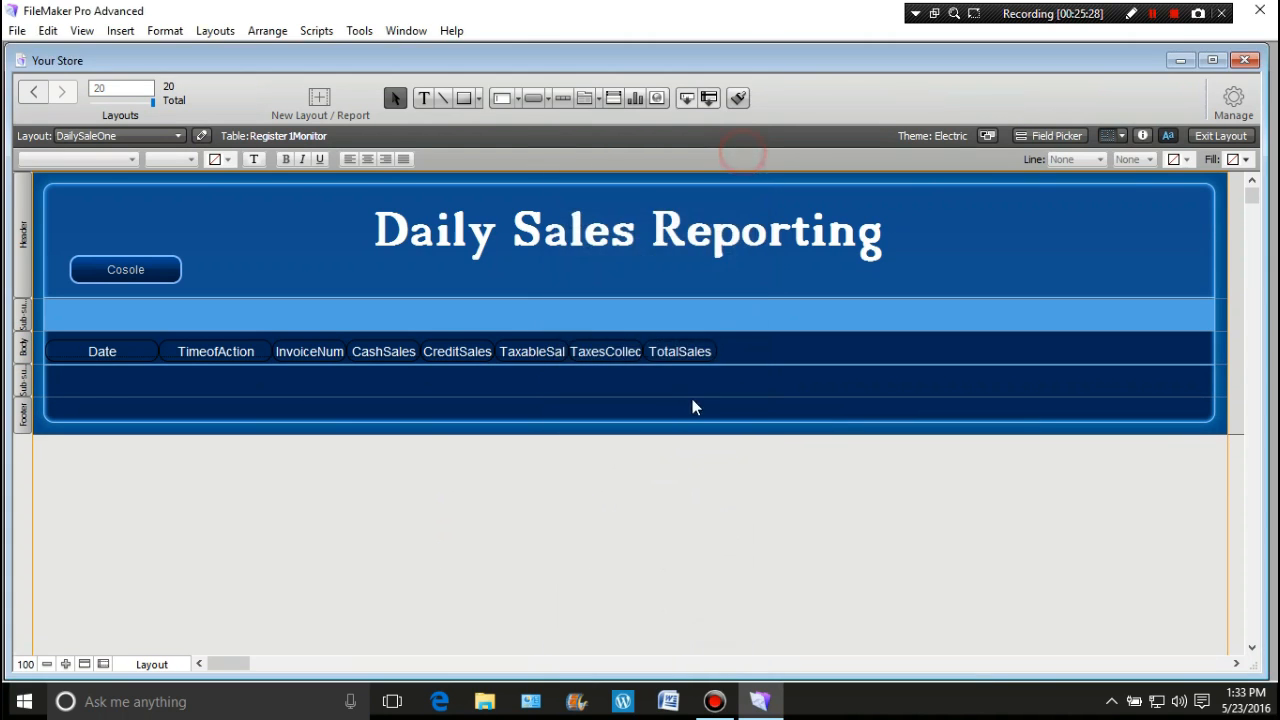
# Step: Nudge the eight column heading labels up slightly
pyautogui.moveTo(731, 346); pyautogui.dragTo(52, 356)
pyautogui.moveTo(200, 355); pyautogui.dragTo(200, 352)
pyautogui.click(360, 520)
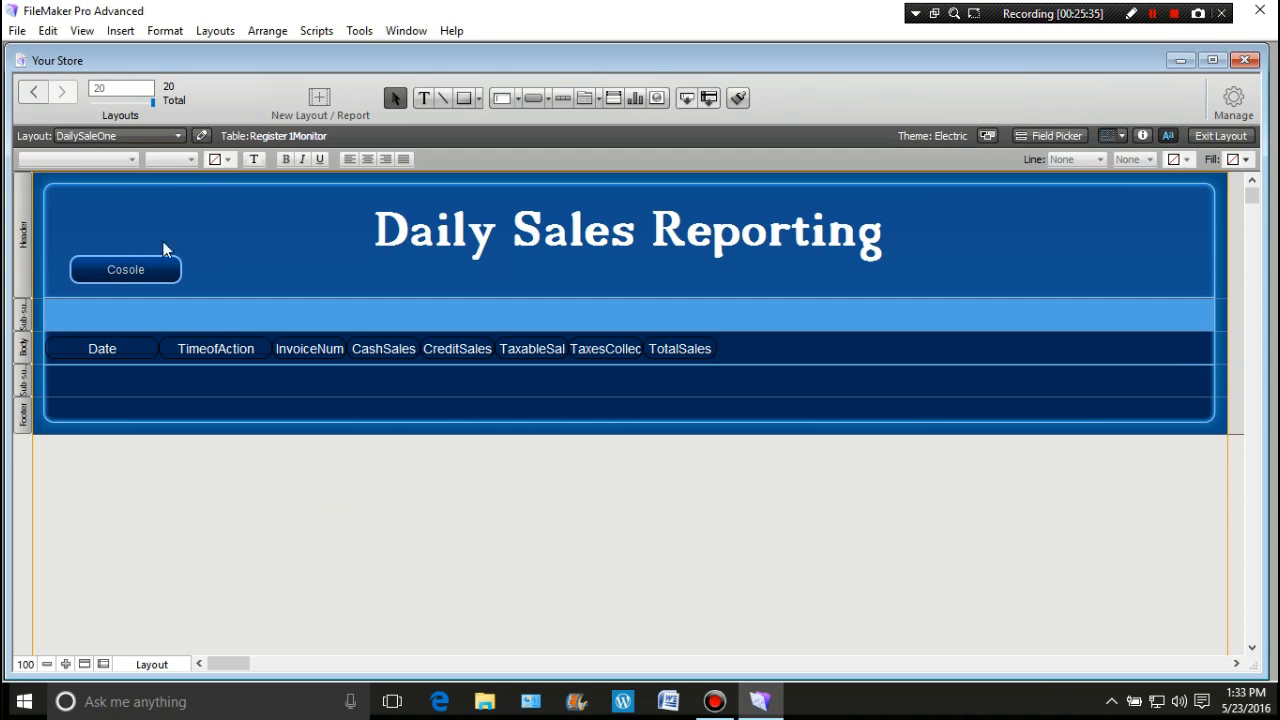
# Step: Insert a <<Date>> merge field as text in the leading sub-summary
pyautogui.click(422, 97)
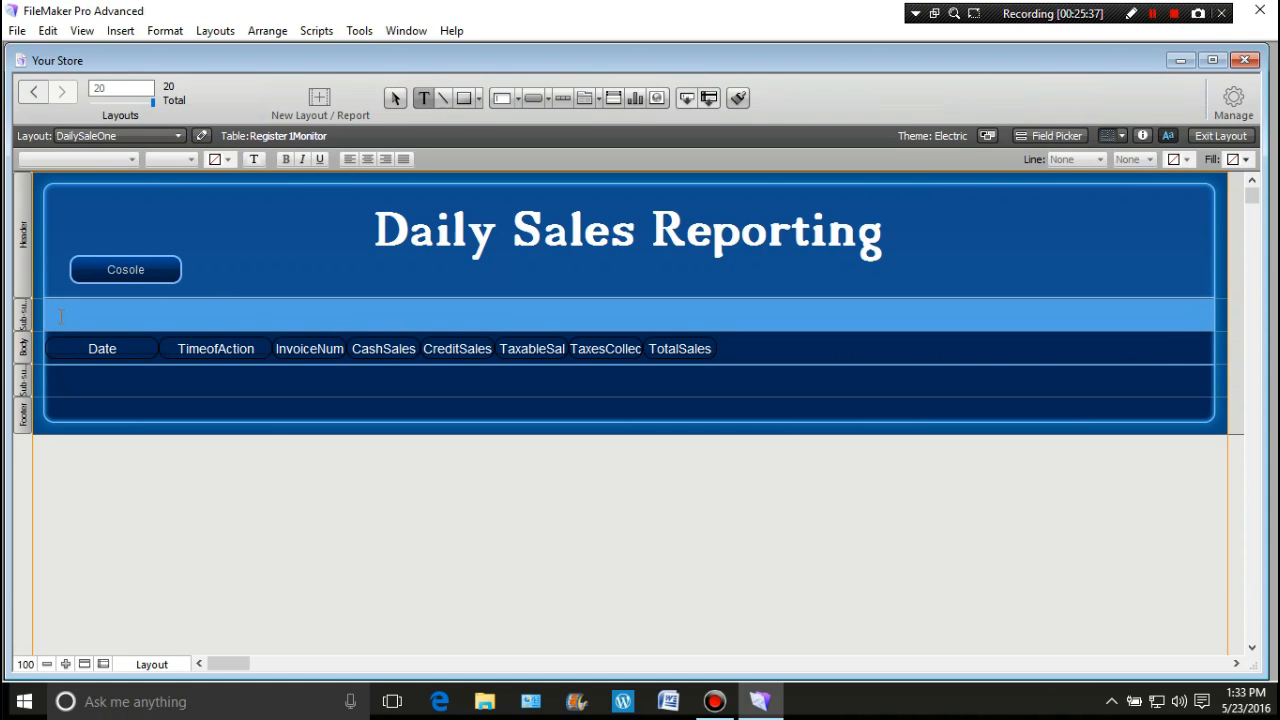
pyautogui.click(60, 316)
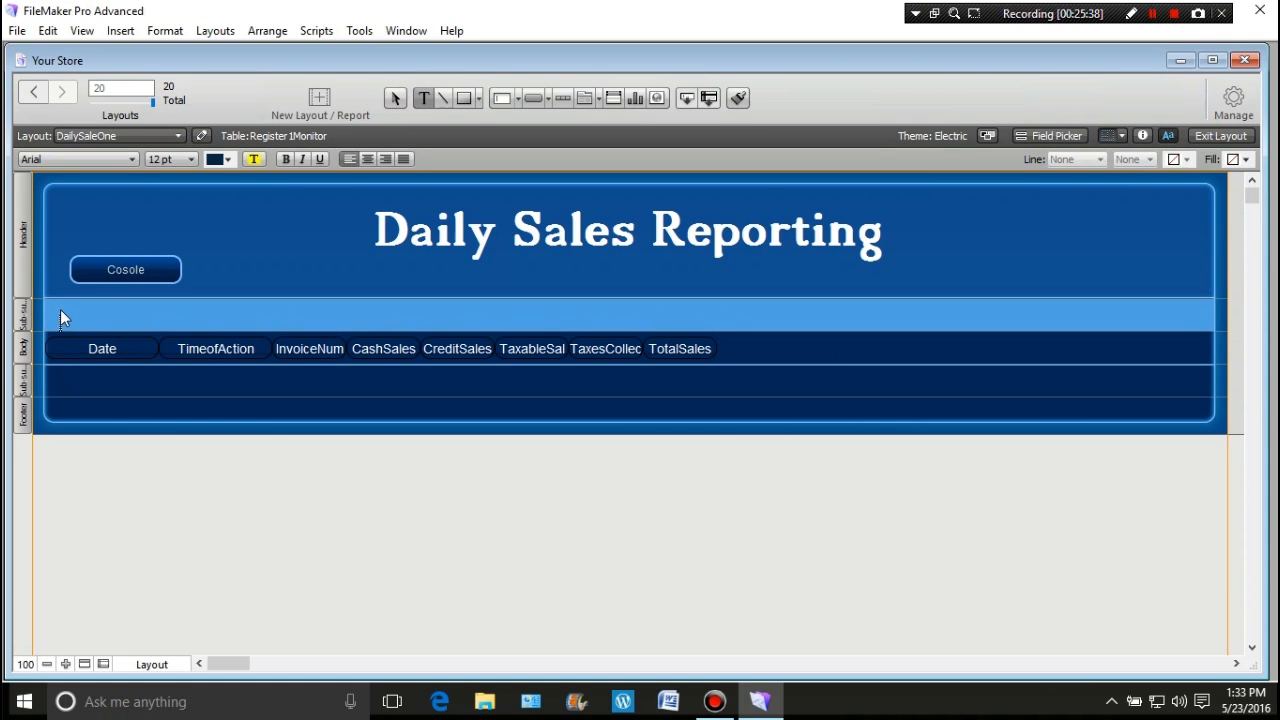
pyautogui.hotkey('ctrl', 'm')
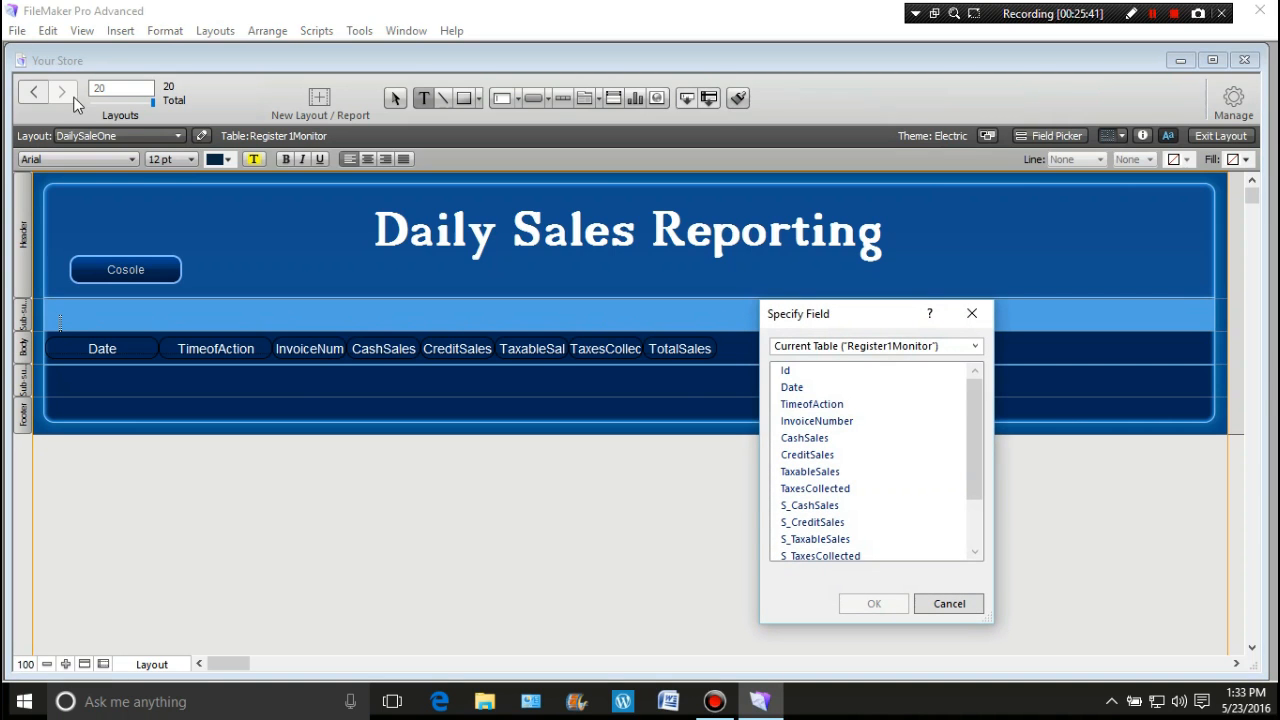
pyautogui.doubleClick(803, 389)
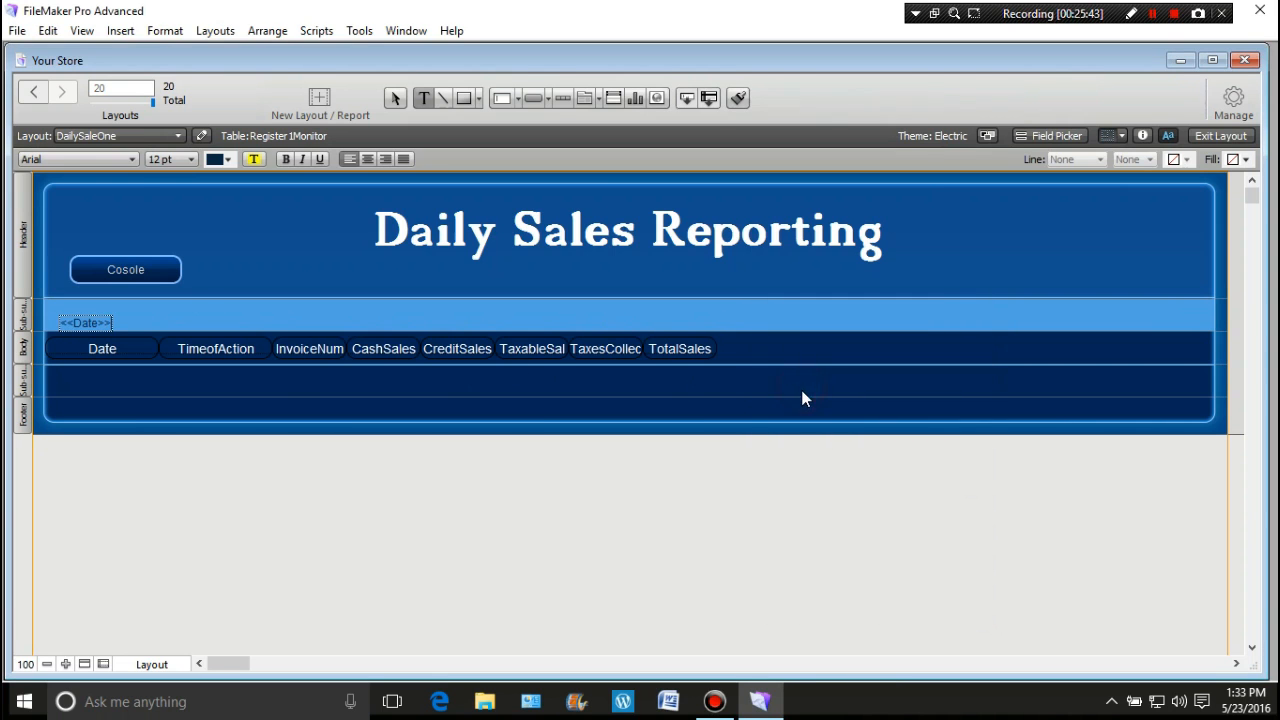
pyautogui.press('Escape')
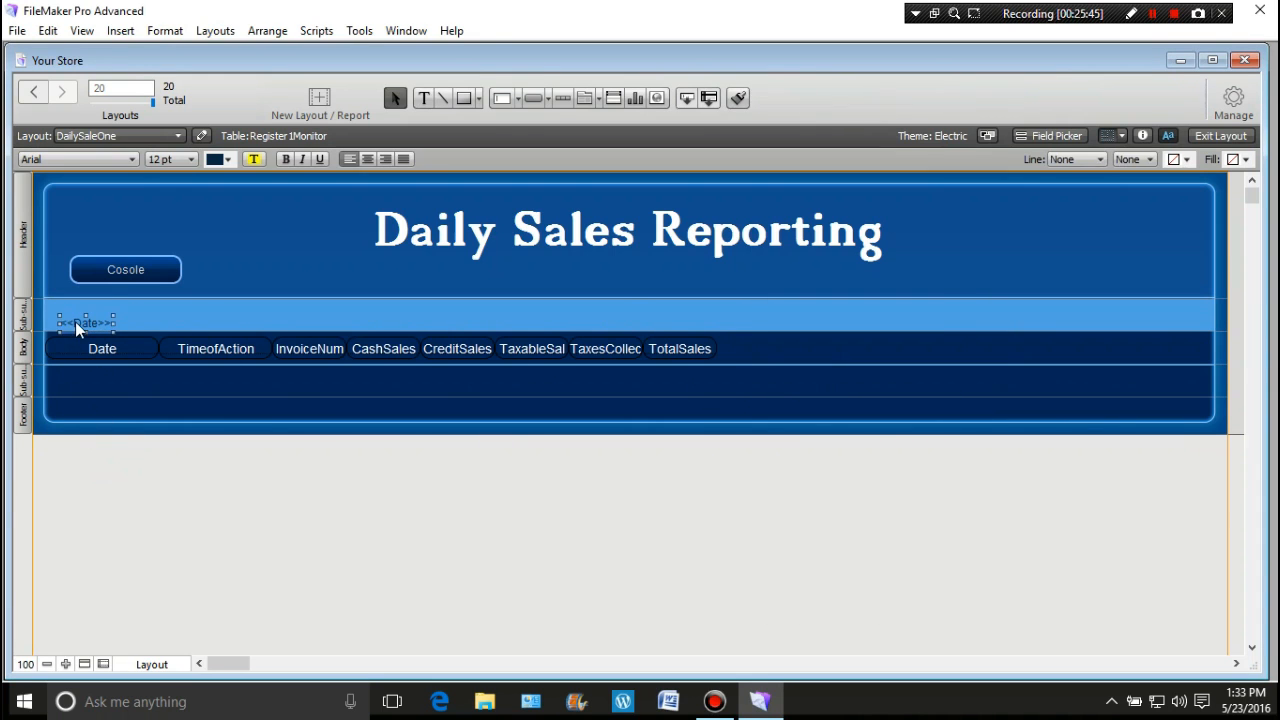
# Step: Set <<Date>> to 18 pt and position it at the band's top-left
pyautogui.click(192, 160)
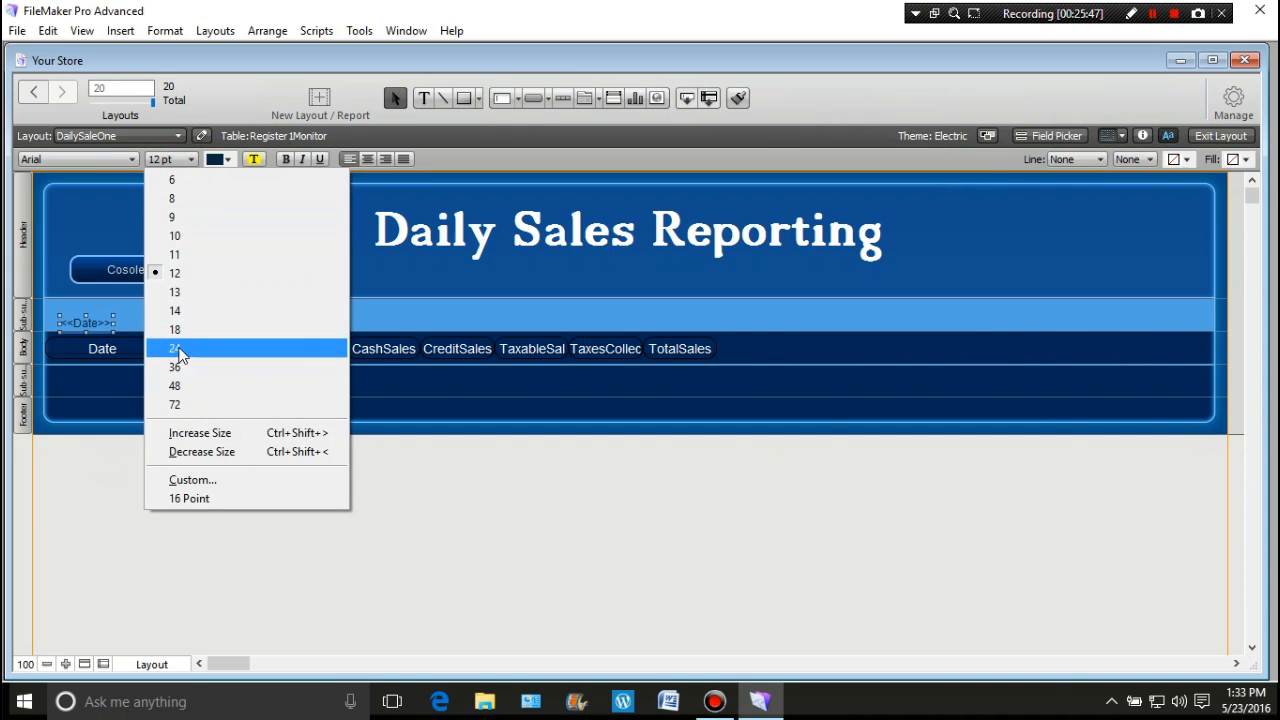
pyautogui.click(180, 349)
pyautogui.moveTo(100, 321); pyautogui.dragTo(183, 315)
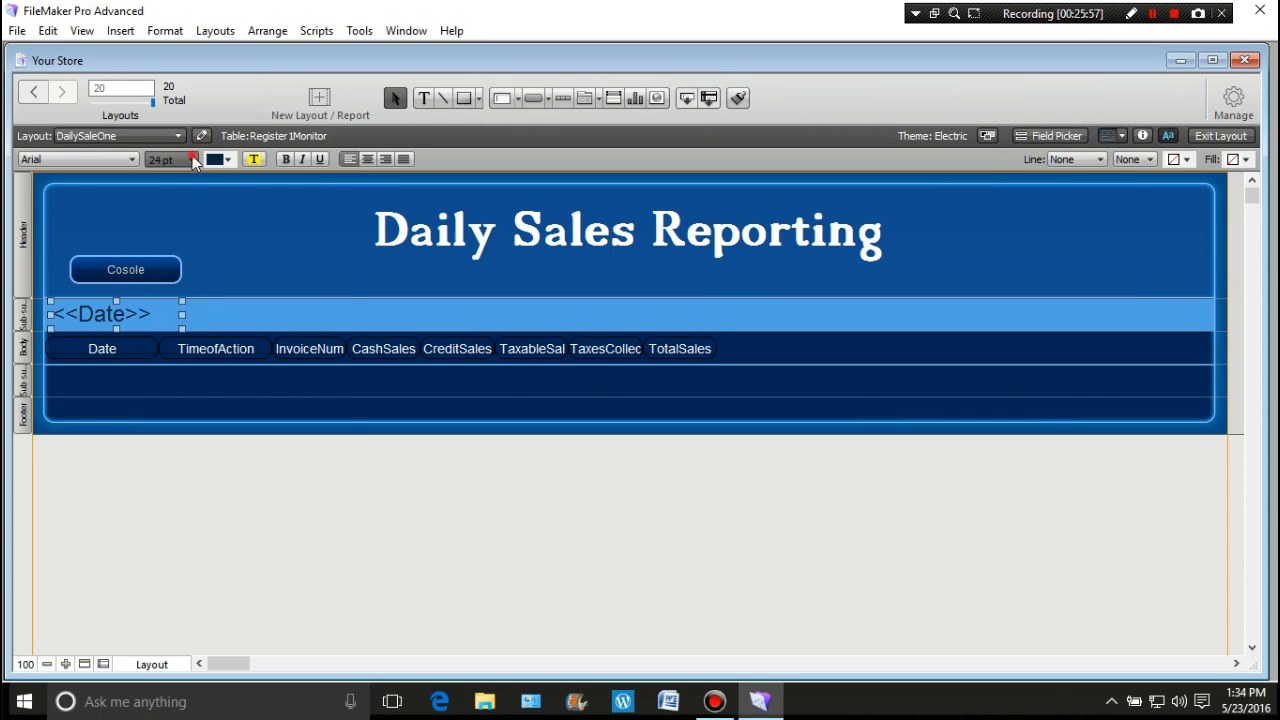
pyautogui.click(191, 157)
pyautogui.click(180, 324)
pyautogui.moveTo(116, 328); pyautogui.dragTo(87, 316)
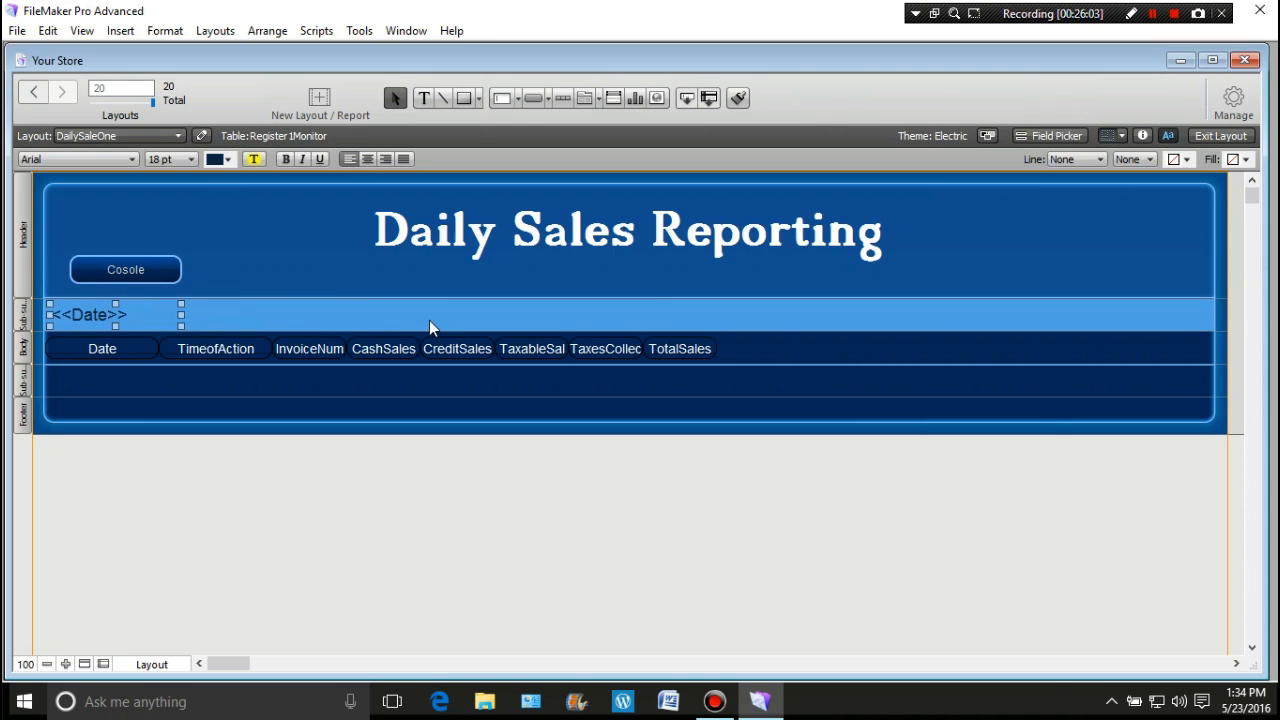
# Step: Colour the <<Date>> merge text light yellow from the formatting bar palette
pyautogui.click(228, 158)
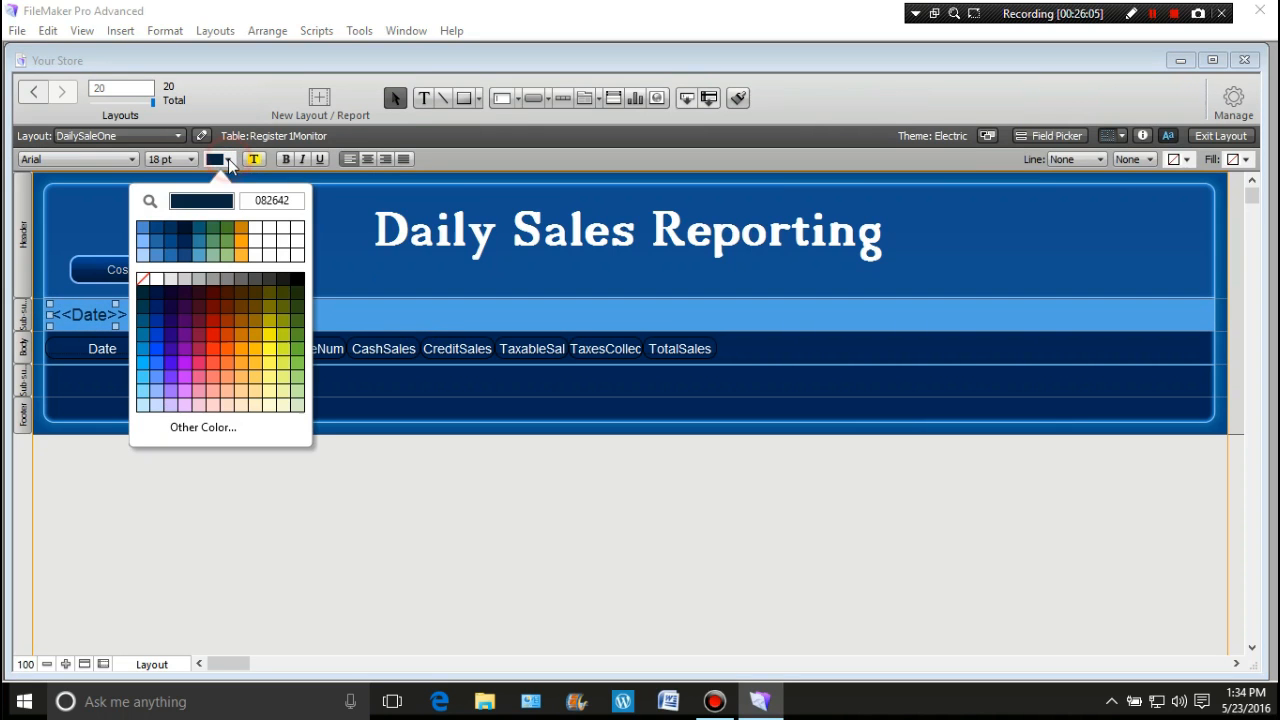
pyautogui.click(270, 385)
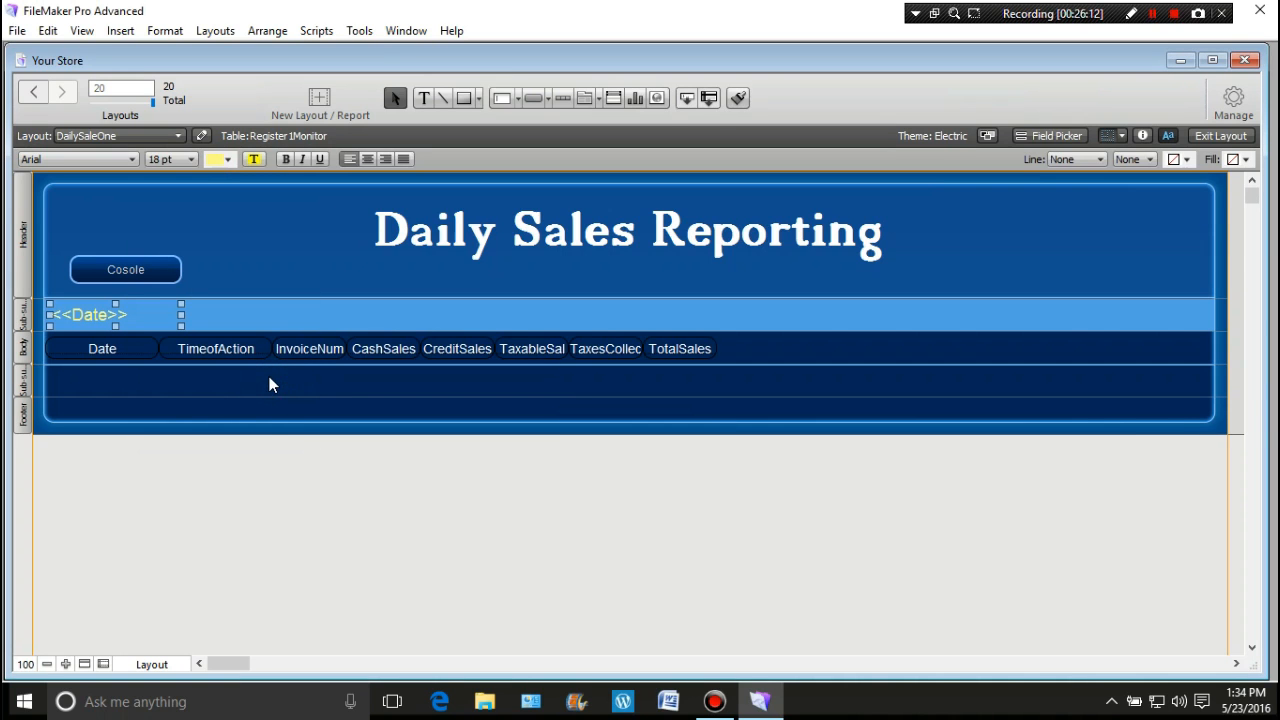
pyautogui.click(229, 507)
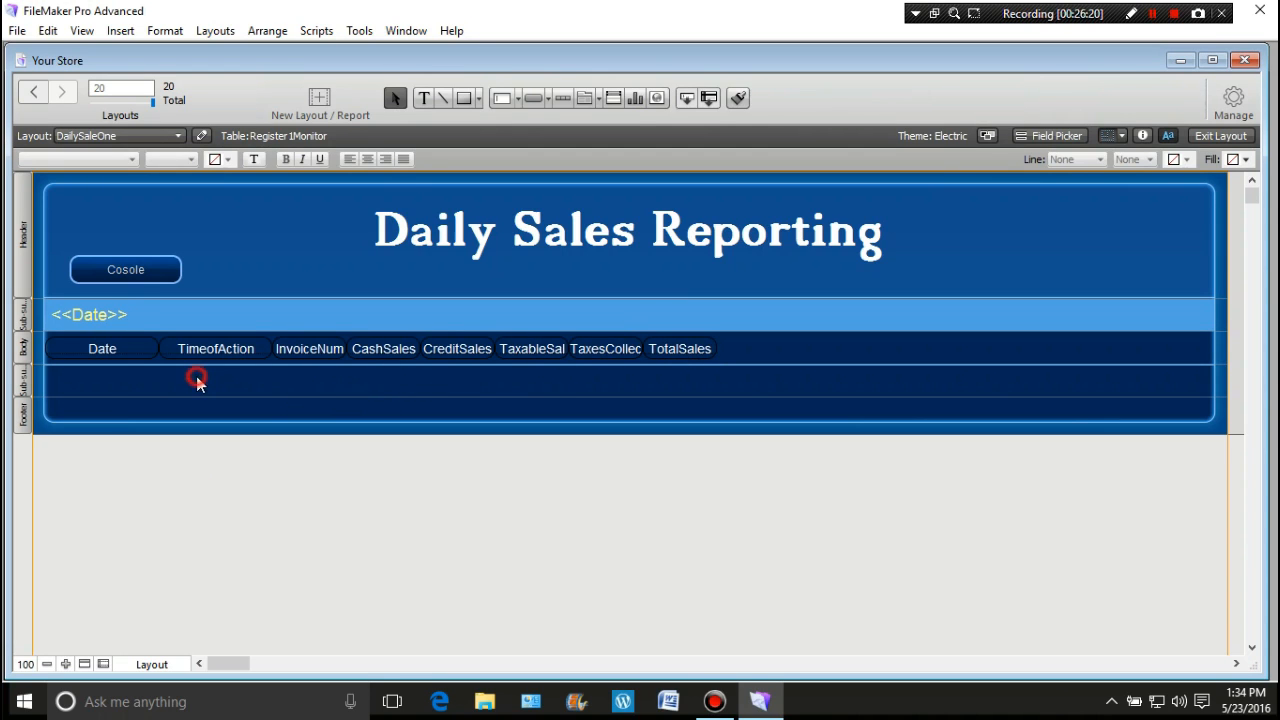
# Step: Give the trailing Date sub-summary part a gradient fill
pyautogui.click(126, 390)
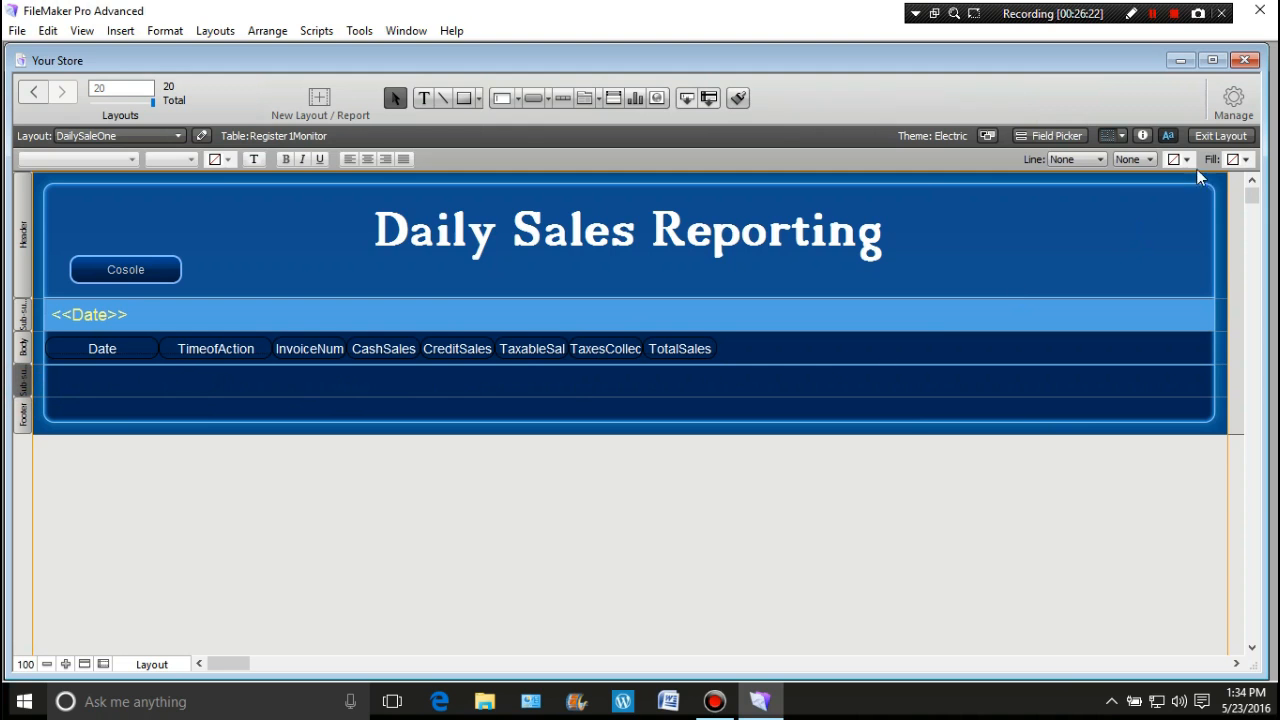
pyautogui.click(1143, 135)
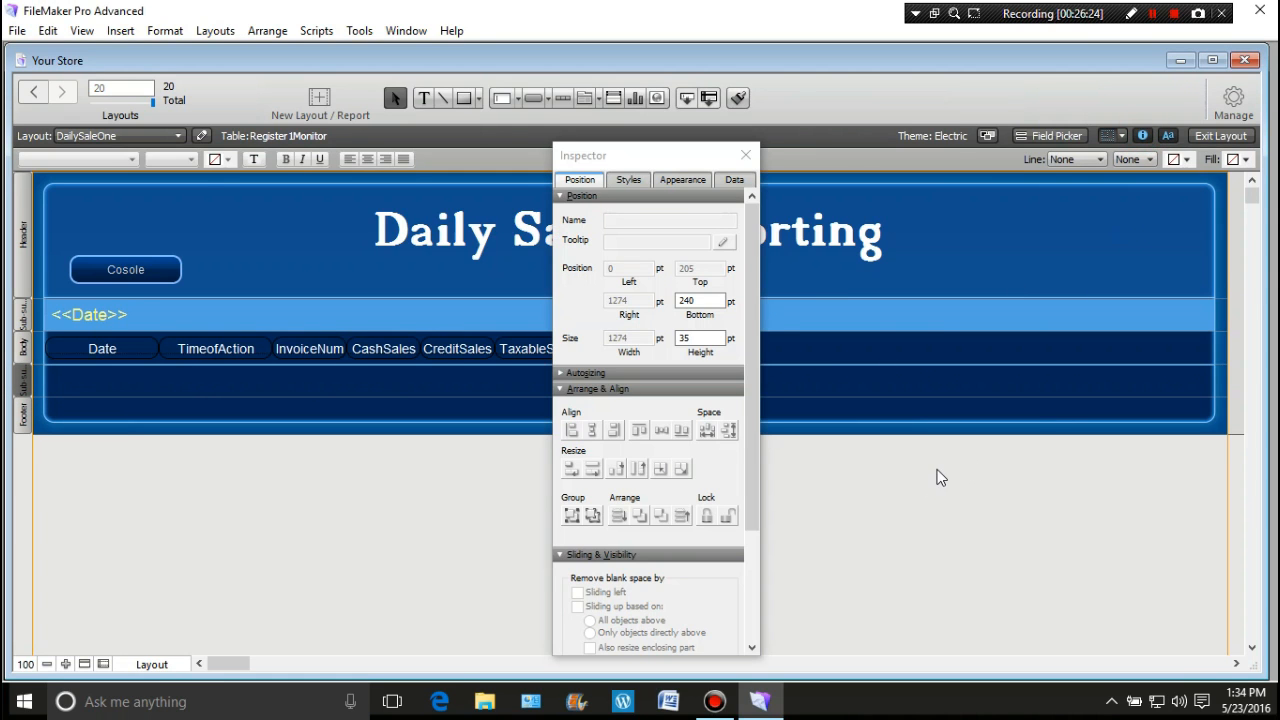
pyautogui.click(681, 179)
pyautogui.click(719, 334)
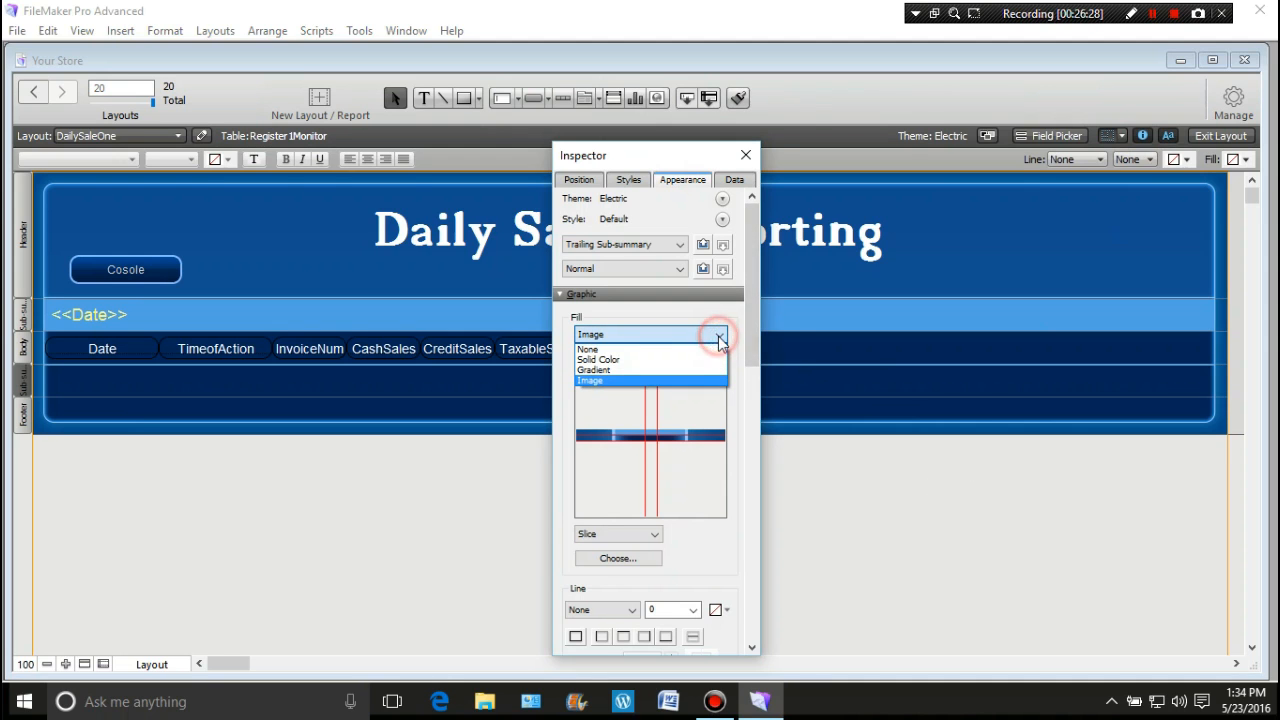
pyautogui.click(642, 370)
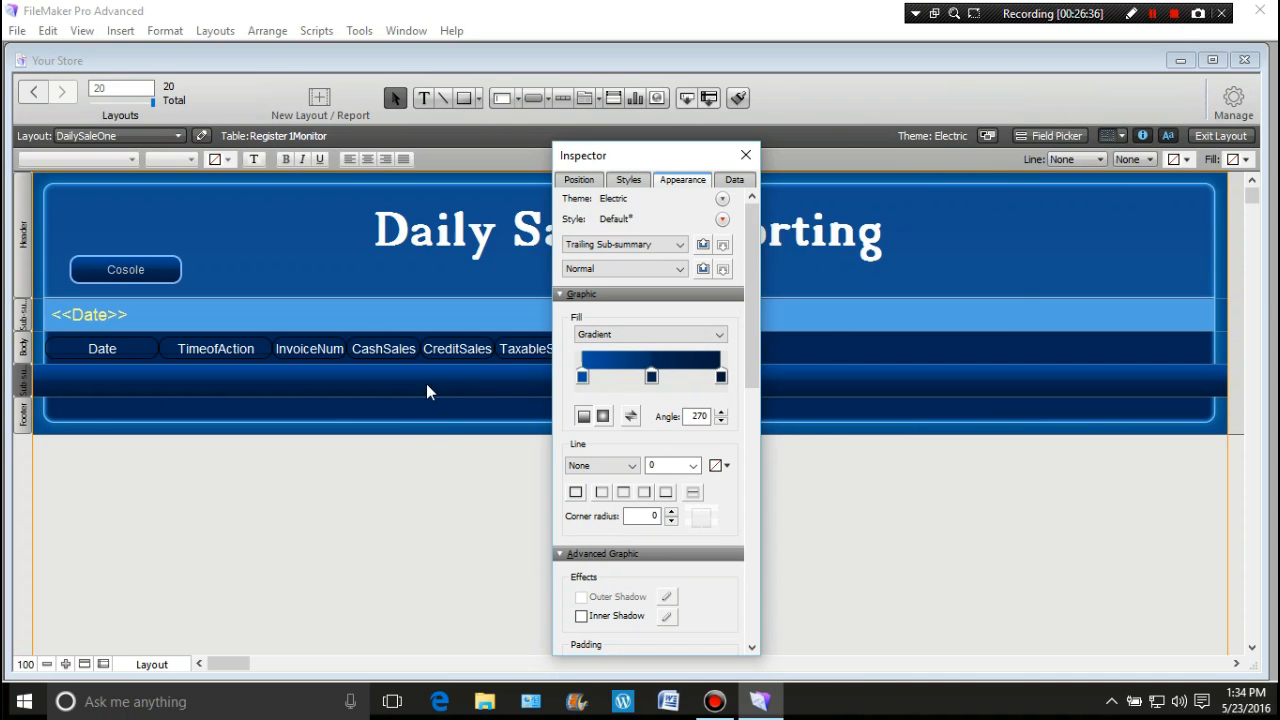
# Step: Make the gradient's end stop blue-violet, add a middle stop, and close the Inspector
pyautogui.click(722, 375)
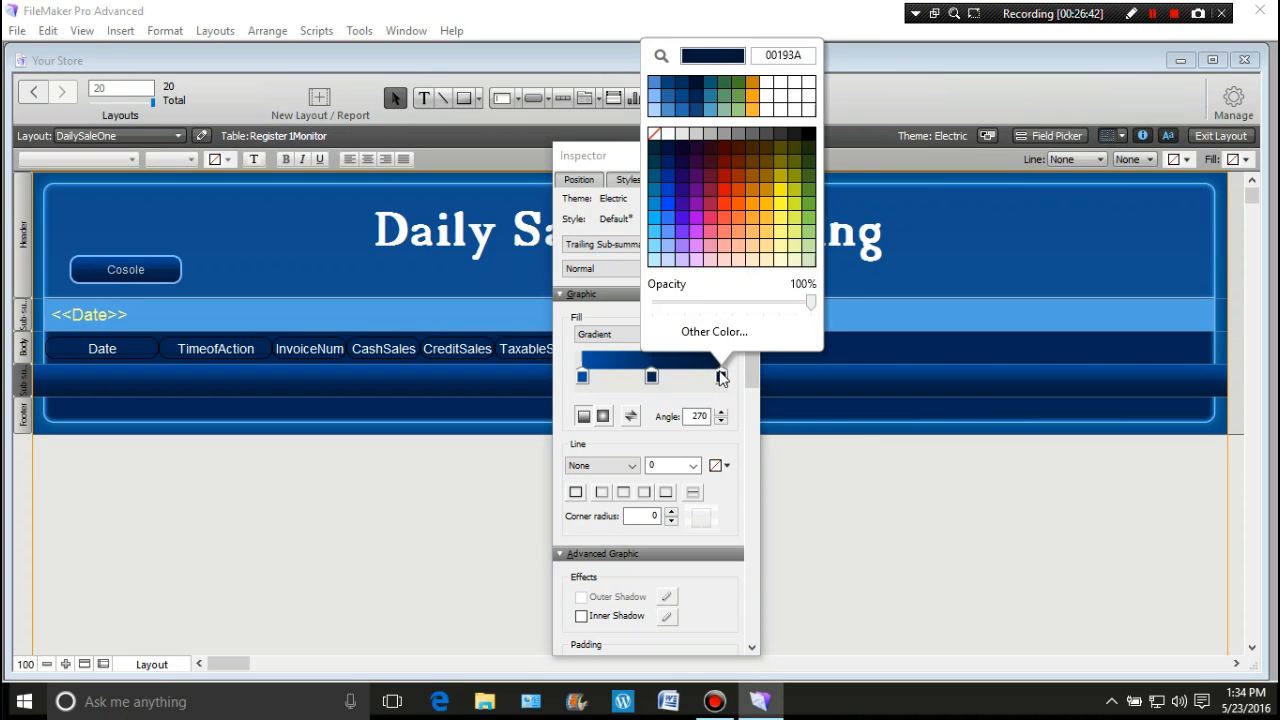
pyautogui.click(681, 203)
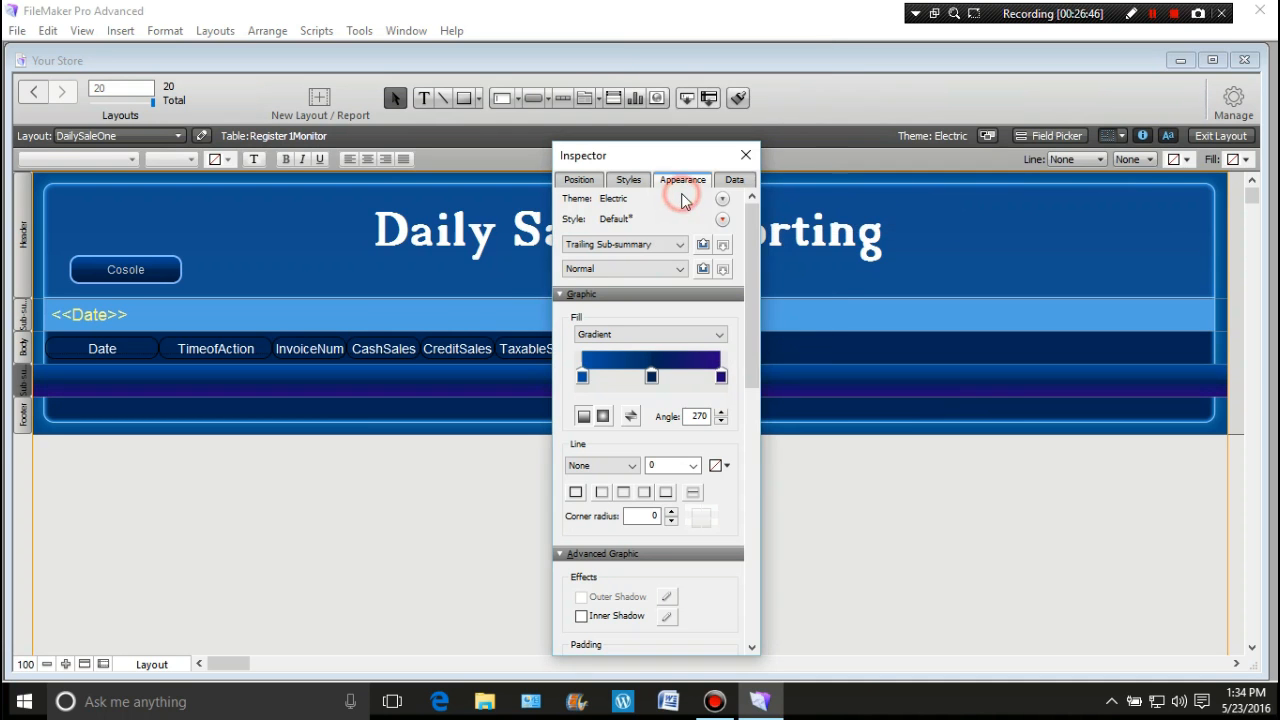
pyautogui.click(651, 376)
pyautogui.click(653, 376)
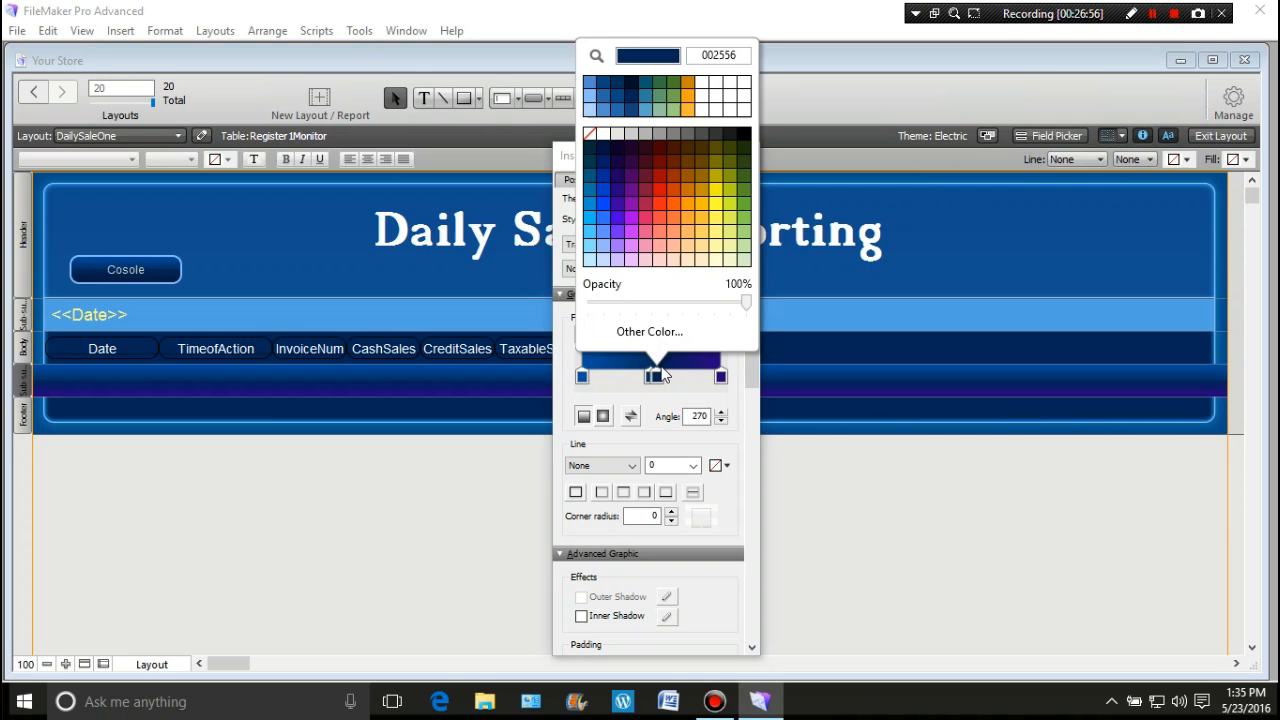
pyautogui.click(582, 374)
pyautogui.click(474, 471)
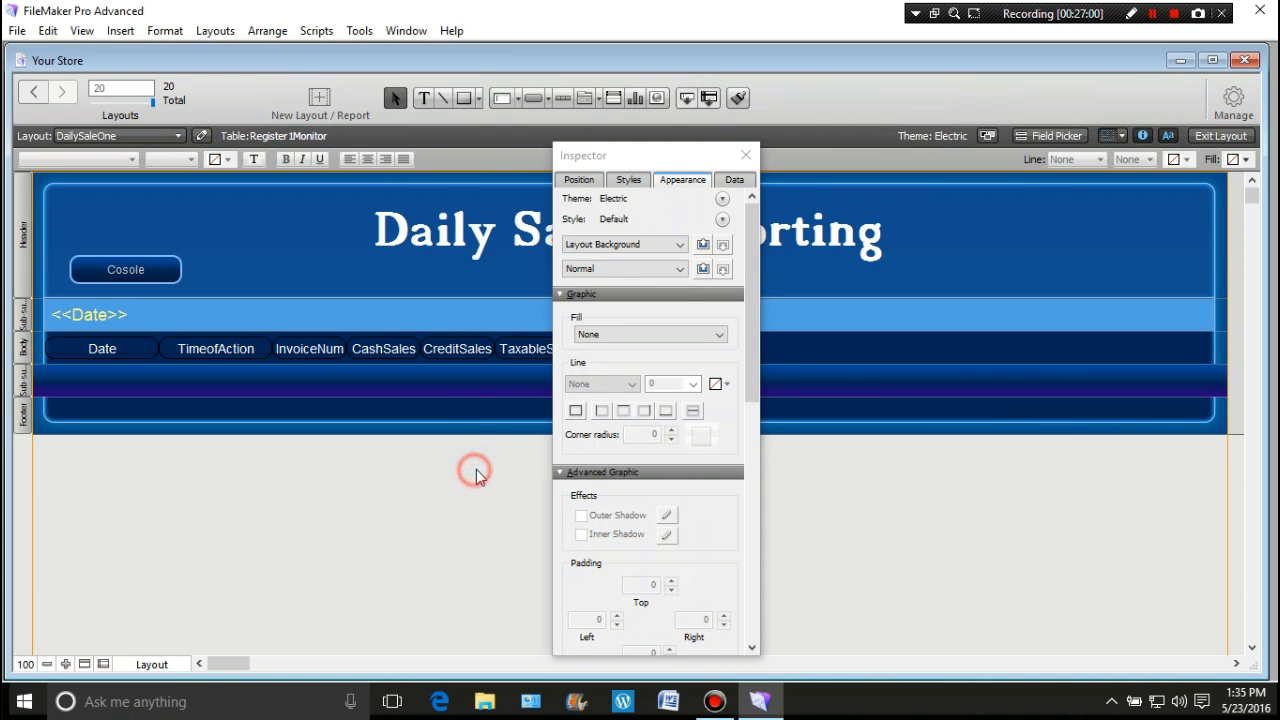
pyautogui.click(746, 157)
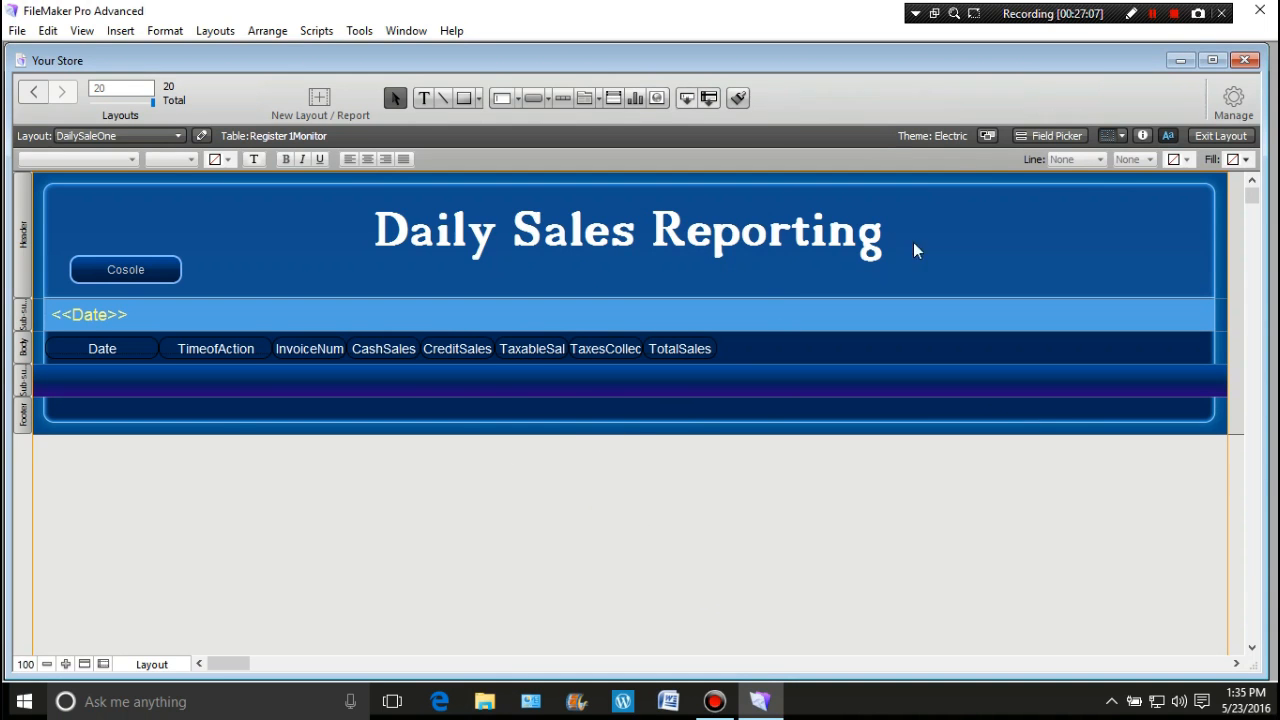
# Step: Place S_CashSales, S_CreditSales, S_TaxableSales, S_TaxesCollected and S_TotalSales in a row in the trailing sub-summary
pyautogui.click(1060, 138)
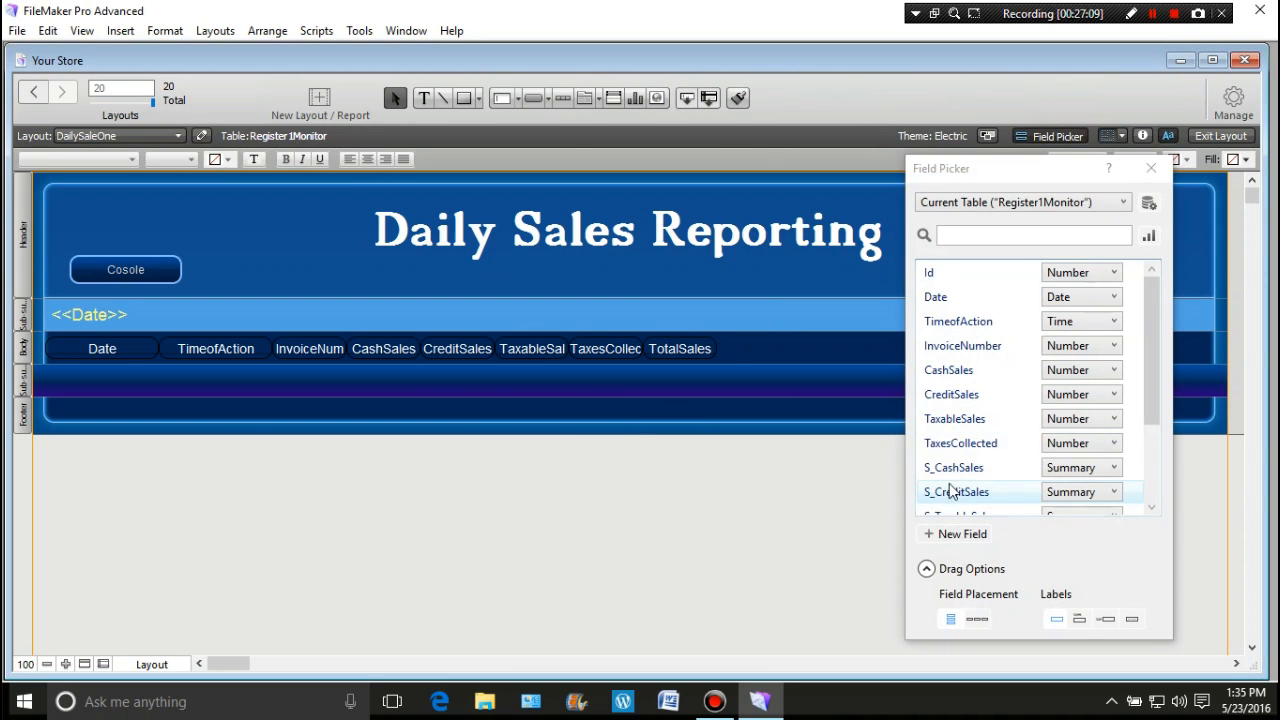
pyautogui.scroll(-2, 1085, 400)
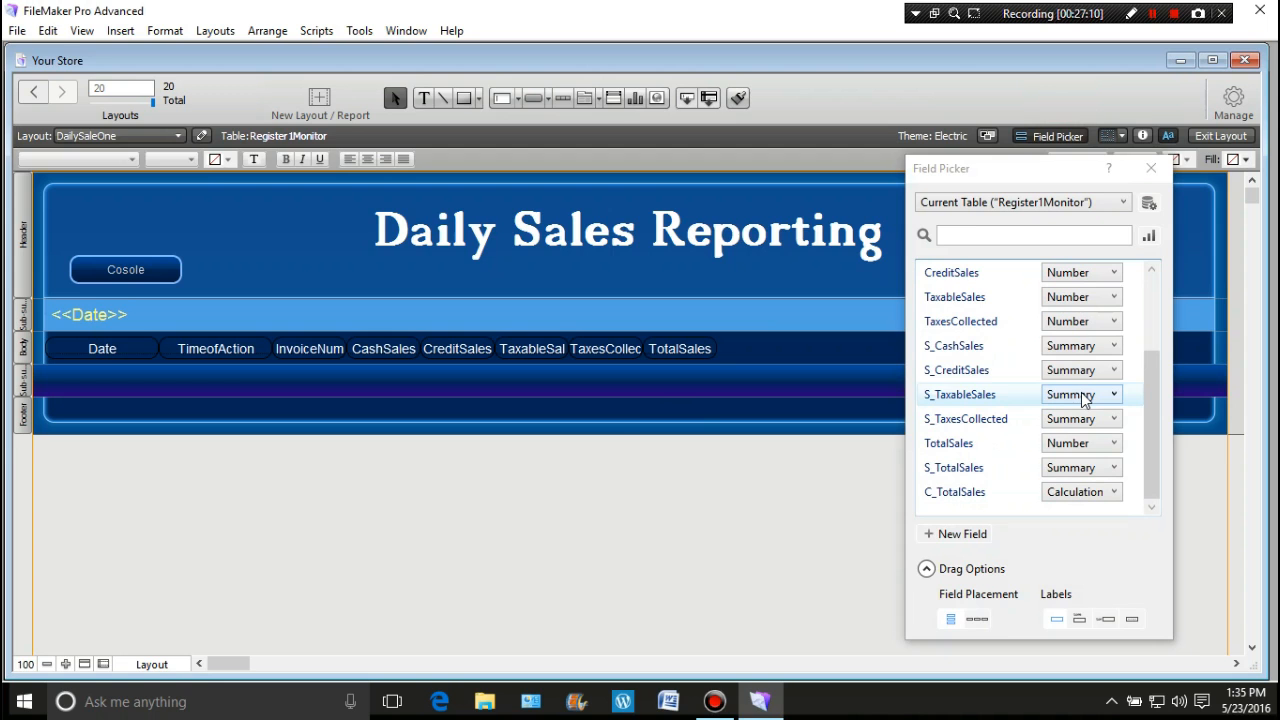
pyautogui.moveTo(971, 351); pyautogui.dragTo(322, 385)
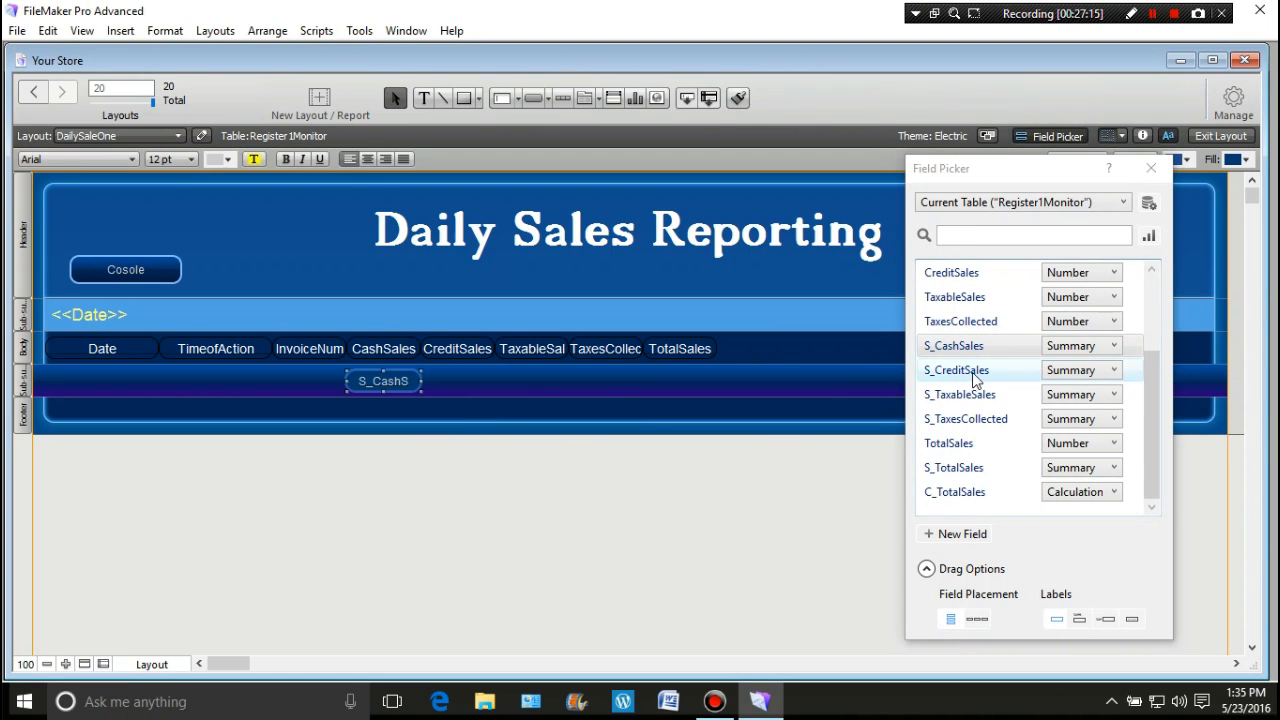
pyautogui.moveTo(974, 372); pyautogui.dragTo(426, 378)
pyautogui.moveTo(958, 395); pyautogui.dragTo(504, 380)
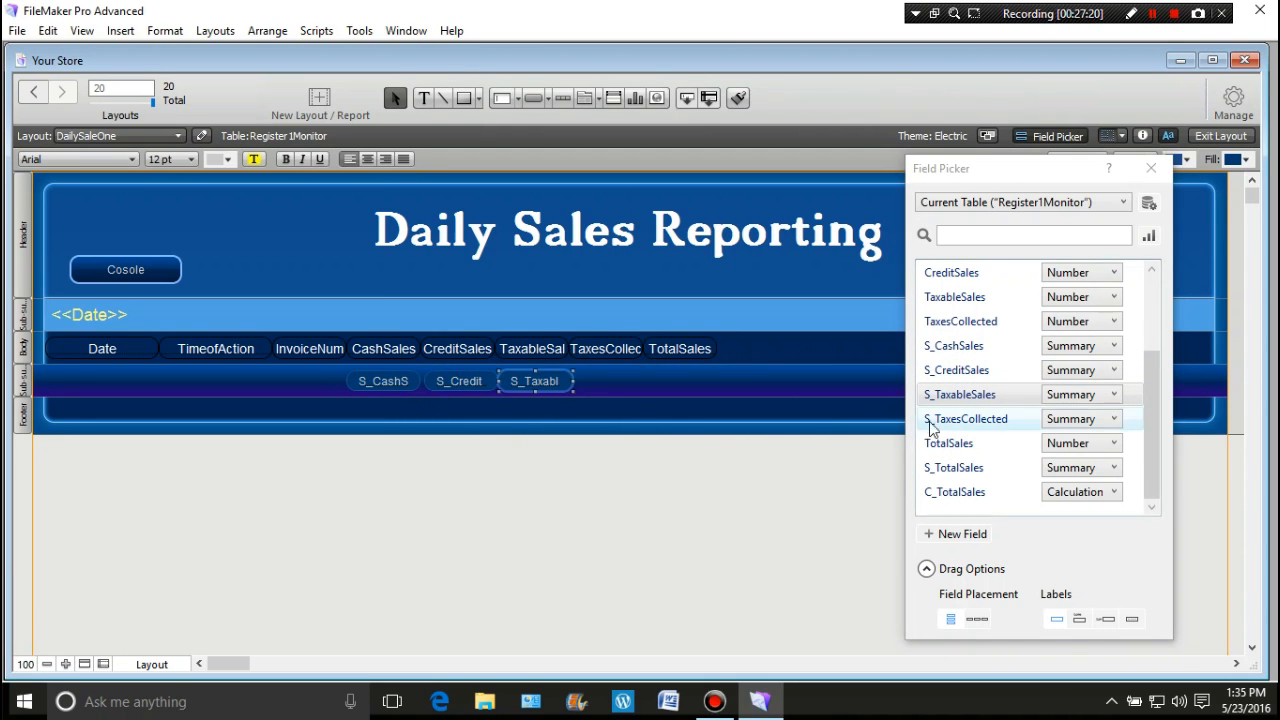
pyautogui.moveTo(930, 425); pyautogui.dragTo(576, 378)
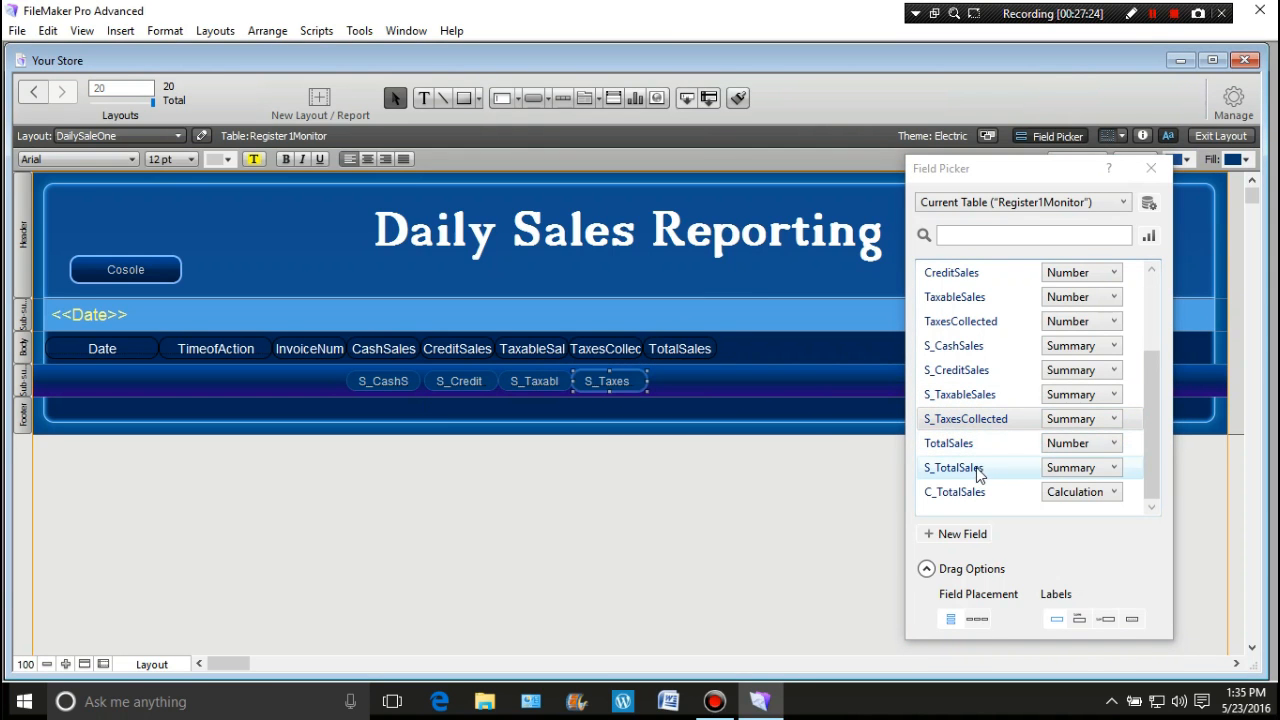
pyautogui.moveTo(977, 471); pyautogui.dragTo(660, 382)
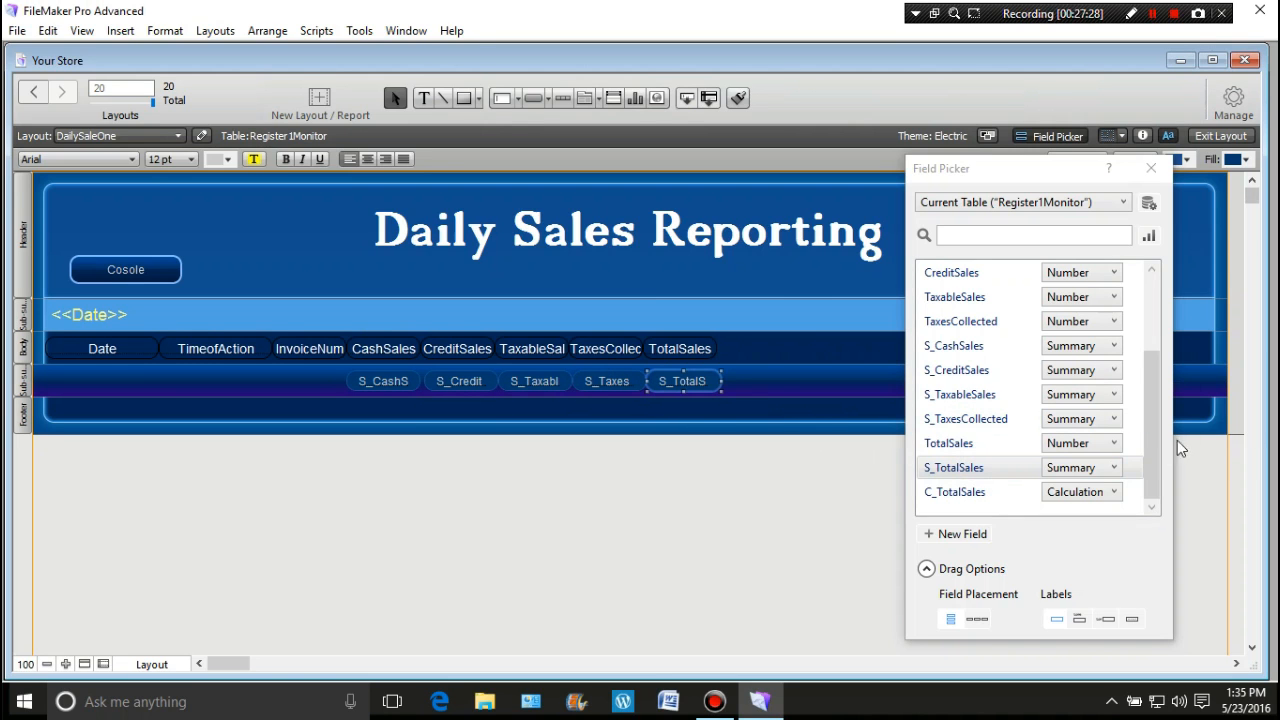
pyautogui.moveTo(1157, 443)
pyautogui.mouseDown()
pyautogui.moveTo(1159, 485)
pyautogui.moveTo(1164, 437)
pyautogui.mouseUp()
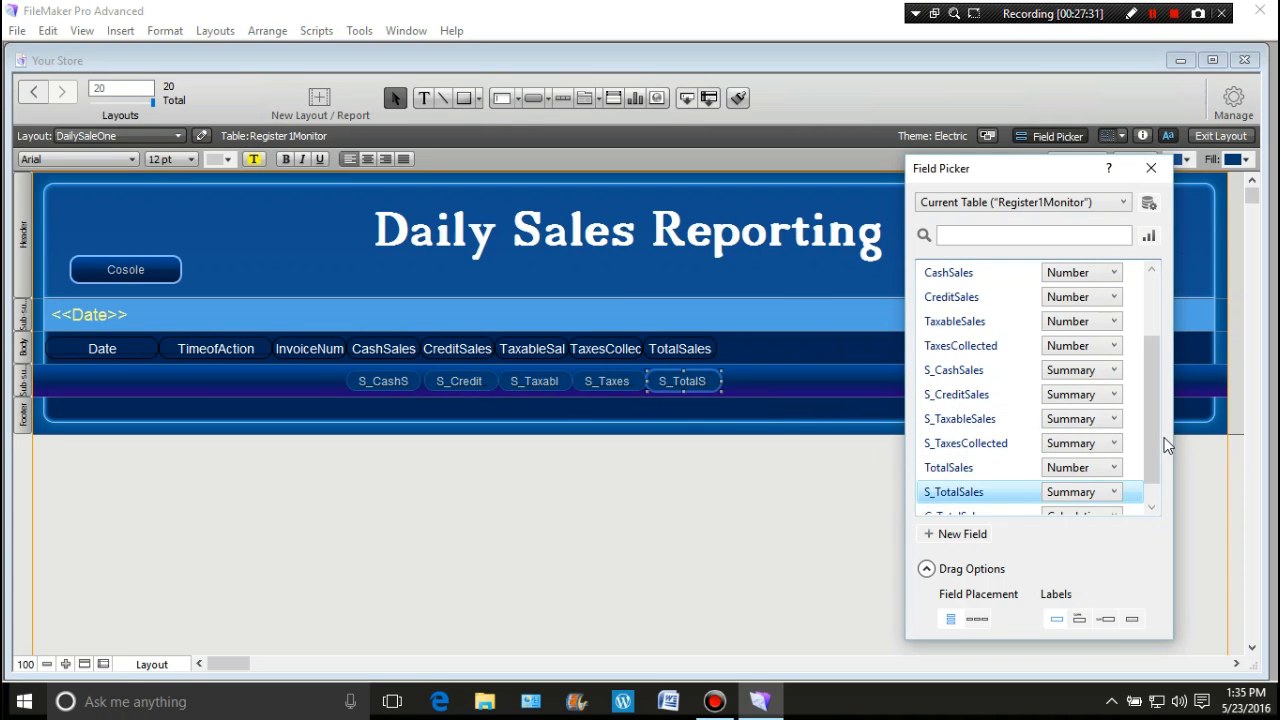
pyautogui.click(1149, 172)
pyautogui.click(799, 533)
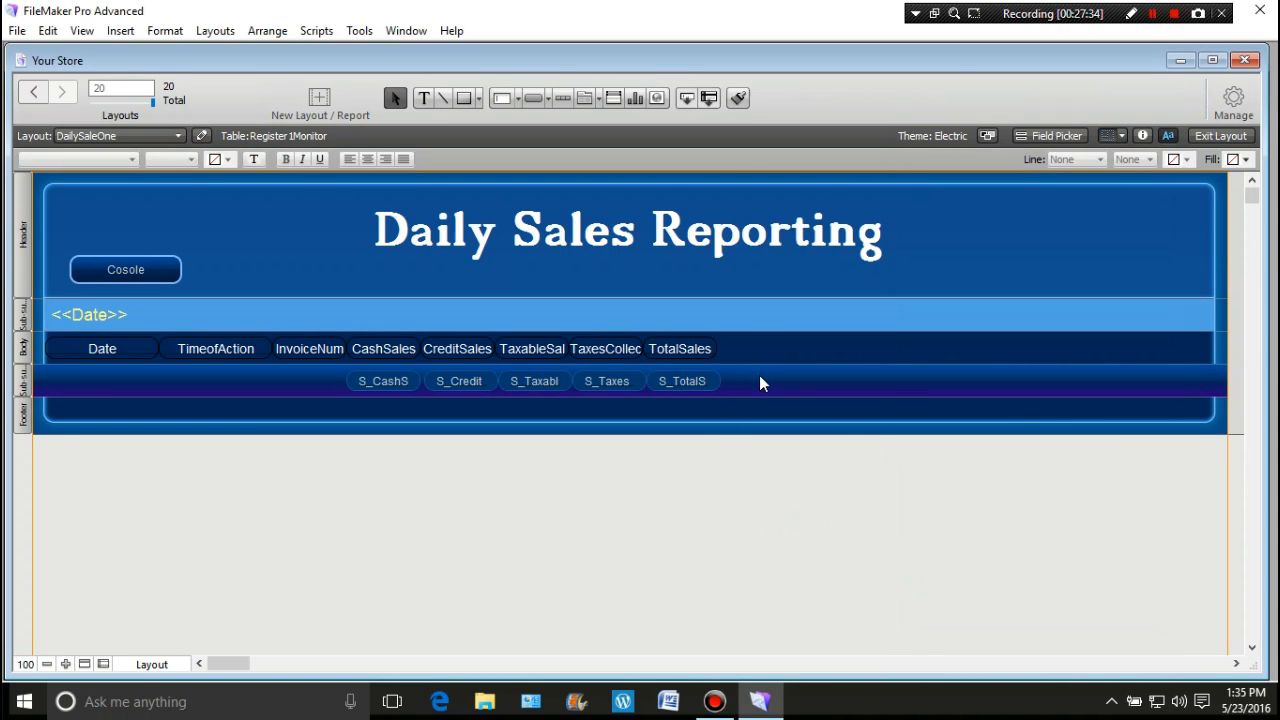
# Step: Format the five summary fields as bold 14 pt text in pale yellow
pyautogui.moveTo(760, 378); pyautogui.dragTo(331, 391)
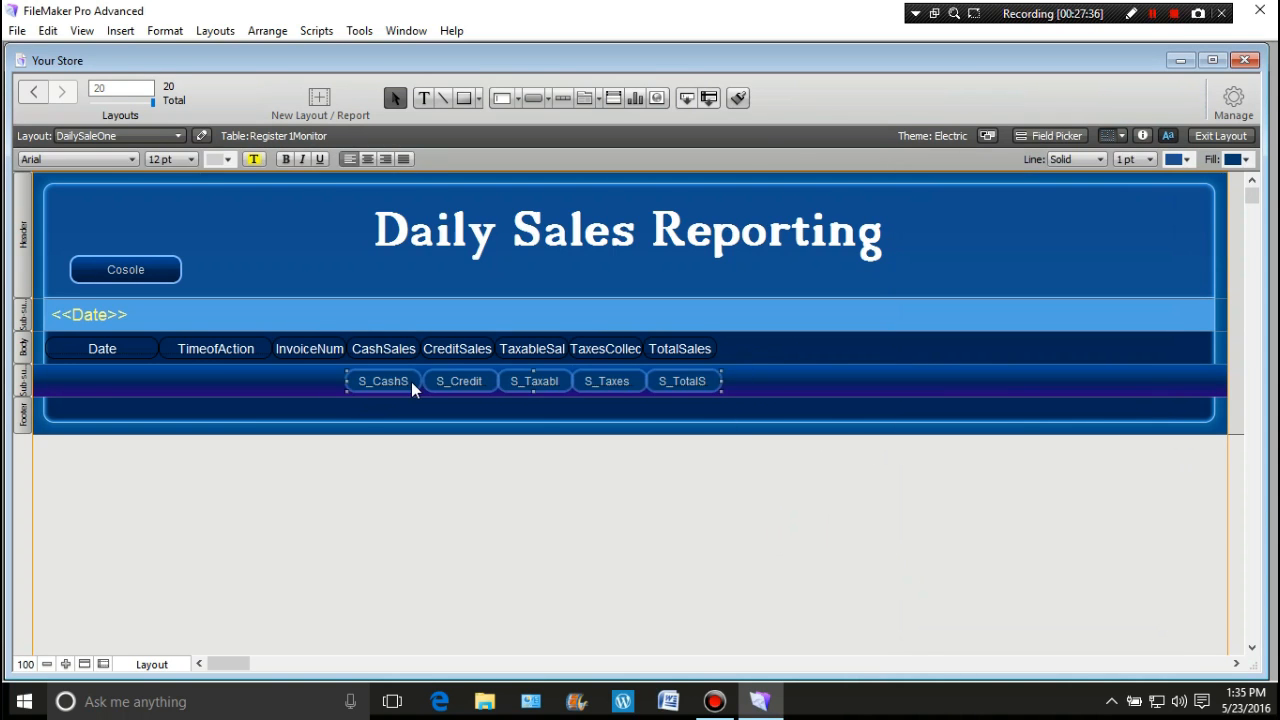
pyautogui.click(191, 159)
pyautogui.click(182, 313)
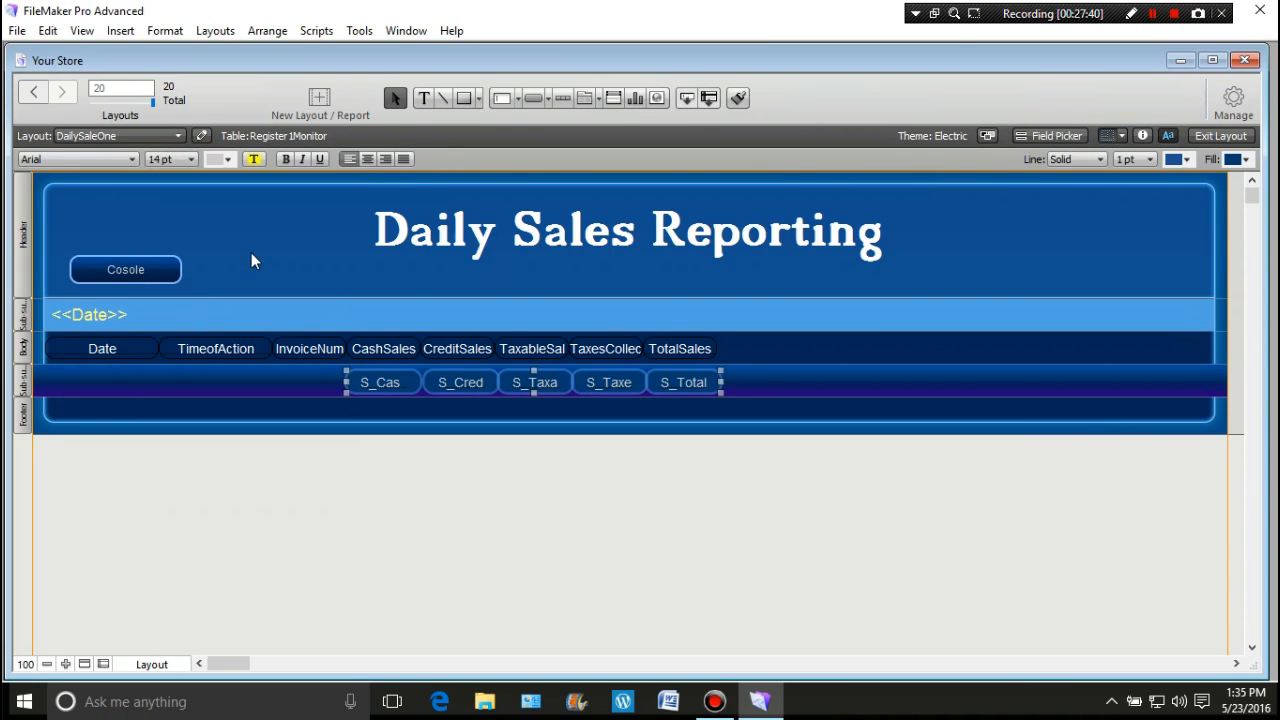
pyautogui.click(285, 159)
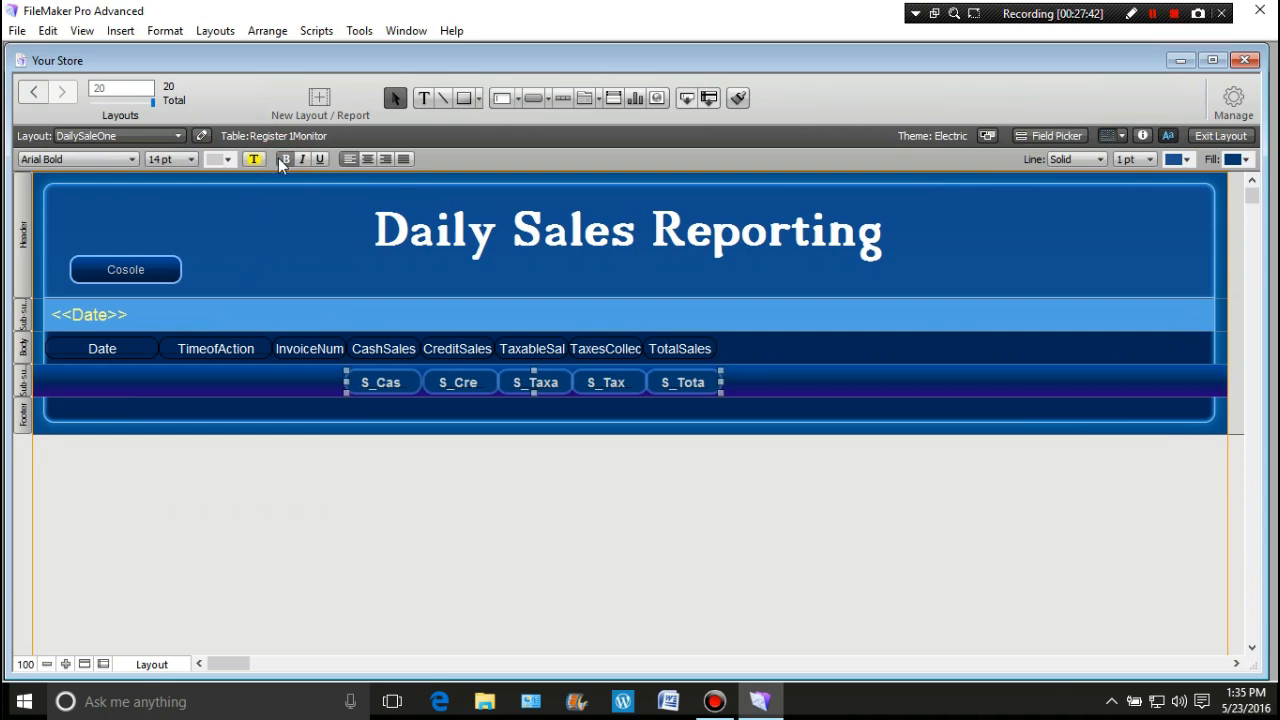
pyautogui.click(228, 161)
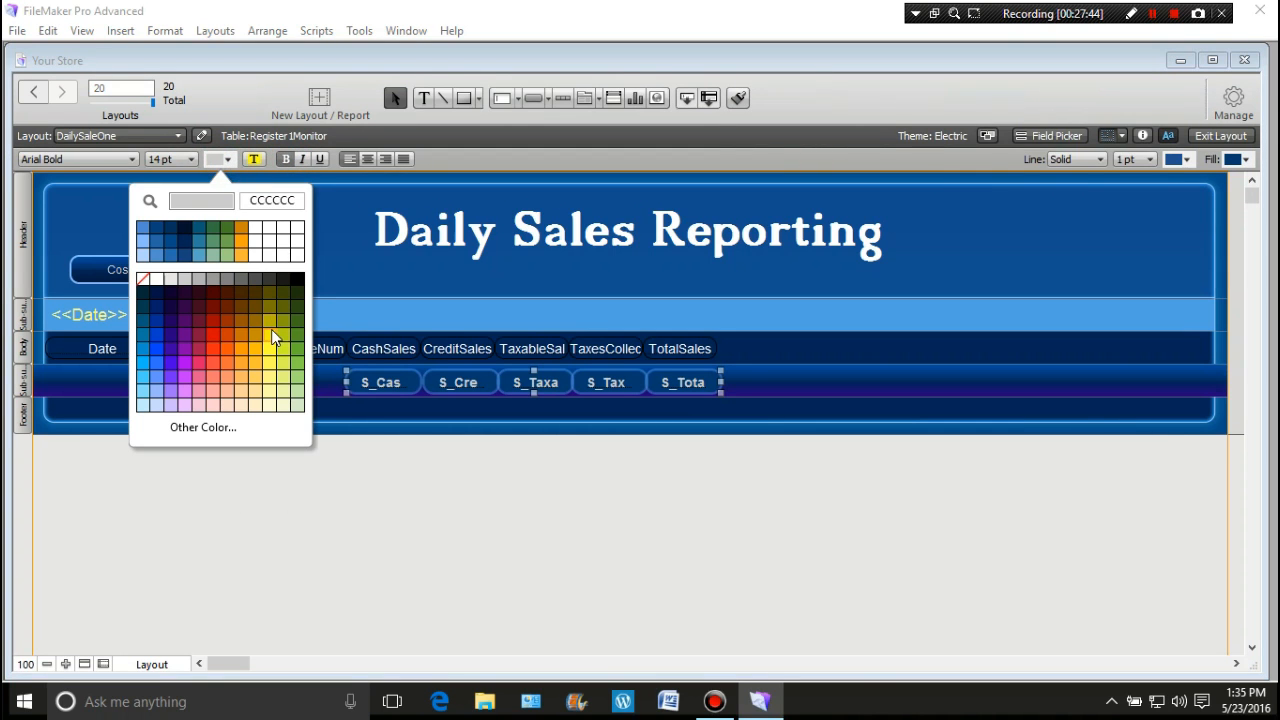
pyautogui.click(158, 280)
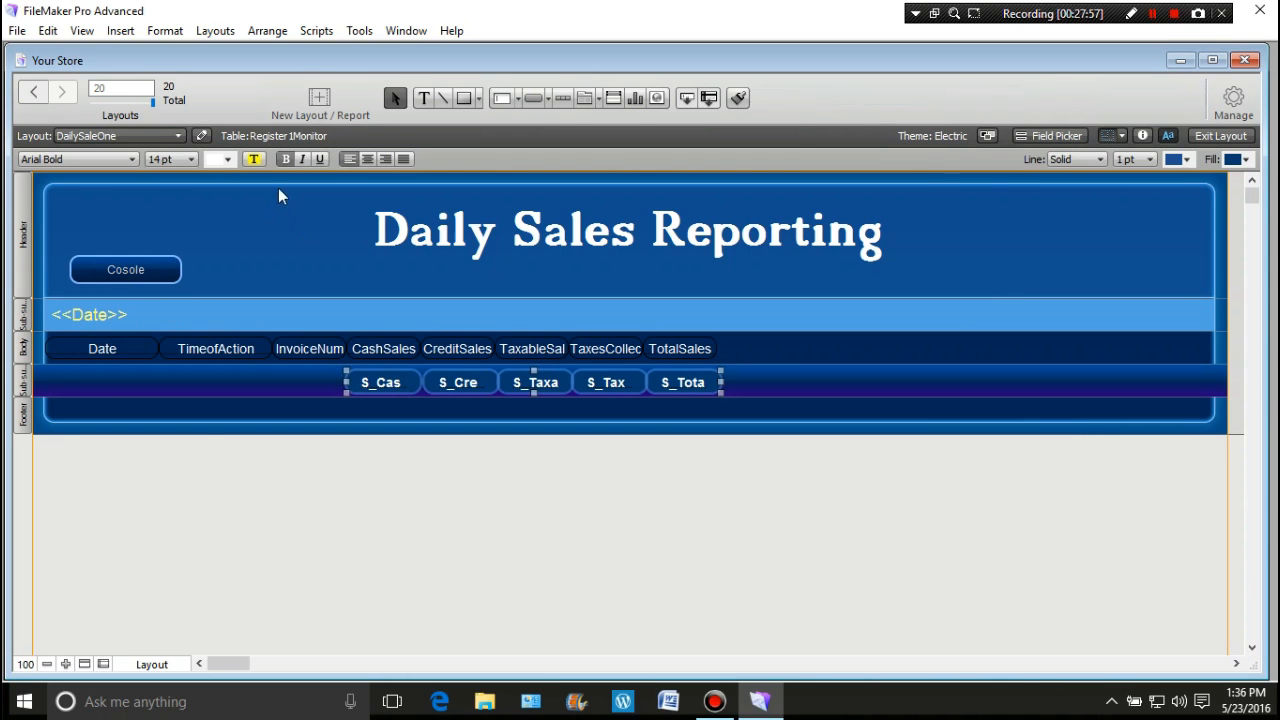
pyautogui.click(227, 160)
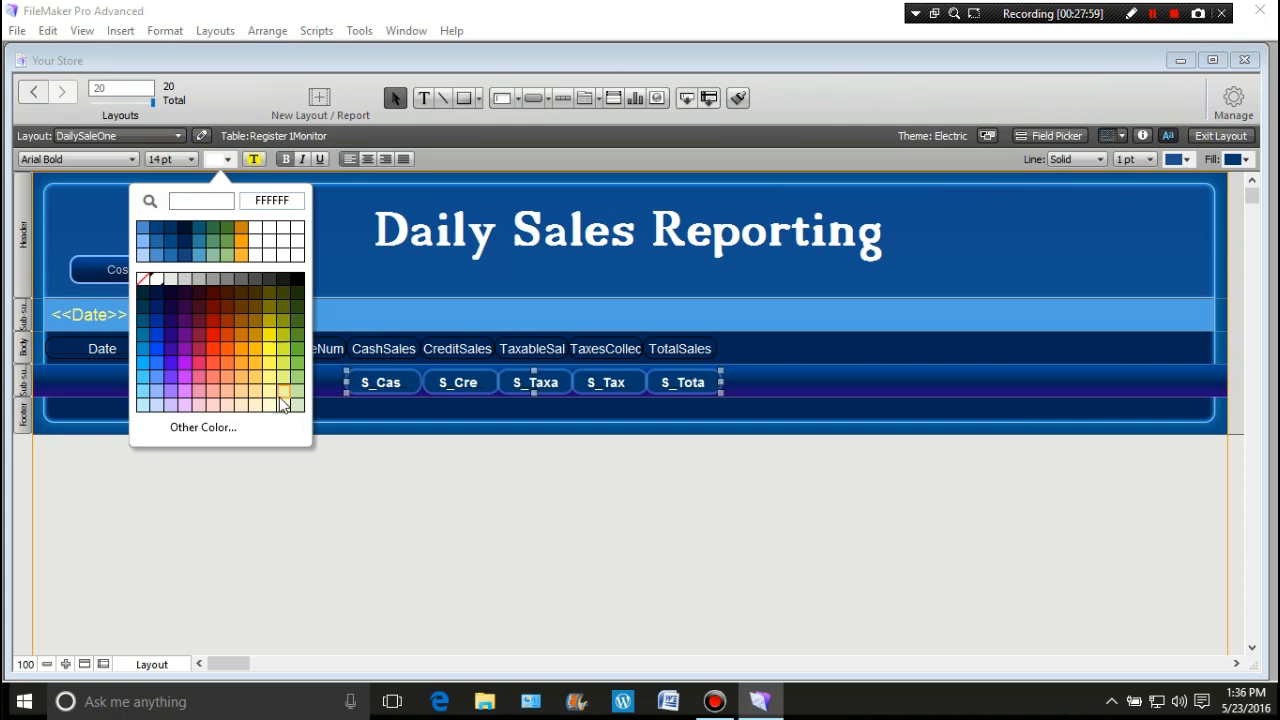
pyautogui.click(269, 406)
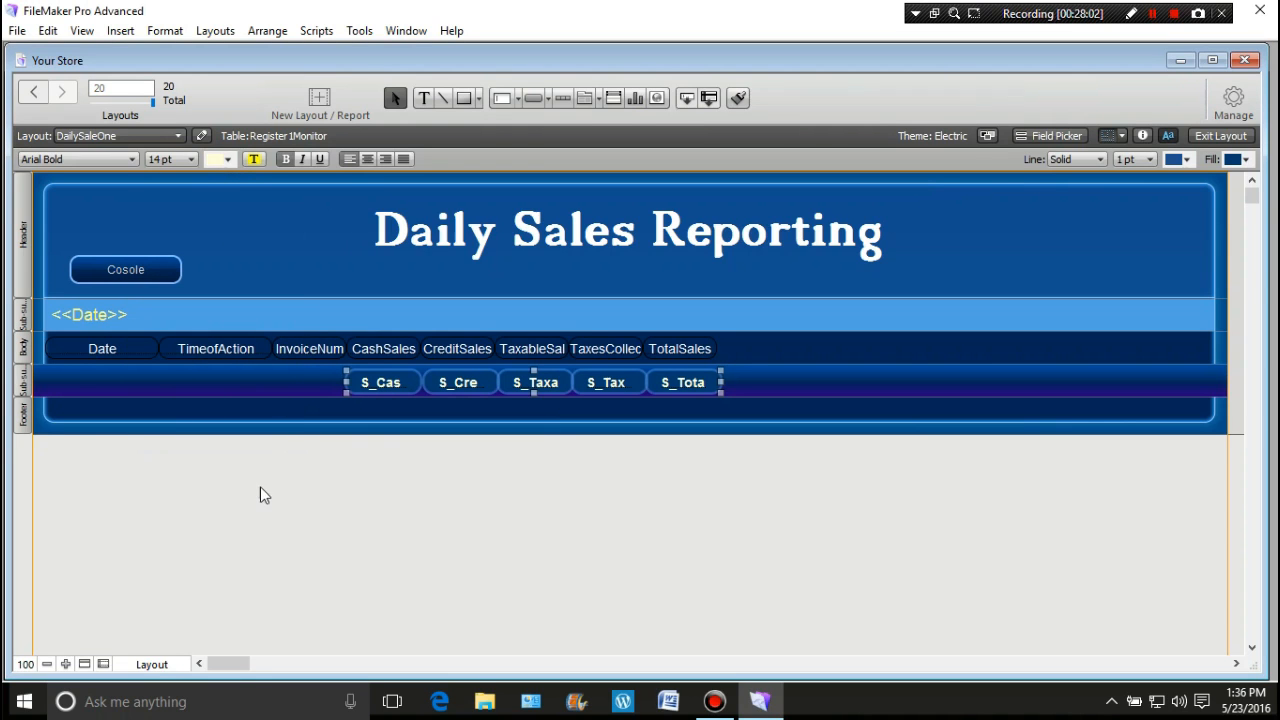
pyautogui.click(270, 458)
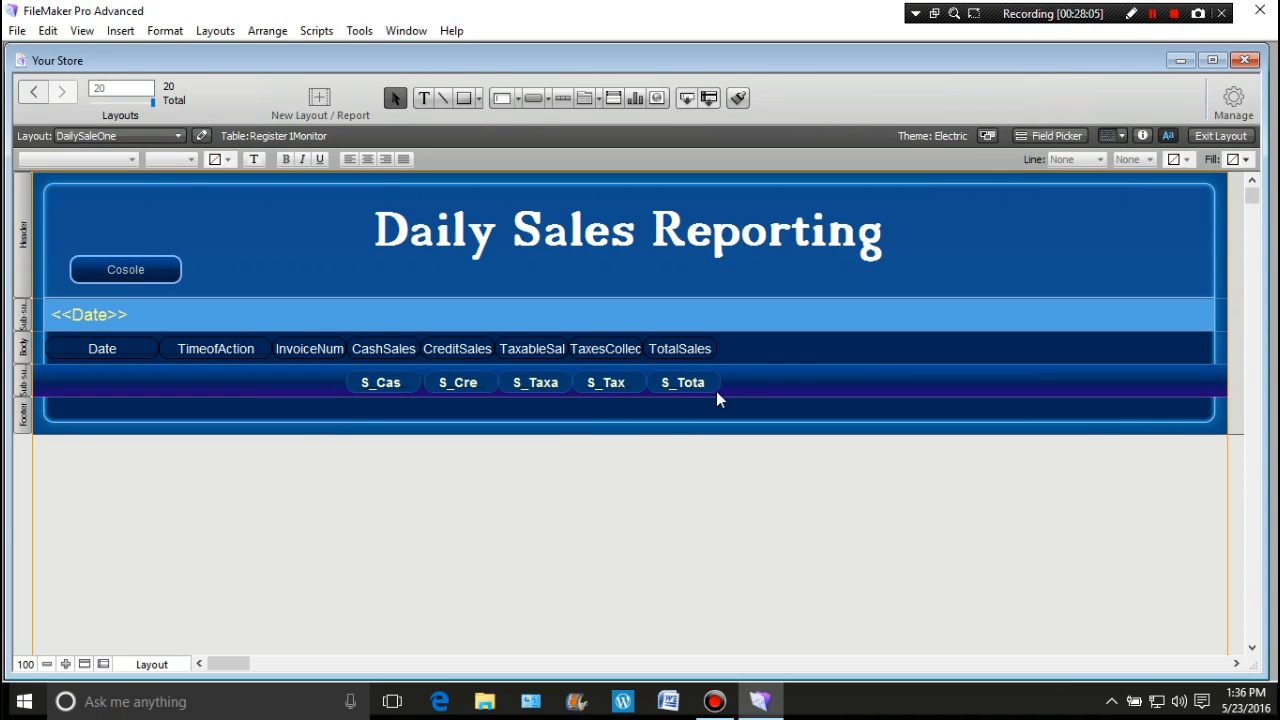
# Step: Check the formatting of each summary field, S_CashSales through S_TotalSales
pyautogui.click(383, 385)
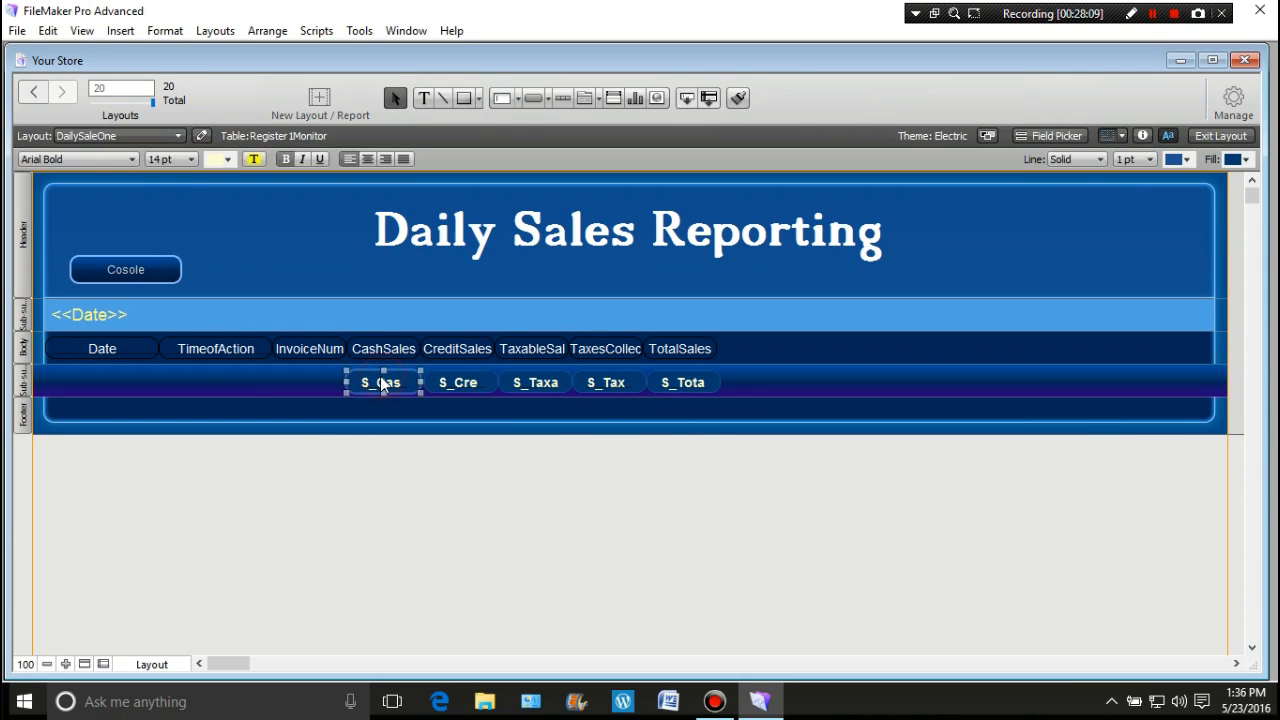
pyautogui.click(466, 384)
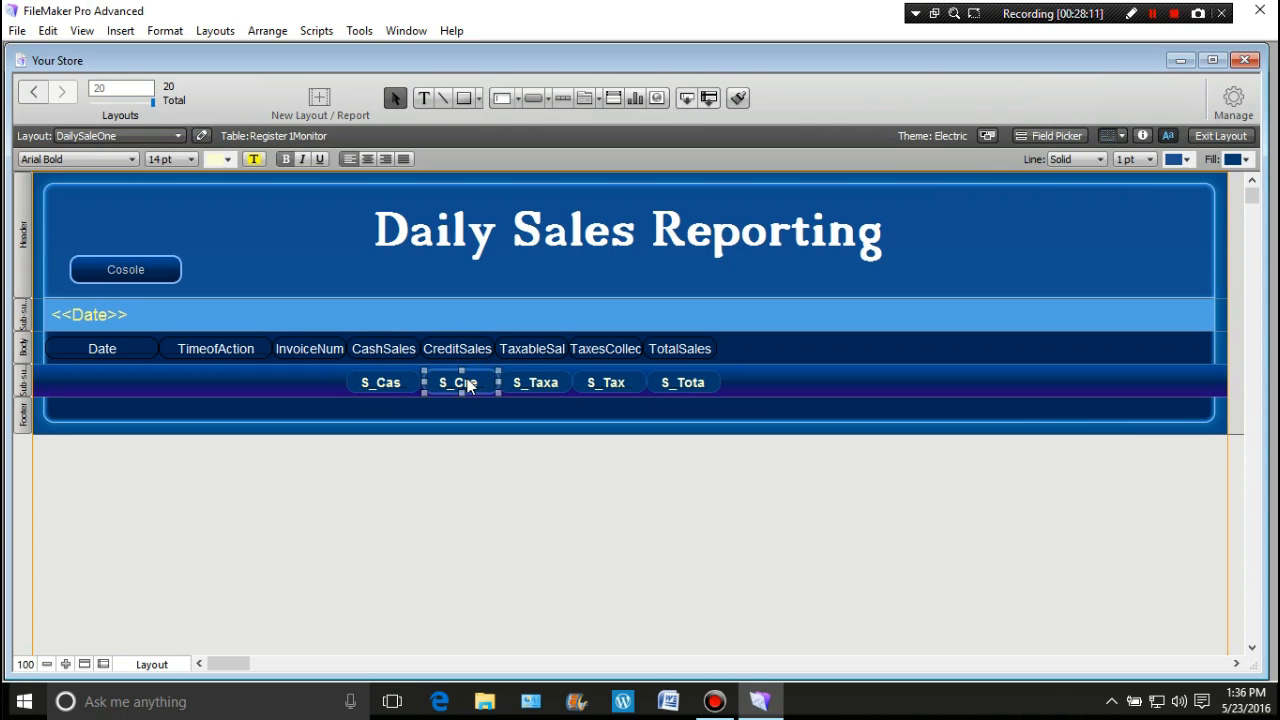
pyautogui.click(535, 383)
pyautogui.click(605, 383)
pyautogui.click(679, 384)
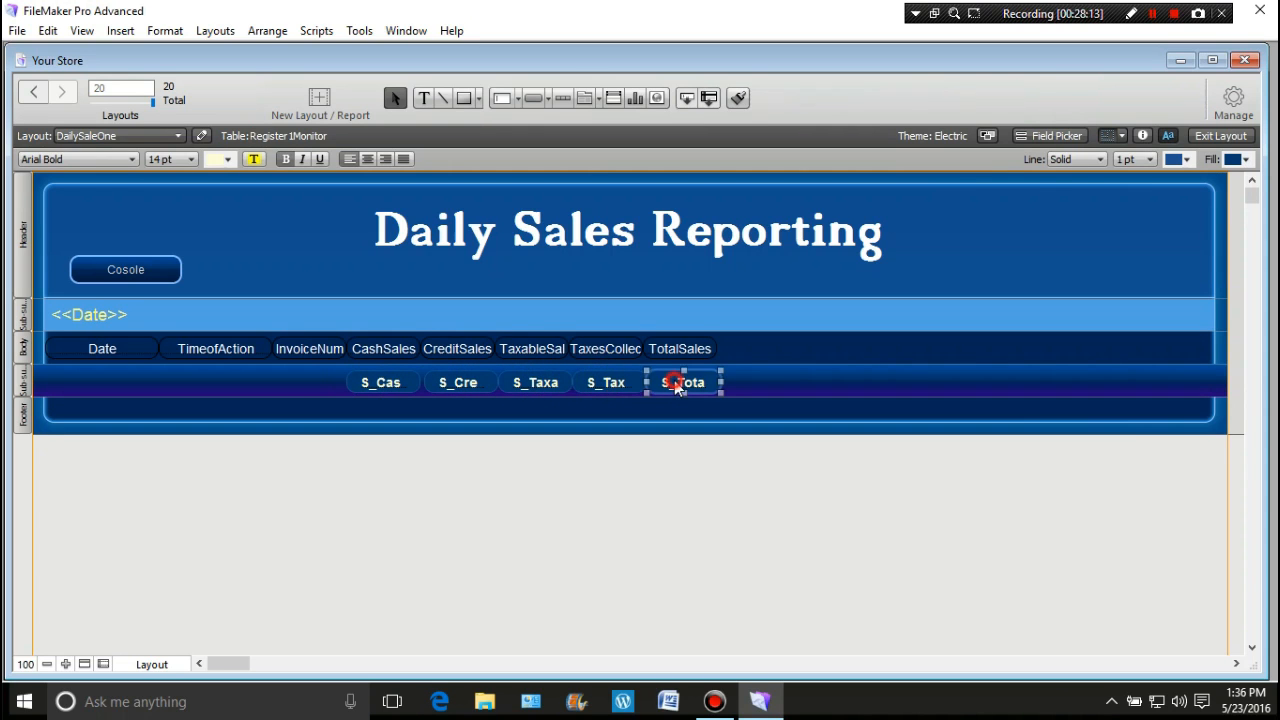
pyautogui.click(709, 566)
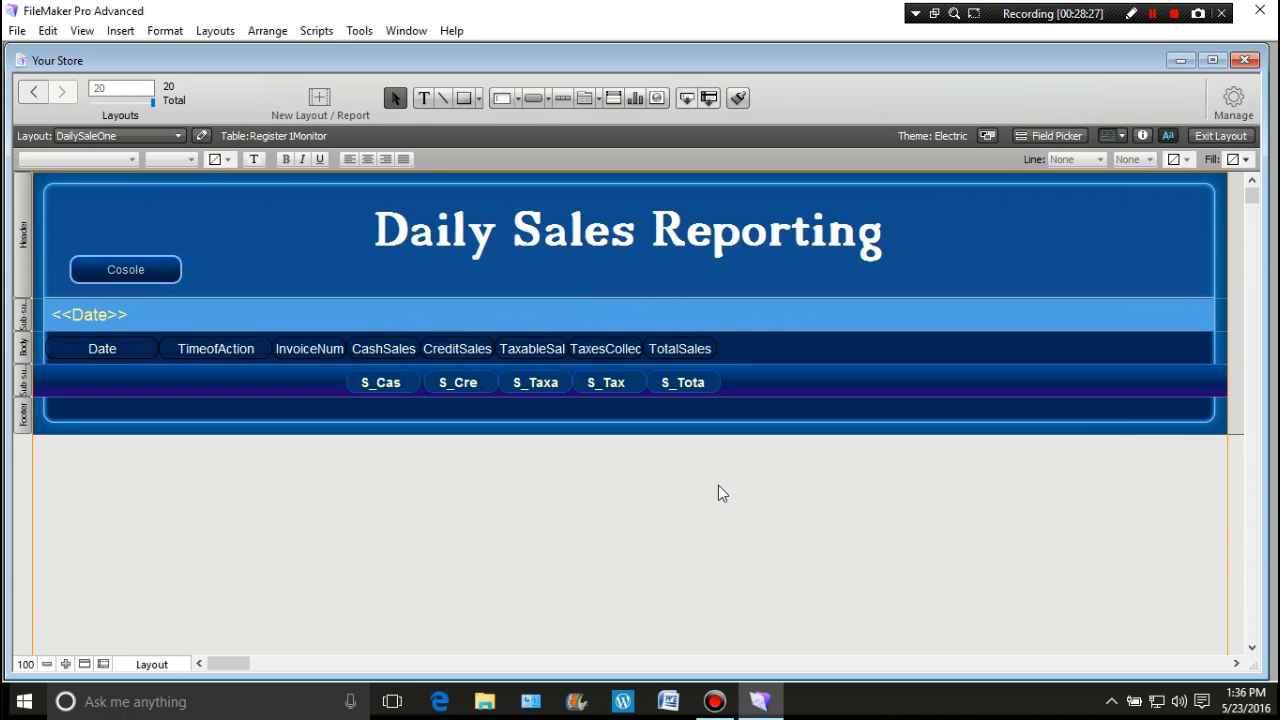
# Step: Check the Cosole button in the header, then leave Layout mode
pyautogui.click(117, 275)
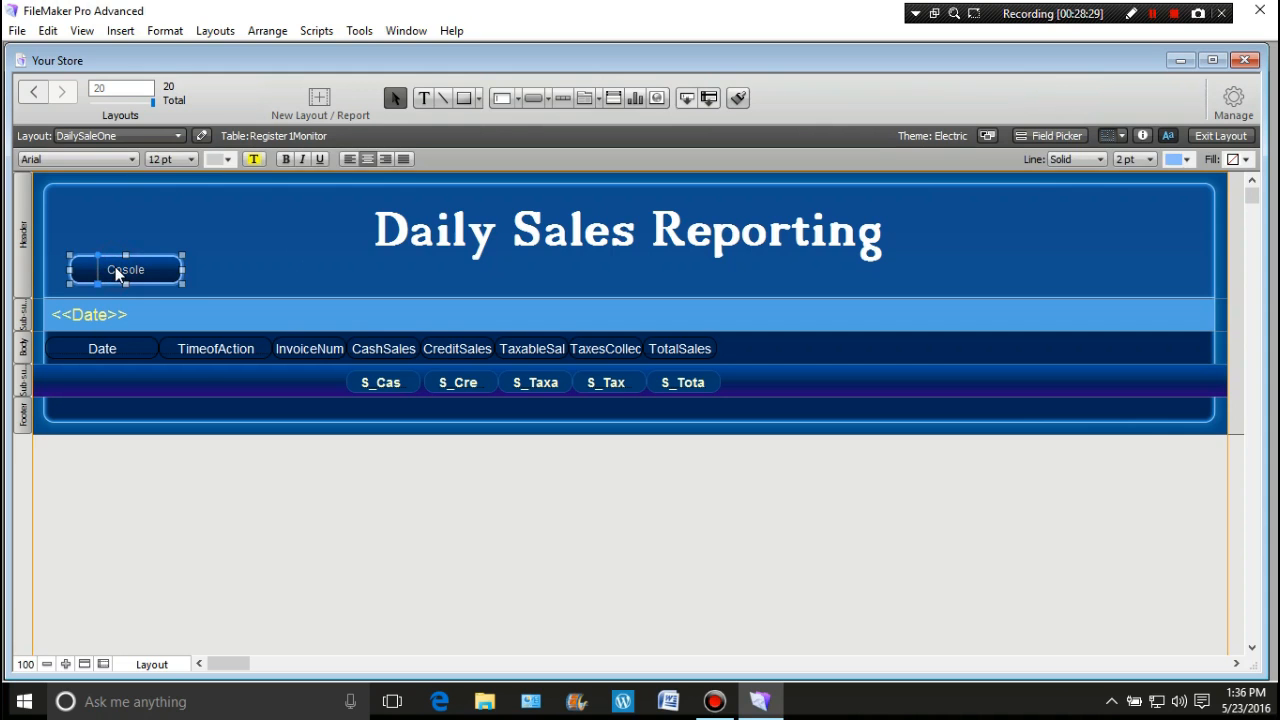
pyautogui.click(184, 237)
pyautogui.click(1220, 135)
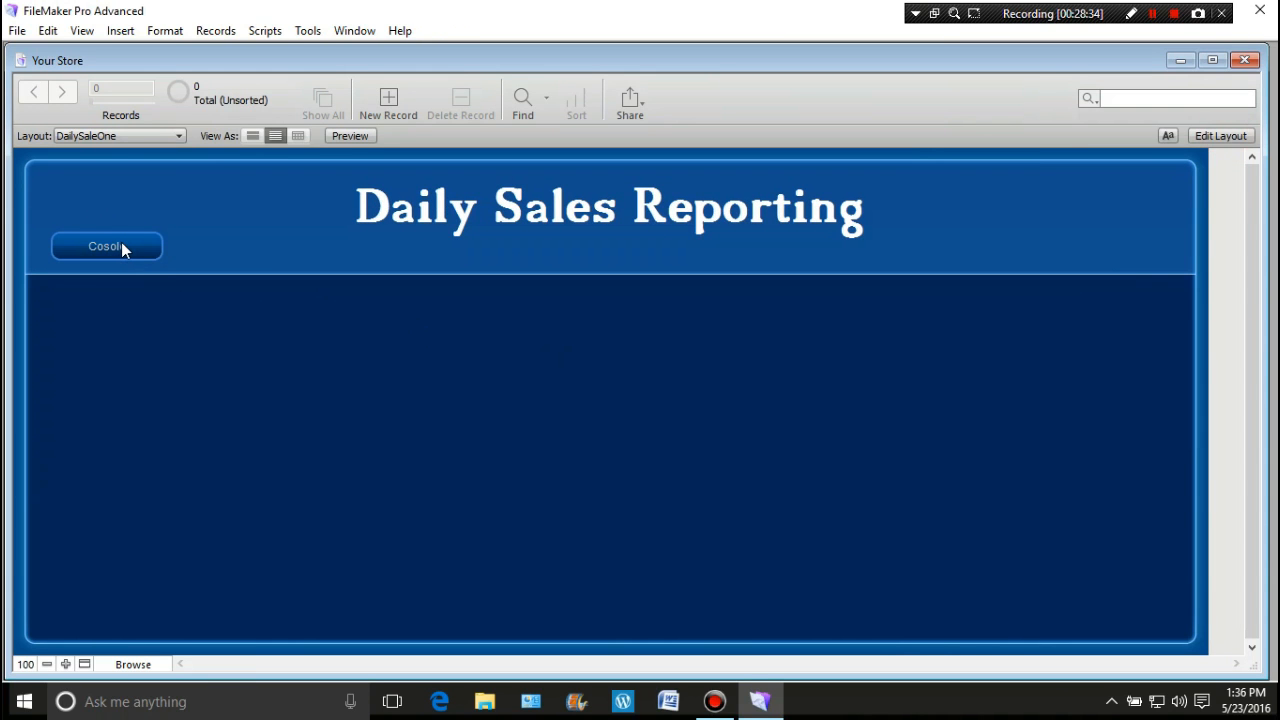
# Step: Confirm Cosole leads to the Administrative Portal, then reopen DailySaleOne in Layout mode
pyautogui.click(122, 245)
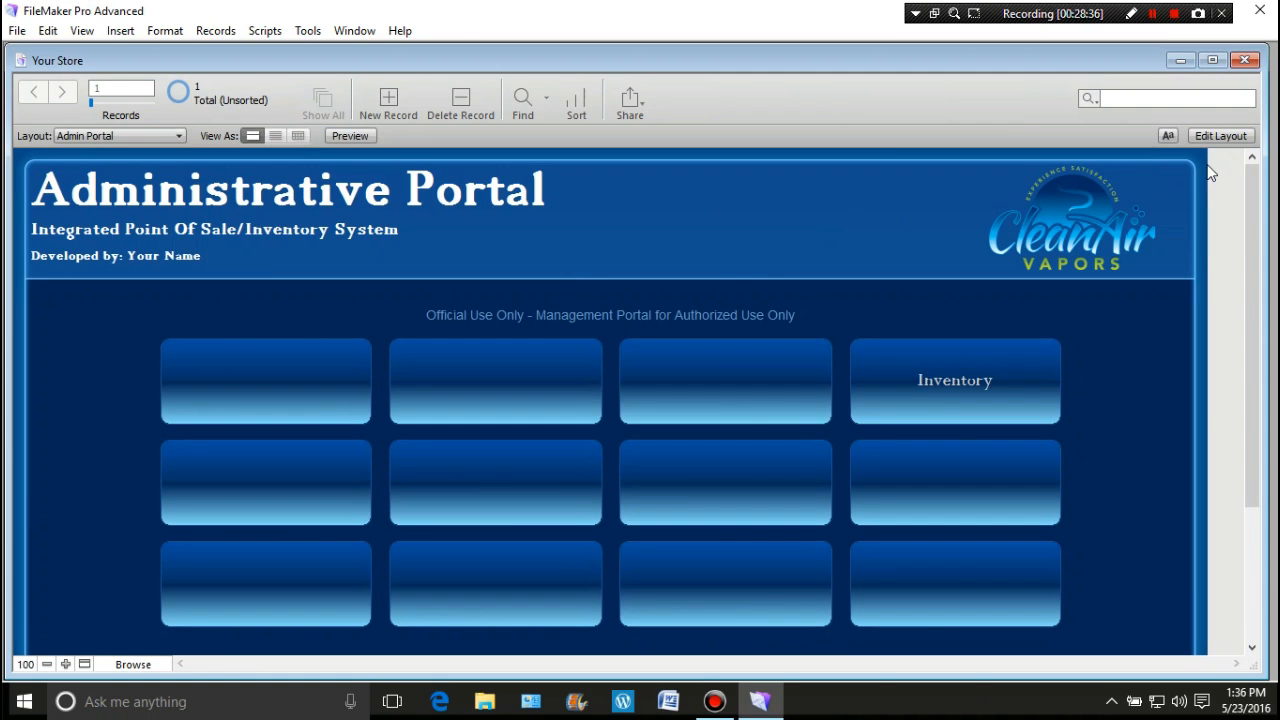
pyautogui.click(1220, 135)
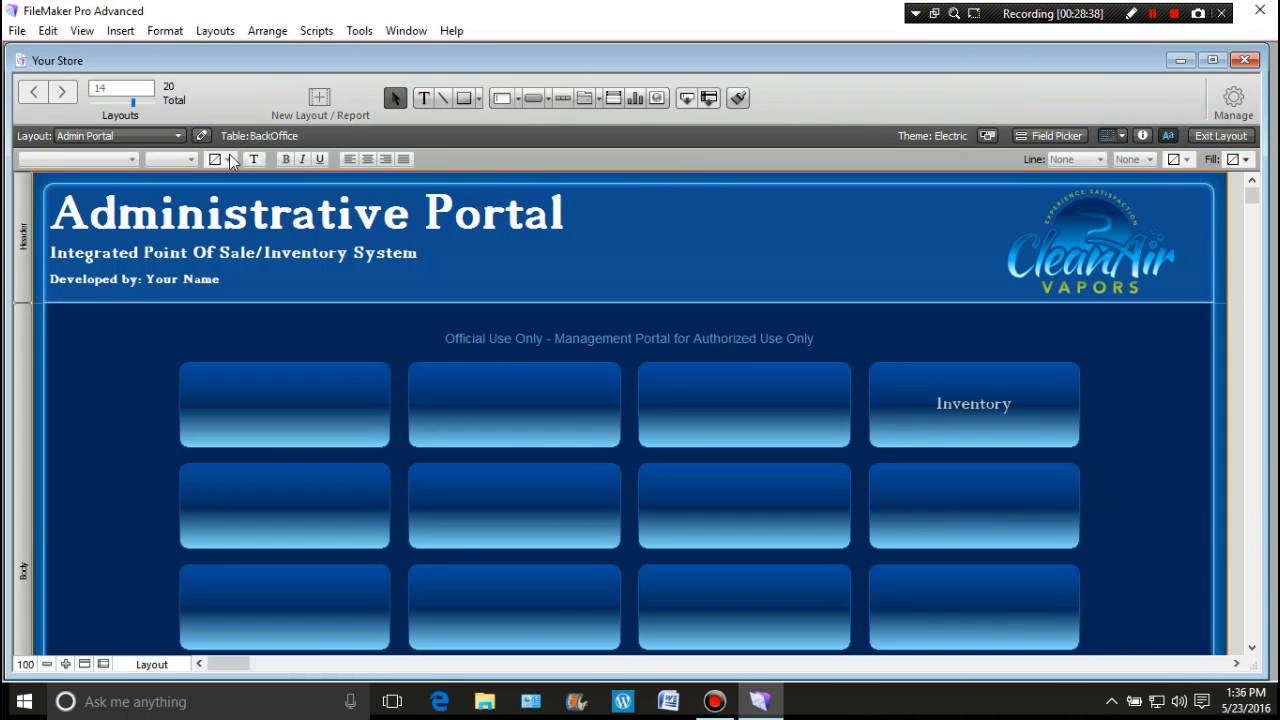
pyautogui.click(178, 136)
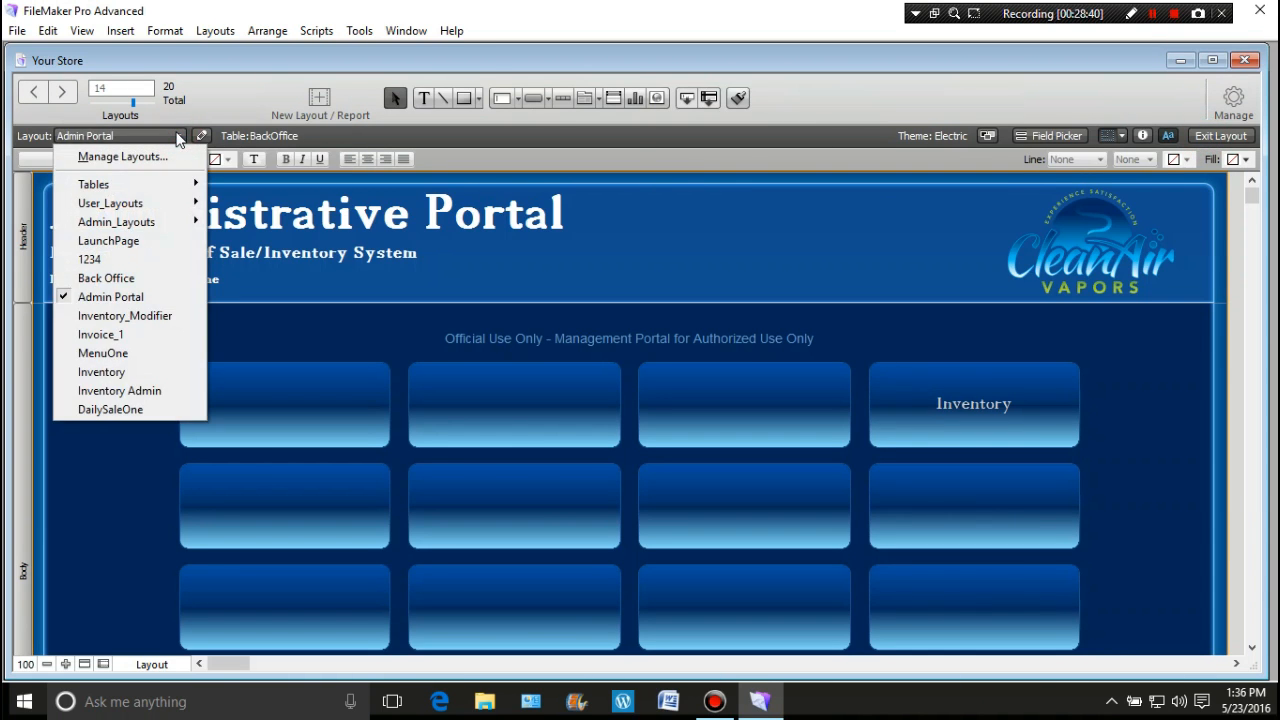
pyautogui.click(163, 412)
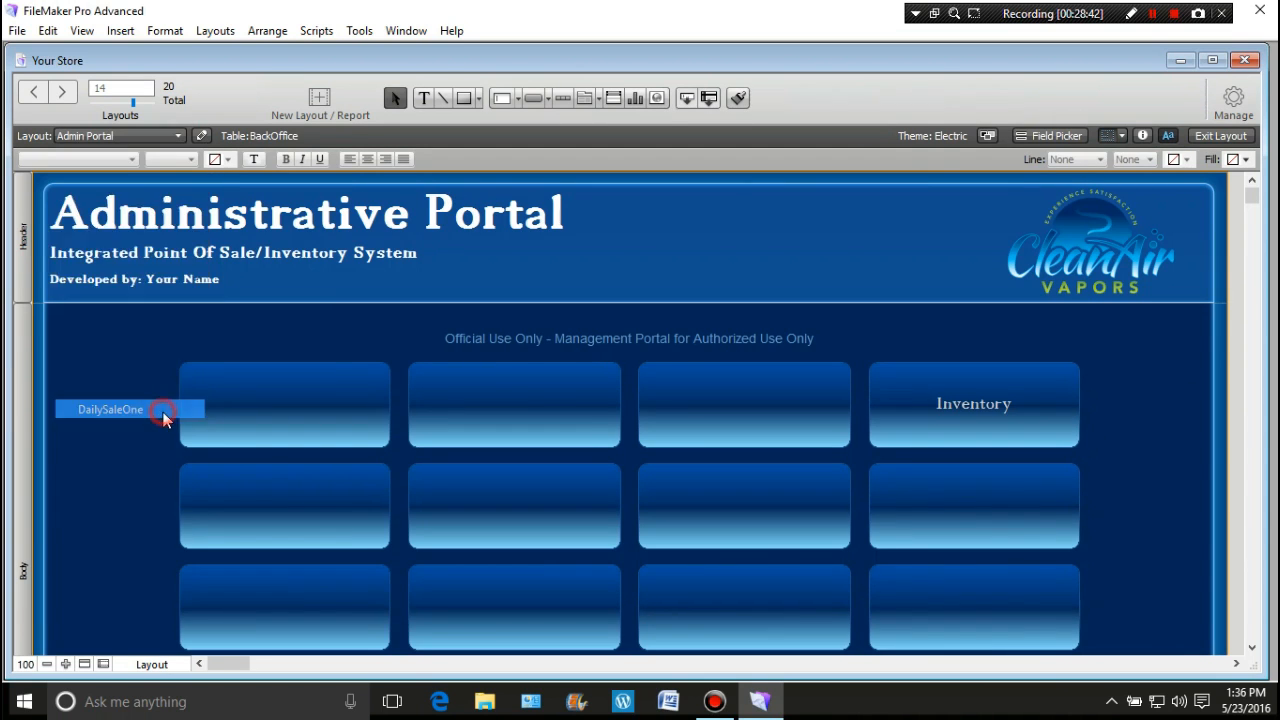